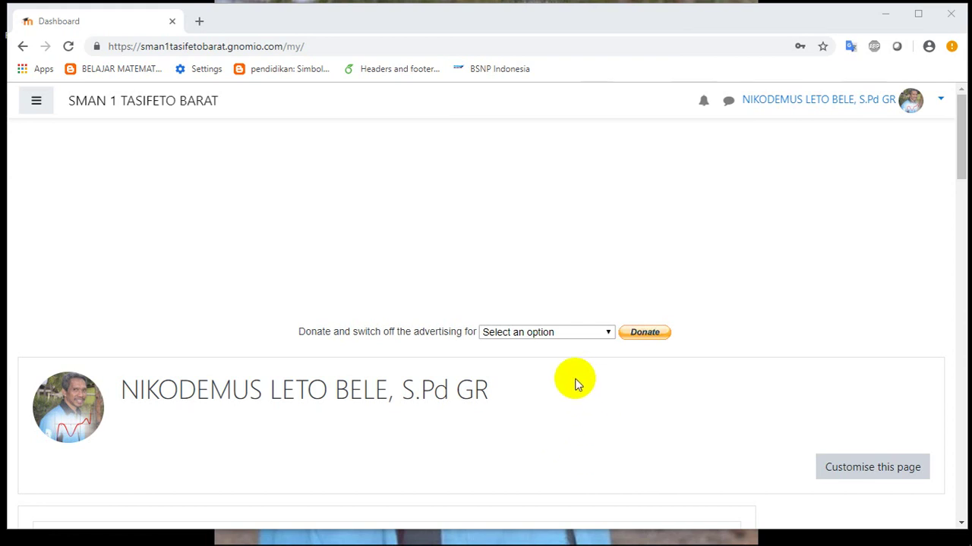
Open the course Matematika Peminatan Kelas 10 MIPA from the in-progress courses on the dashboard
scroll(553, 393, down, 1)
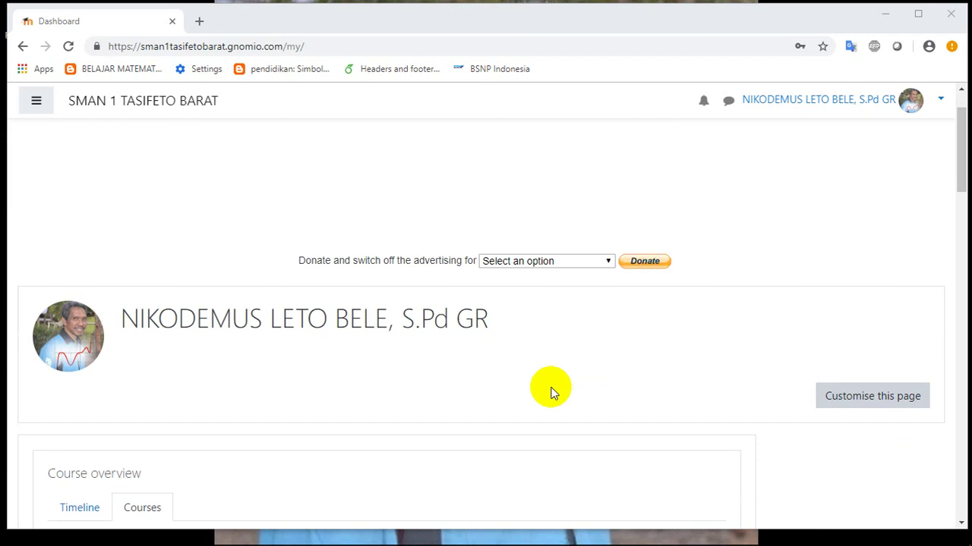
scroll(552, 393, down, 2)
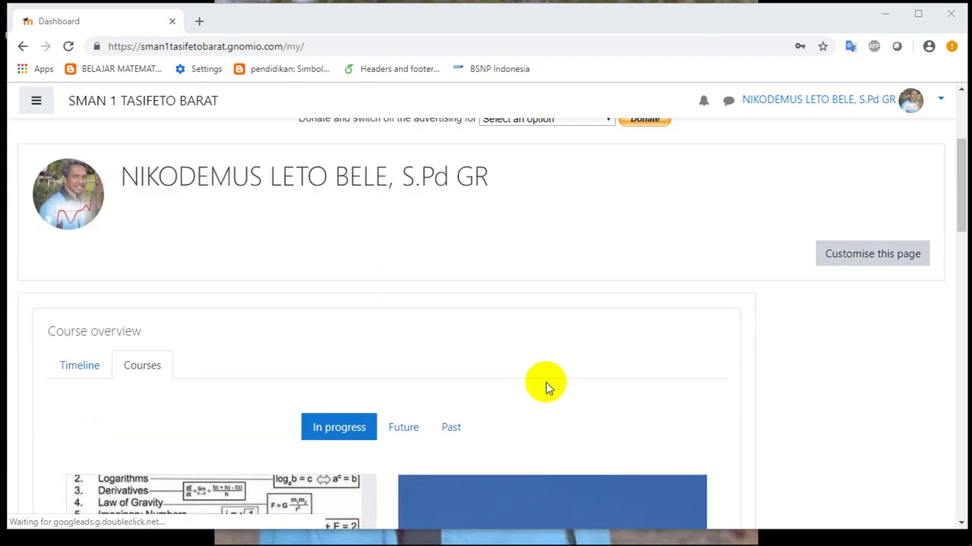
scroll(547, 380, down, 4)
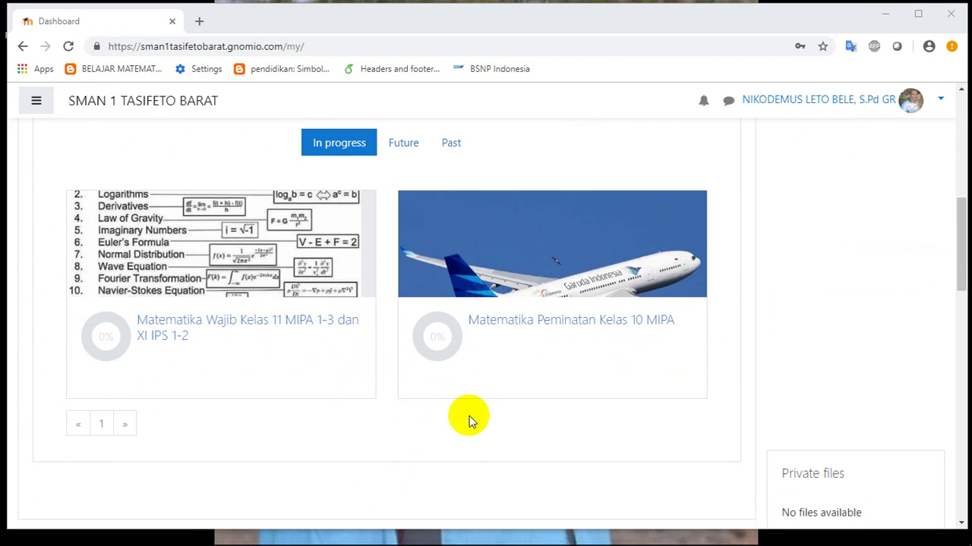
scroll(468, 421, up, 1)
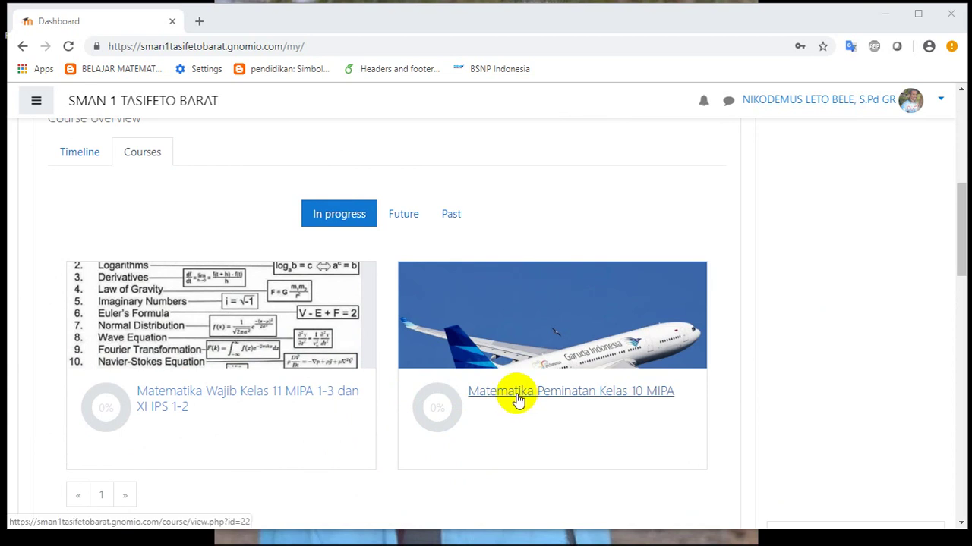
click(518, 401)
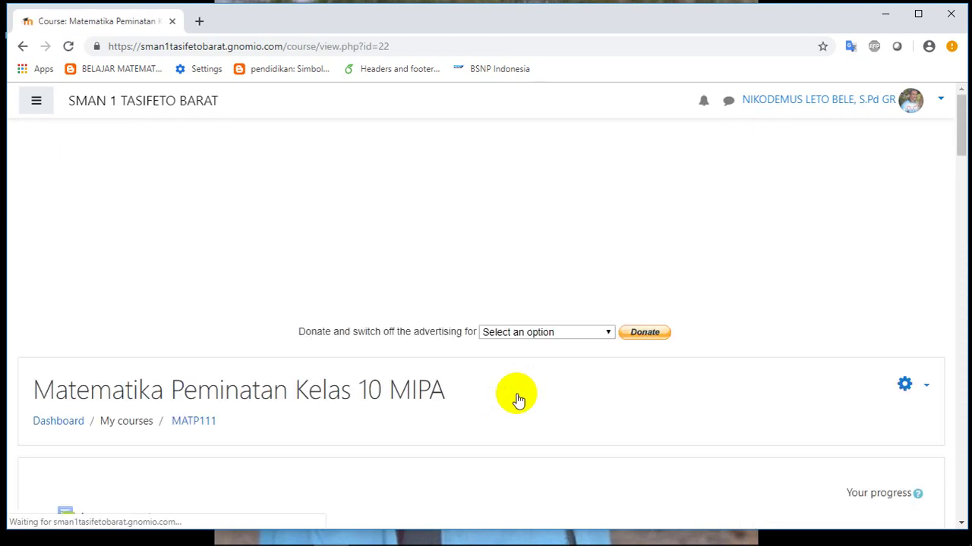
Turn editing on for the Matematika Peminatan Kelas 10 MIPA course
scroll(529, 397, down, 1)
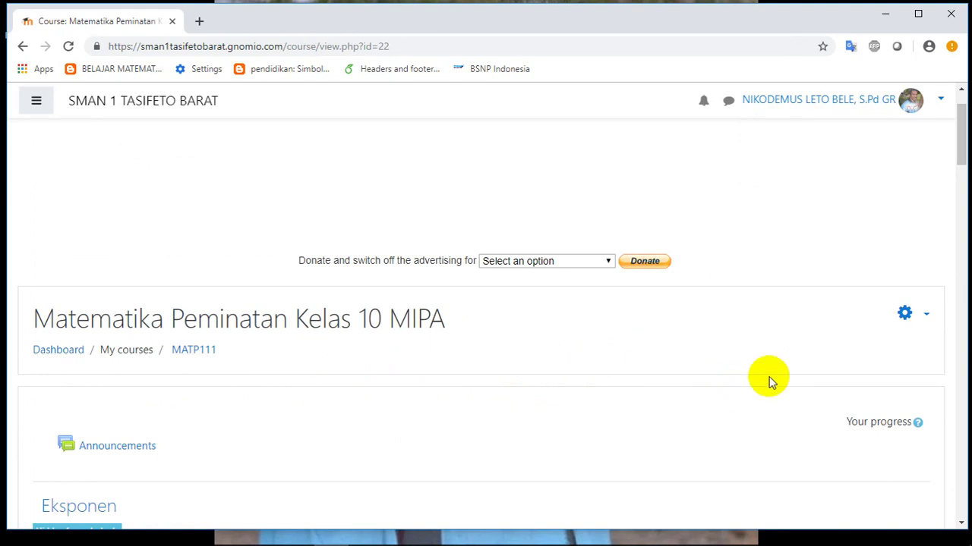
click(927, 319)
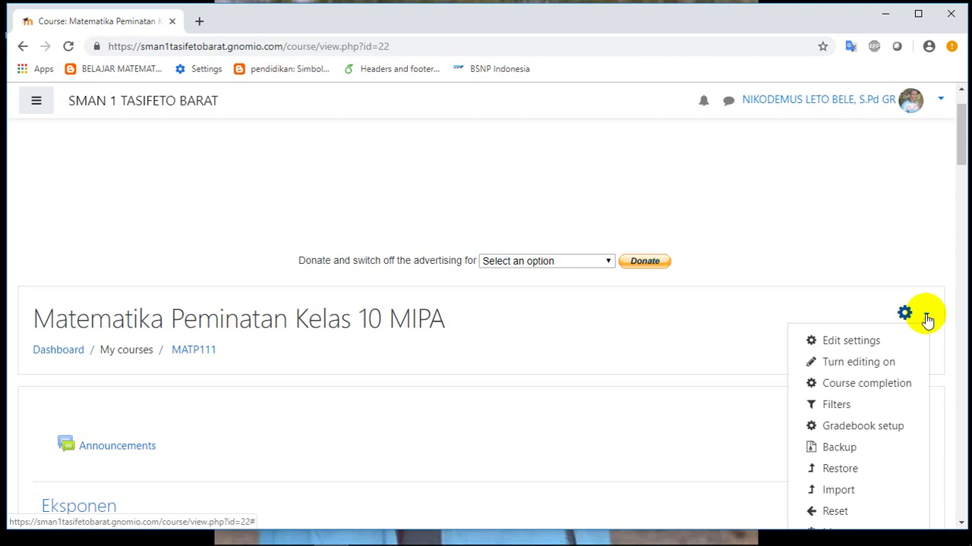
click(841, 368)
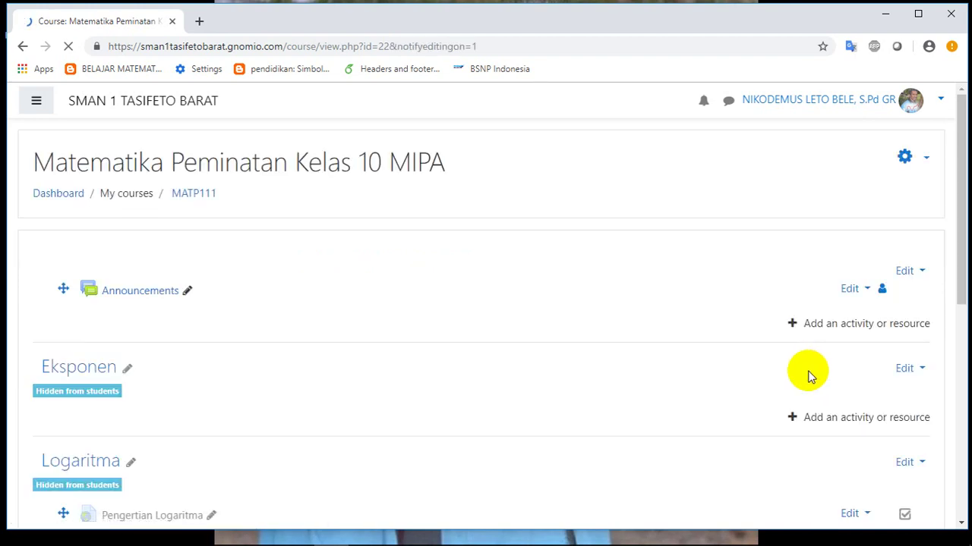
Look through the course's Eksponen, Logaritma and Vektor topics and their materials, down to the end of the Vektor topic
scroll(496, 366, down, 6)
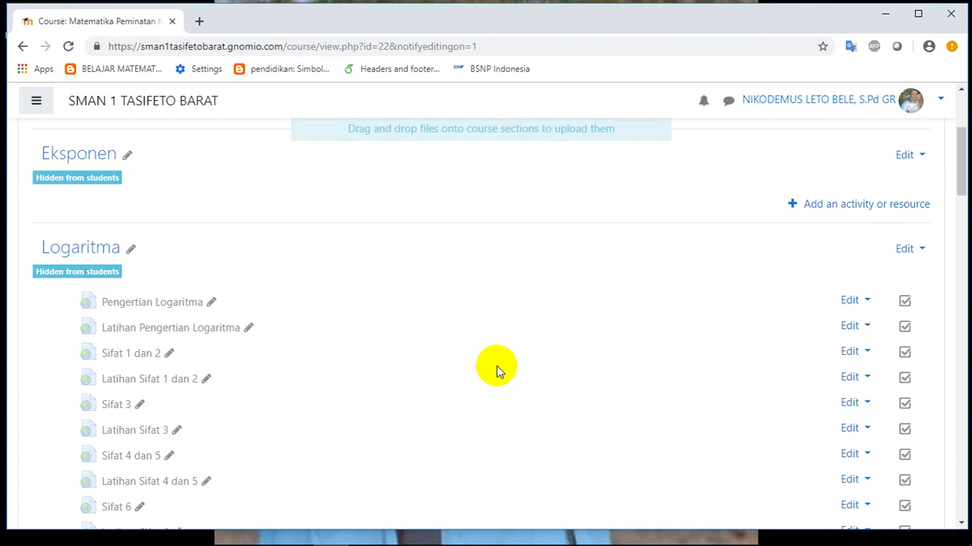
scroll(496, 366, down, 7)
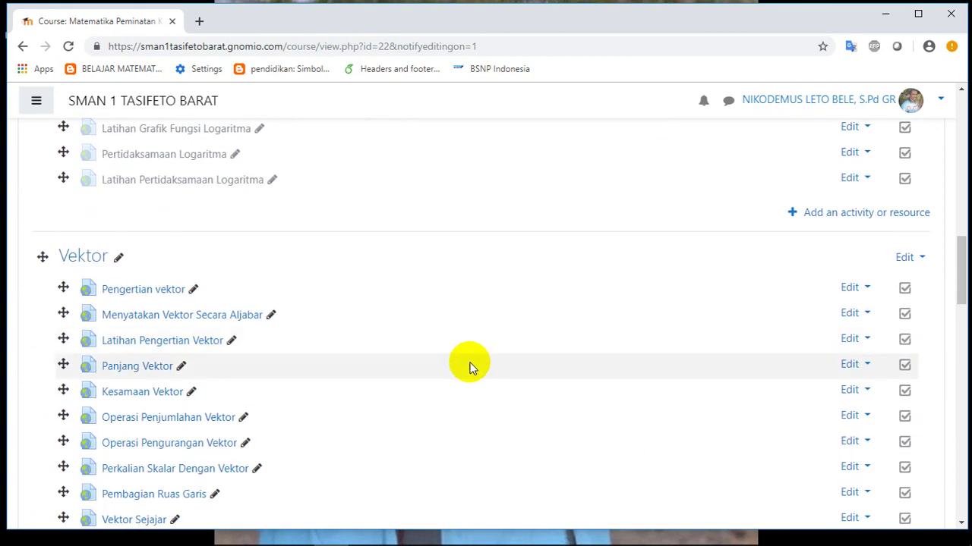
scroll(425, 386, down, 2)
scroll(425, 386, down, 6)
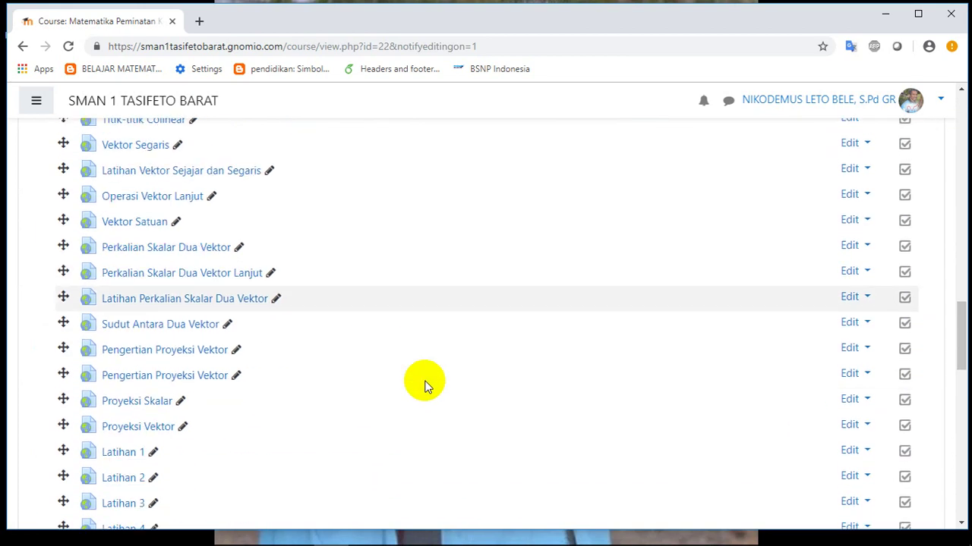
scroll(425, 386, down, 3)
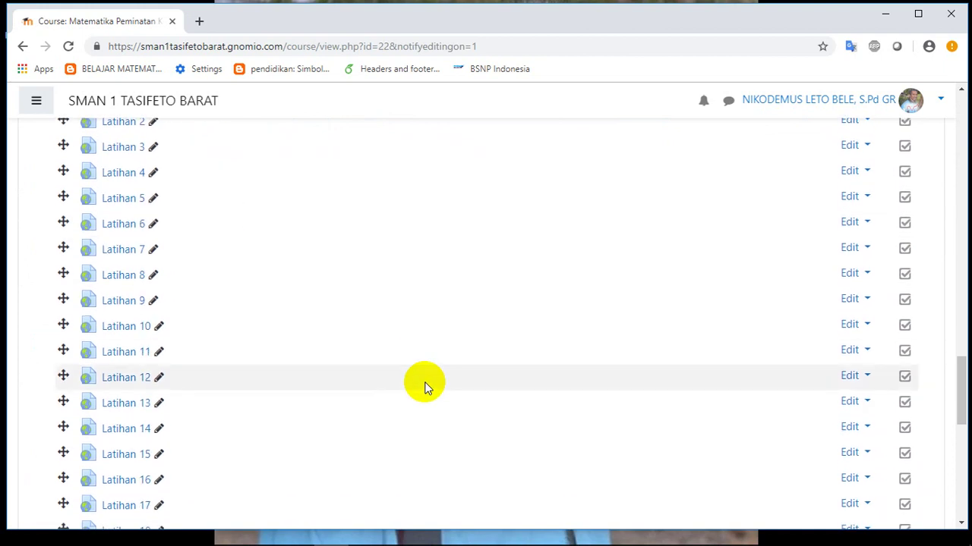
scroll(425, 385, up, 9)
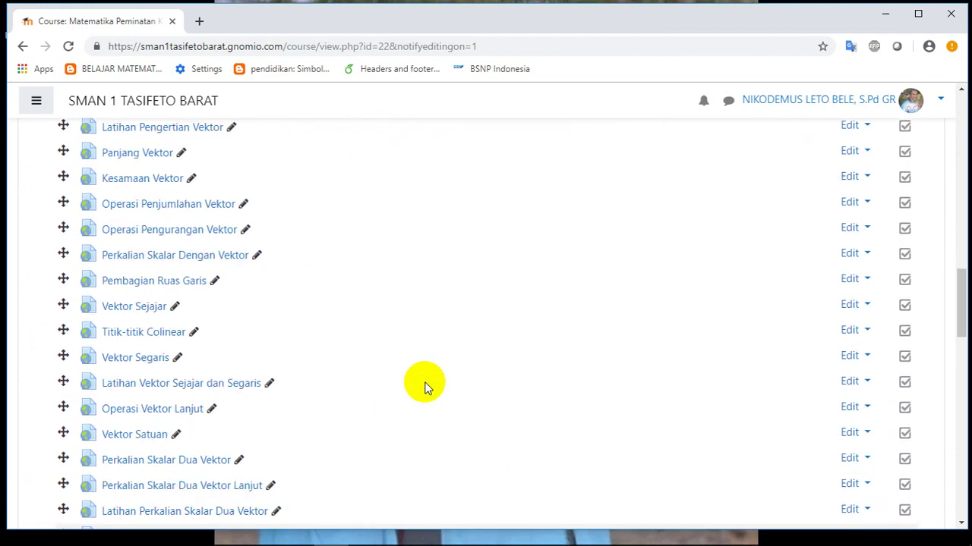
scroll(425, 387, up, 3)
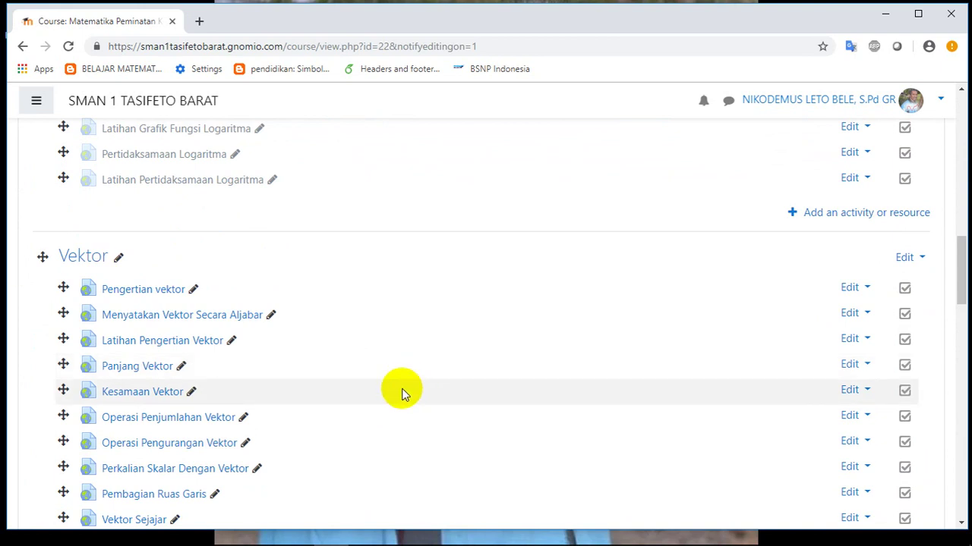
scroll(402, 394, down, 8)
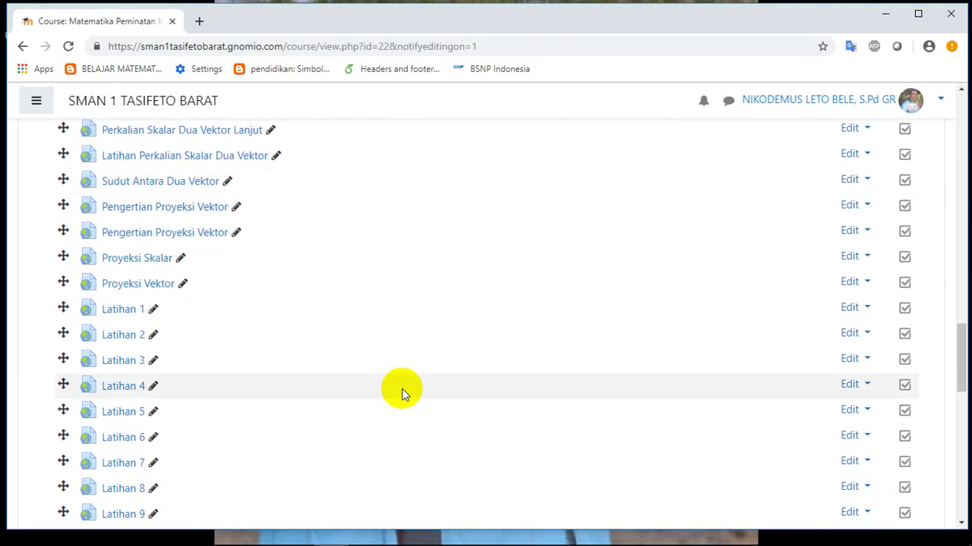
scroll(403, 393, down, 8)
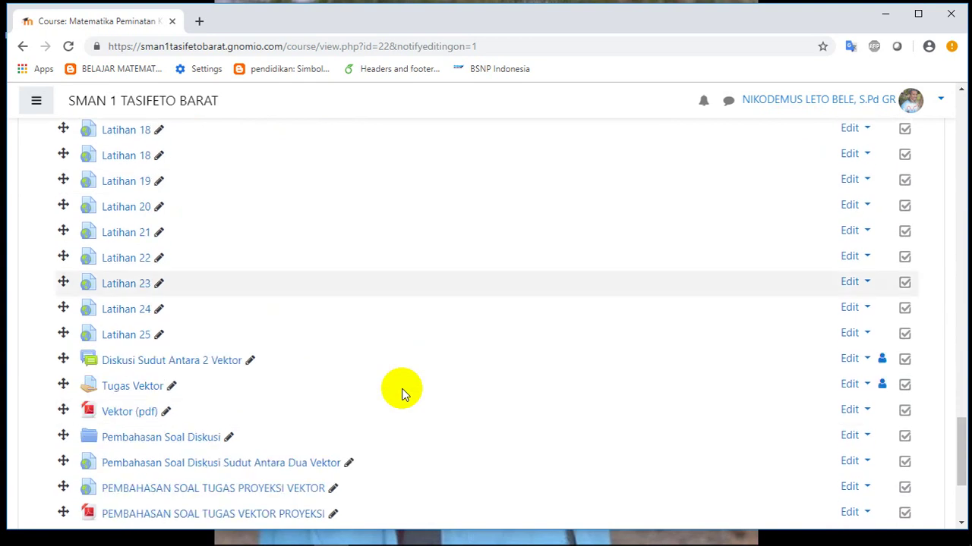
scroll(402, 393, down, 3)
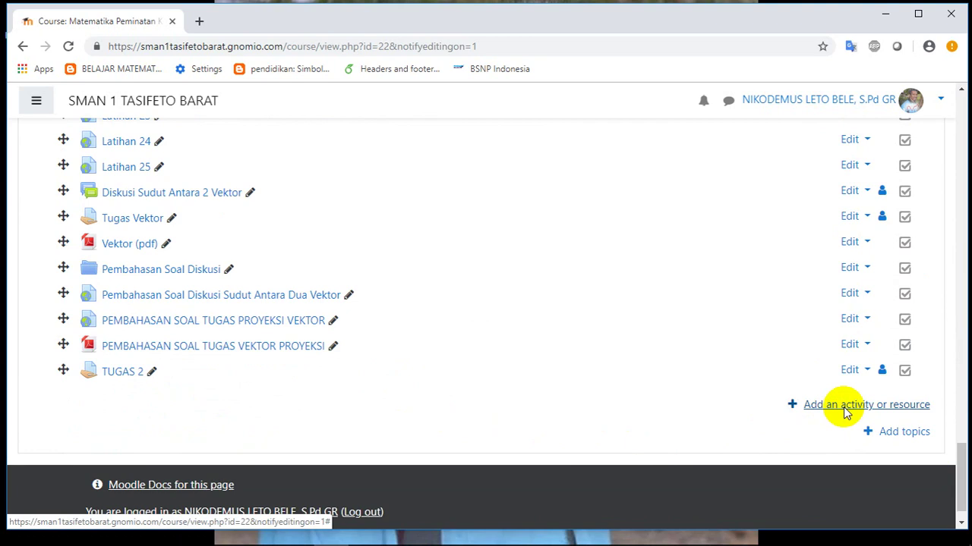
Review the activity and resource types that can be added to the Vektor topic, and close the chooser without adding one
click(844, 408)
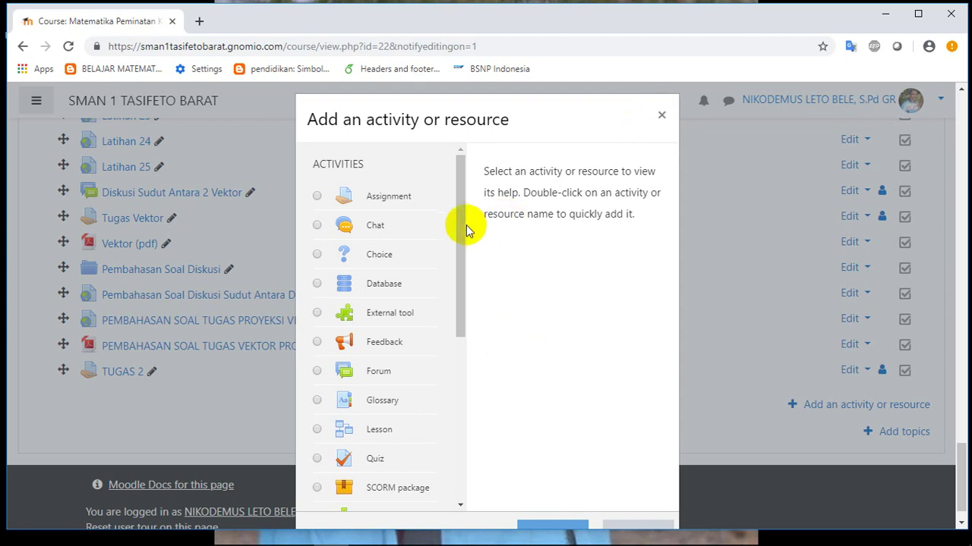
drag(458, 220, 475, 304)
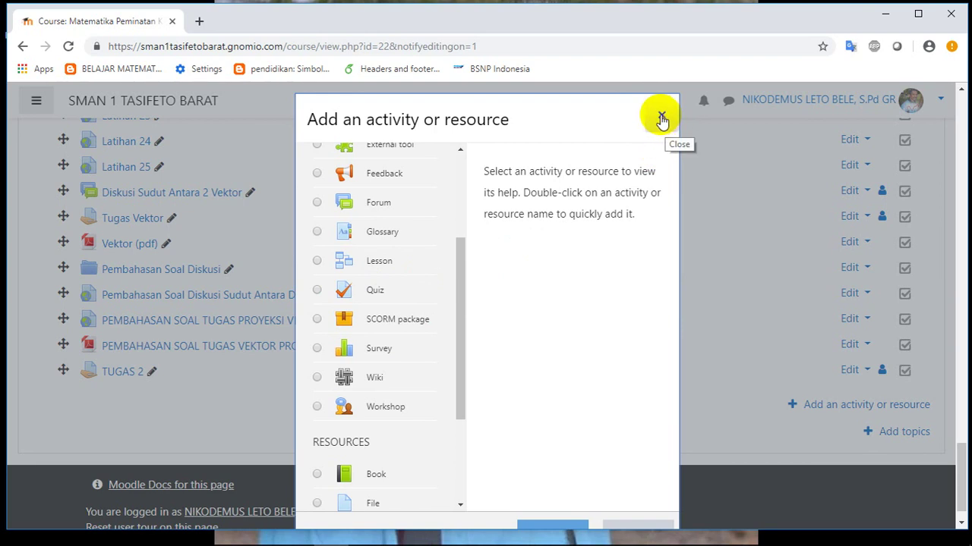
click(661, 119)
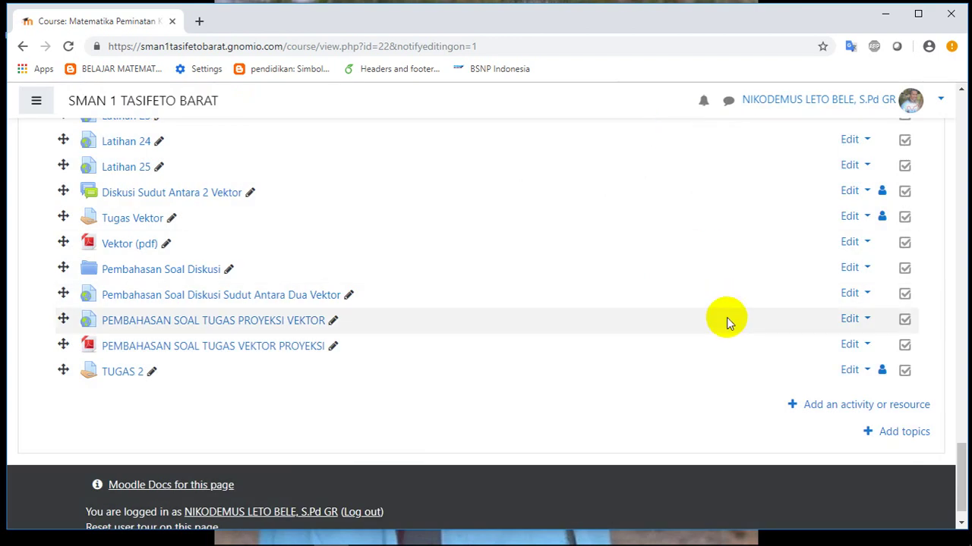
Open the full course administration page for the Matematika Peminatan Kelas 10 MIPA course
scroll(744, 331, up, 10)
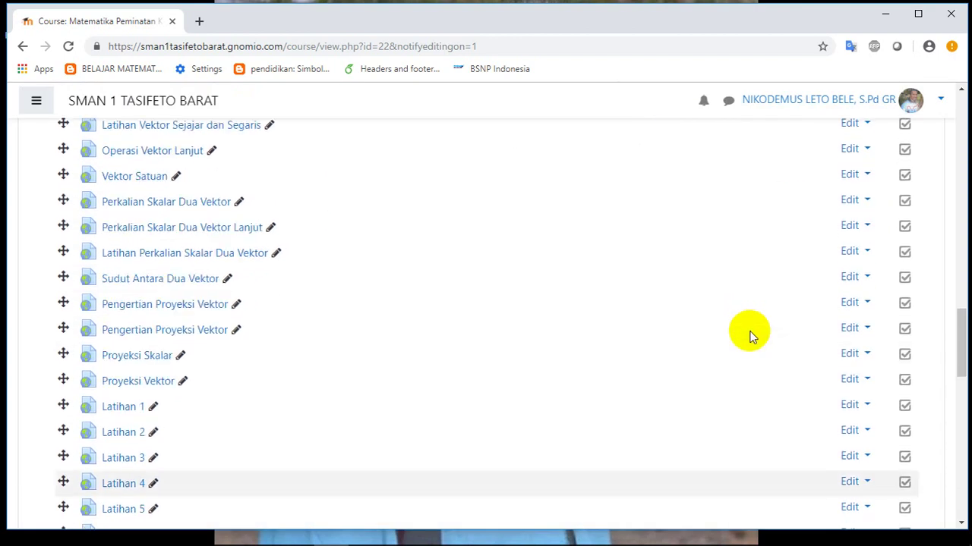
scroll(749, 334, up, 10)
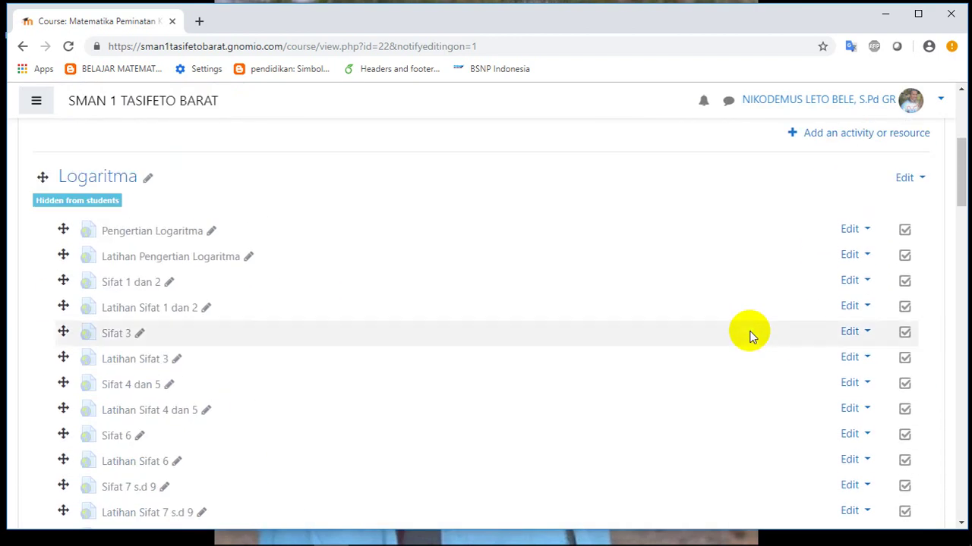
scroll(750, 334, up, 4)
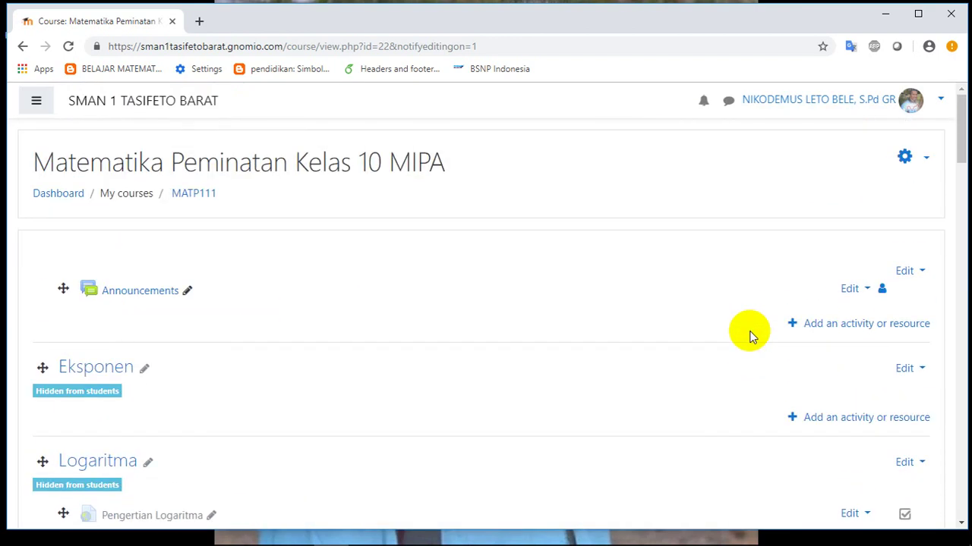
click(927, 162)
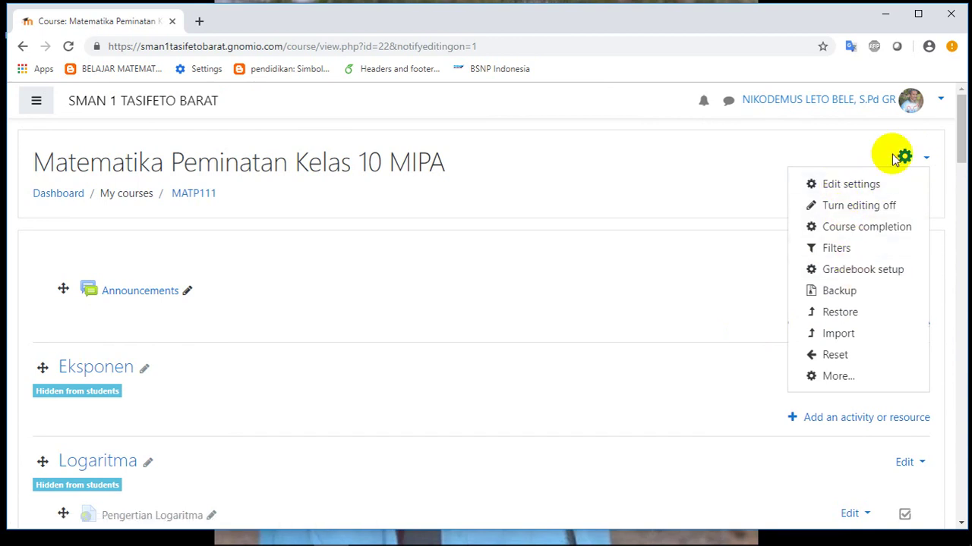
click(836, 381)
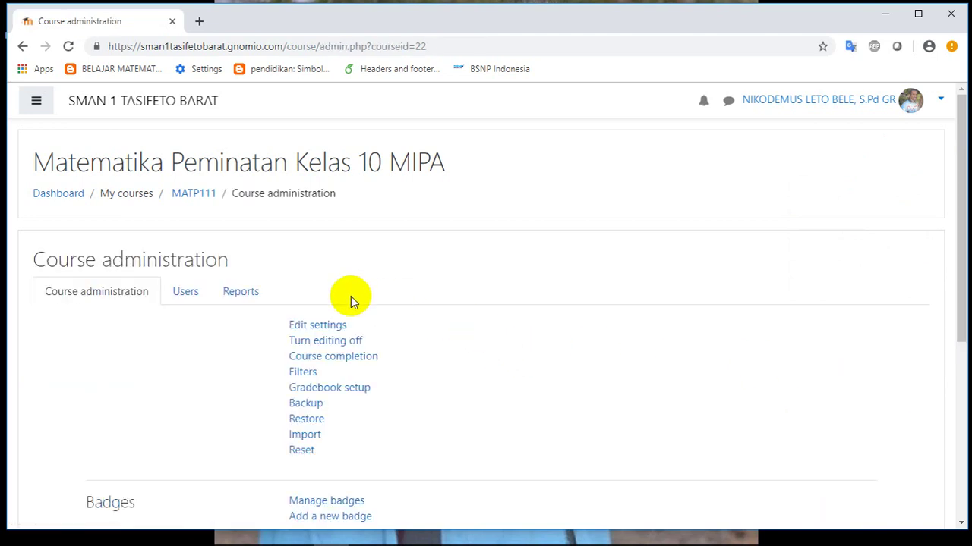
Look over the course administration options and open the Questions page of the question bank
scroll(337, 300, down, 1)
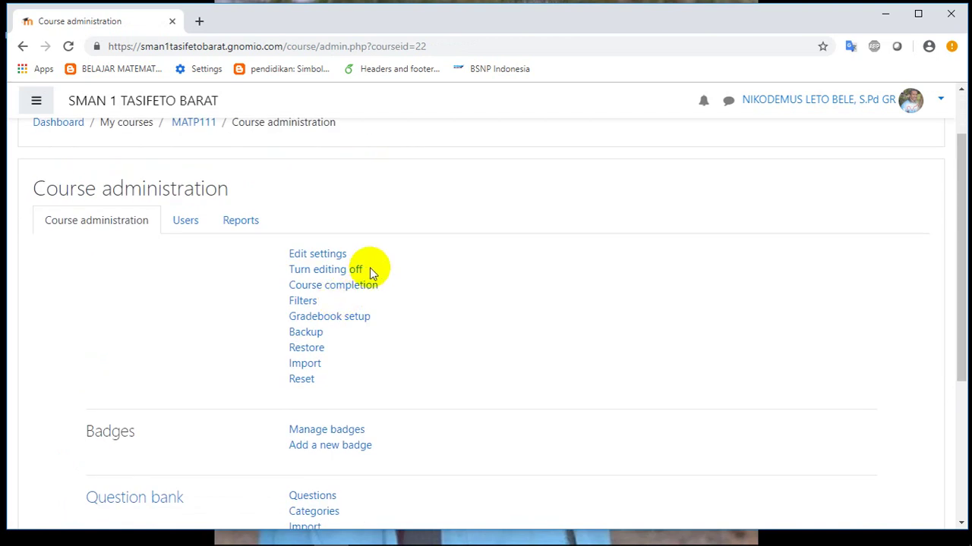
scroll(370, 267, down, 1)
scroll(375, 293, down, 1)
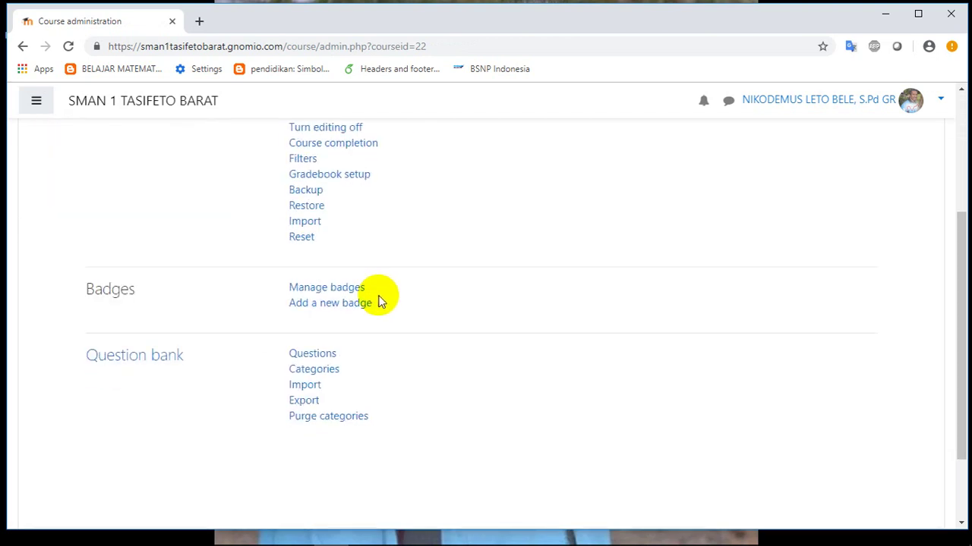
scroll(379, 301, up, 2)
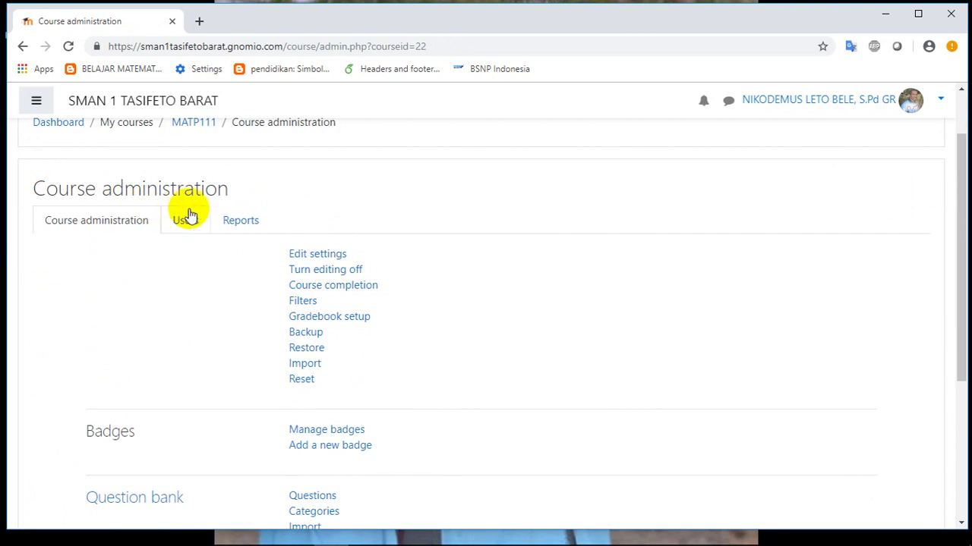
scroll(354, 384, down, 1)
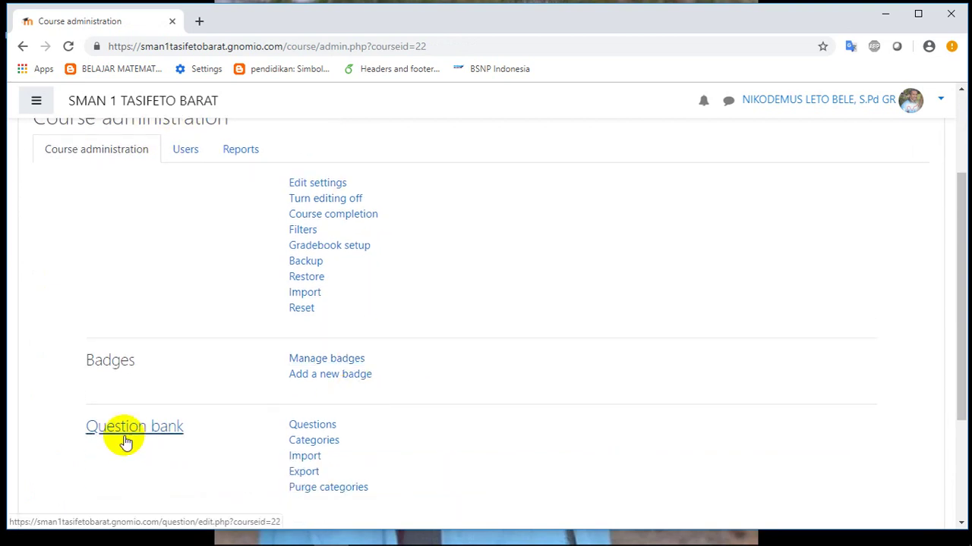
click(310, 432)
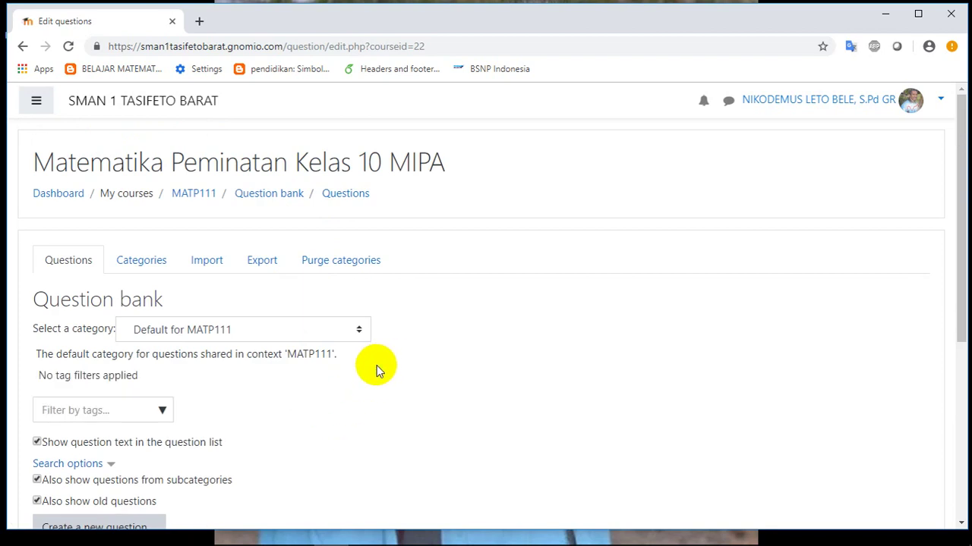
Open the question bank's category editing page and bring up its form for adding a category
scroll(377, 366, down, 2)
scroll(375, 367, up, 1)
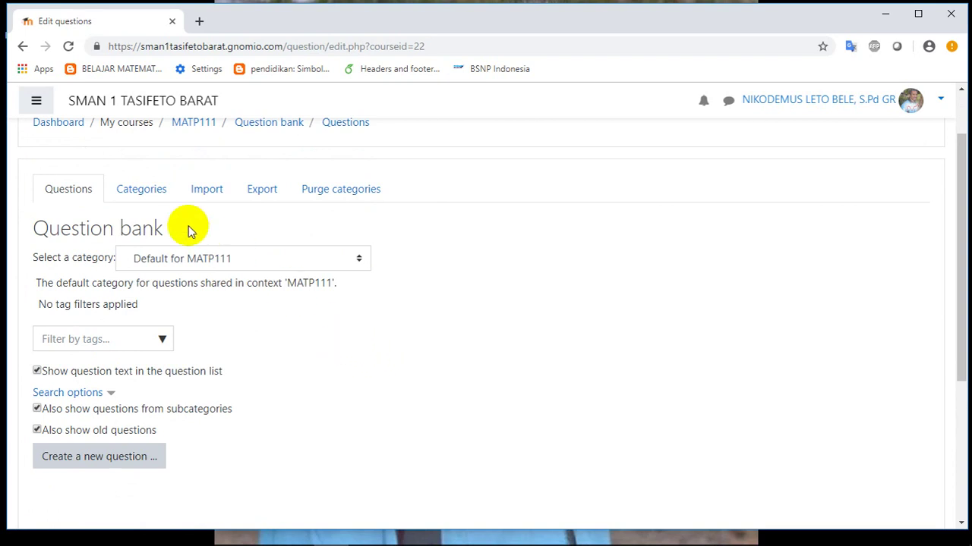
click(139, 194)
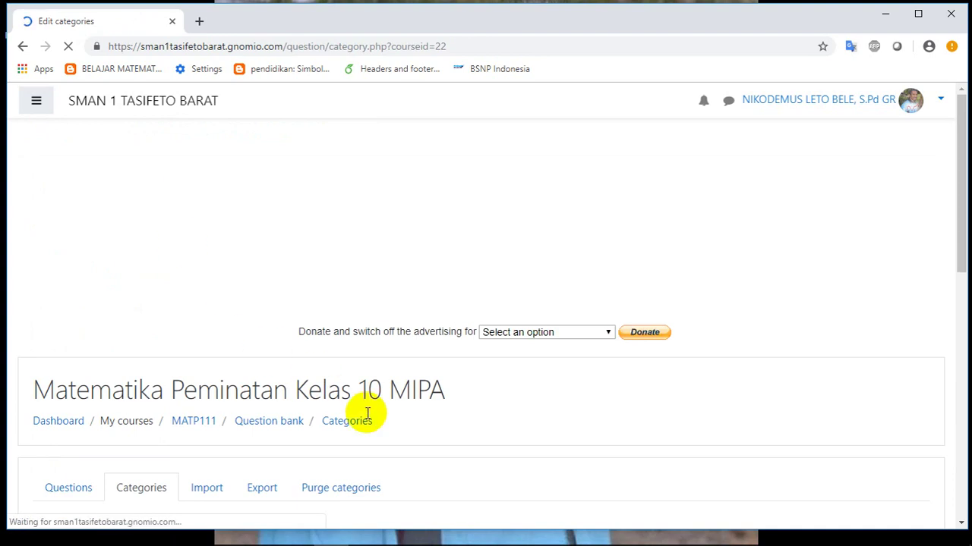
scroll(366, 414, down, 3)
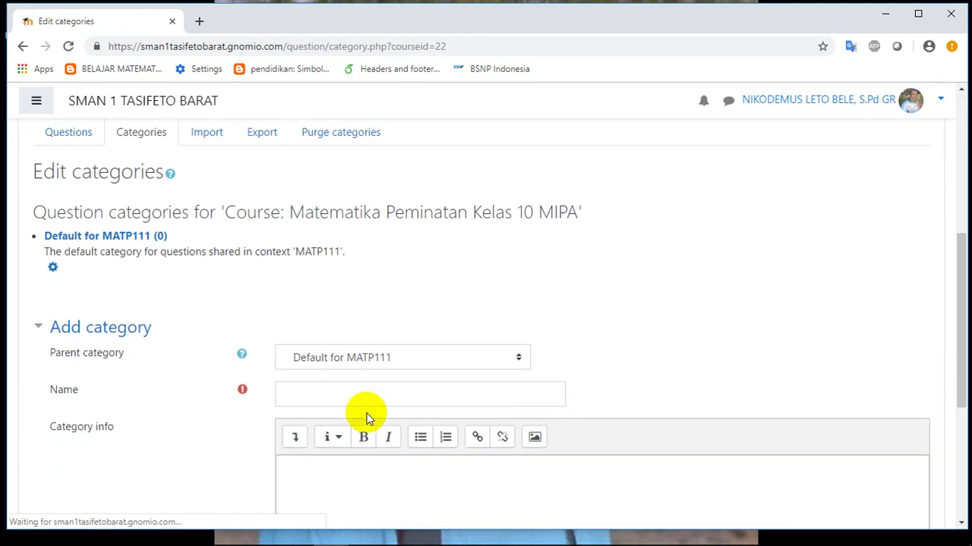
scroll(358, 391, up, 1)
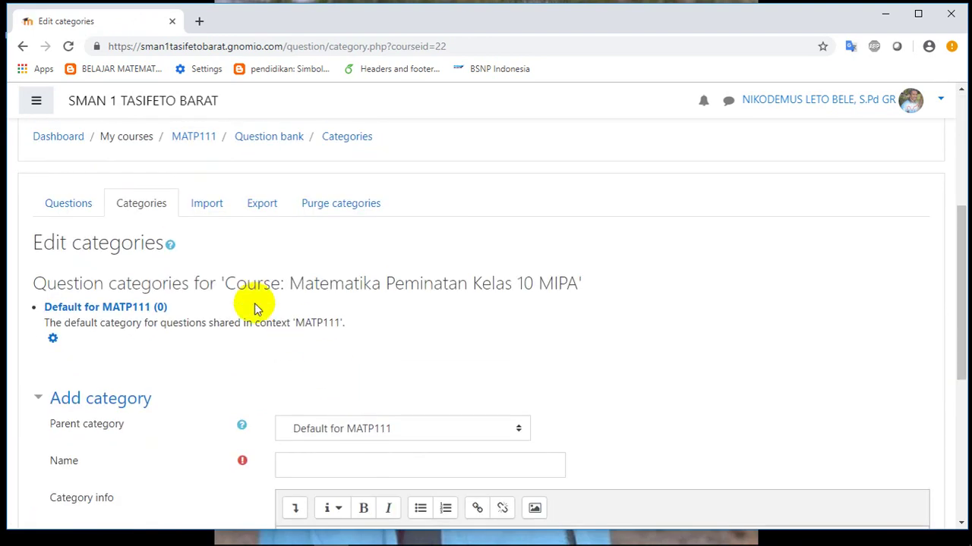
scroll(319, 416, down, 1)
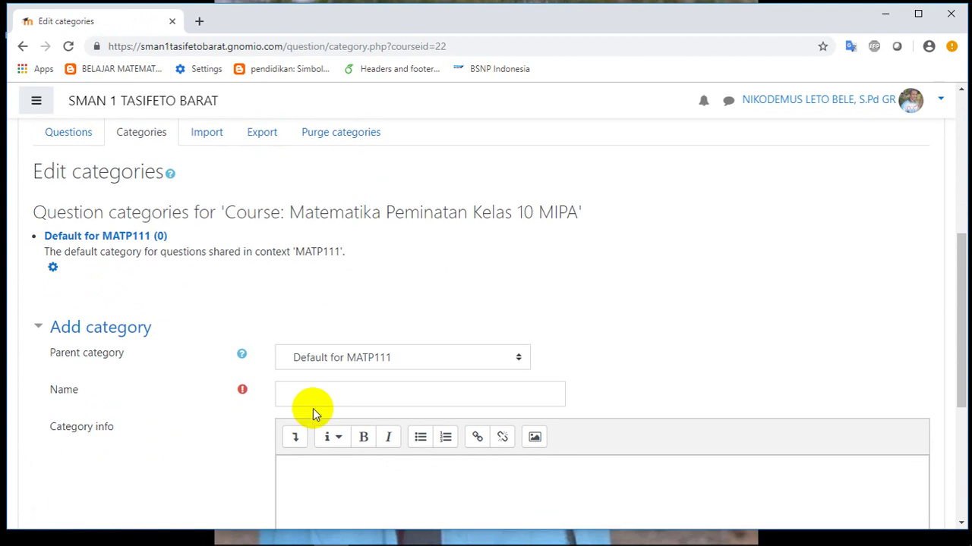
Add a question category named PENILAIAN HARIAN VEKTOR under the parent category Default for MATP111
click(310, 397)
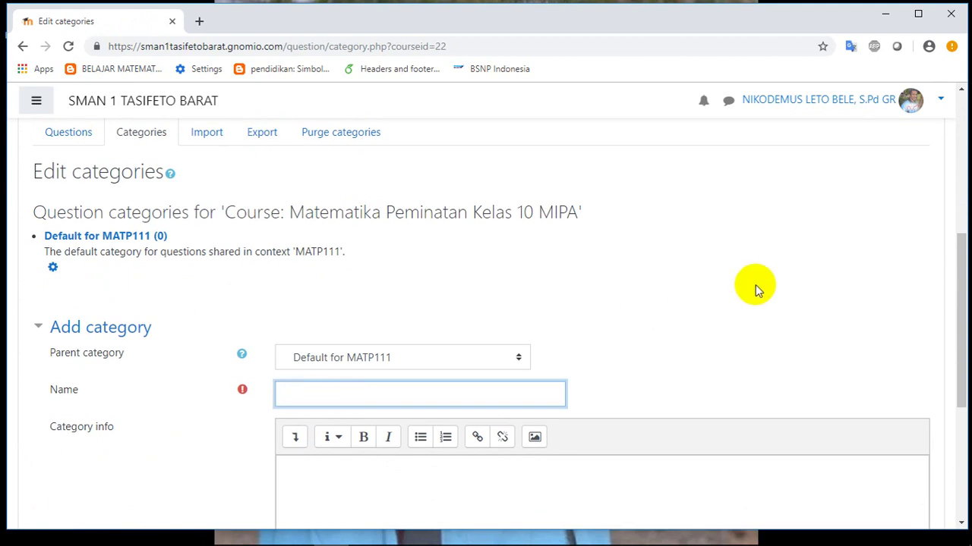
text(p)
key(BackSpace)
text(PENILAIA)
key(BackSpace)
key(BackSpace)
key(BackSpace)
key(BackSpace)
key(BackSpace)
text(H)
key(BackSpace)
text(ENILAIAN )
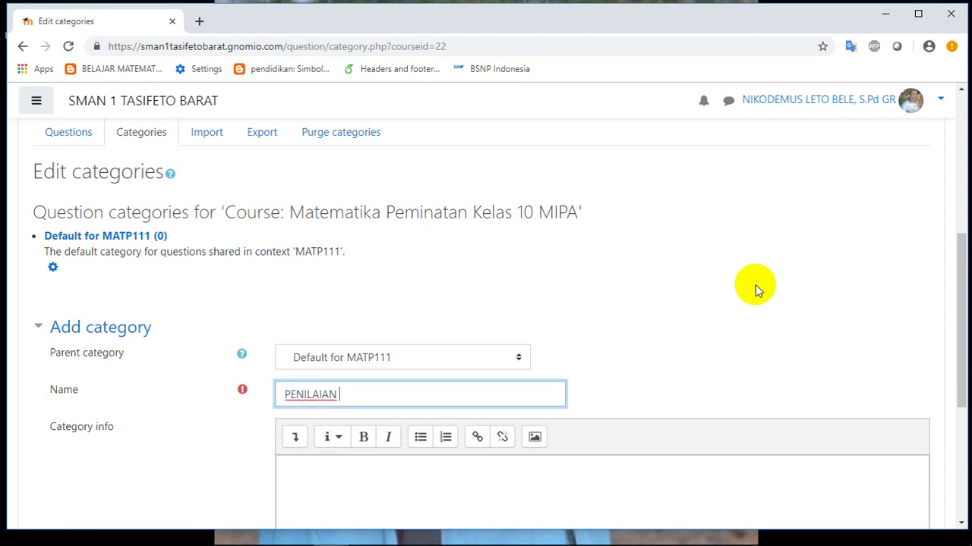
text(HARIAN VEKTOR)
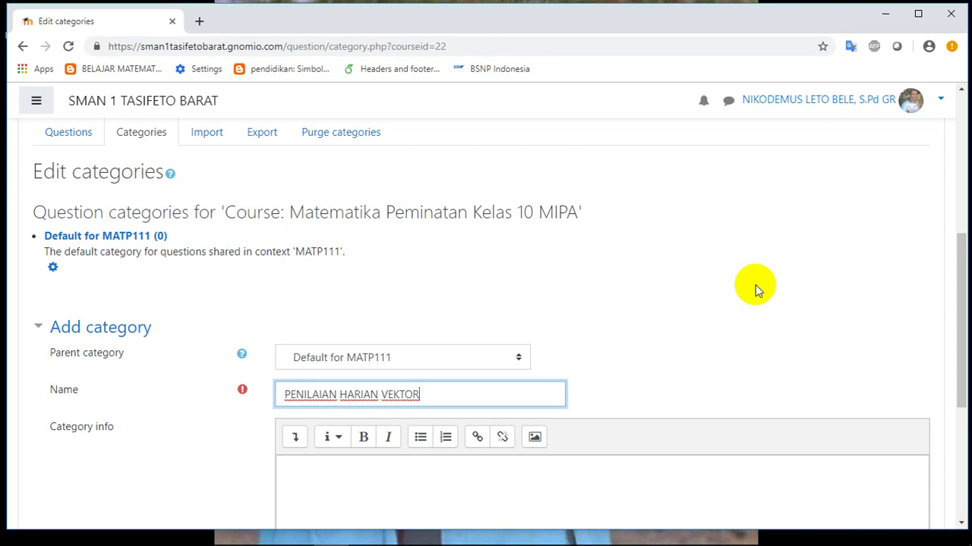
scroll(624, 356, down, 1)
scroll(624, 356, down, 2)
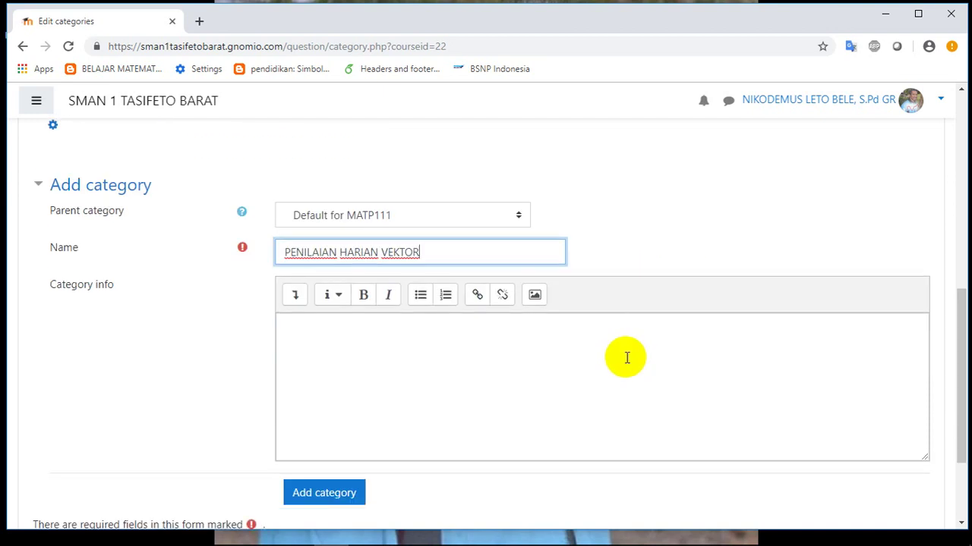
scroll(499, 375, down, 2)
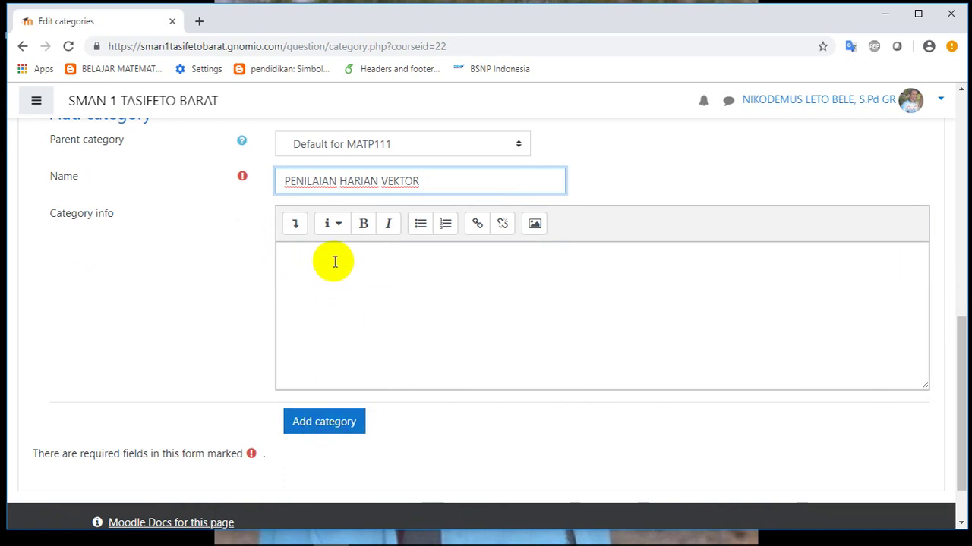
click(308, 431)
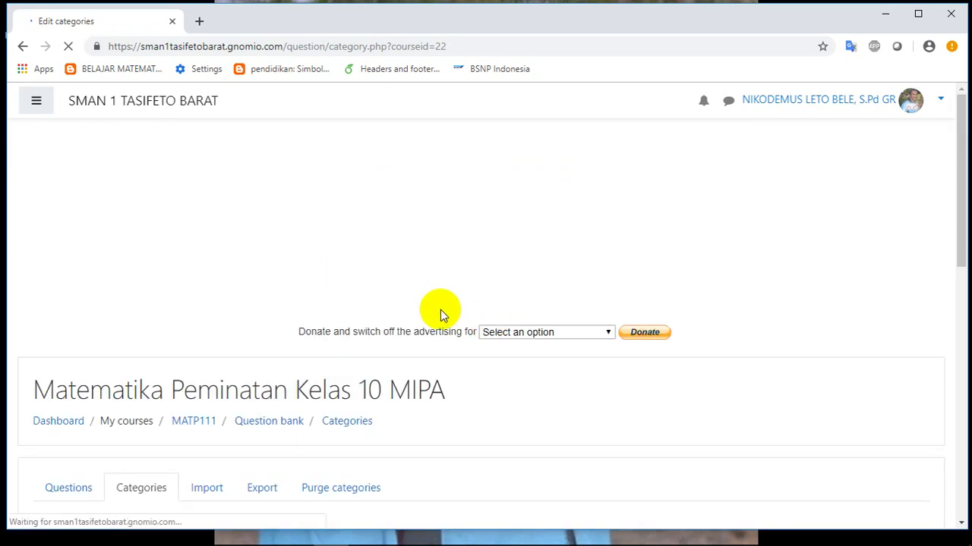
Open the question list of the PENILAIAN HARIAN VEKTOR category from the course's category list
scroll(440, 312, down, 2)
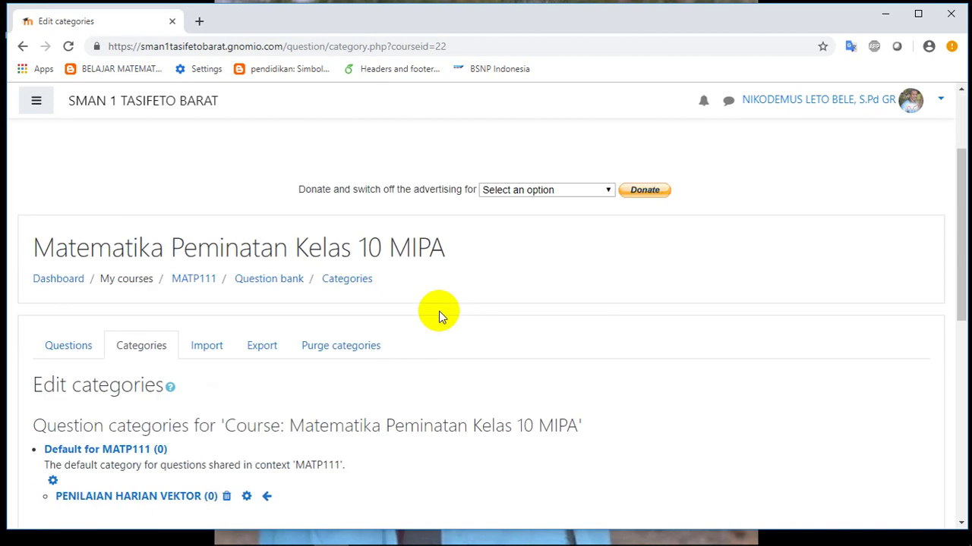
scroll(439, 312, down, 2)
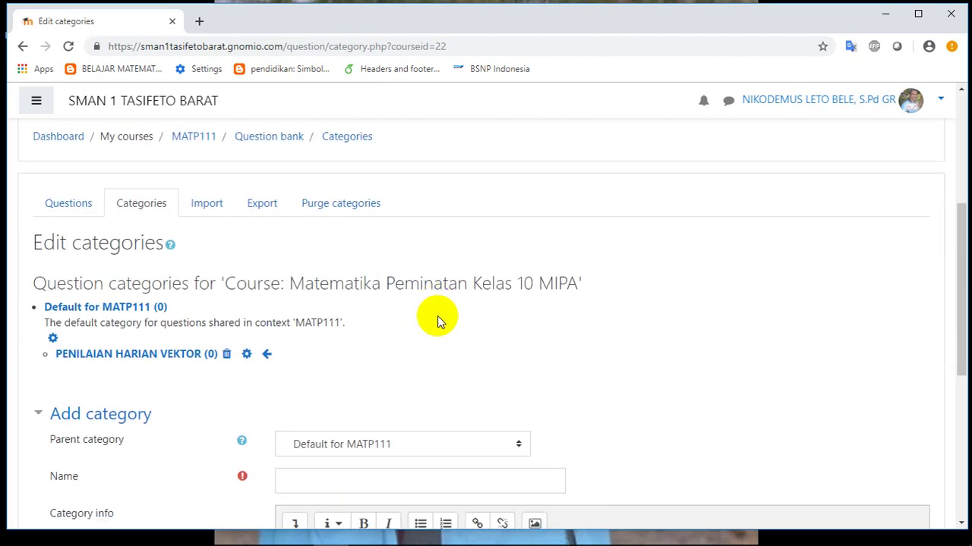
scroll(438, 315, down, 1)
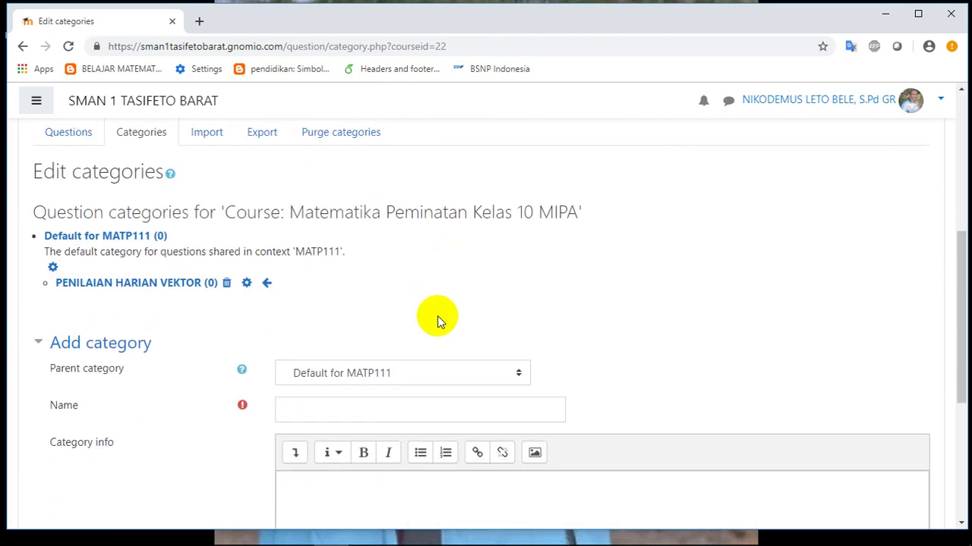
scroll(438, 316, down, 1)
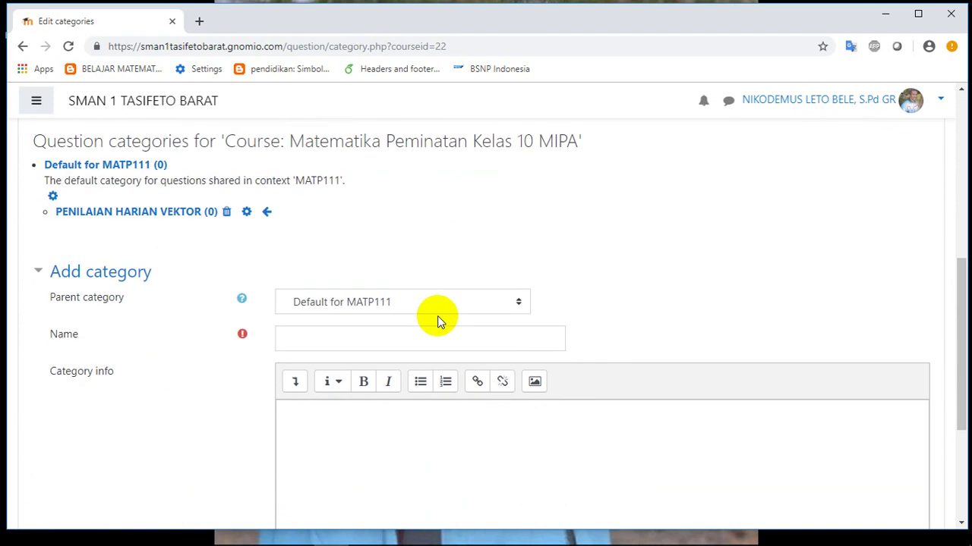
click(112, 213)
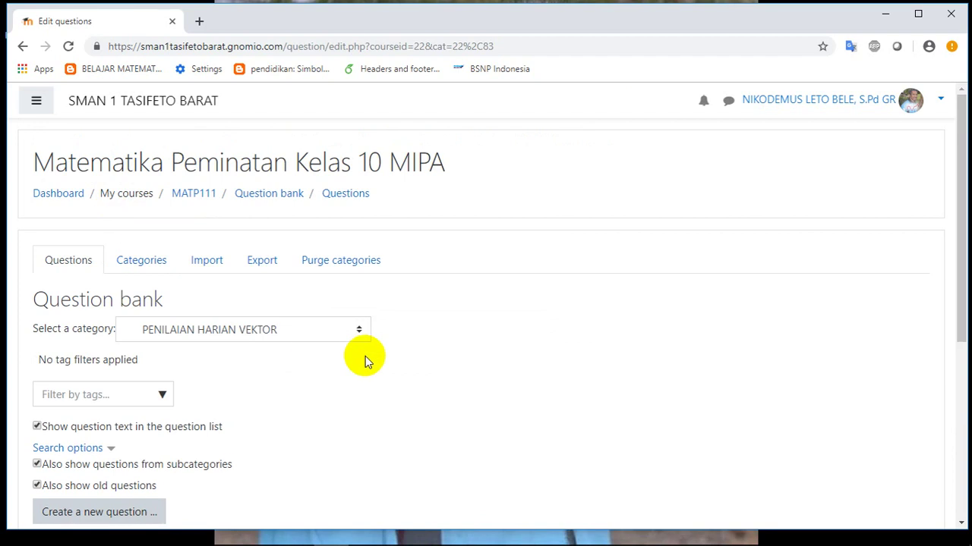
Create a new question of the Multiple choice type in the PENILAIAN HARIAN VEKTOR category
scroll(389, 346, down, 3)
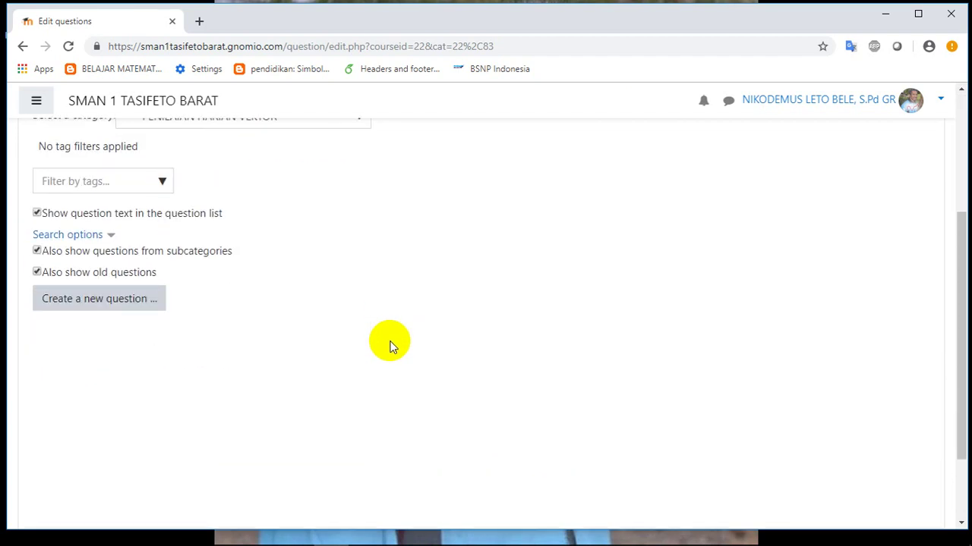
scroll(389, 346, up, 2)
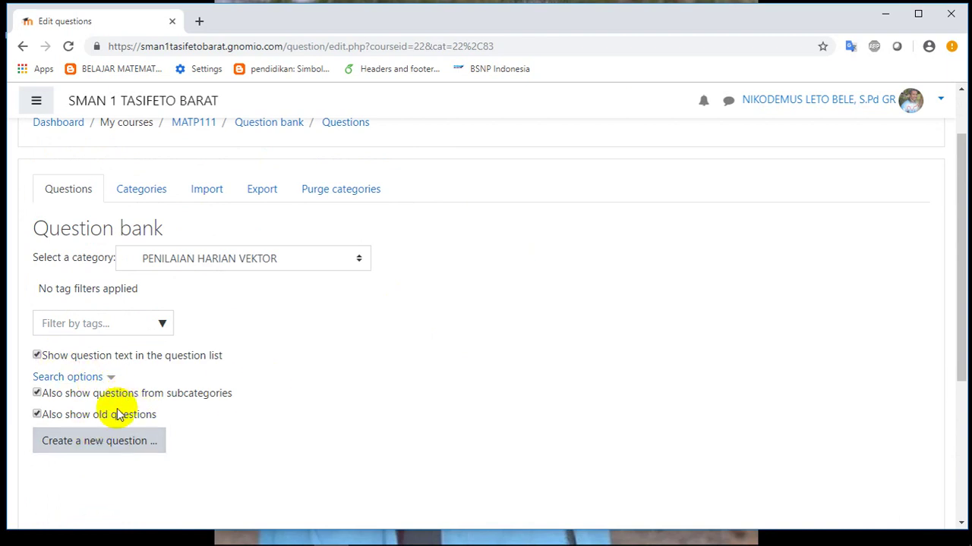
click(81, 446)
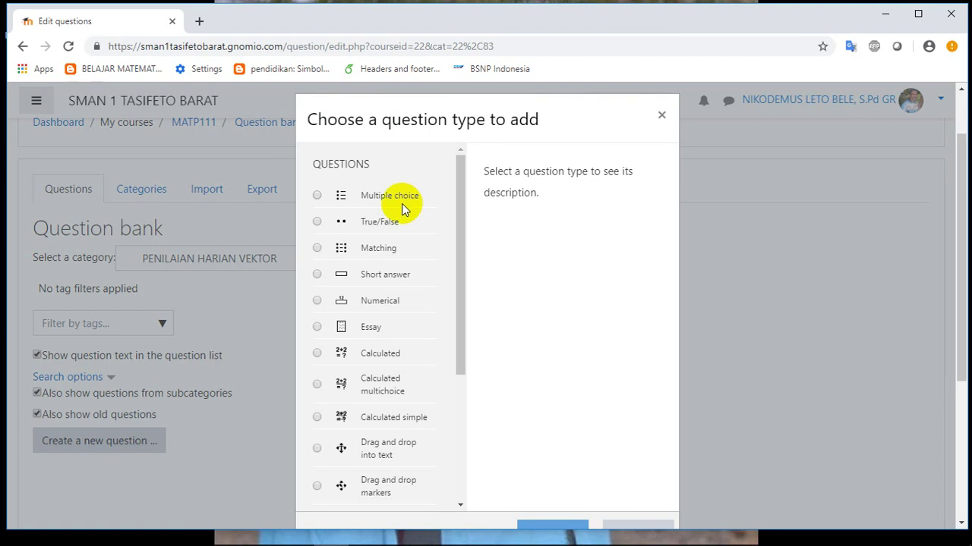
click(318, 199)
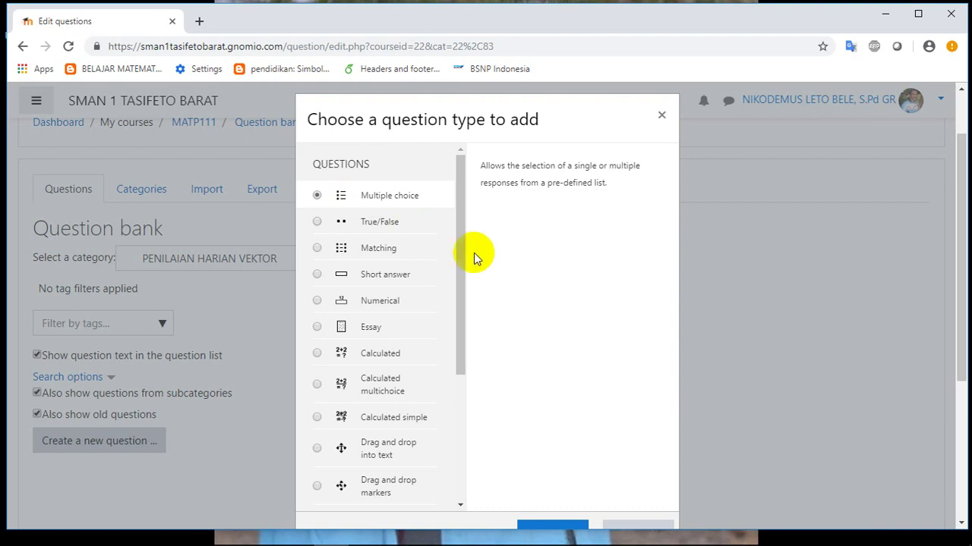
scroll(462, 239, down, 2)
scroll(461, 239, up, 2)
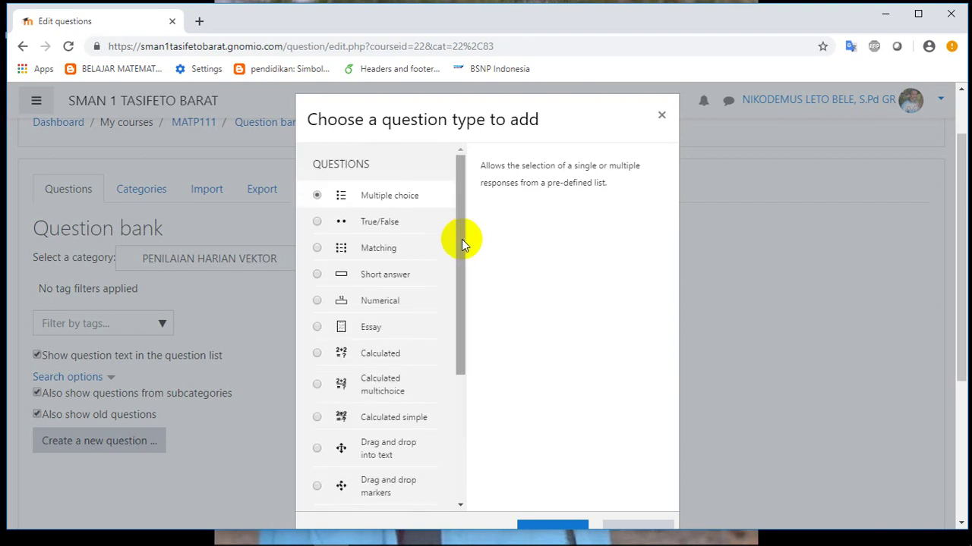
scroll(462, 247, down, 2)
scroll(569, 342, down, 3)
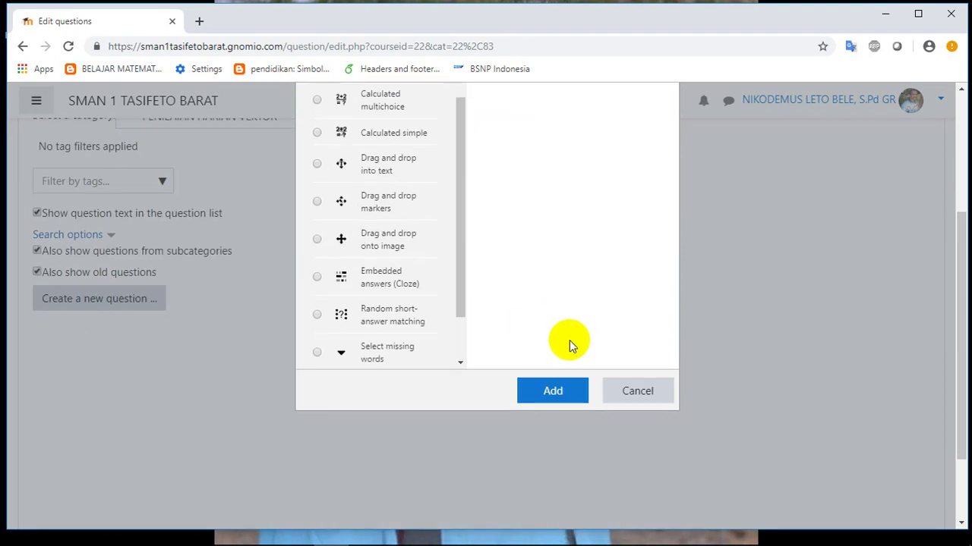
click(552, 395)
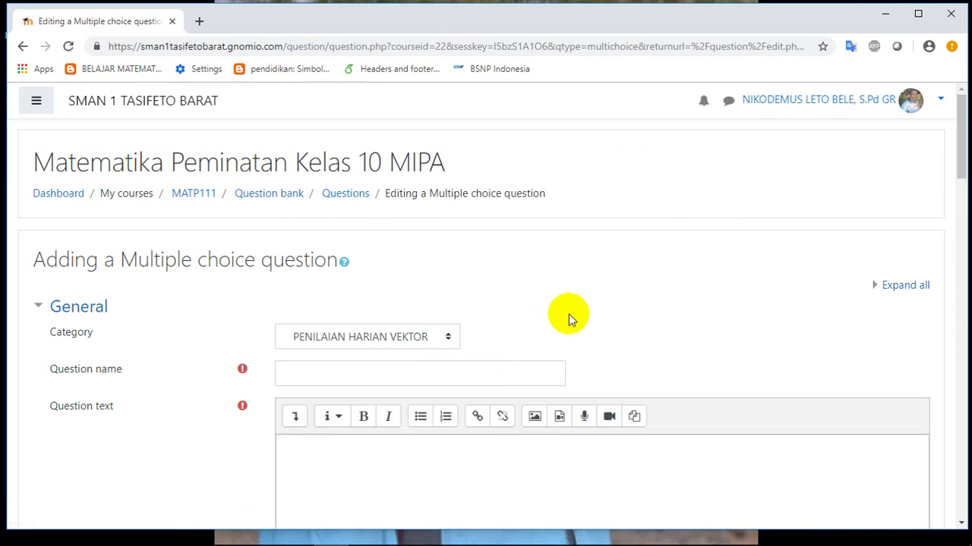
Name the multiple choice question PH VEKTOR 1
scroll(568, 314, down, 1)
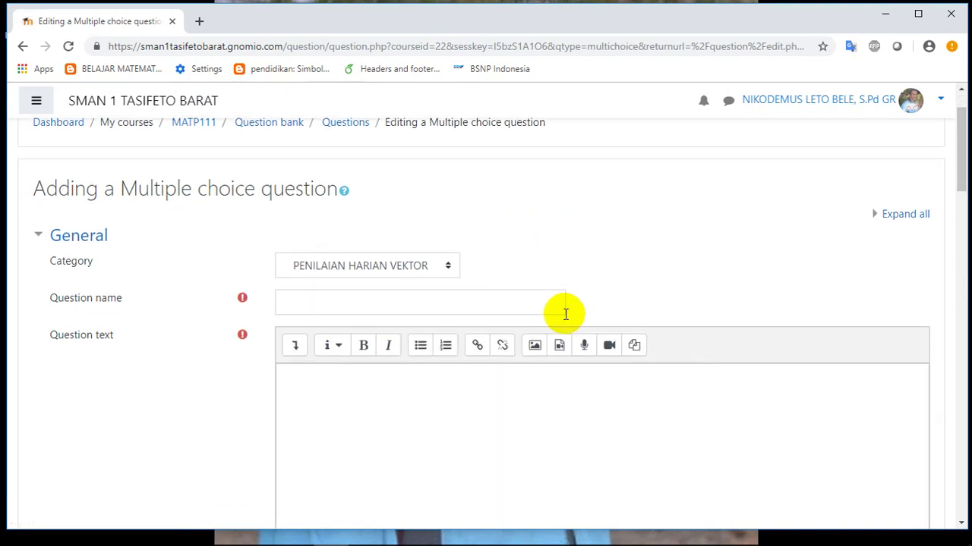
click(387, 304)
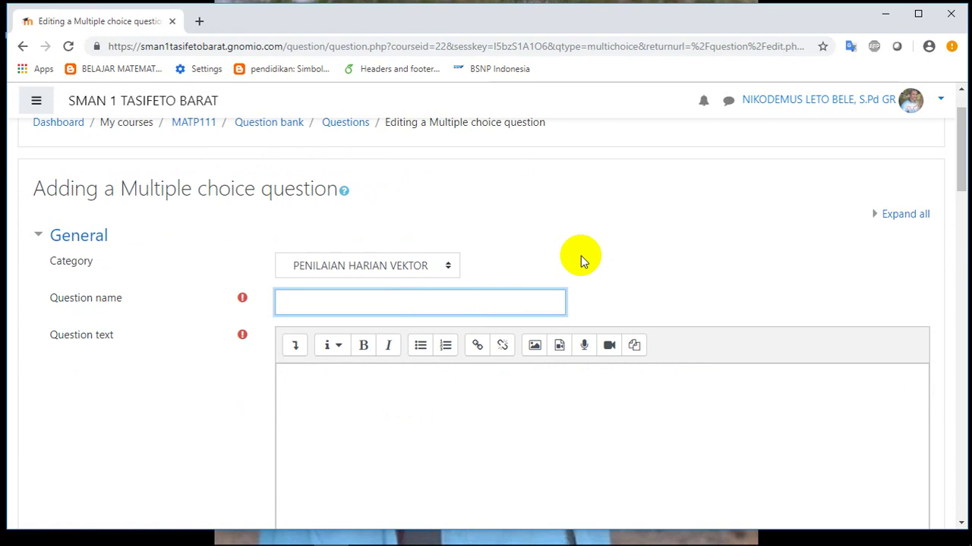
text(PH VEKTOR 1)
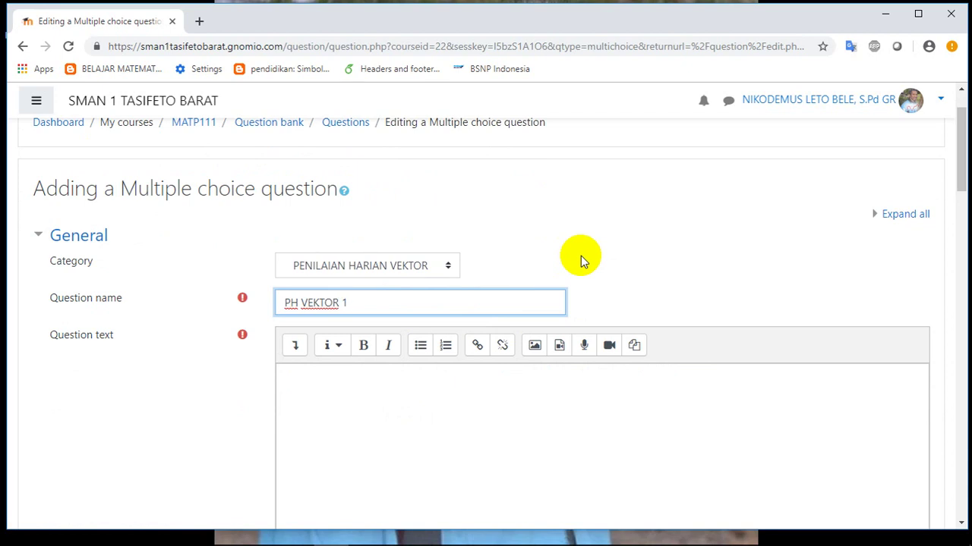
Write the question text "Besaran yang mempunyai panjang dan arah disebut ...."
scroll(549, 301, down, 1)
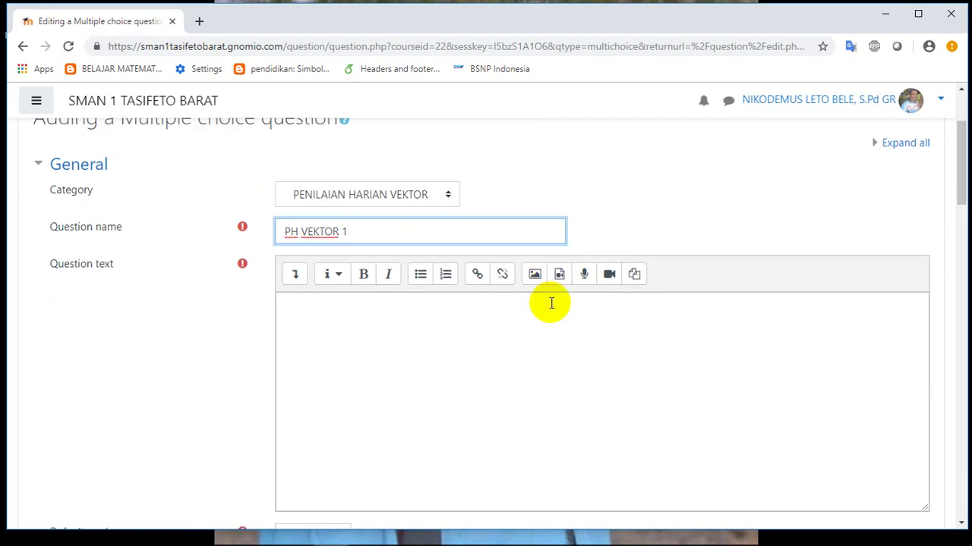
click(392, 312)
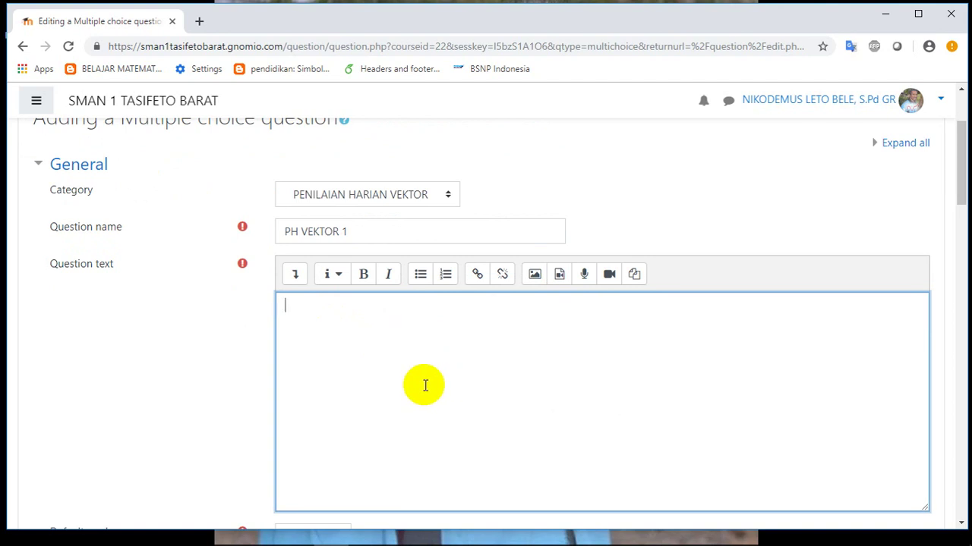
text(bESARA)
key(BackSpace)
key(BackSpace)
key(BackSpace)
key(BackSpace)
key(BackSpace)
key(BackSpace)
text(Besaran yang )
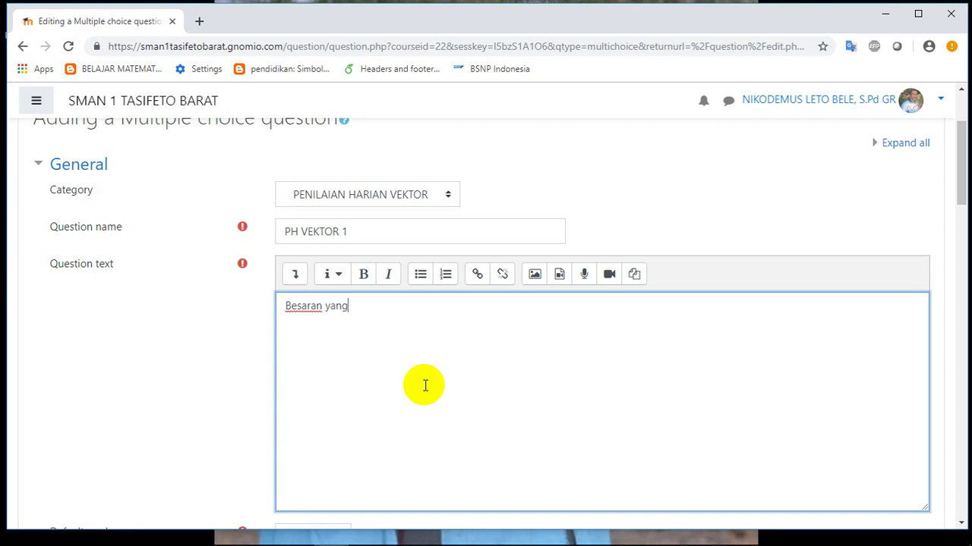
text(mempunyai )
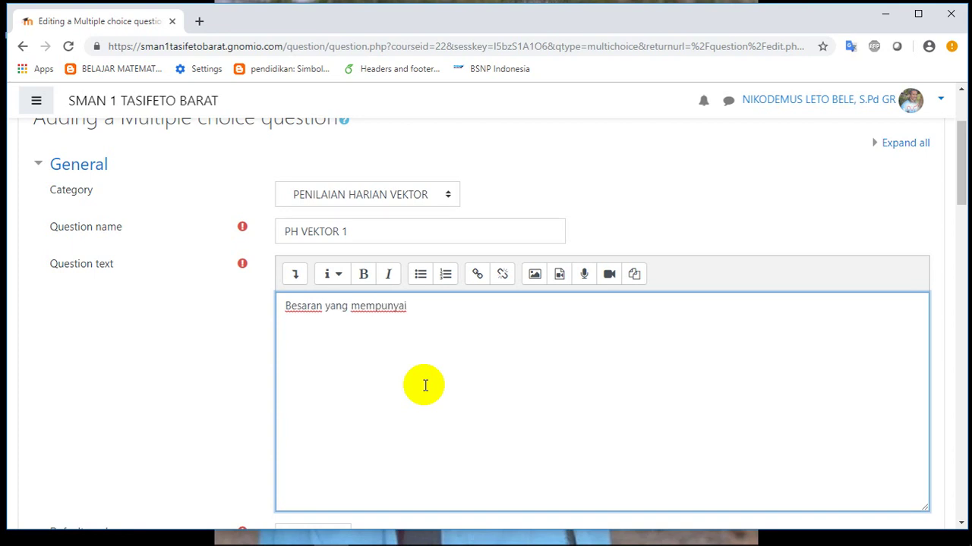
text(besar )
text(dan)
key(BackSpace)
key(BackSpace)
key(BackSpace)
key(BackSpace)
key(BackSpace)
key(BackSpace)
key(BackSpace)
key(BackSpace)
key(BackSpace)
key(BackSpace)
text(panjang dan ar)
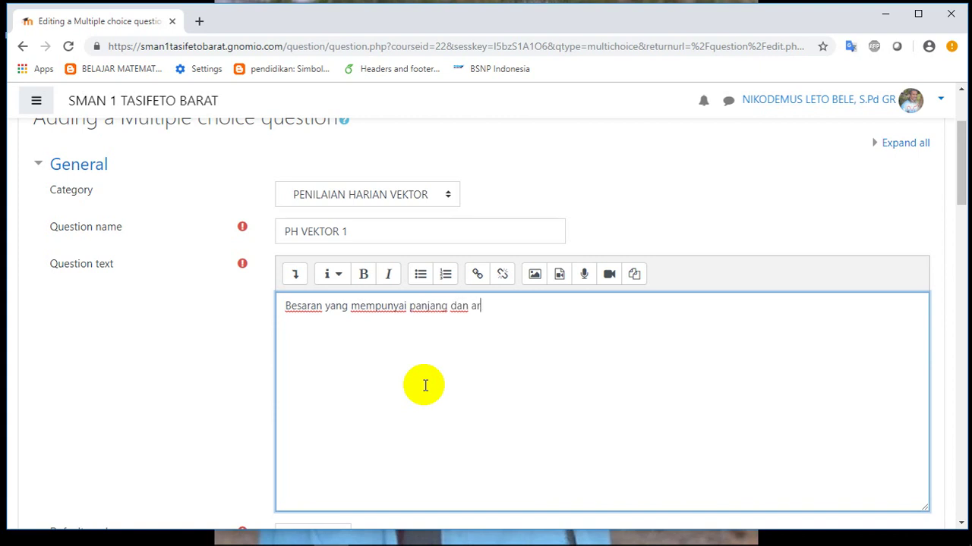
text(ah disebut)
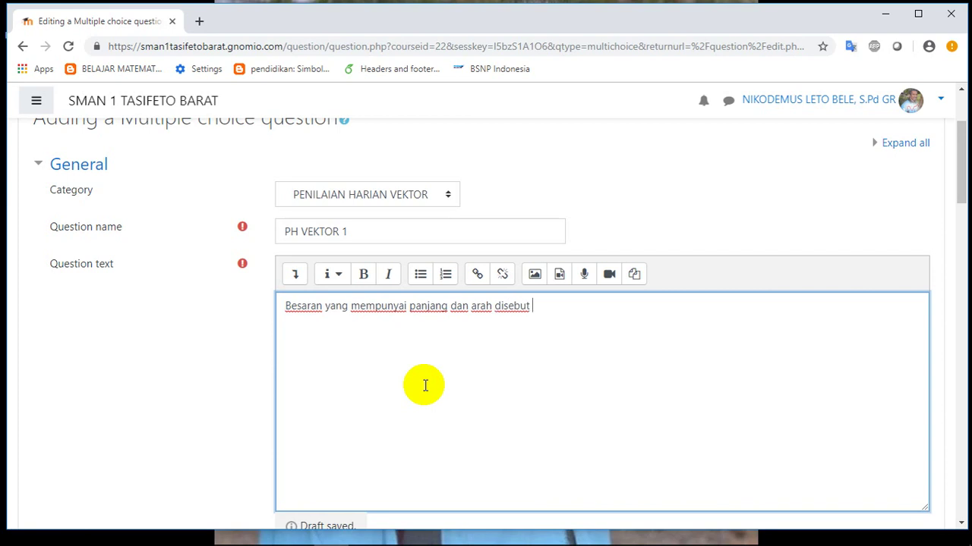
text( ...)
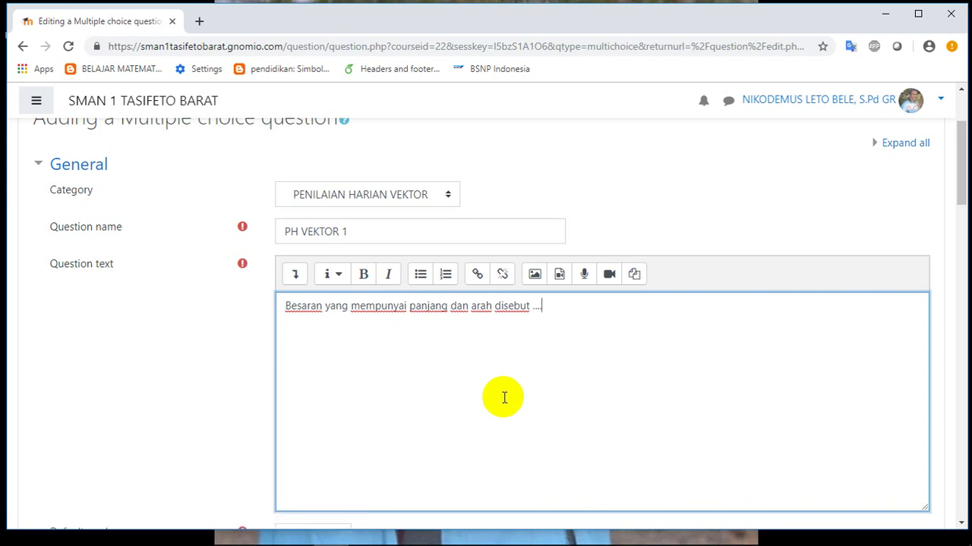
Toggle shuffling of the choices off and back on, and set the choice numbering to A., B., C., ..
scroll(503, 398, down, 2)
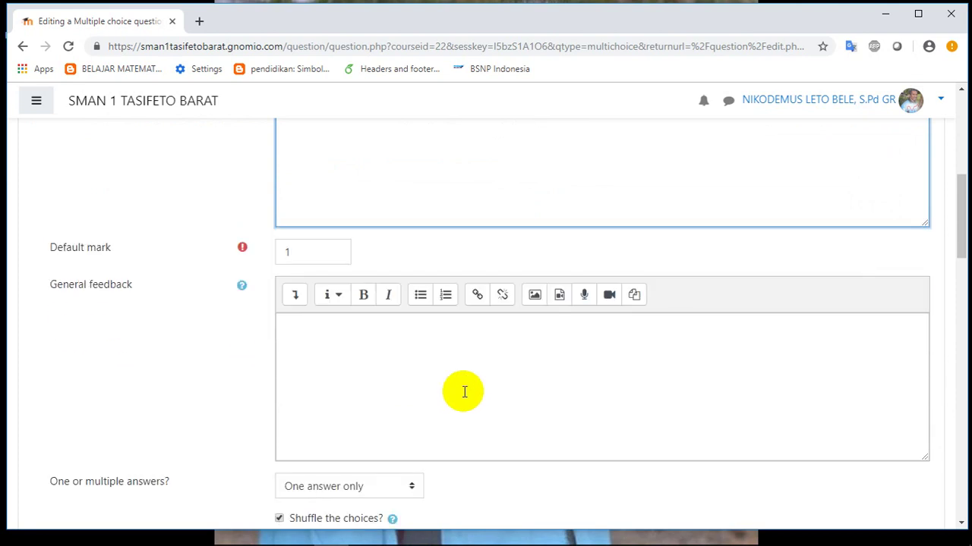
scroll(464, 391, down, 3)
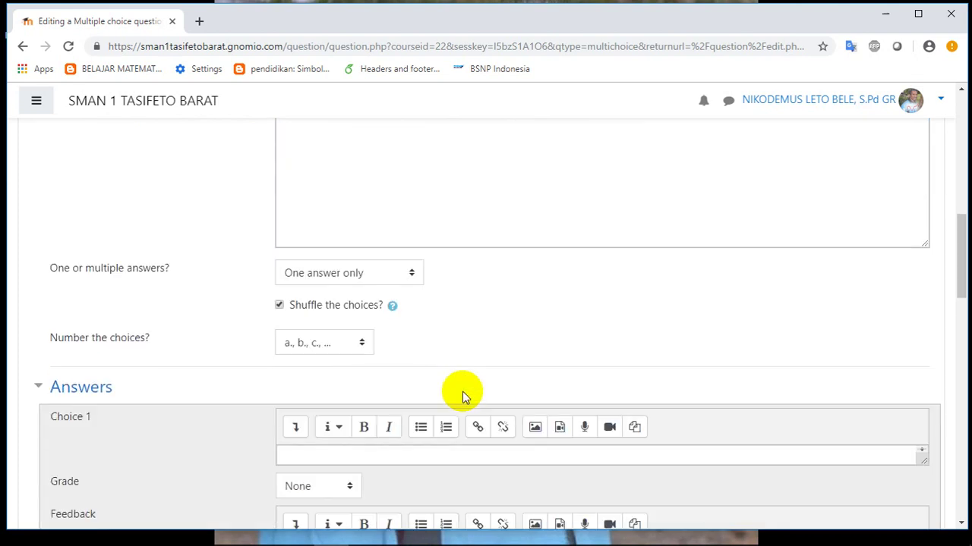
scroll(445, 412, down, 2)
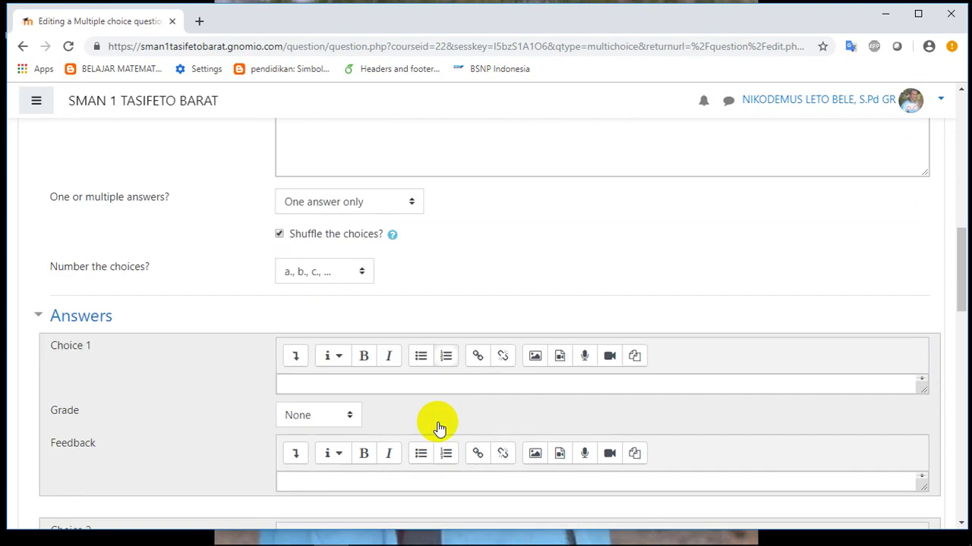
scroll(494, 310, up, 1)
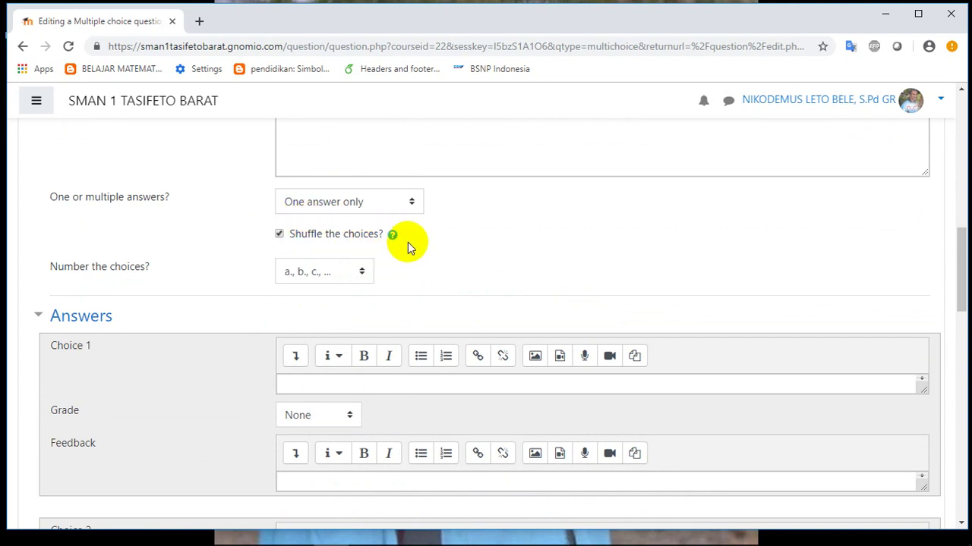
click(279, 235)
click(279, 235)
click(363, 271)
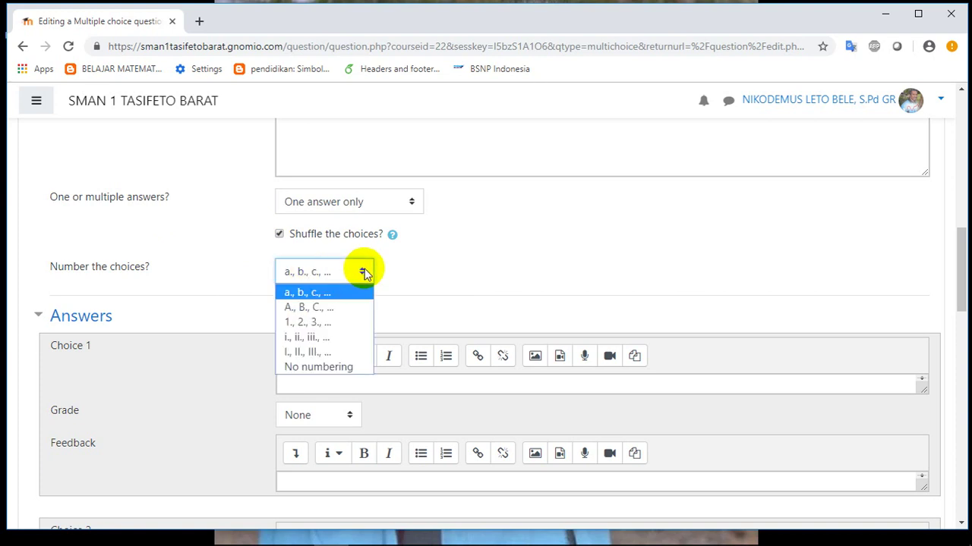
click(321, 307)
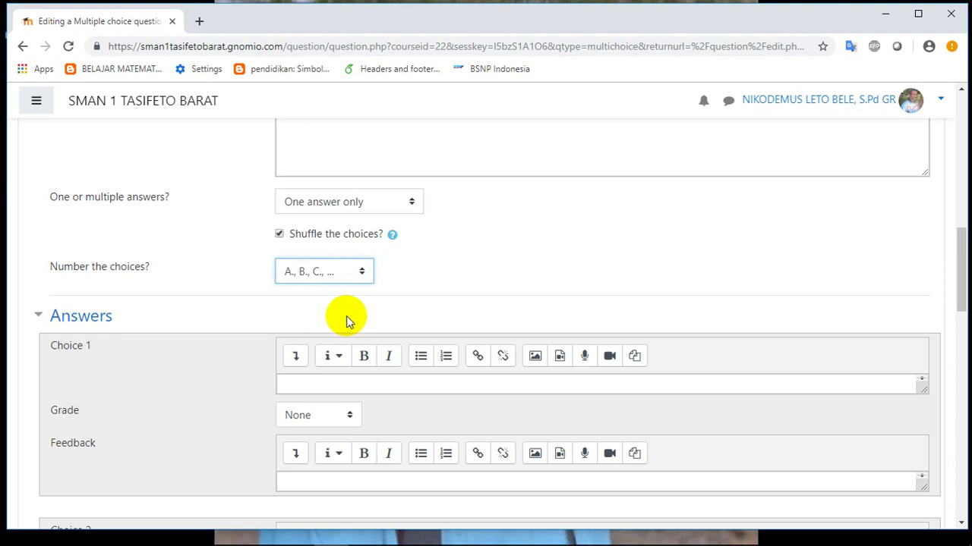
scroll(346, 316, down, 1)
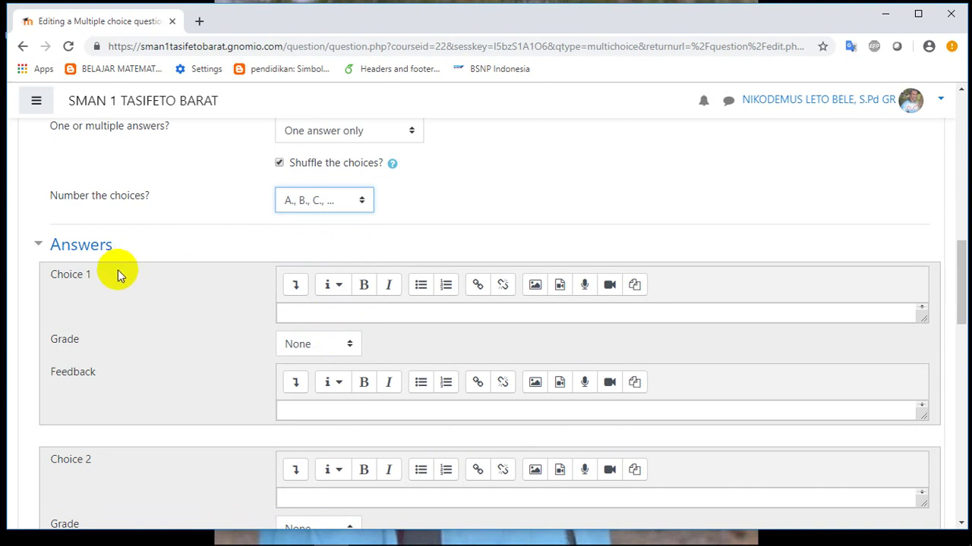
Fill in "vektor" as the answer text of Choice 1 and "skalar" as that of Choice 2
click(317, 312)
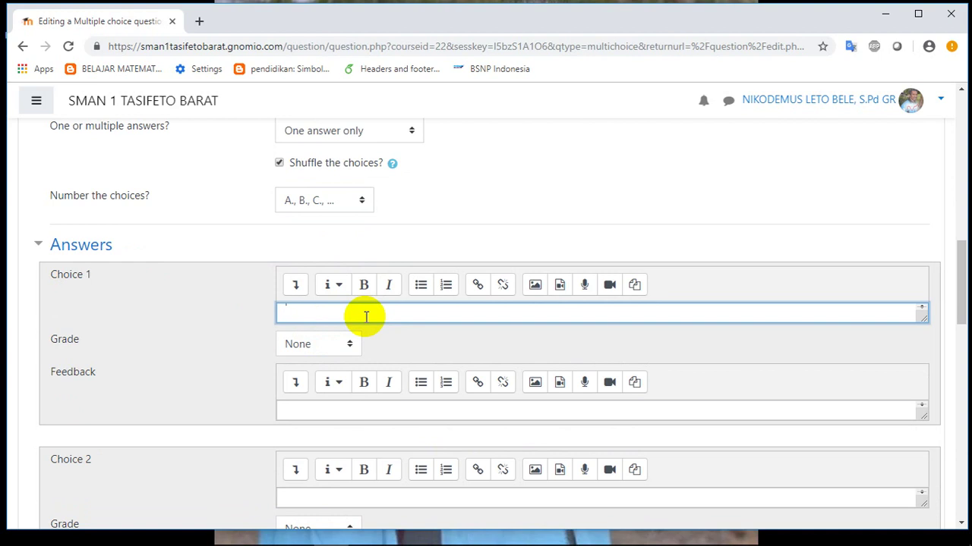
text(vektor)
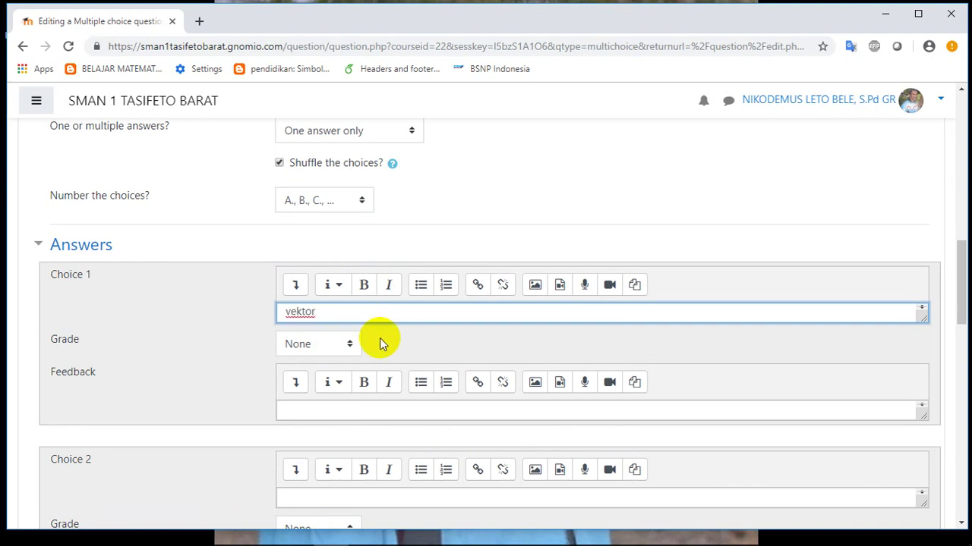
scroll(383, 345, down, 1)
scroll(387, 351, down, 1)
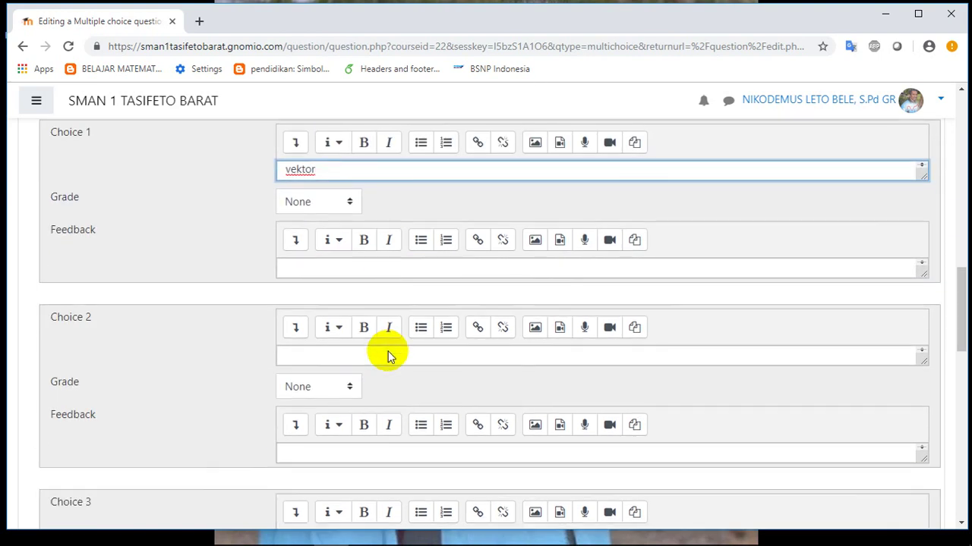
click(352, 355)
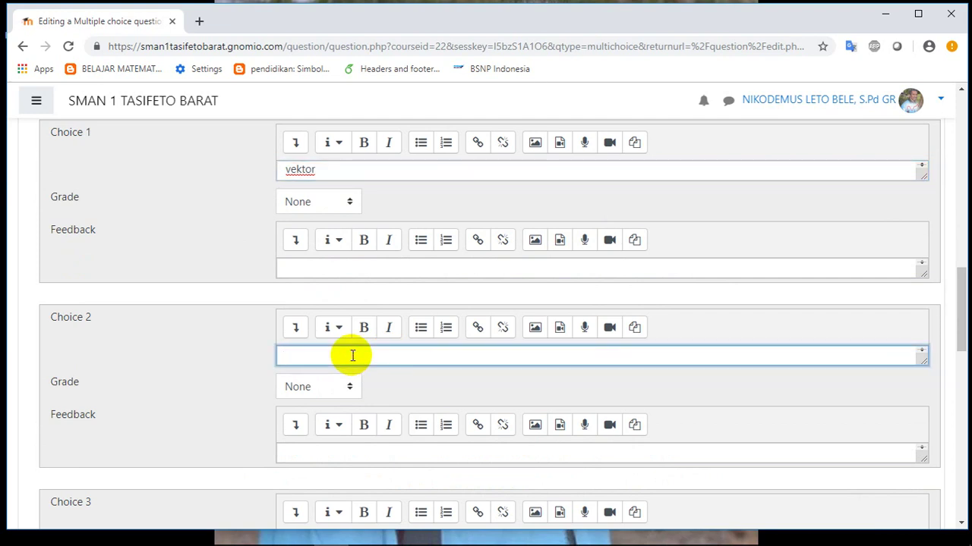
text(skalar)
Fill in "anak panah" as the answer text of Choice 3 and "garis" as that of Choice 4
scroll(364, 385, down, 2)
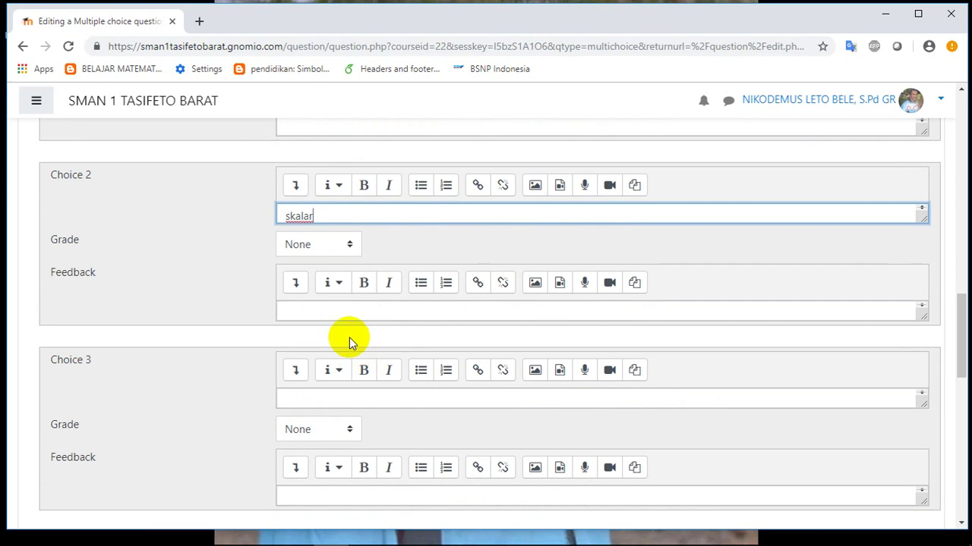
click(331, 395)
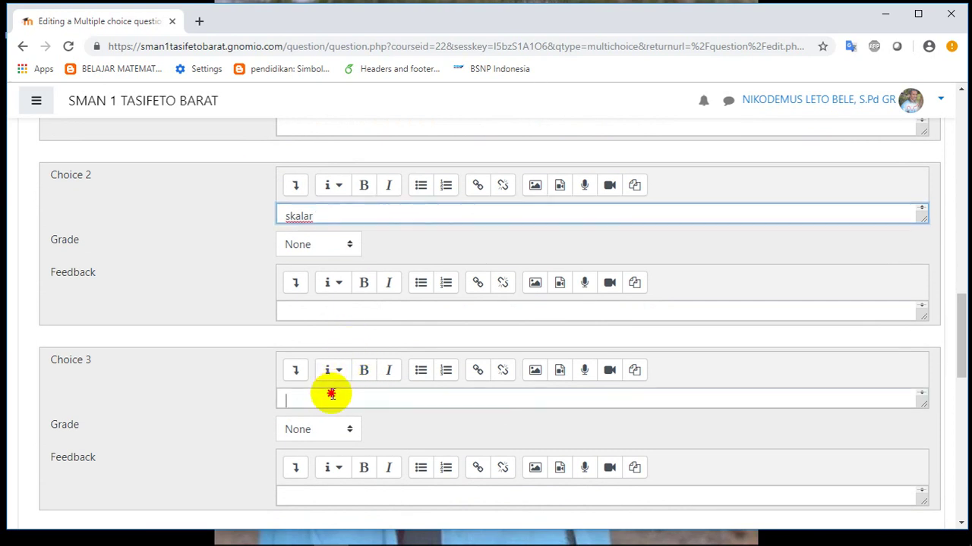
text(anak)
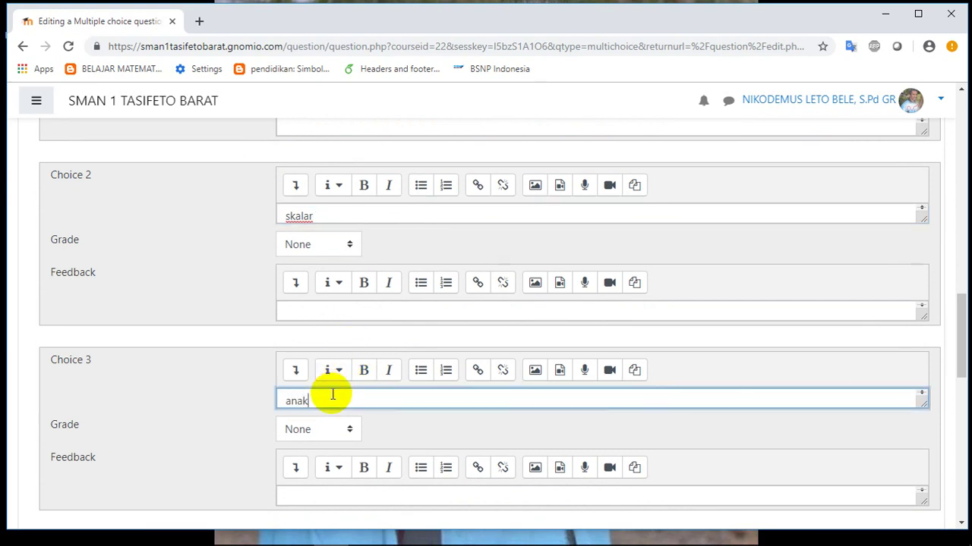
text( panah)
scroll(362, 412, down, 2)
scroll(362, 412, down, 1)
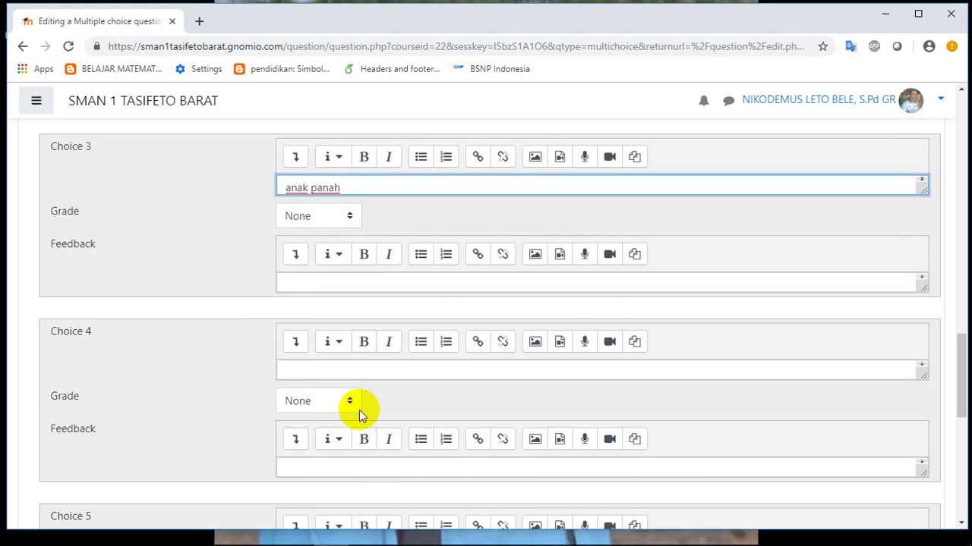
click(349, 397)
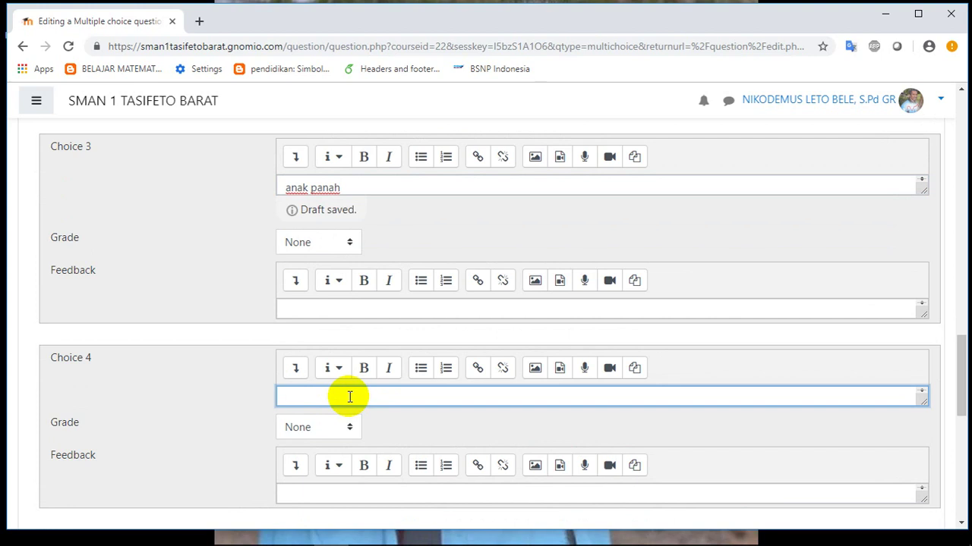
text(garis)
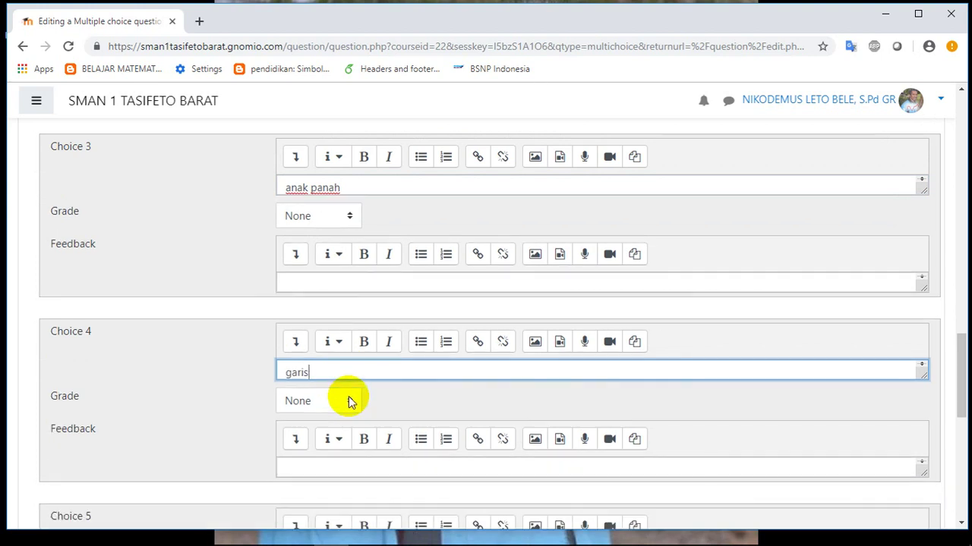
Fill in "ruas garis" as the answer text of Choice 5
scroll(350, 404, down, 3)
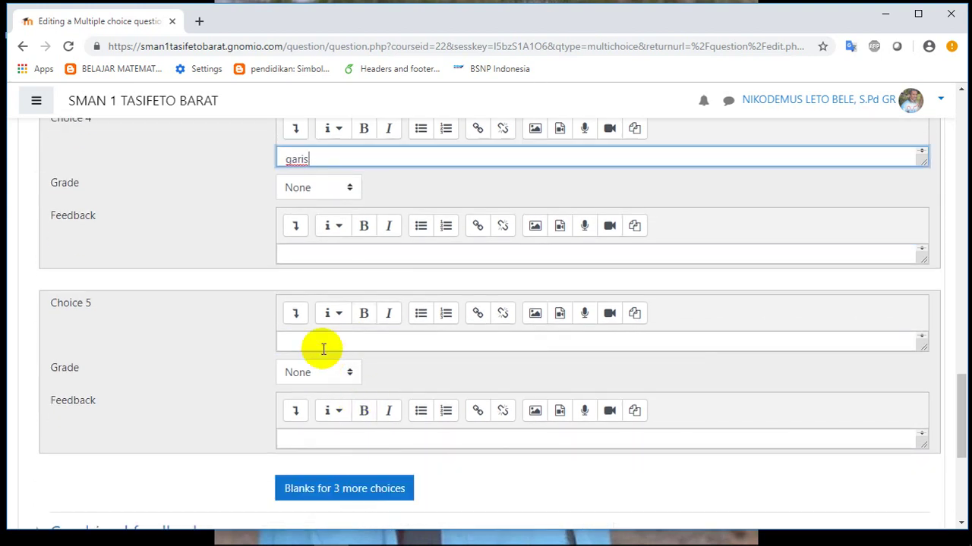
click(322, 346)
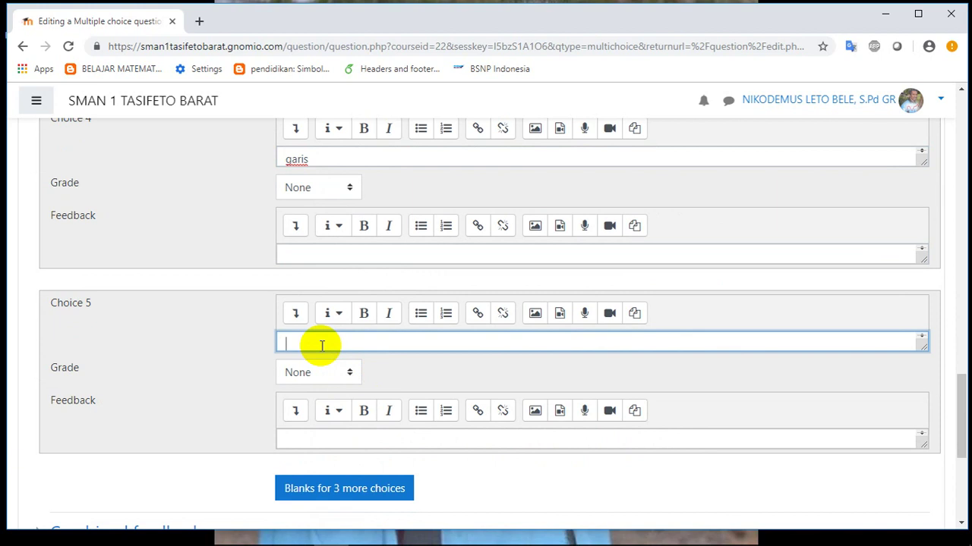
text(ruas garis)
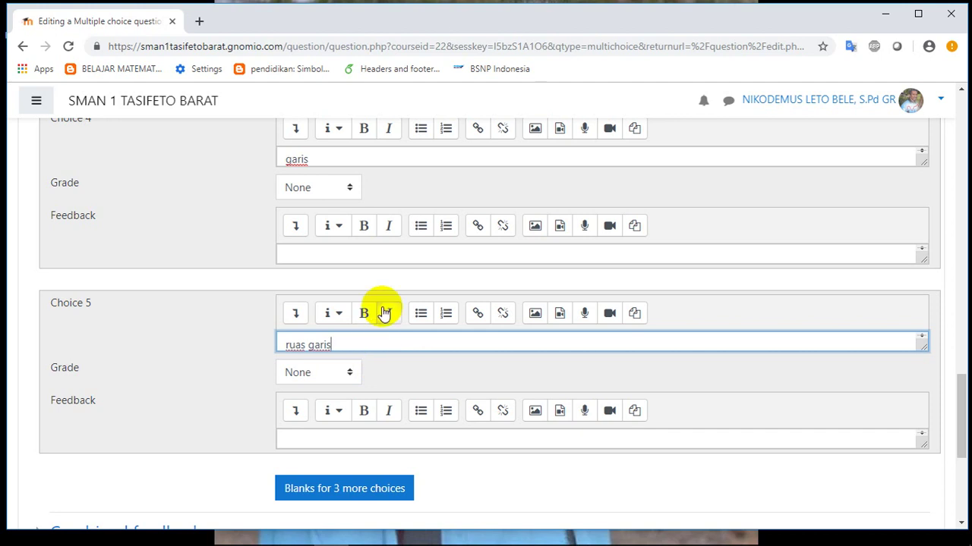
Mark Choice 1, "vektor", as the correct answer by setting its grade to 100%
scroll(384, 313, up, 2)
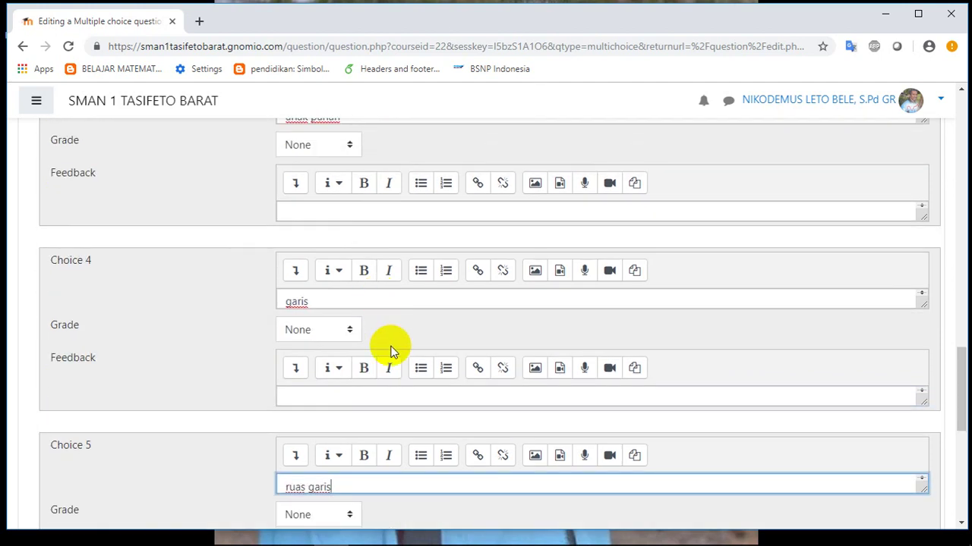
scroll(390, 349, up, 1)
scroll(385, 342, up, 1)
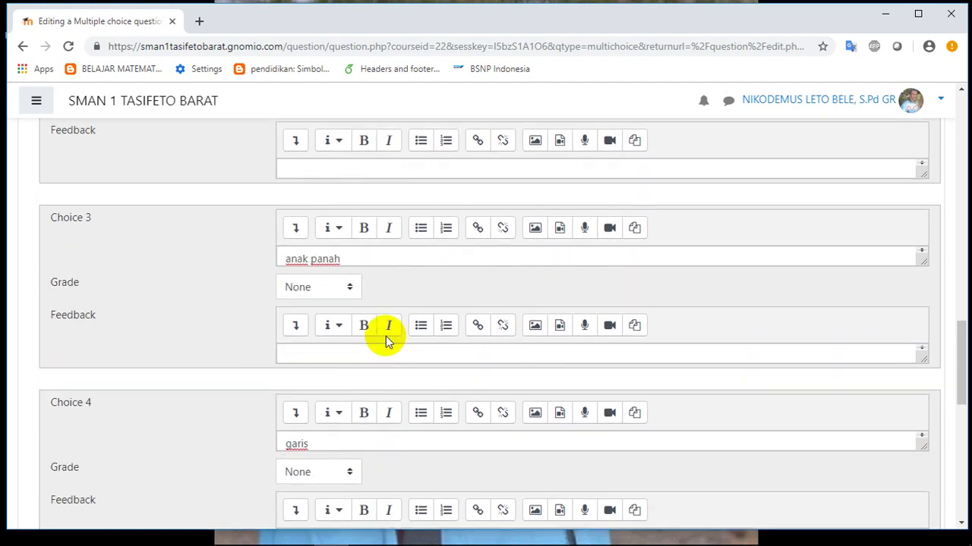
scroll(386, 337, up, 1)
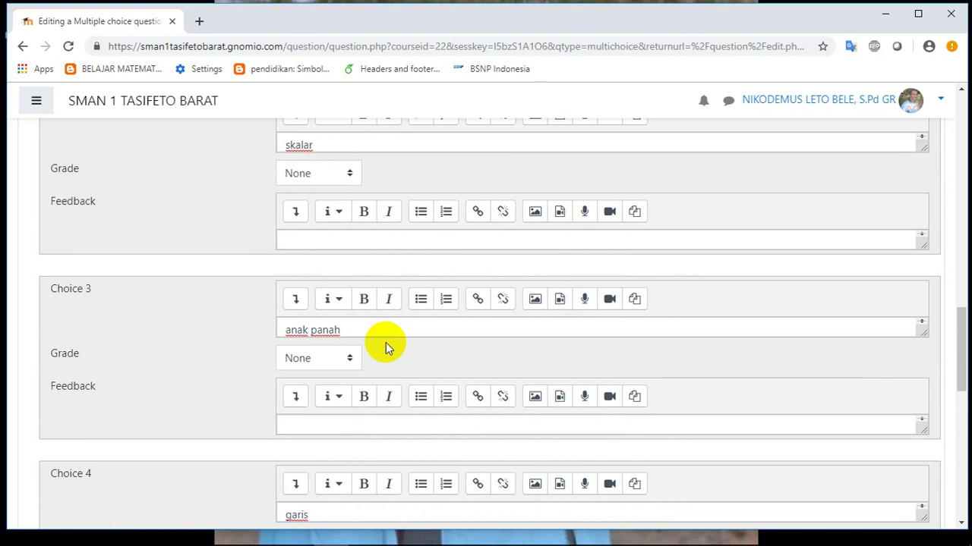
scroll(386, 342, up, 1)
scroll(385, 338, up, 2)
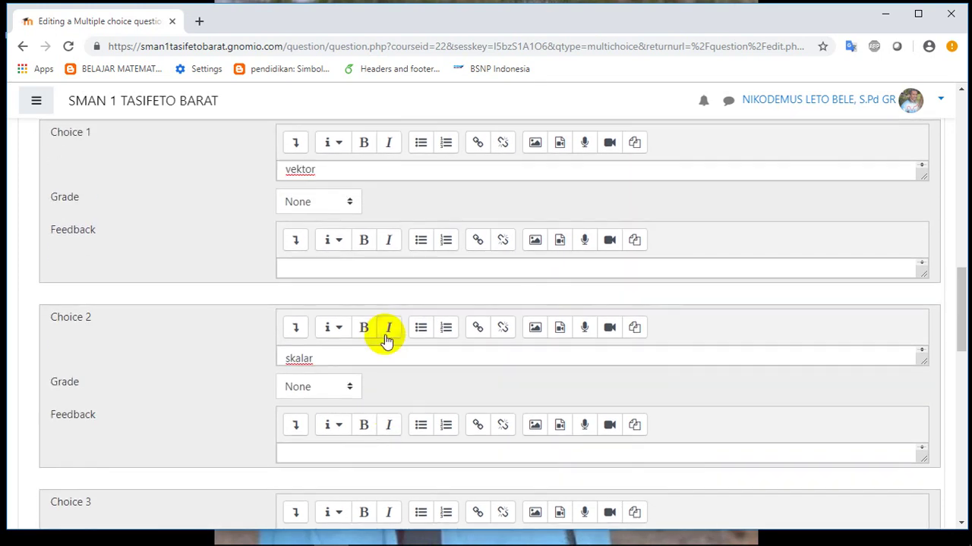
scroll(356, 224, up, 1)
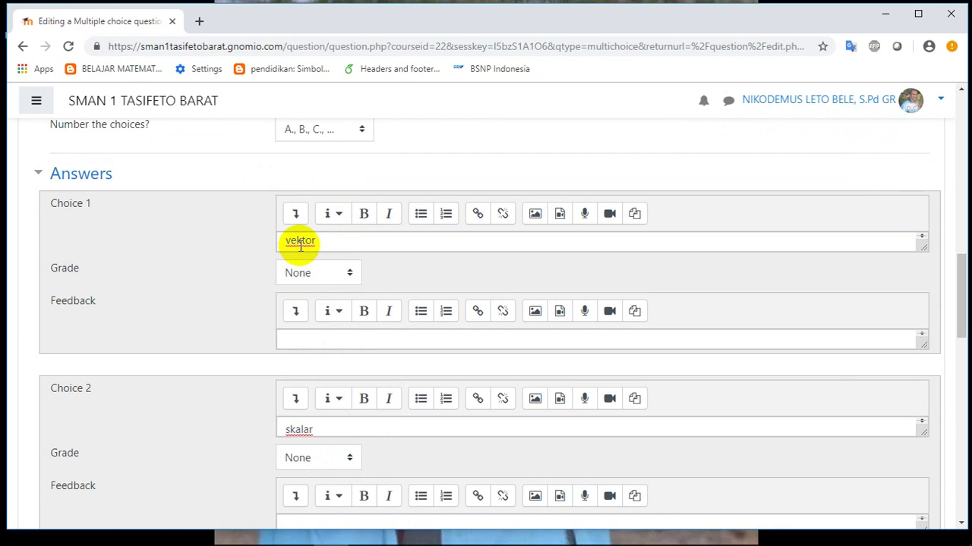
click(351, 274)
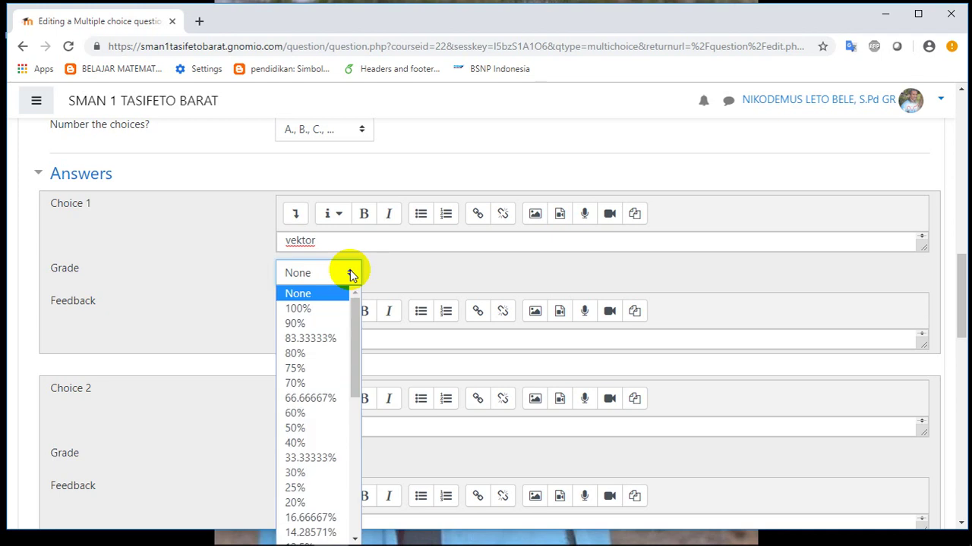
click(311, 309)
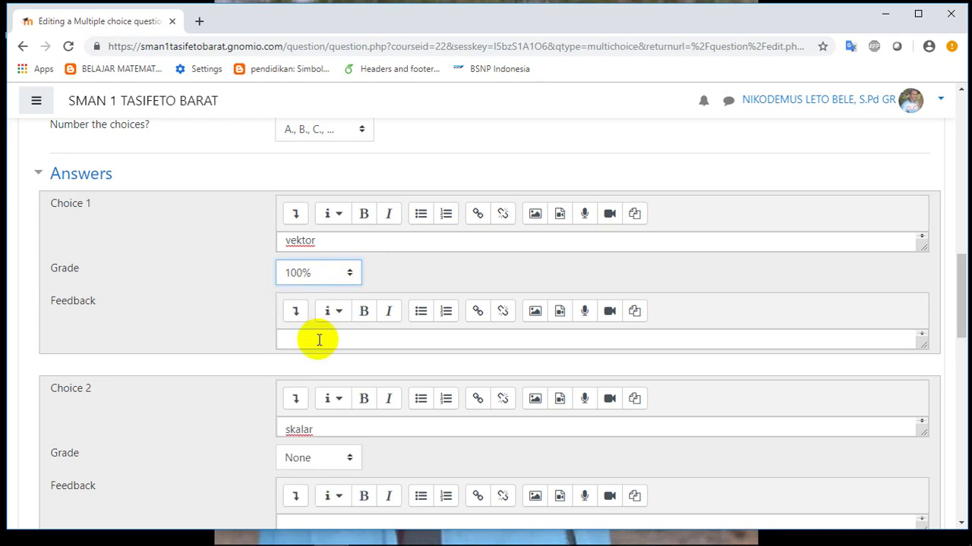
Save the multiple choice question PH VEKTOR 1 and return to the question bank
scroll(338, 454, down, 1)
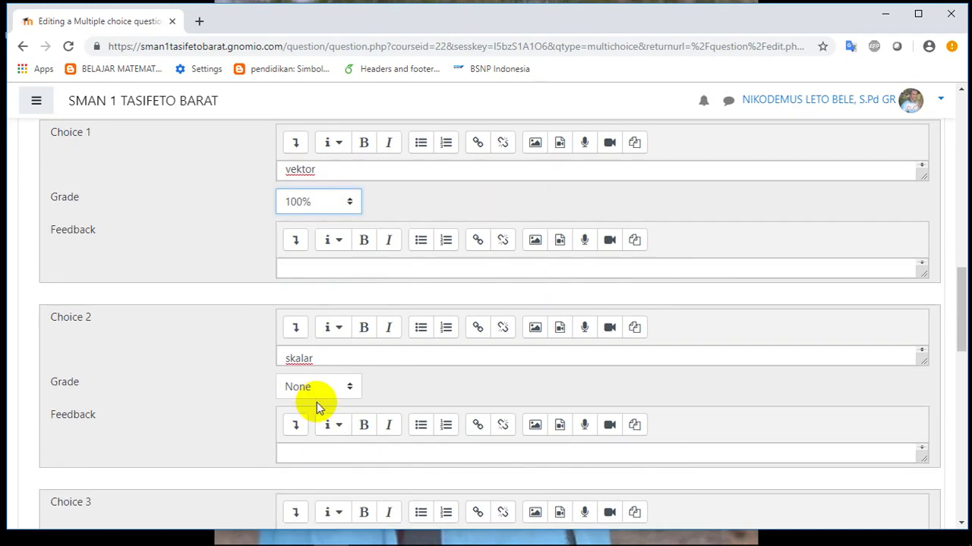
scroll(315, 397, down, 2)
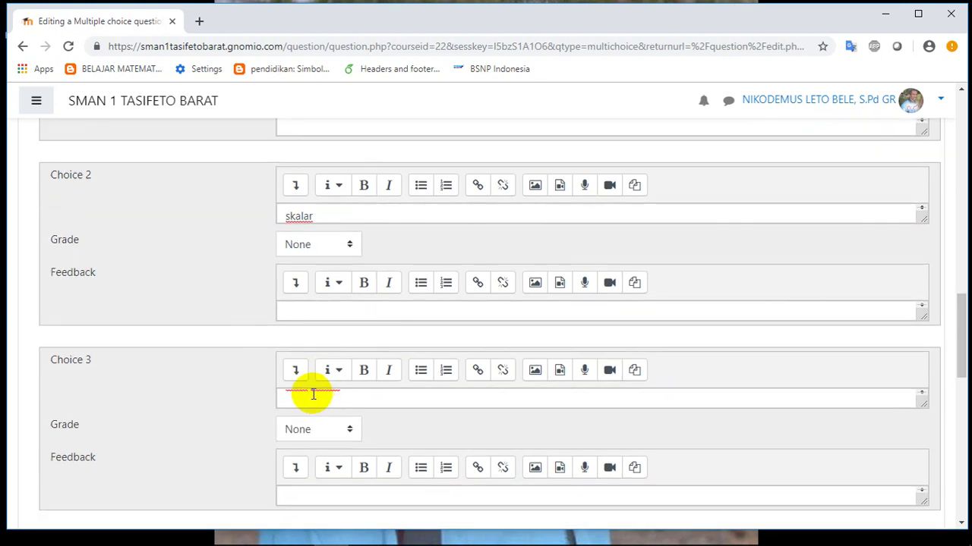
scroll(314, 396, down, 1)
scroll(301, 409, down, 3)
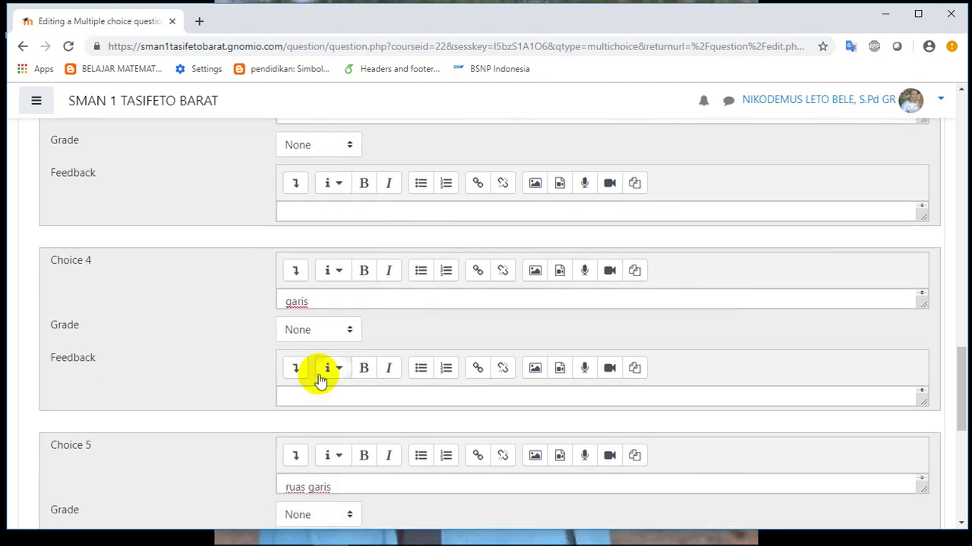
scroll(322, 379, down, 1)
scroll(317, 381, down, 2)
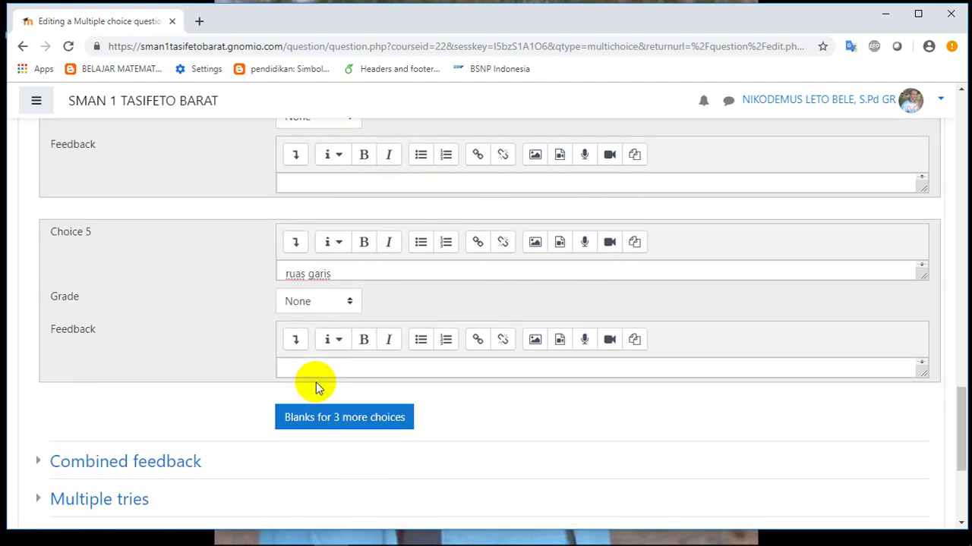
scroll(315, 382, down, 1)
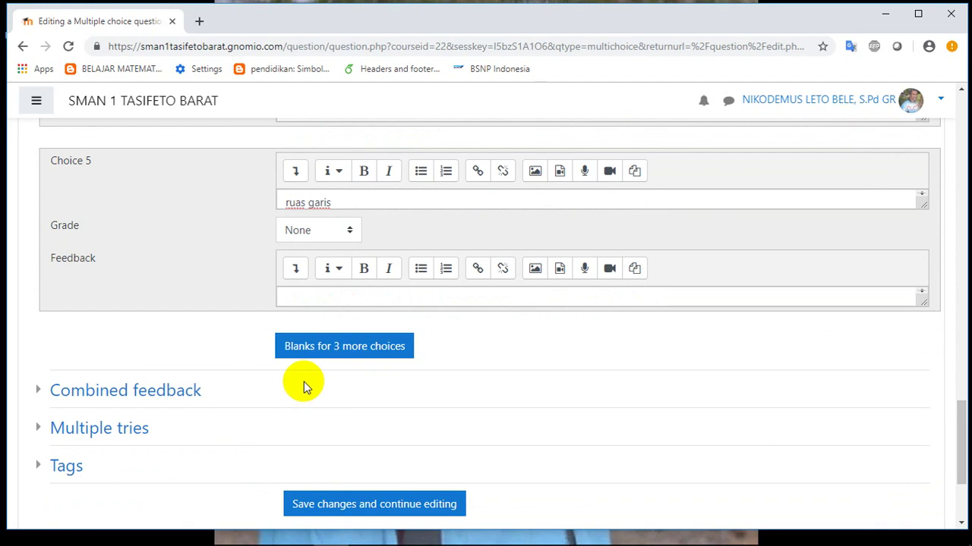
scroll(346, 386, down, 2)
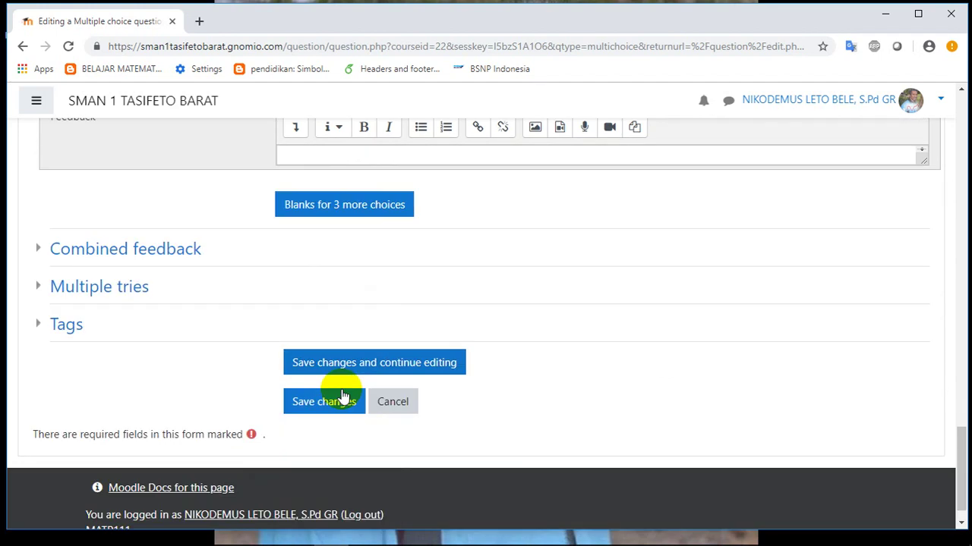
click(307, 409)
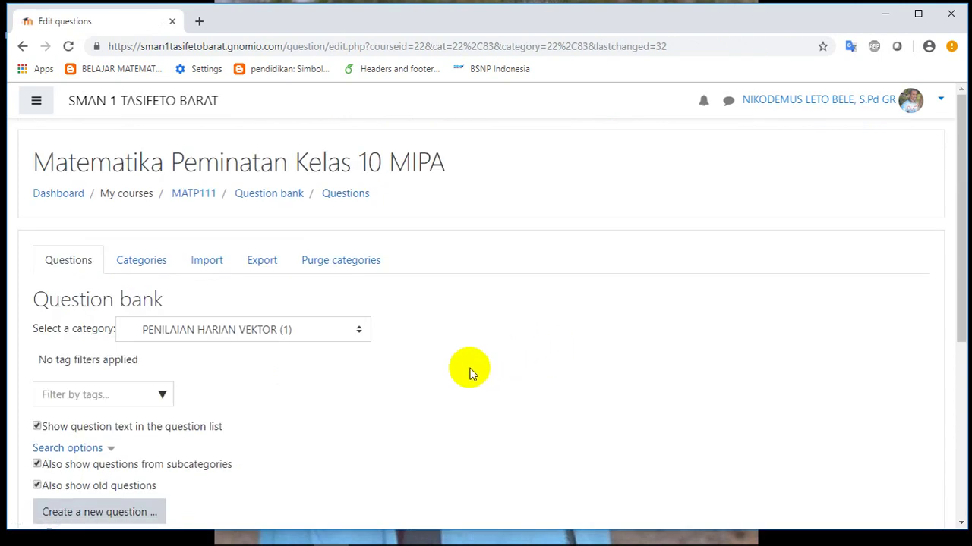
Examine the question list of the PENILAIAN HARIAN VEKTOR category and the entry for PH VEKTOR 1
scroll(397, 373, down, 4)
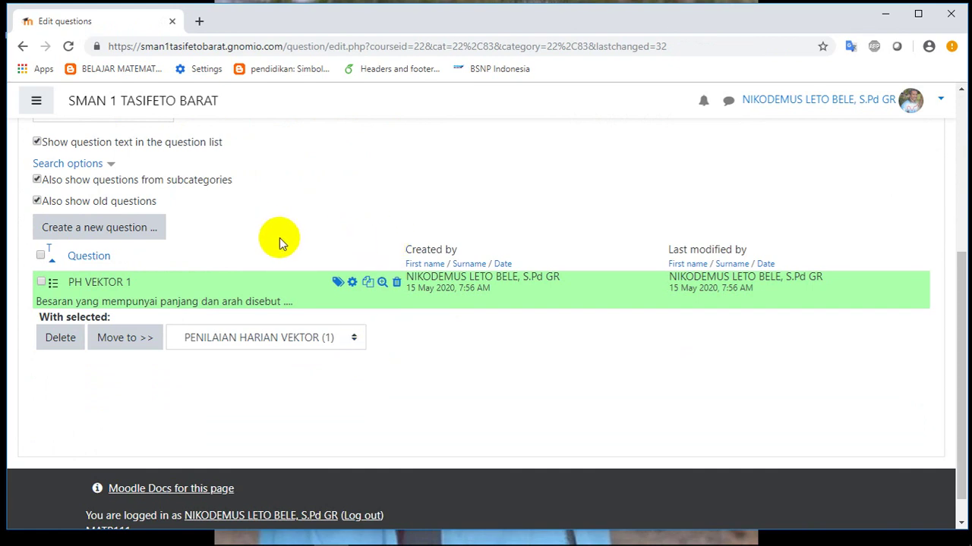
scroll(261, 232, up, 2)
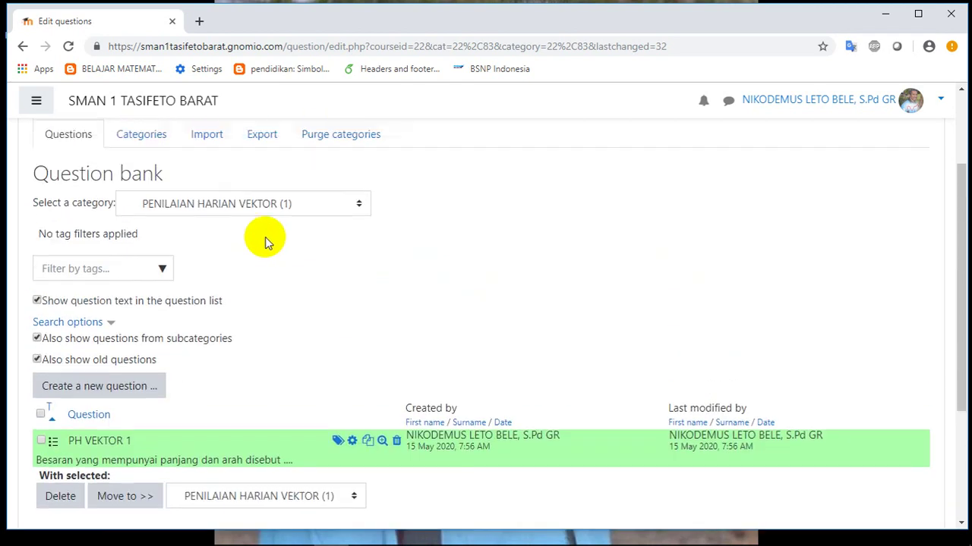
scroll(265, 237, up, 2)
scroll(301, 282, down, 2)
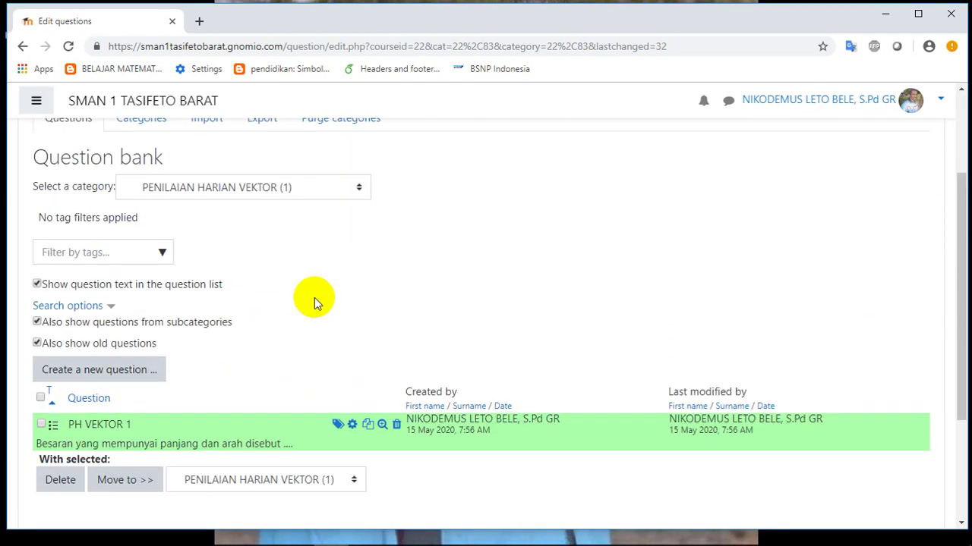
scroll(314, 297, down, 2)
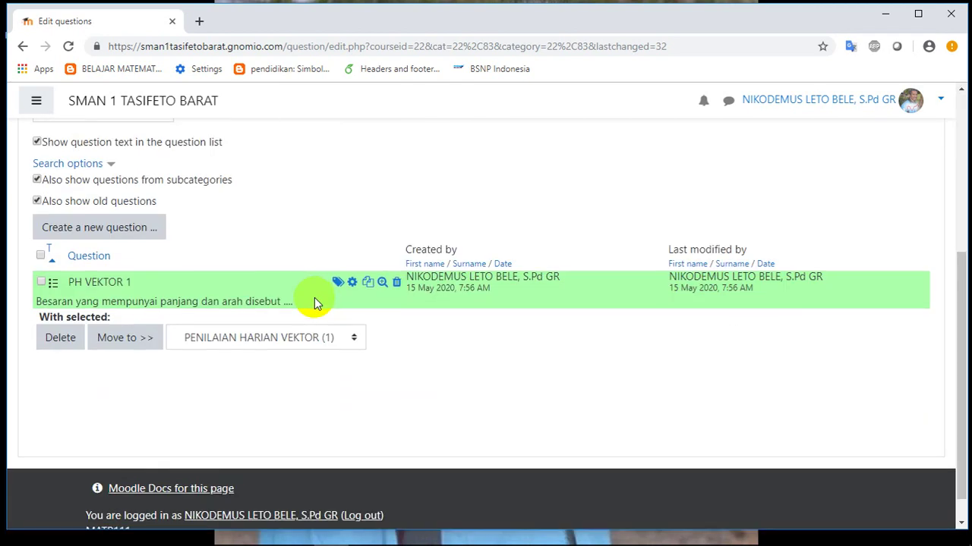
scroll(315, 298, down, 1)
scroll(314, 297, up, 3)
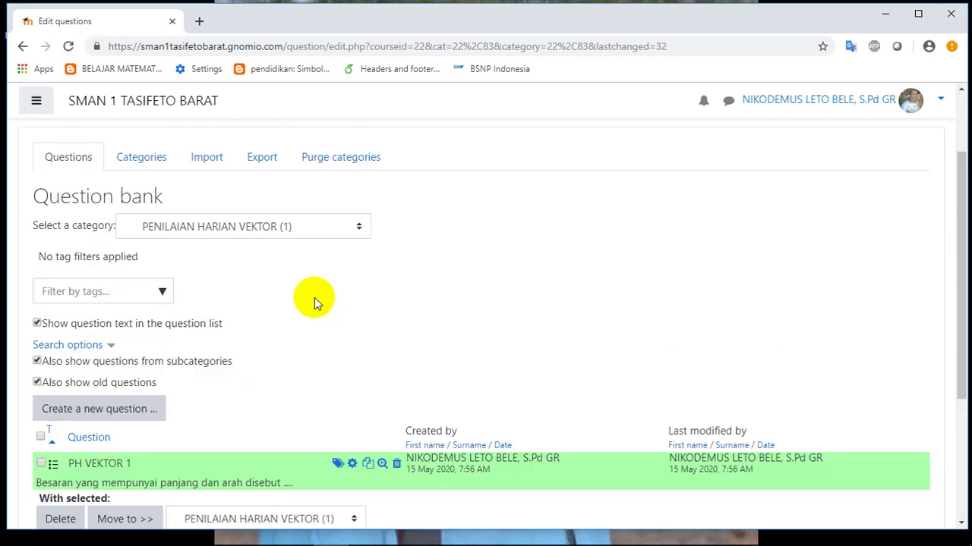
scroll(314, 297, up, 2)
scroll(315, 297, down, 4)
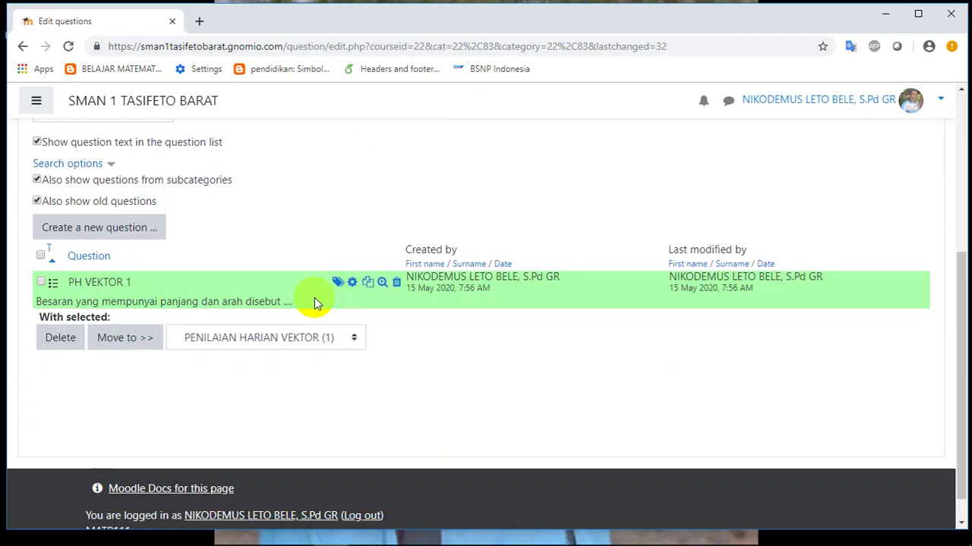
scroll(314, 298, up, 1)
scroll(314, 297, down, 1)
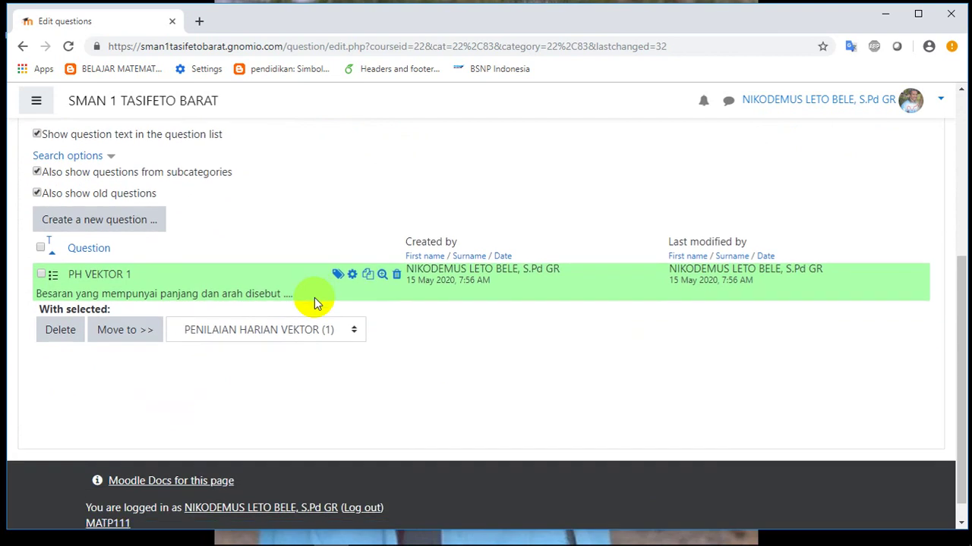
scroll(314, 302, down, 1)
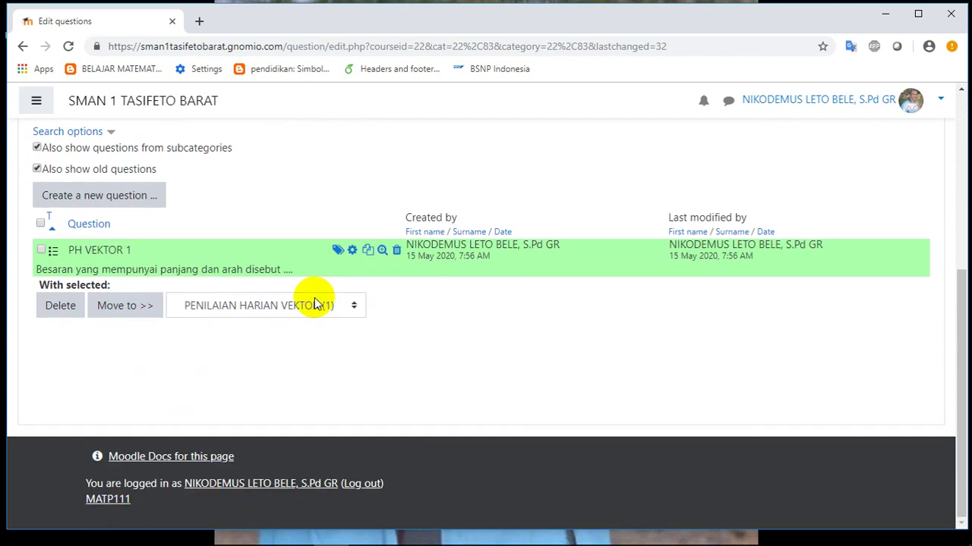
Start a new Multiple choice question in the PENILAIAN HARIAN VEKTOR category
scroll(315, 302, up, 2)
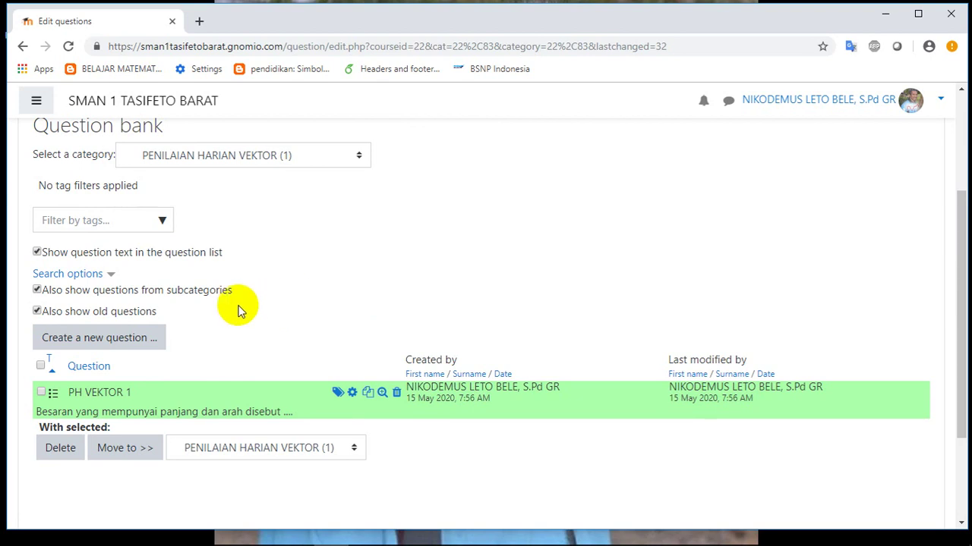
click(54, 344)
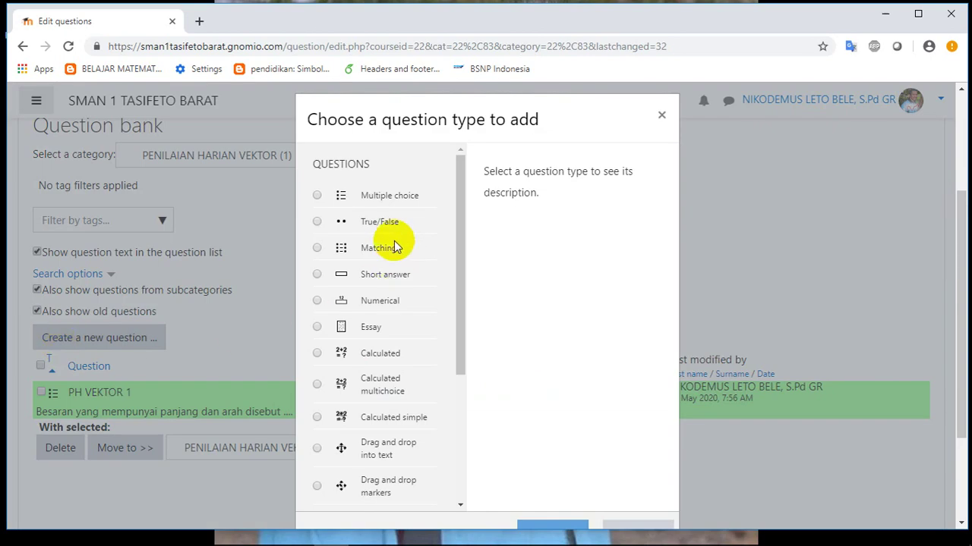
click(369, 203)
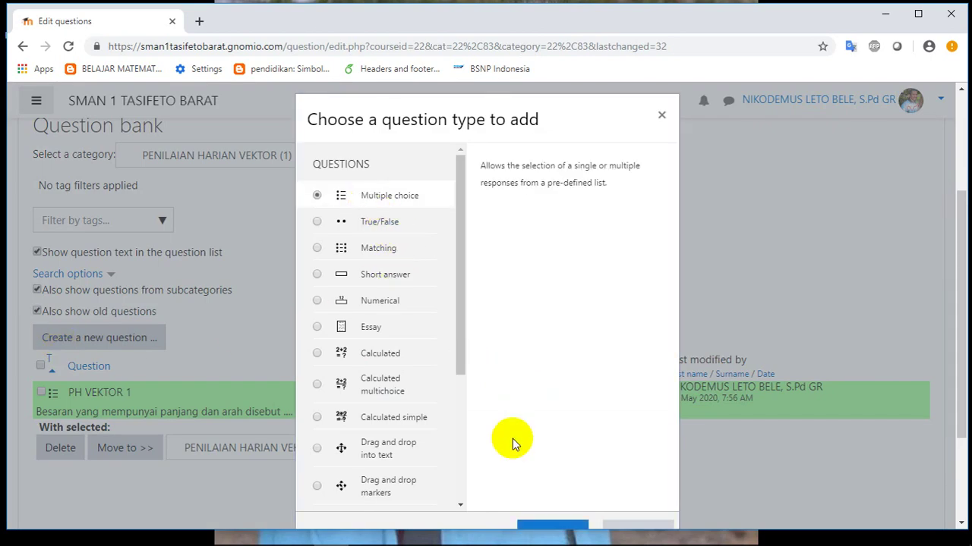
click(545, 529)
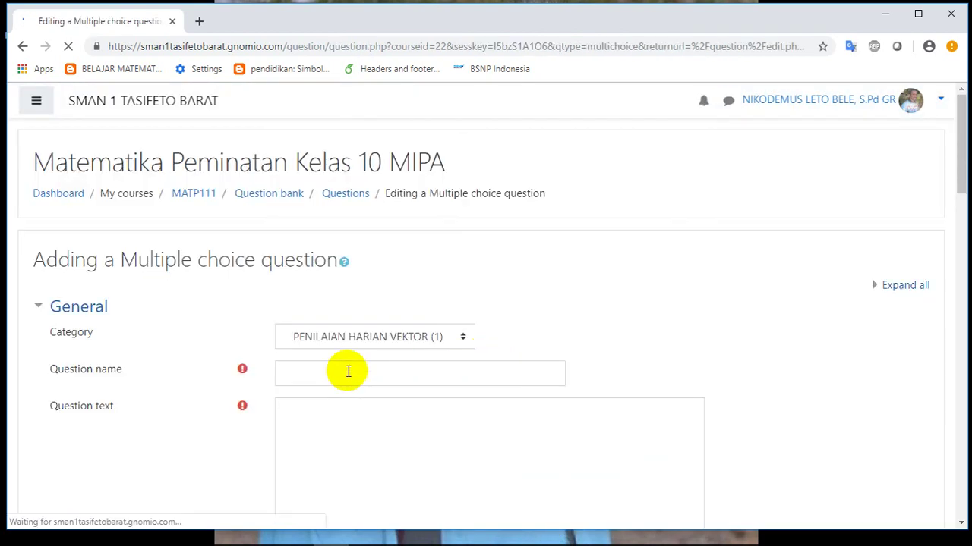
Name the question "PH VEKTOR 2" and place the cursor in its empty question text
click(348, 372)
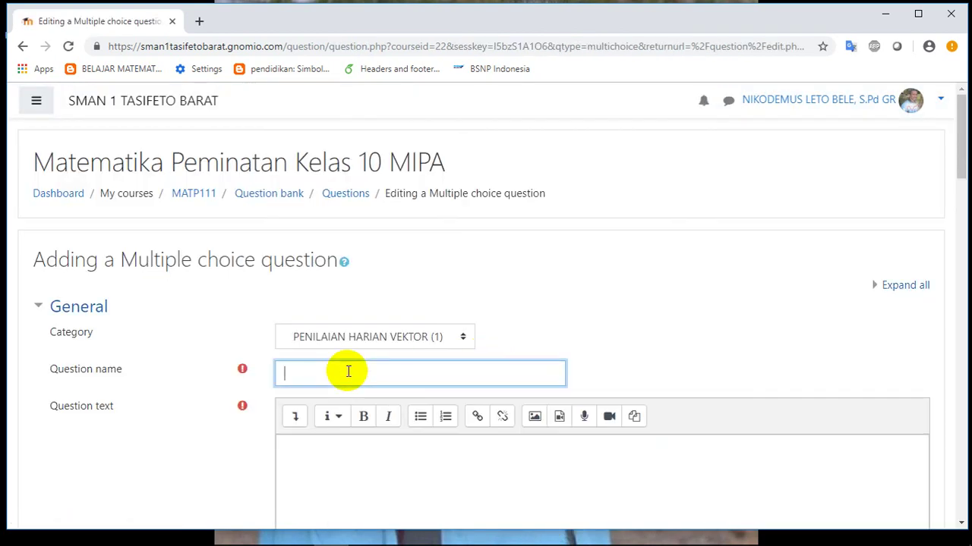
text(p)
text(PH)
text( VEKTOR)
text( 2)
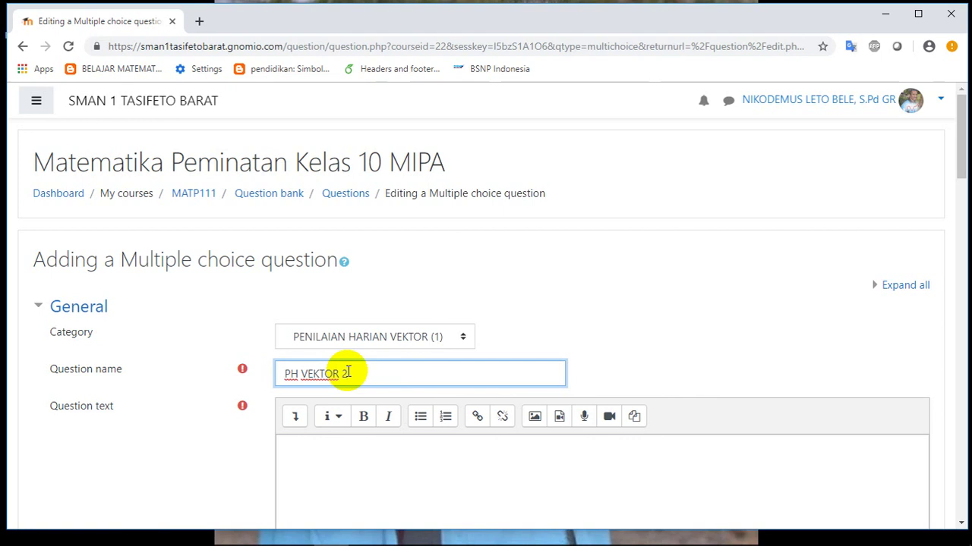
scroll(353, 448, down, 1)
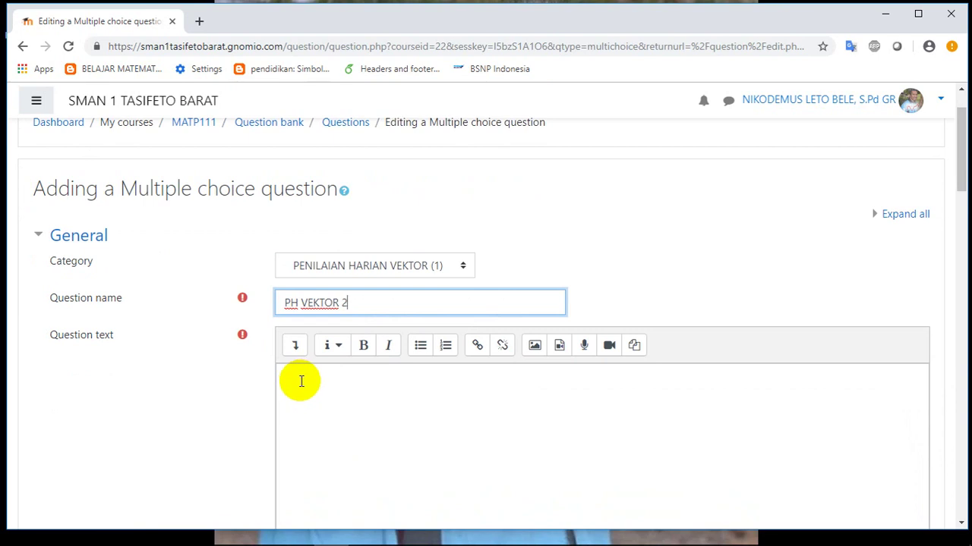
scroll(334, 411, down, 1)
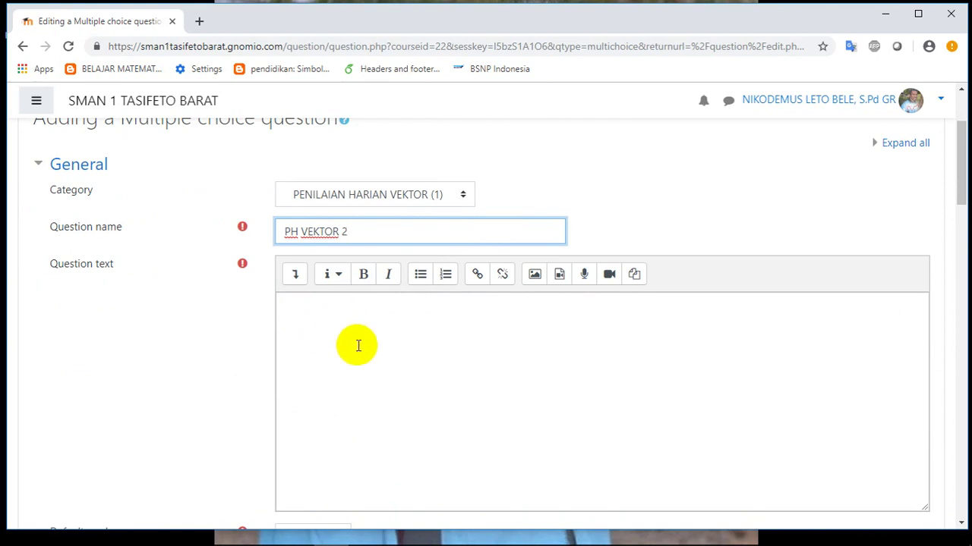
click(332, 308)
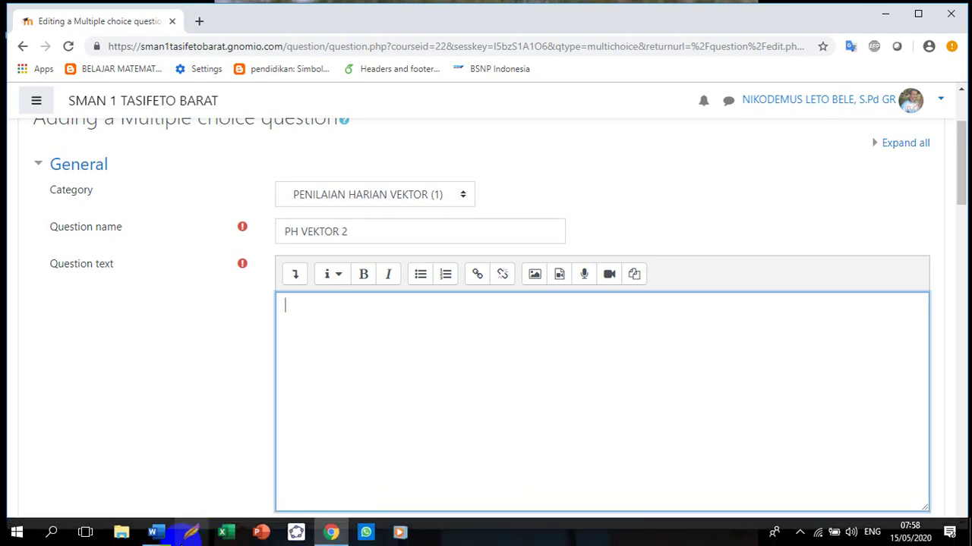
Switch to the Word document SOAL_-SOAL_VEKTOR and bring question 7 under OPERASI VEKTOR with all its answer options into view
click(154, 533)
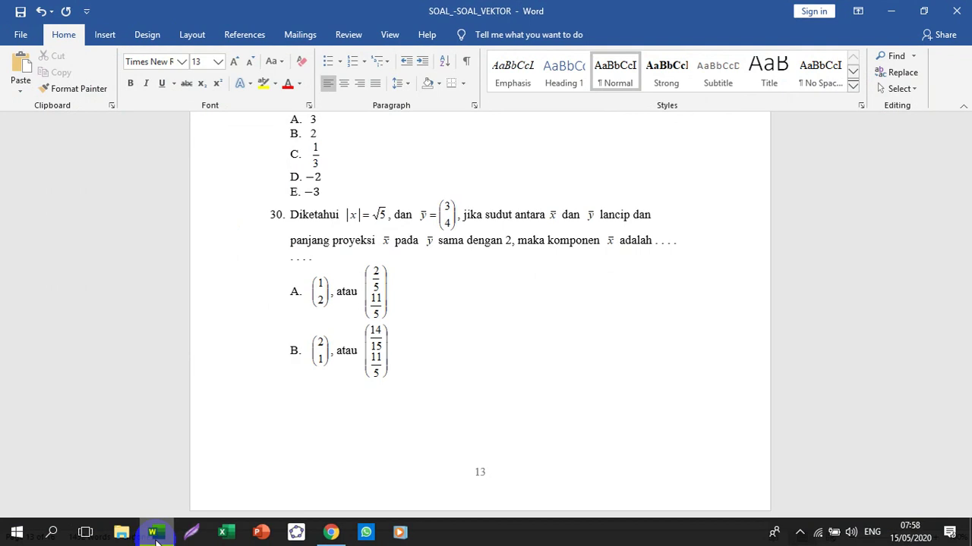
scroll(516, 326, up, 3)
scroll(527, 328, up, 4)
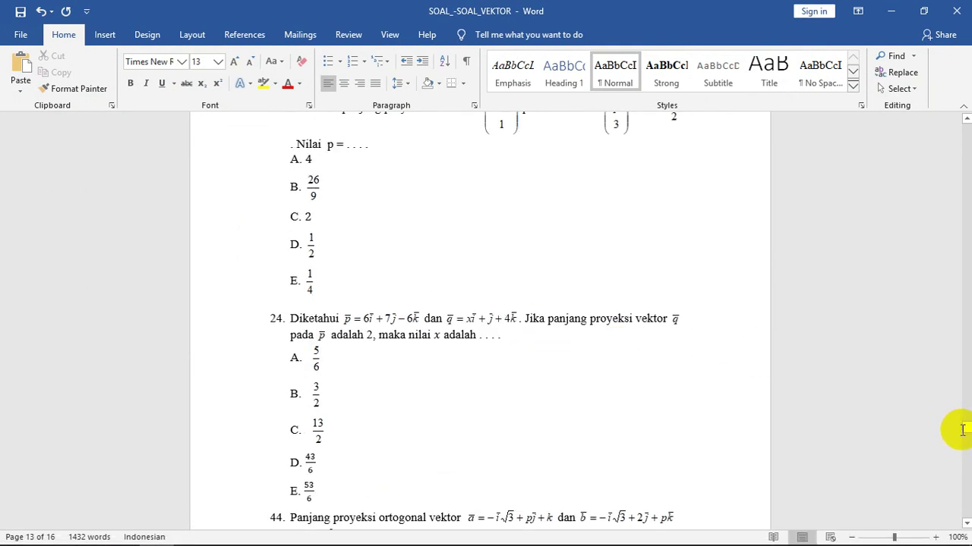
scroll(869, 394, up, 3)
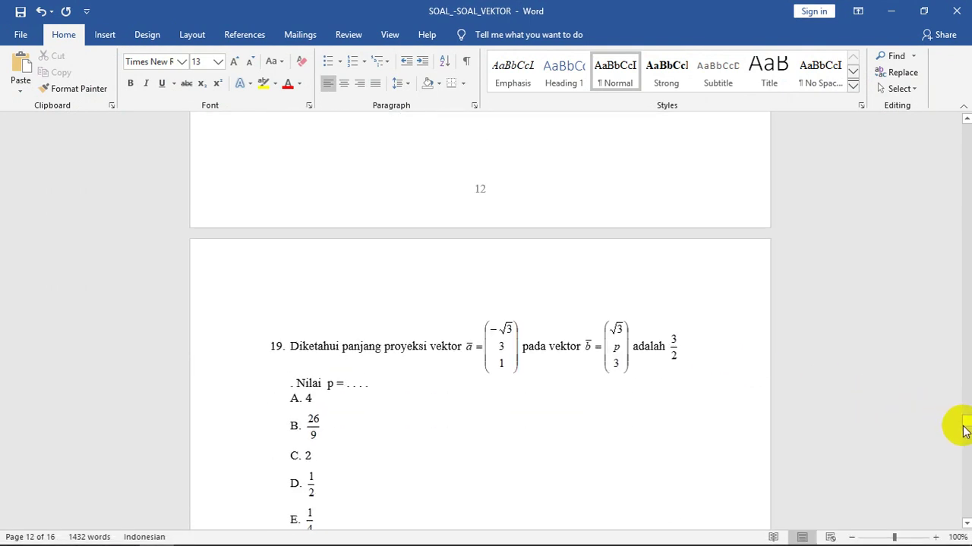
drag(961, 430, 961, 121)
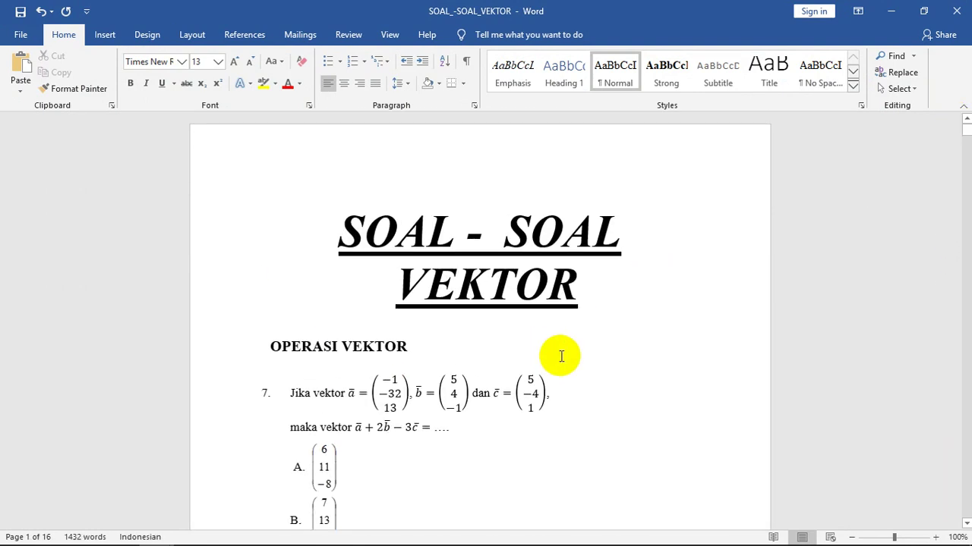
scroll(579, 362, down, 2)
scroll(546, 375, down, 1)
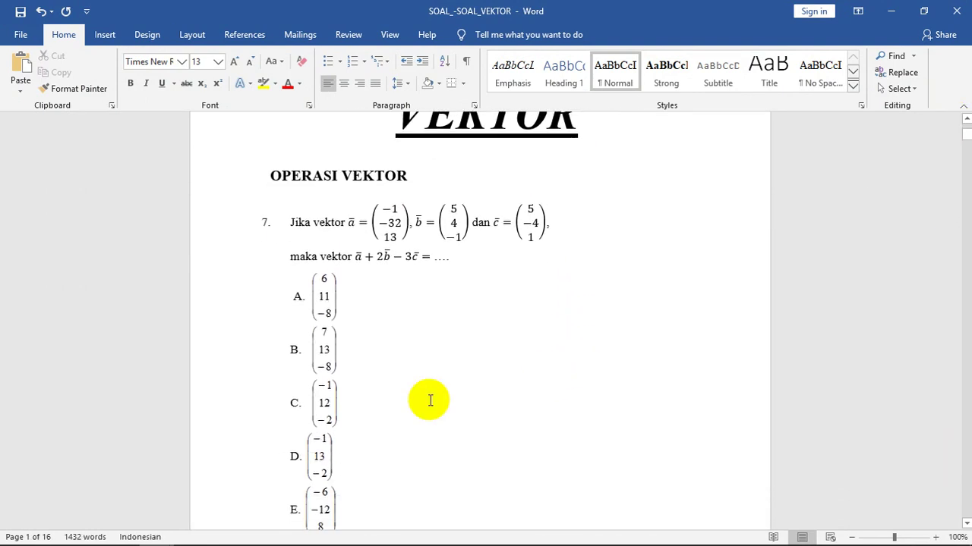
scroll(364, 388, down, 1)
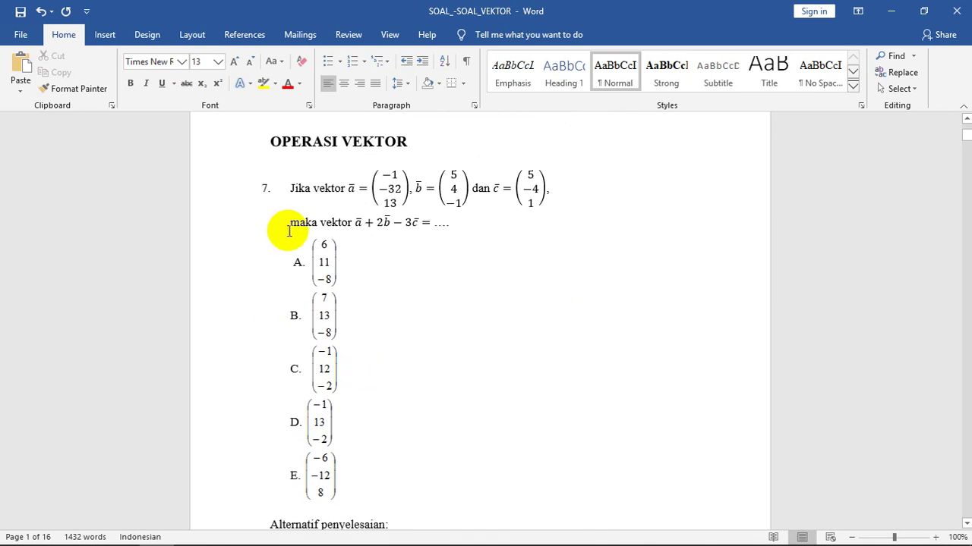
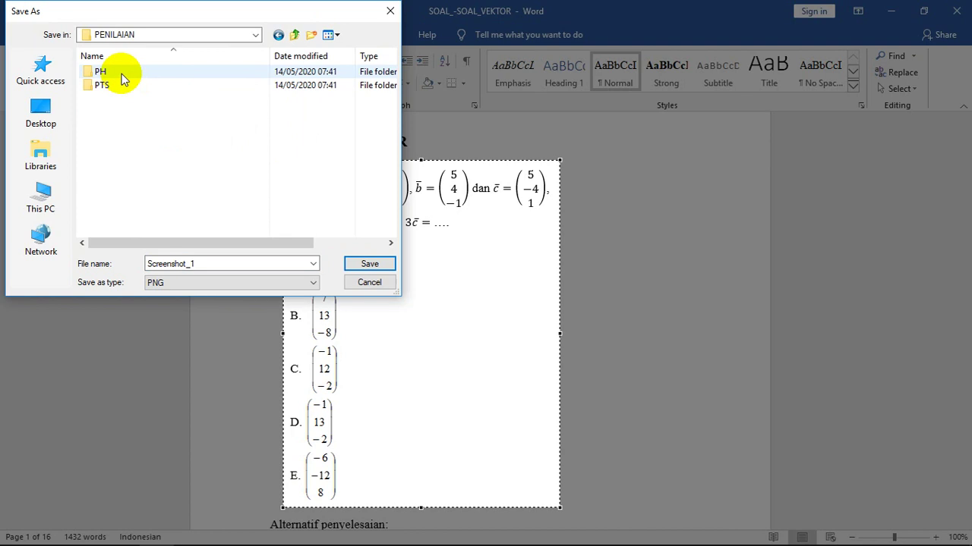
Save the screenshot of question 7 as a PNG named "2" in the PH folder inside PENILAIAN
double_click(124, 78)
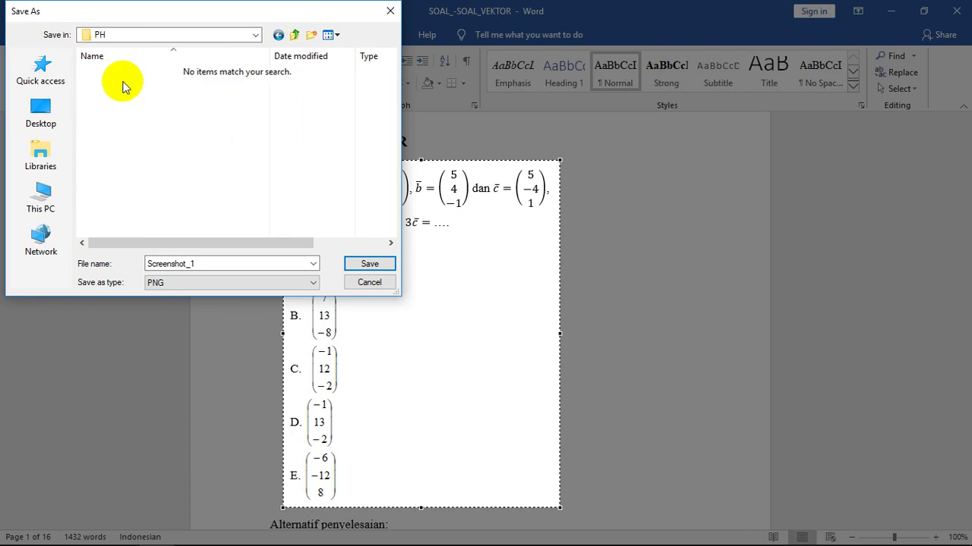
double_click(194, 264)
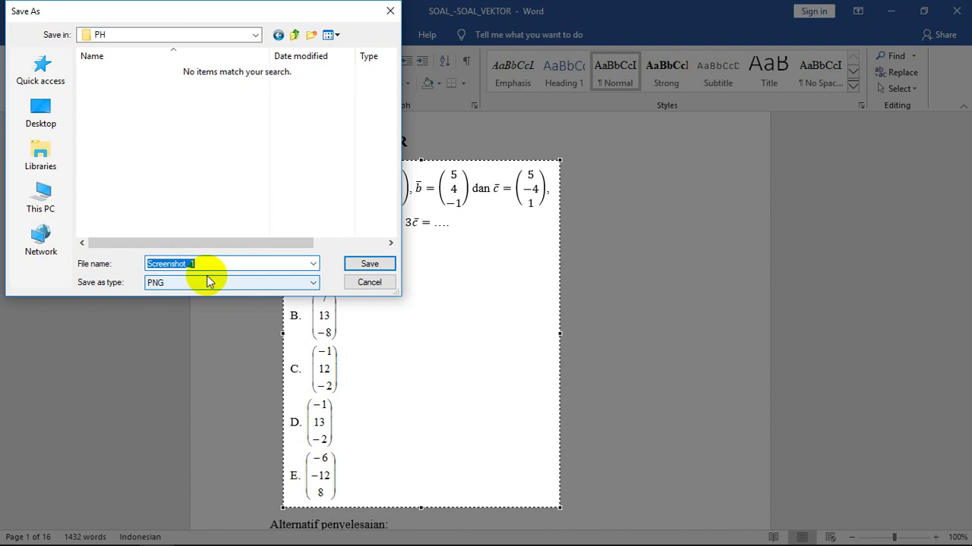
text(2)
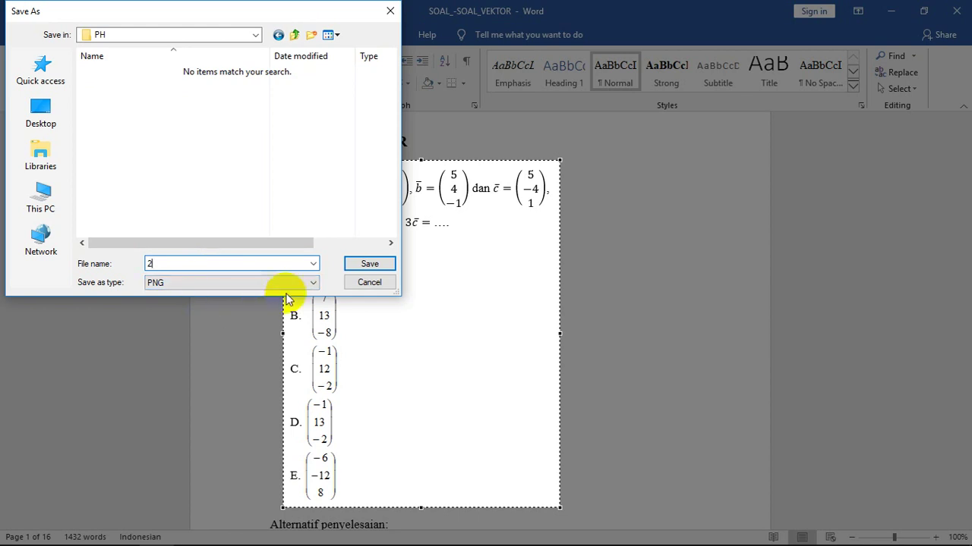
click(353, 272)
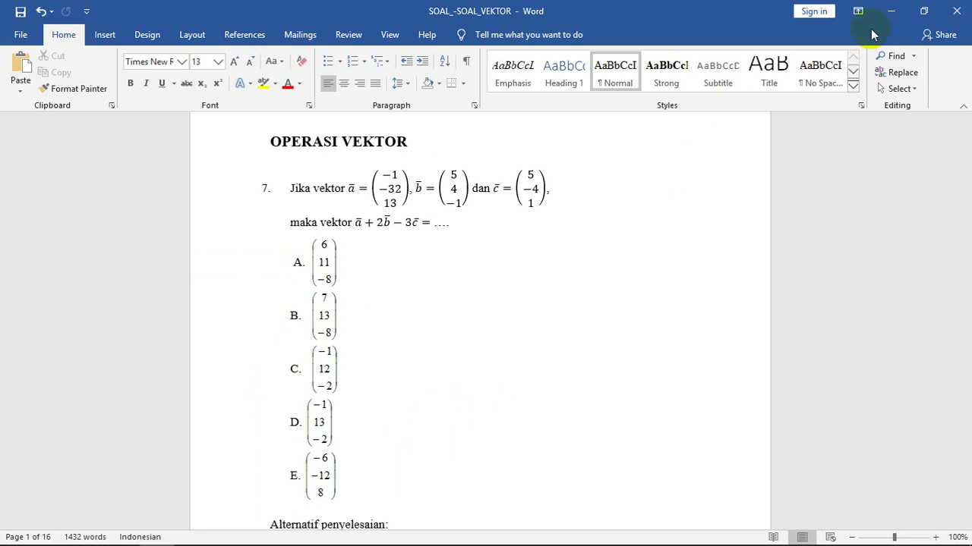
Switch back to Chrome and open the file picker for inserting an image into the question text of PH VEKTOR 2
mouse_move(334, 535)
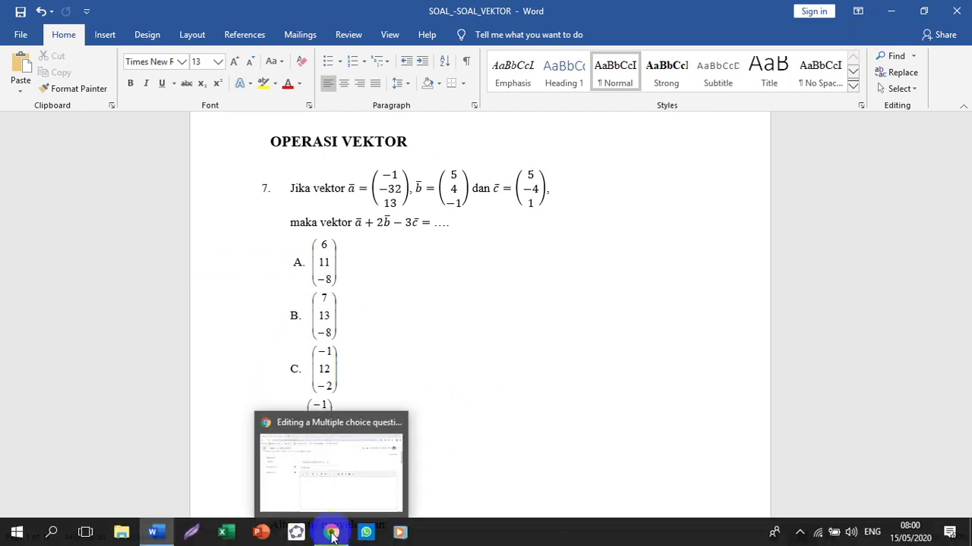
click(331, 536)
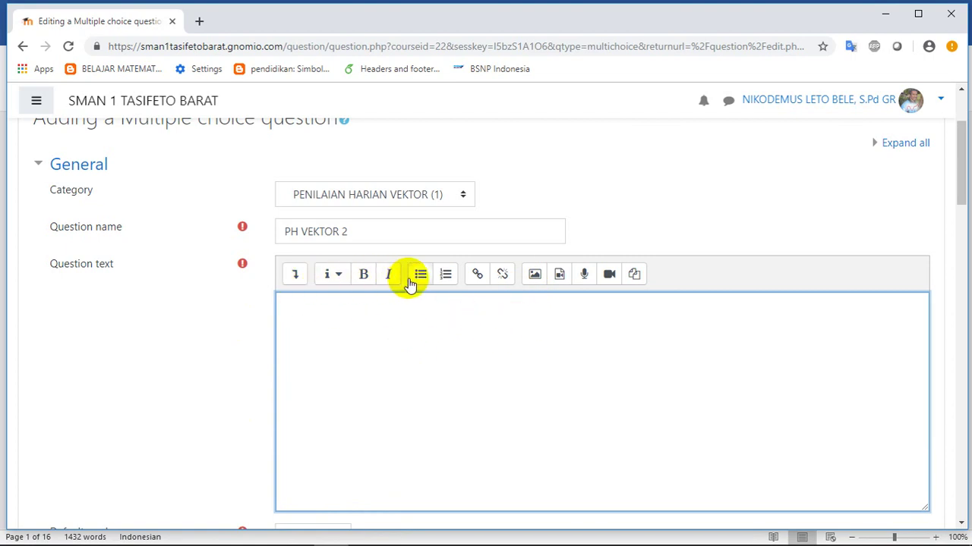
click(535, 276)
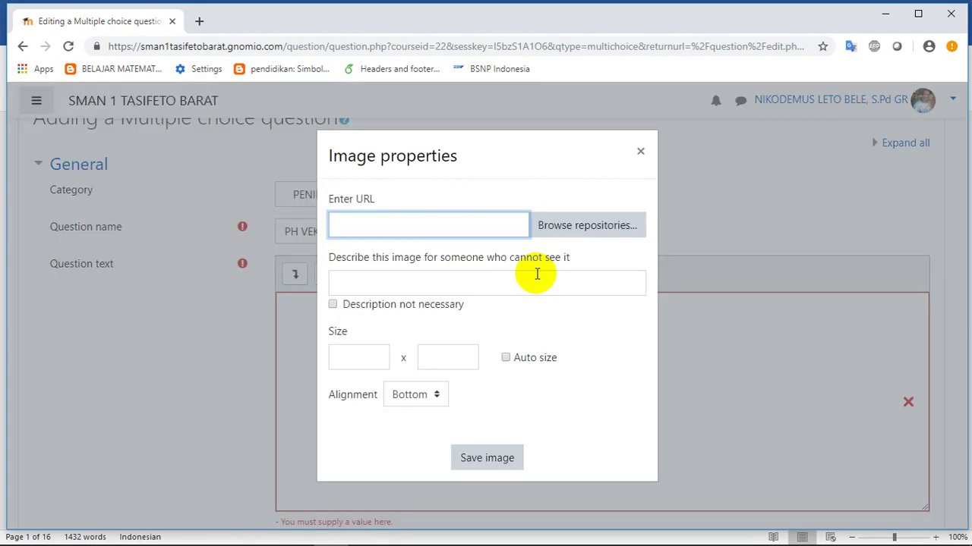
click(562, 228)
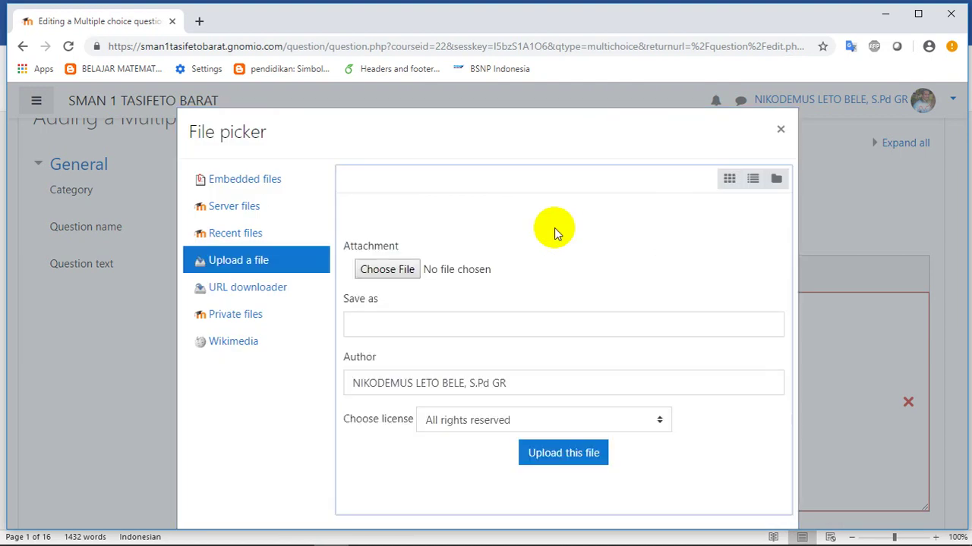
Upload 2.png from D:, LEARNING HOME, MAT MINAT - 10 MIPA, PENILAIAN, PH as the question image
click(387, 273)
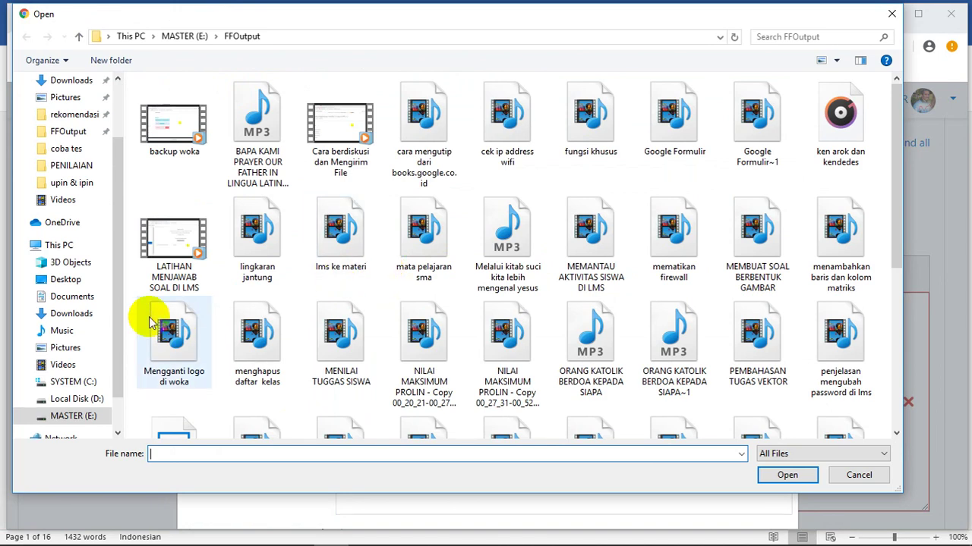
scroll(121, 255, down, 1)
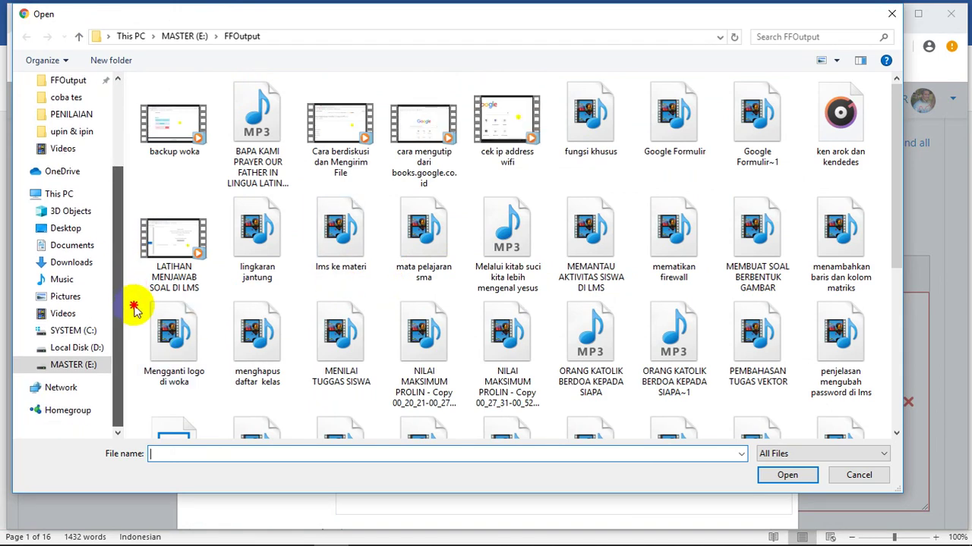
click(76, 347)
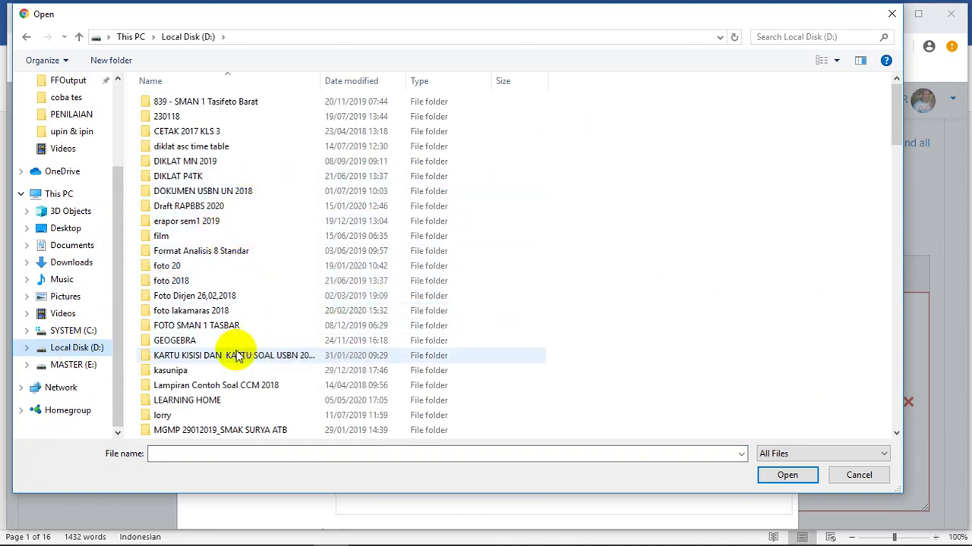
double_click(185, 400)
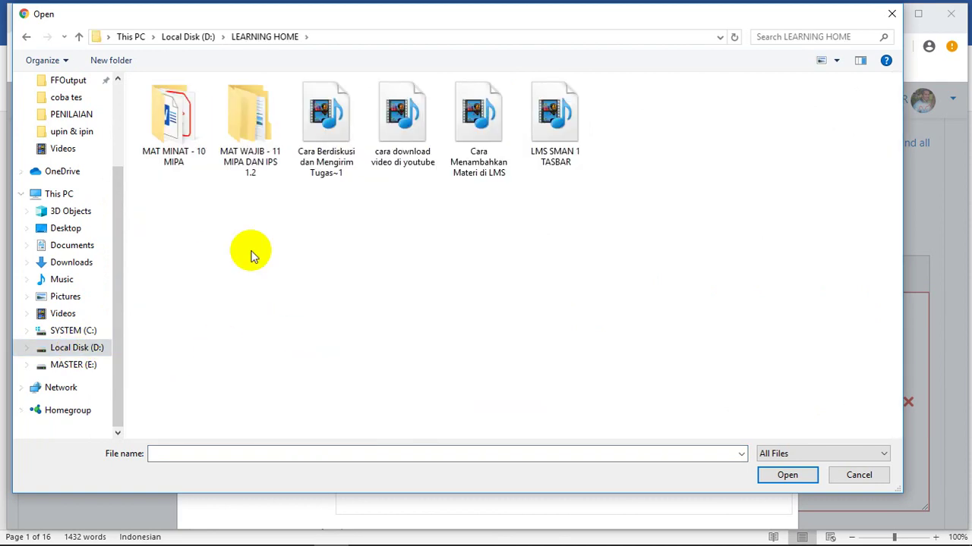
double_click(175, 157)
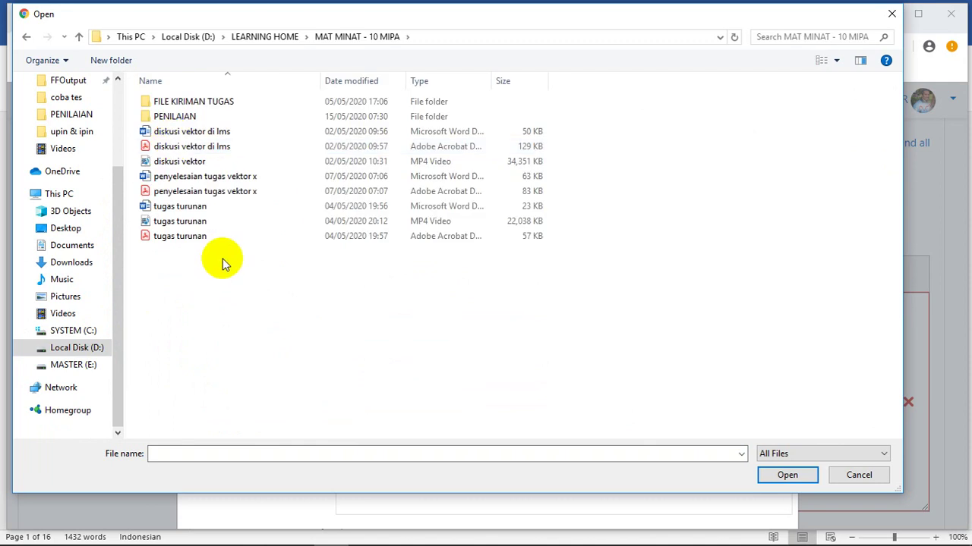
double_click(184, 117)
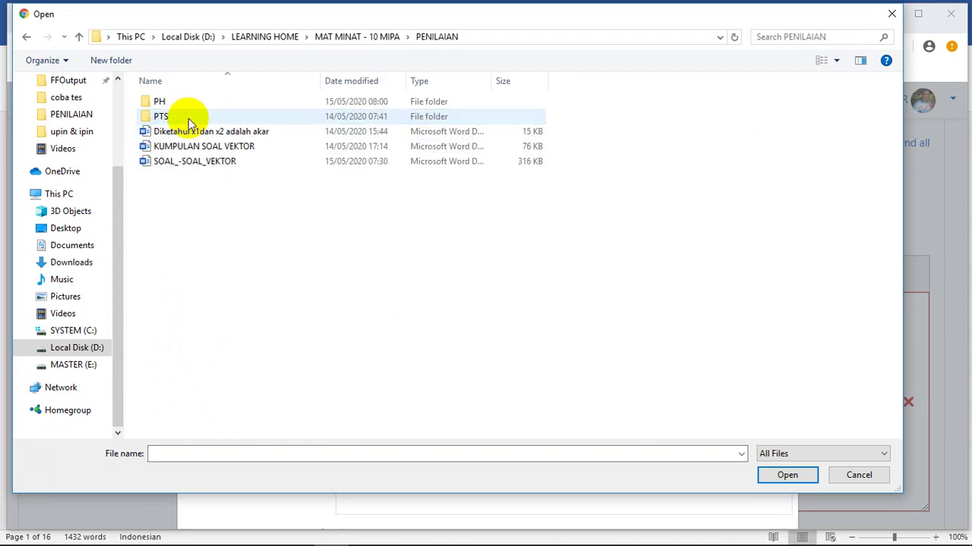
double_click(182, 104)
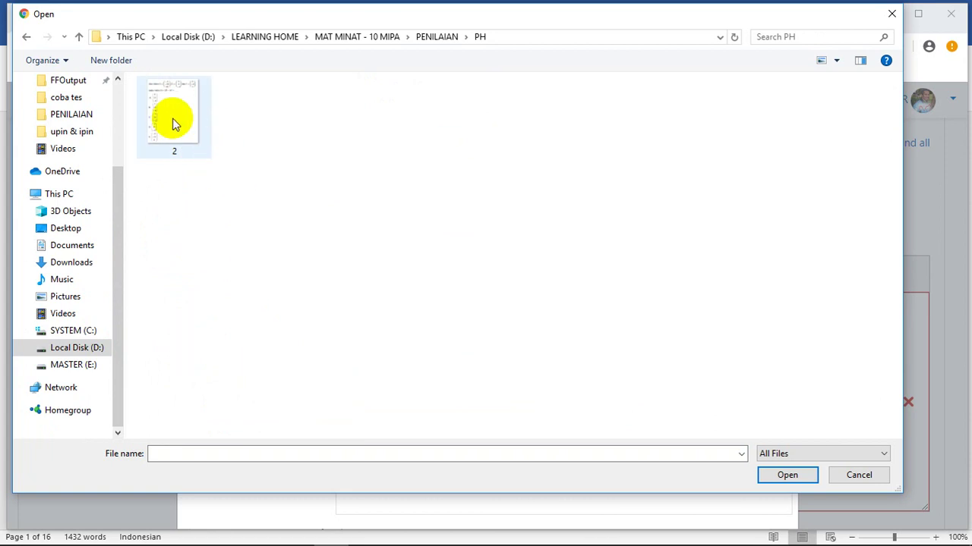
double_click(174, 121)
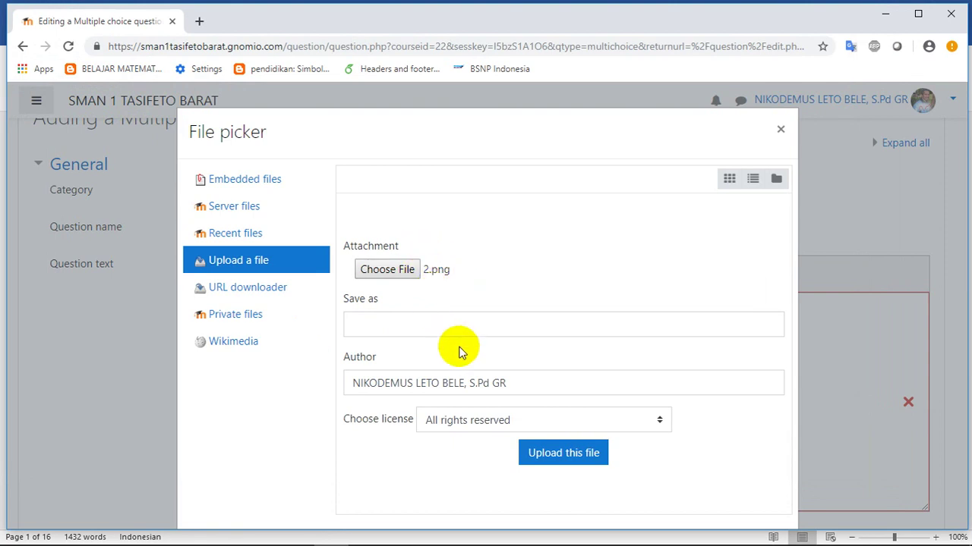
click(553, 459)
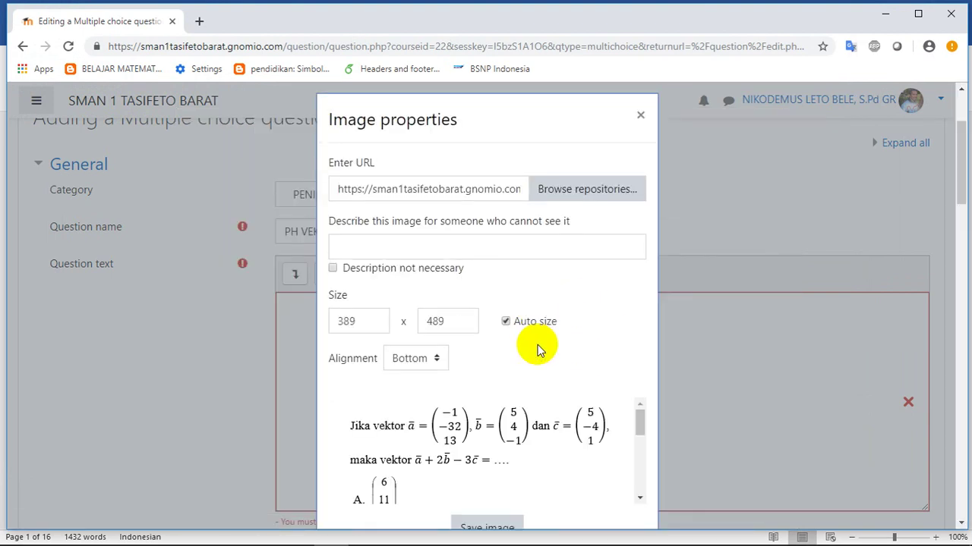
Describe the uploaded image as "S" and save it into the question text at its automatic size
click(455, 249)
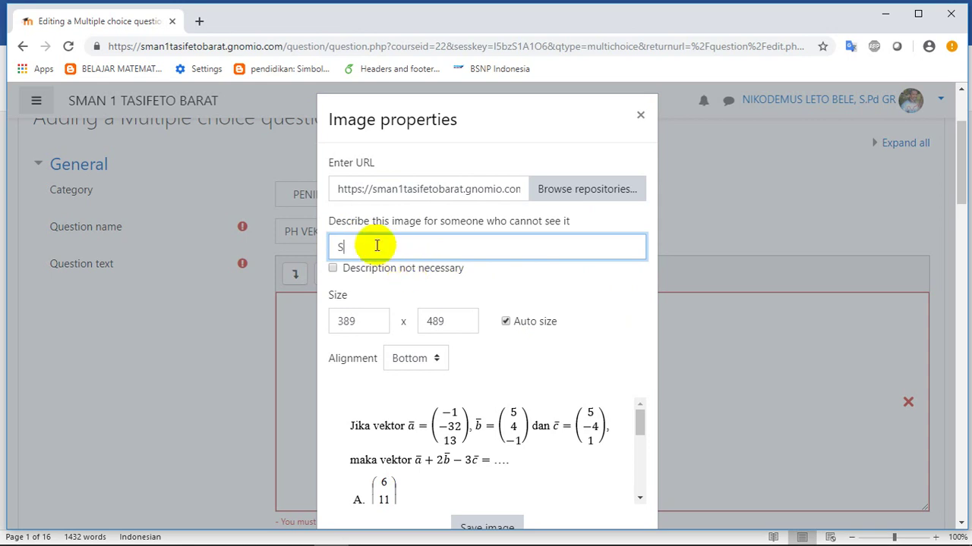
scroll(569, 351, down, 2)
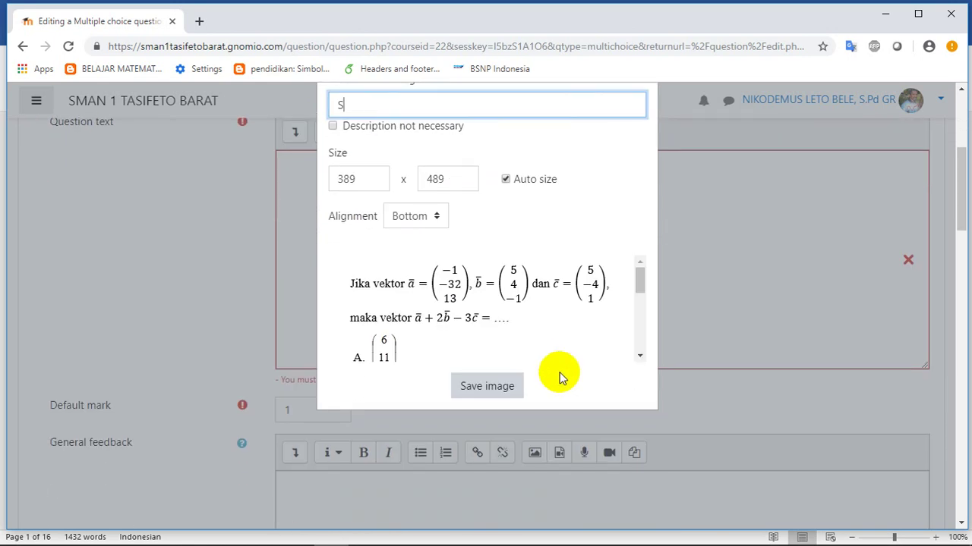
click(487, 387)
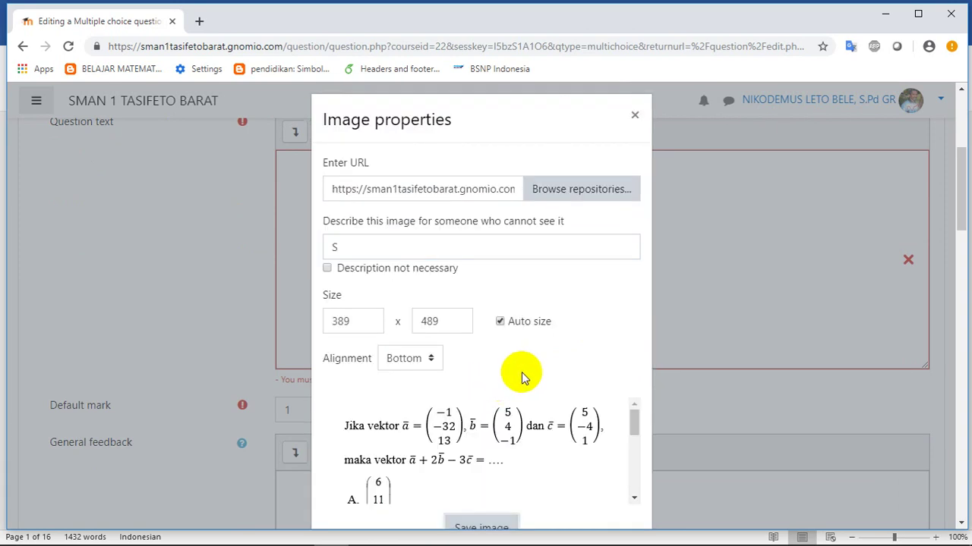
scroll(552, 368, down, 1)
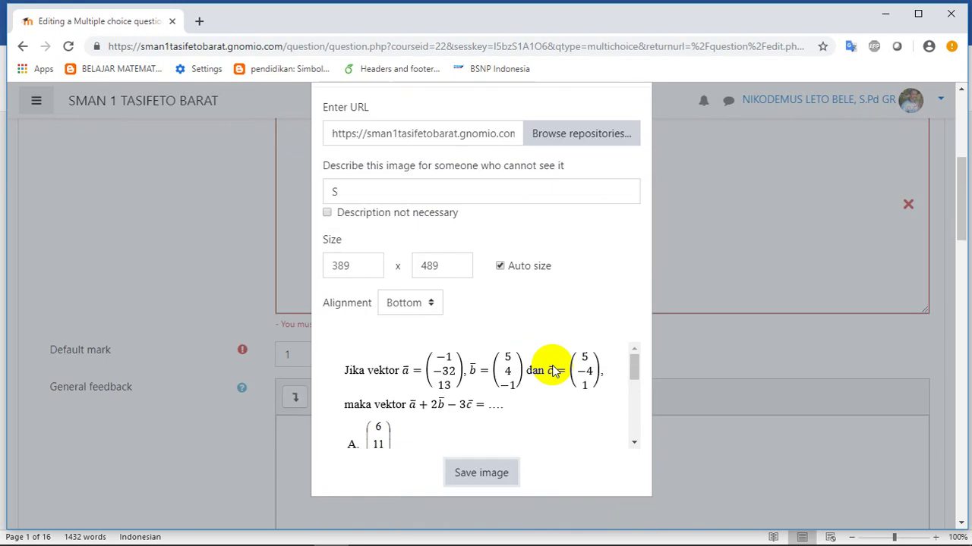
click(481, 458)
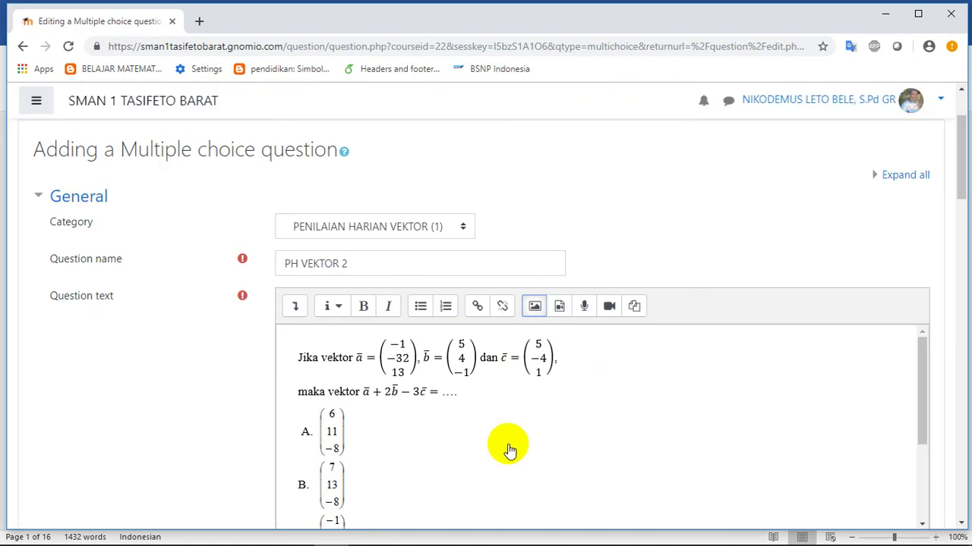
Examine the inserted image in the question text, from the vector expression through answer options A to E
scroll(509, 451, down, 2)
scroll(510, 452, up, 2)
scroll(706, 401, down, 3)
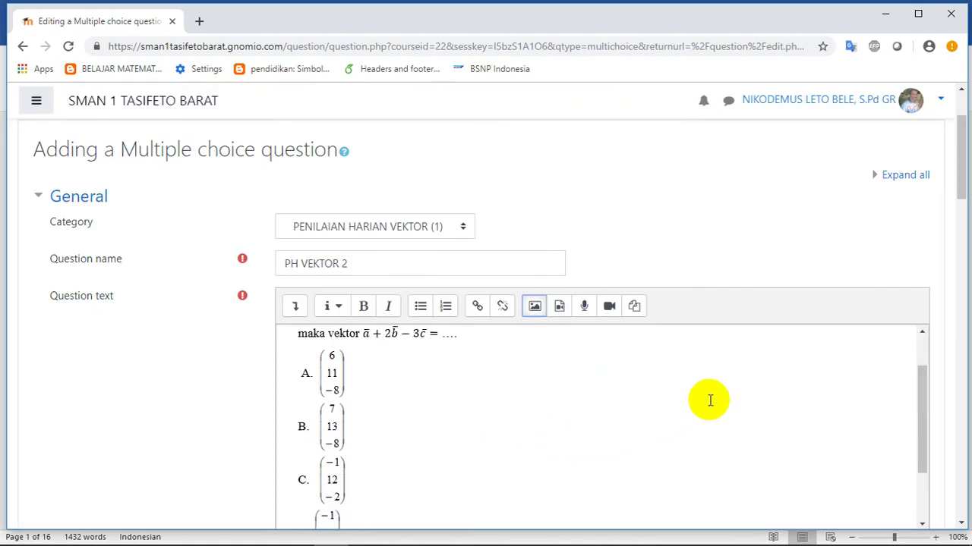
scroll(703, 403, down, 3)
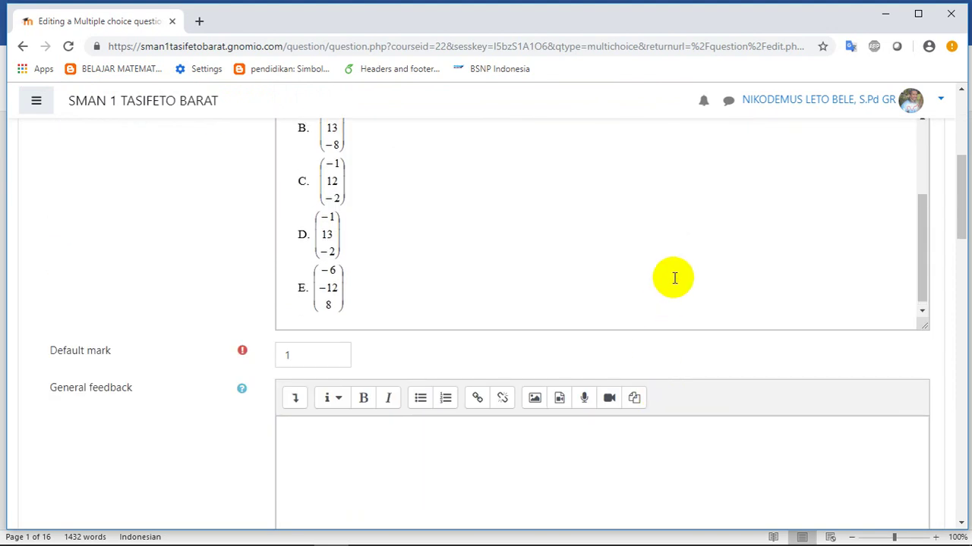
scroll(672, 278, up, 3)
scroll(673, 296, up, 3)
scroll(668, 302, down, 2)
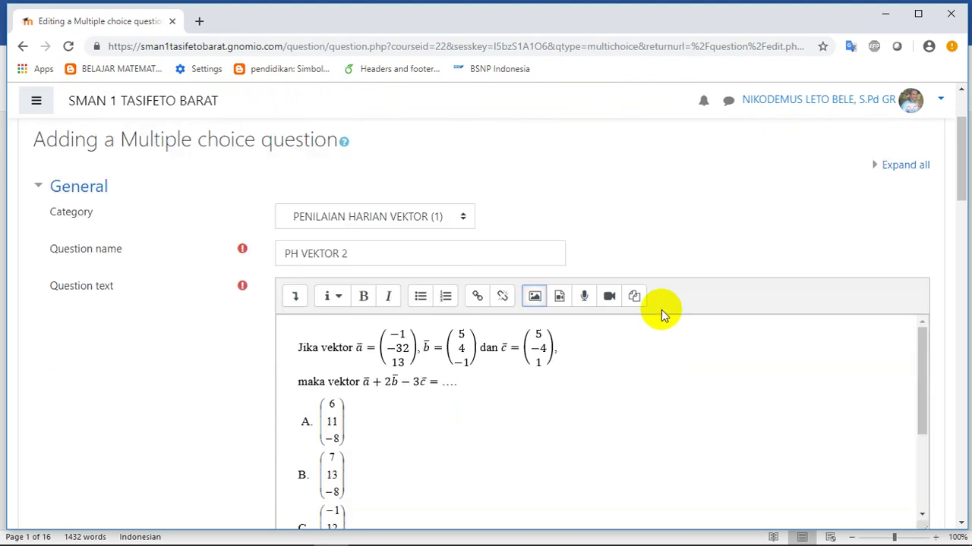
scroll(637, 329, down, 2)
scroll(640, 342, up, 2)
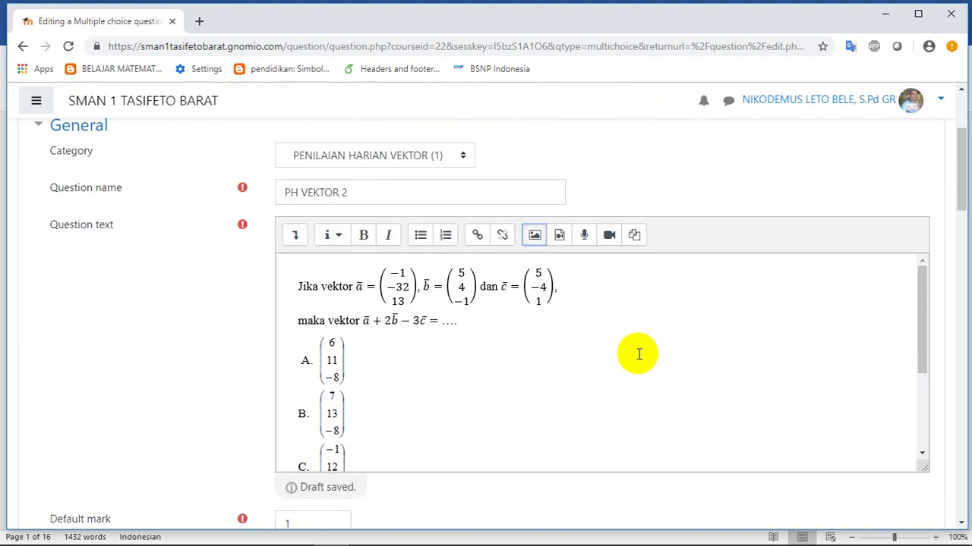
scroll(639, 354, down, 1)
scroll(638, 353, down, 5)
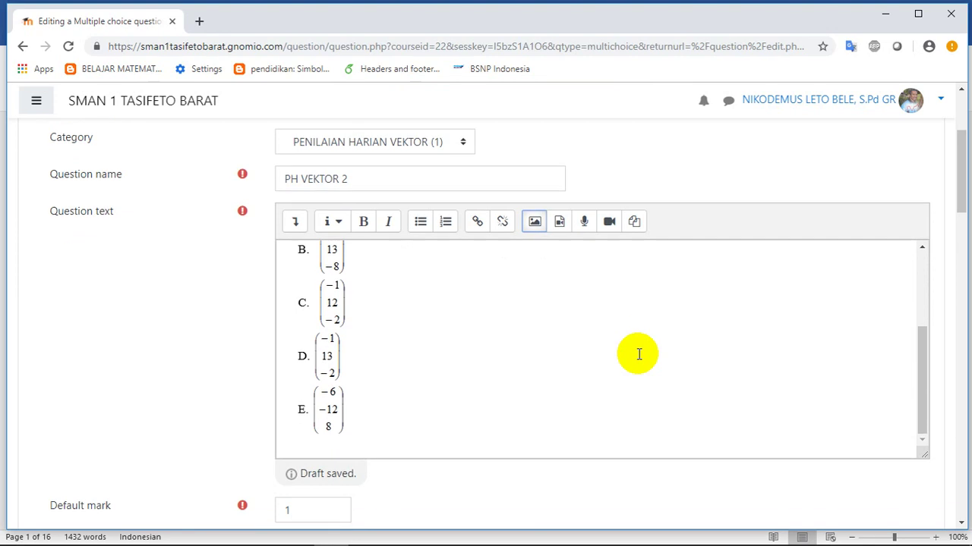
Turn off shuffling of the choices and set the choice numbering to No numbering
scroll(599, 356, down, 2)
scroll(480, 378, down, 1)
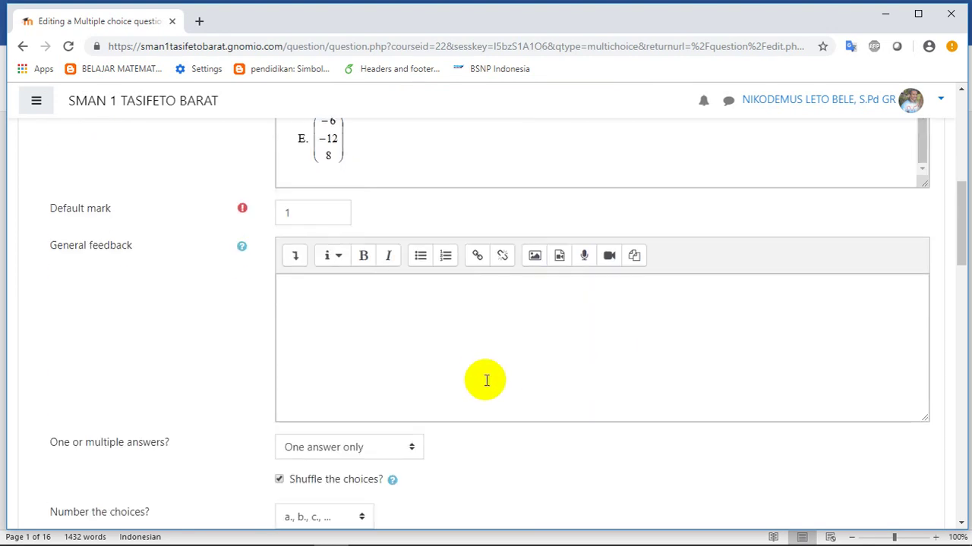
scroll(493, 378, down, 3)
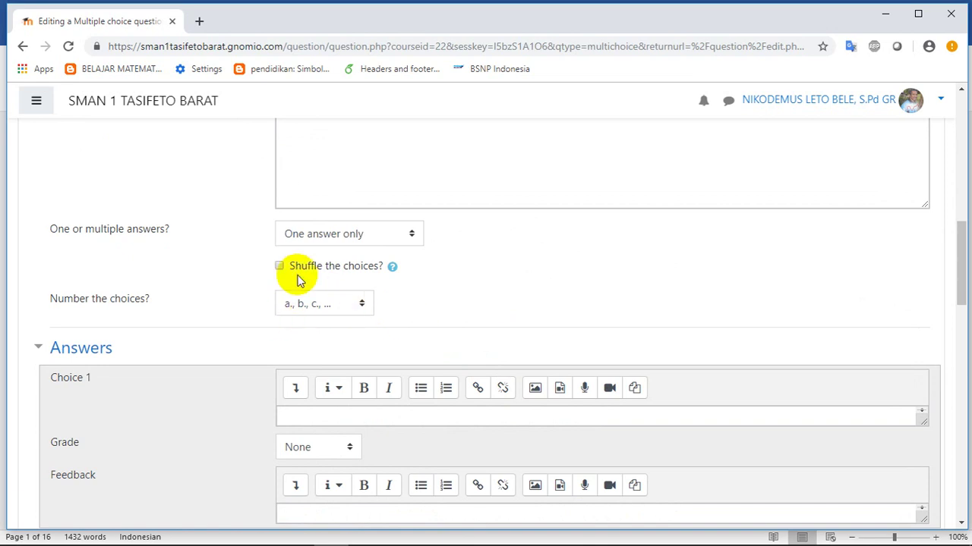
click(361, 303)
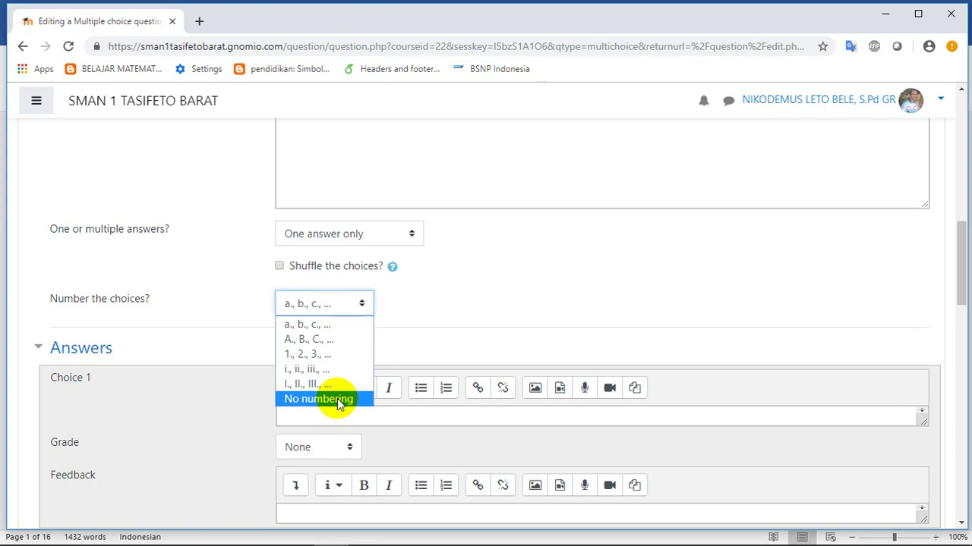
click(337, 399)
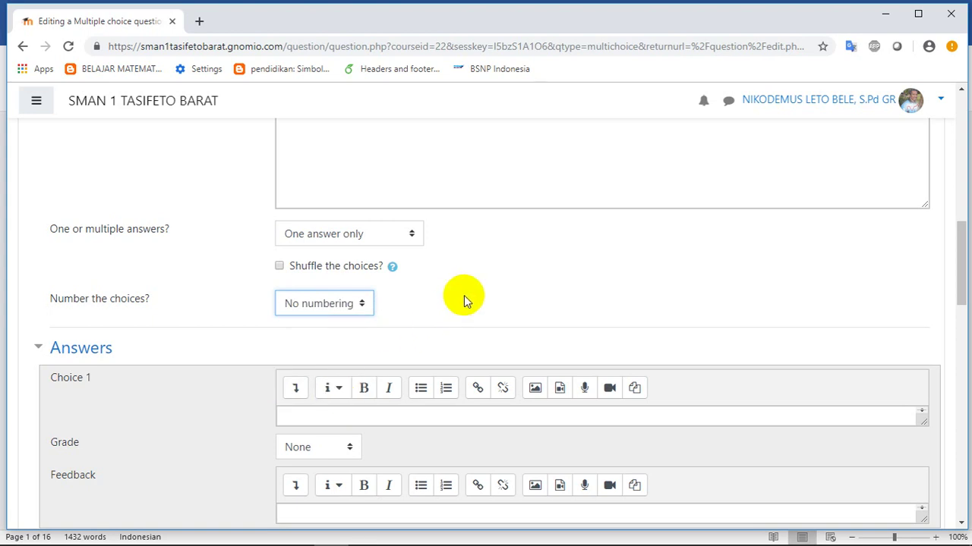
Fill in the first three answer choices of PH VEKTOR 2 with A, B and C
scroll(463, 305, down, 1)
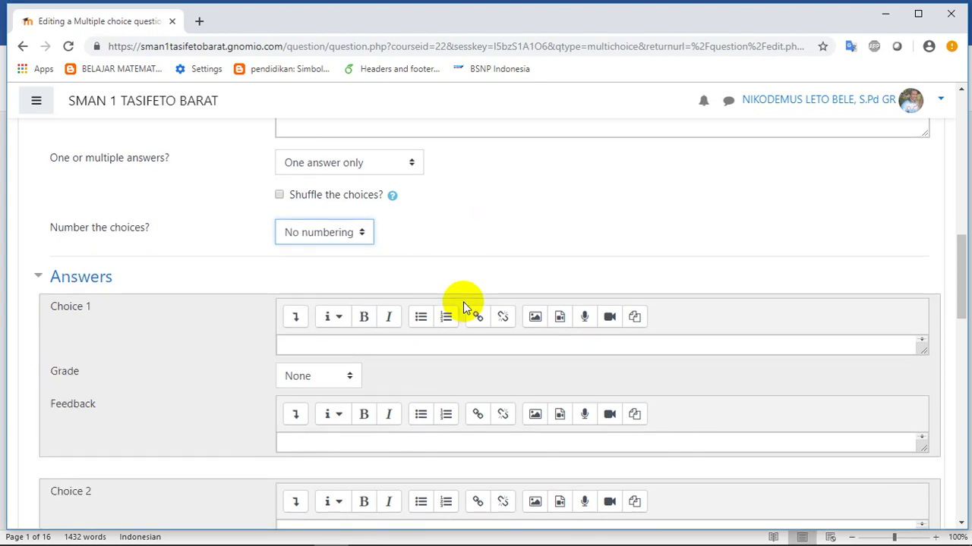
click(303, 345)
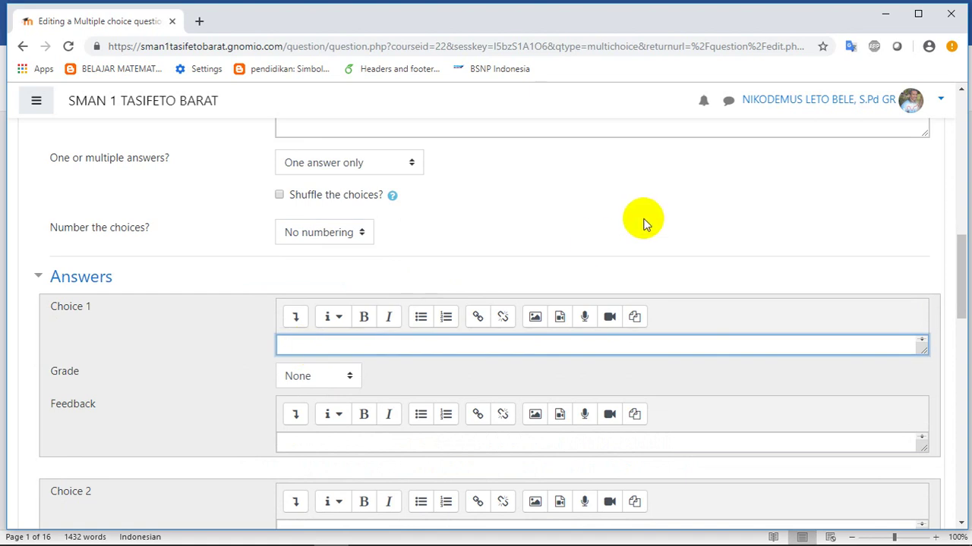
scroll(540, 370, down, 1)
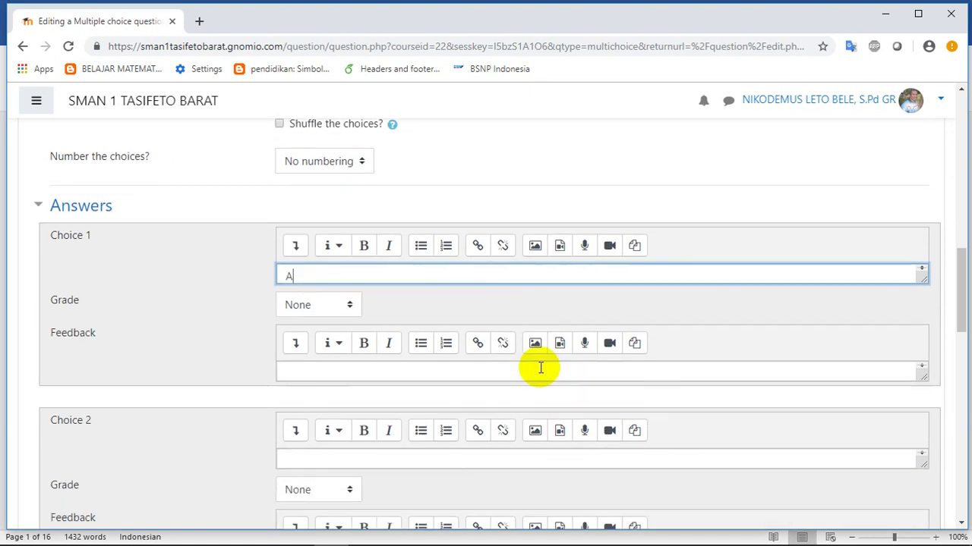
scroll(527, 369, down, 1)
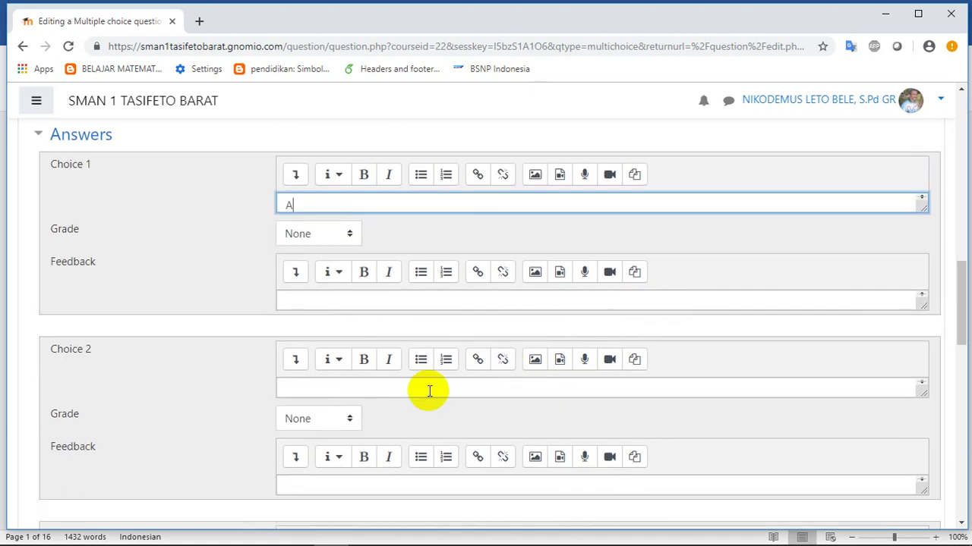
click(332, 390)
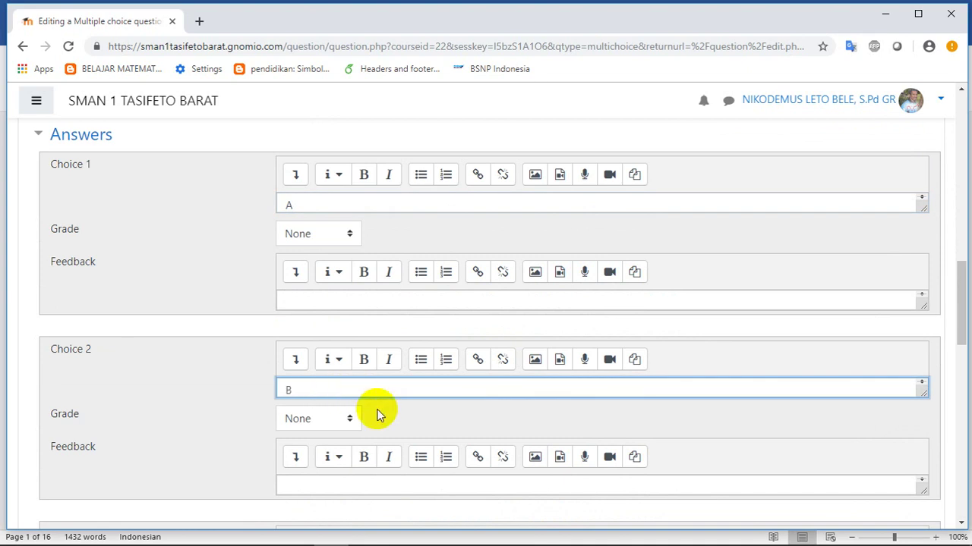
scroll(387, 413, down, 2)
click(341, 432)
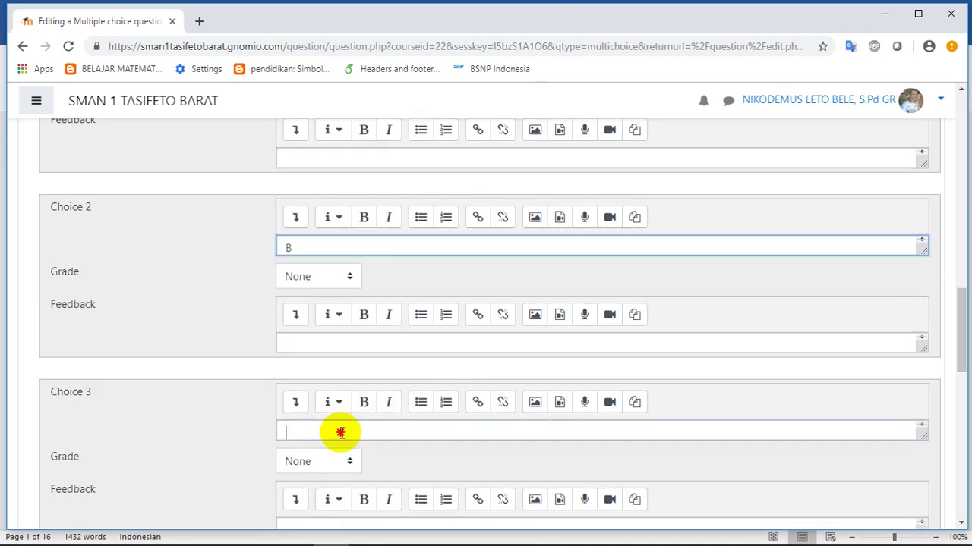
text(C)
Fill in Choice 4 with D and Choice 5 with E
scroll(396, 444, down, 2)
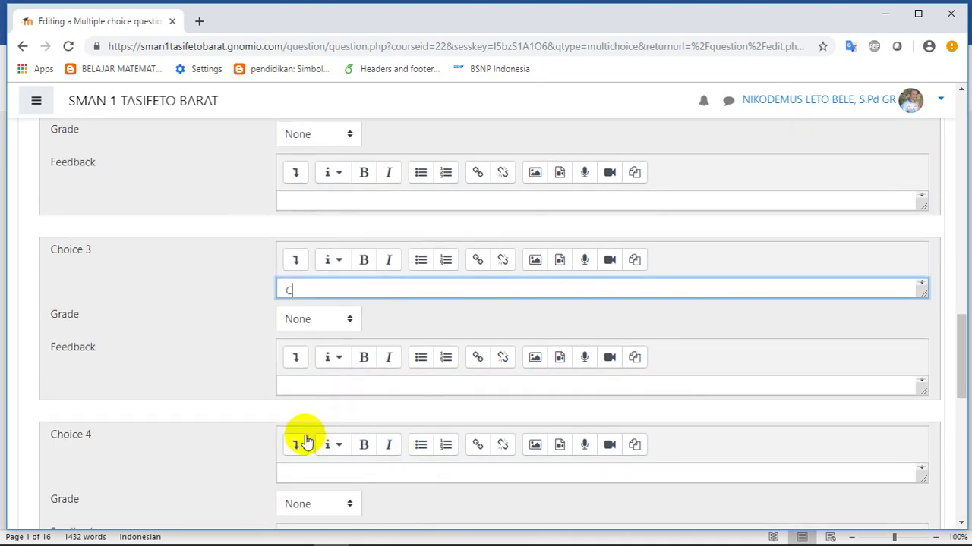
scroll(319, 455, down, 2)
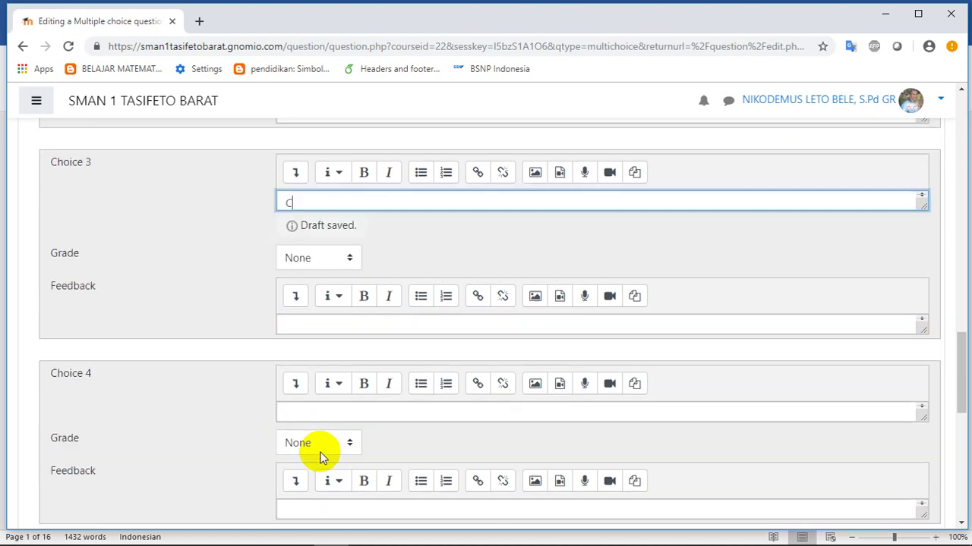
click(295, 384)
text(D)
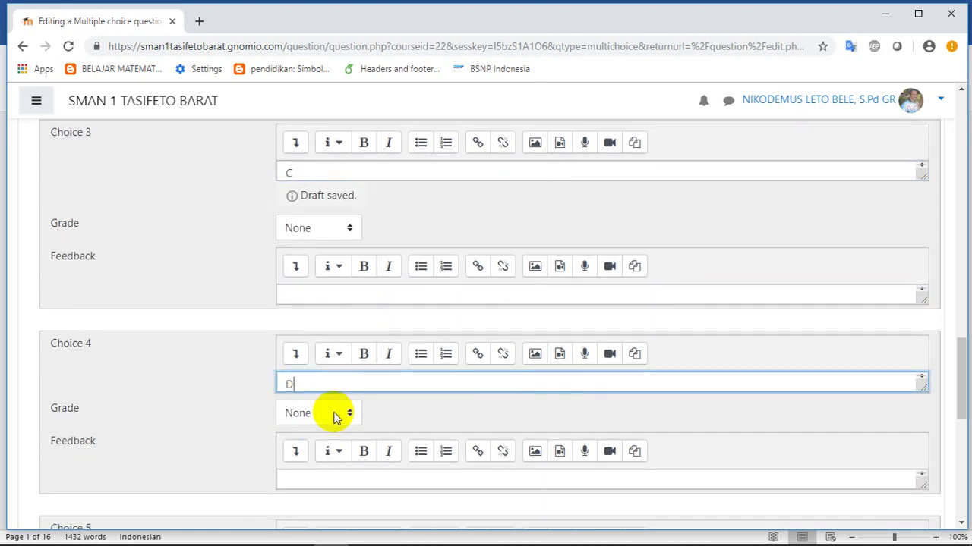
scroll(331, 417, down, 2)
click(290, 425)
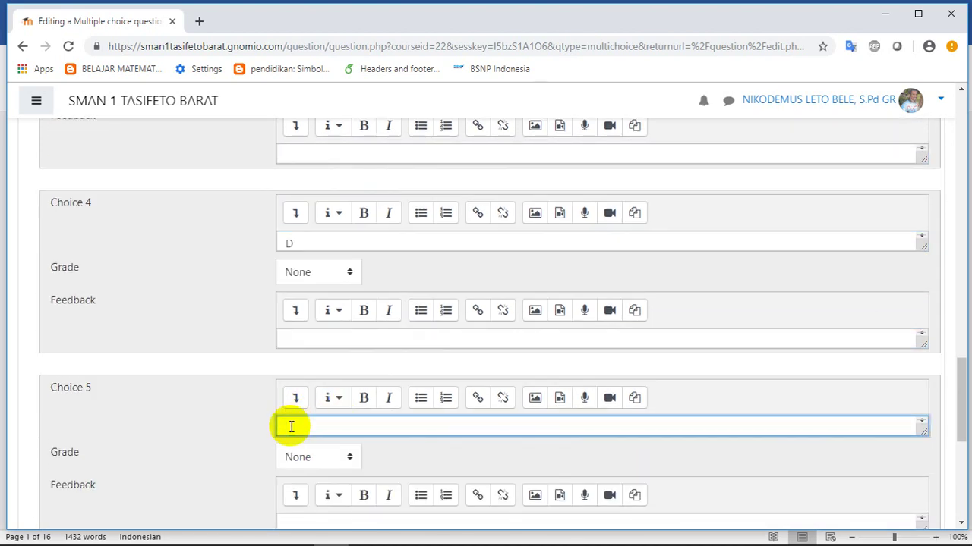
text(E)
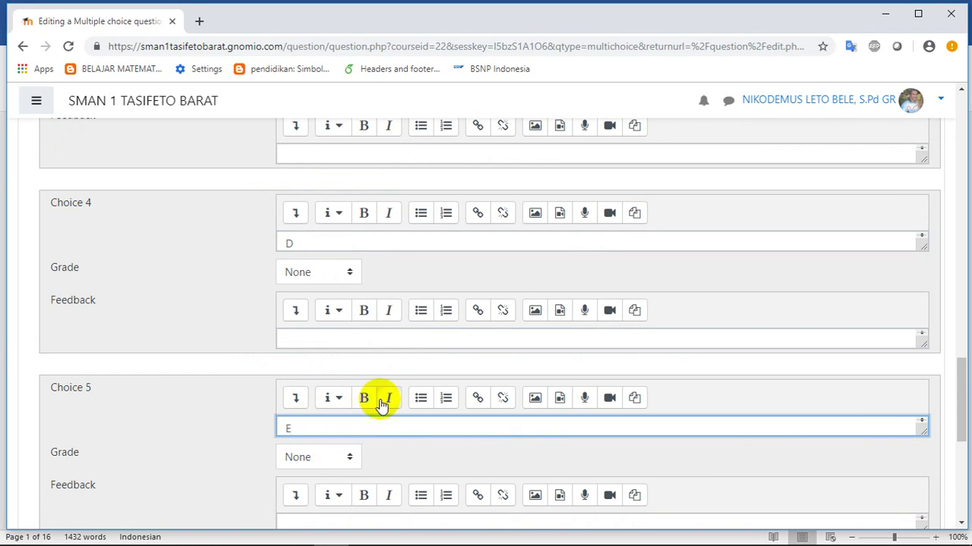
Mark Choice 5 as the correct answer by setting its grade to 100%
scroll(372, 407, down, 1)
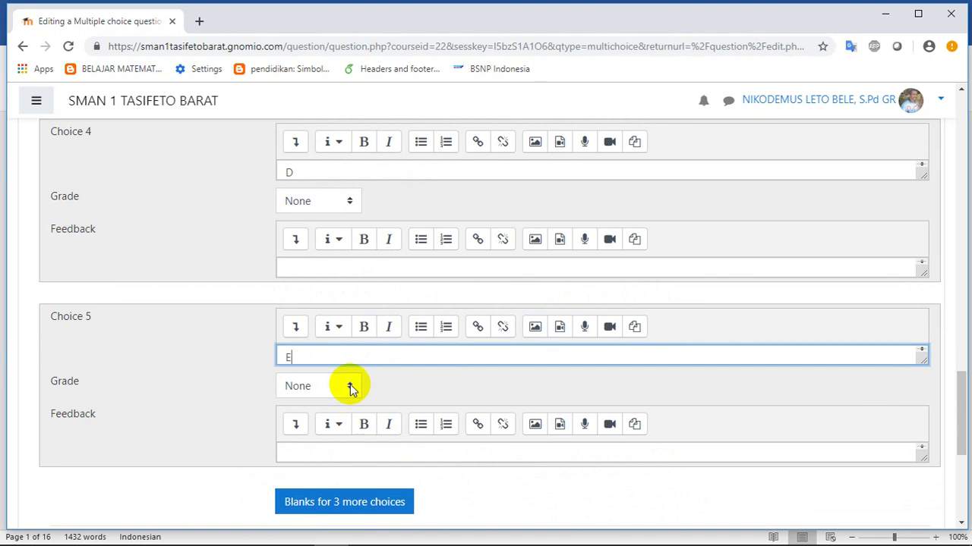
click(350, 387)
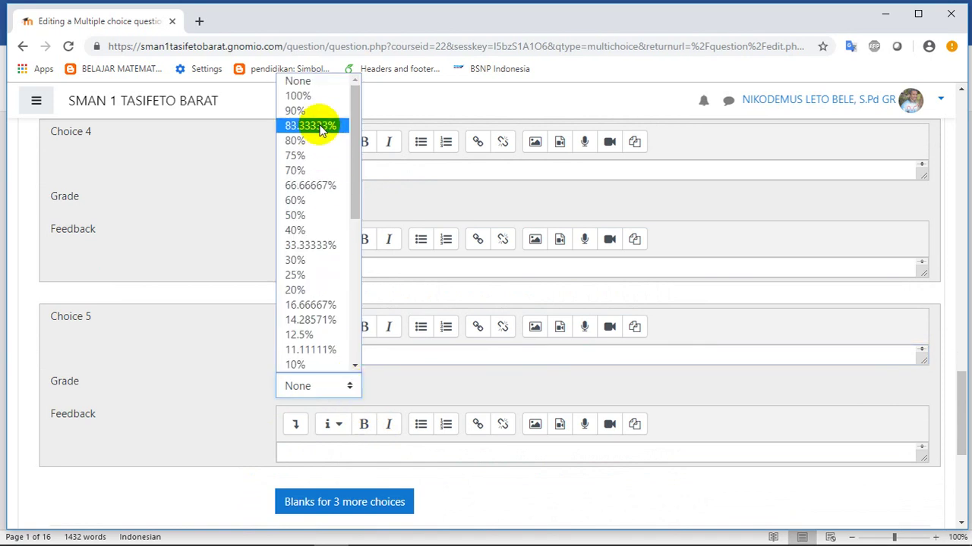
click(302, 97)
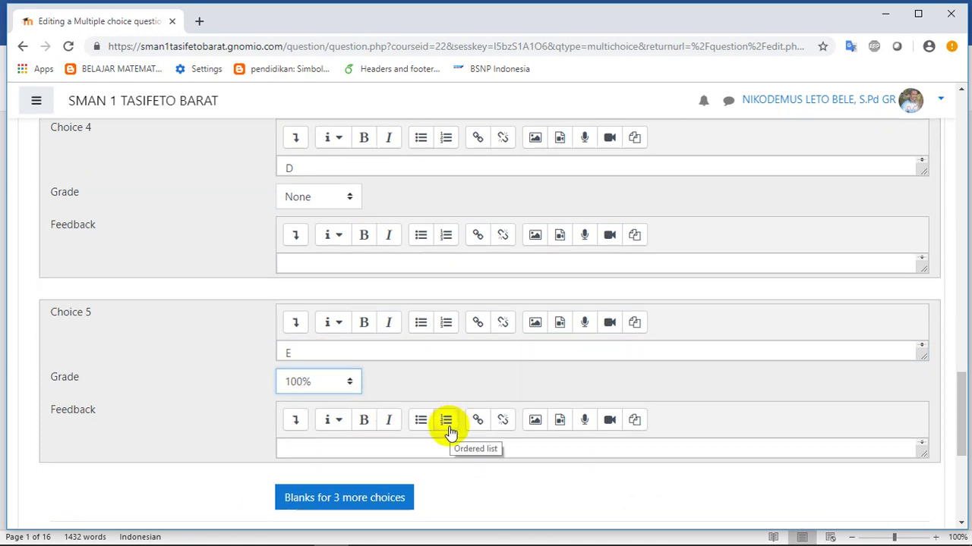
Look over the filled-in answer choices and save the PH VEKTOR 2 question to the question bank
scroll(451, 429, down, 2)
scroll(448, 432, up, 8)
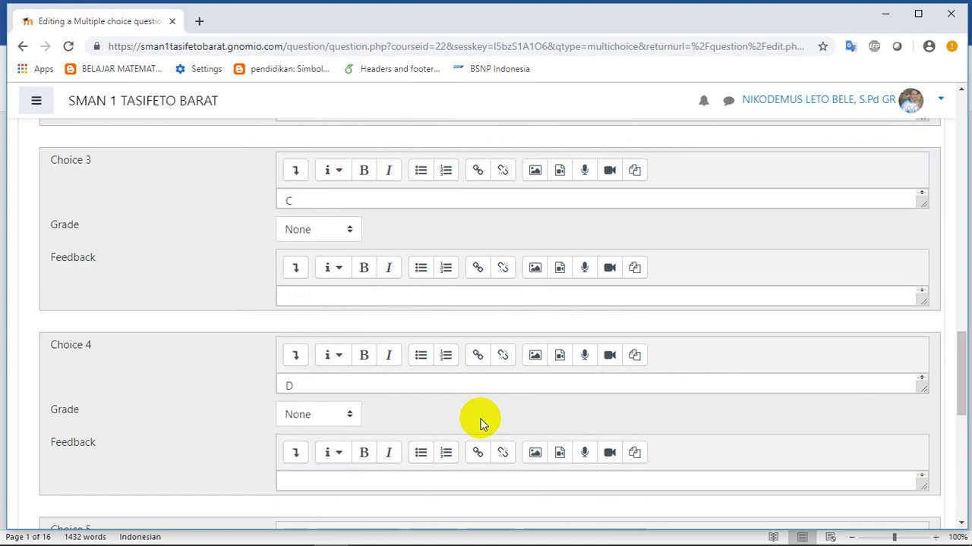
scroll(524, 428, down, 6)
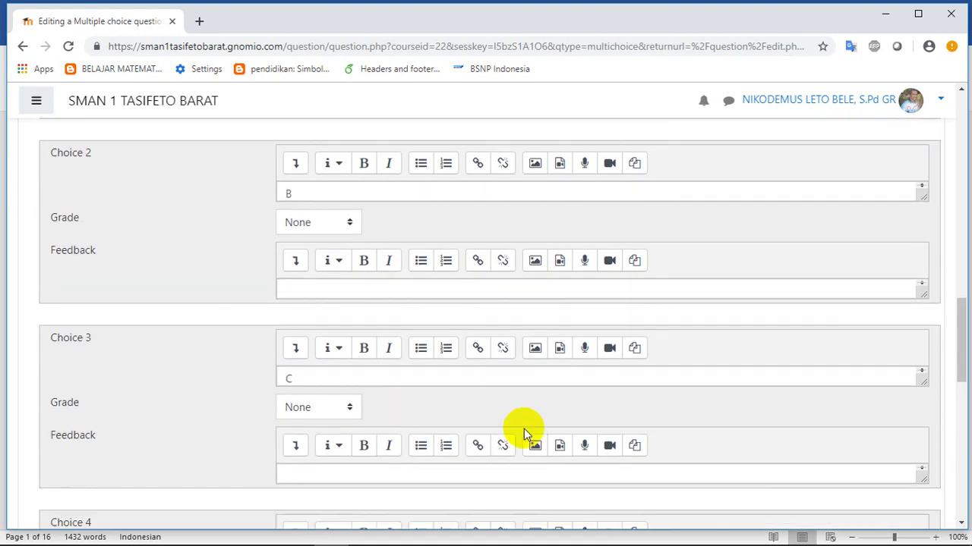
scroll(524, 435, down, 4)
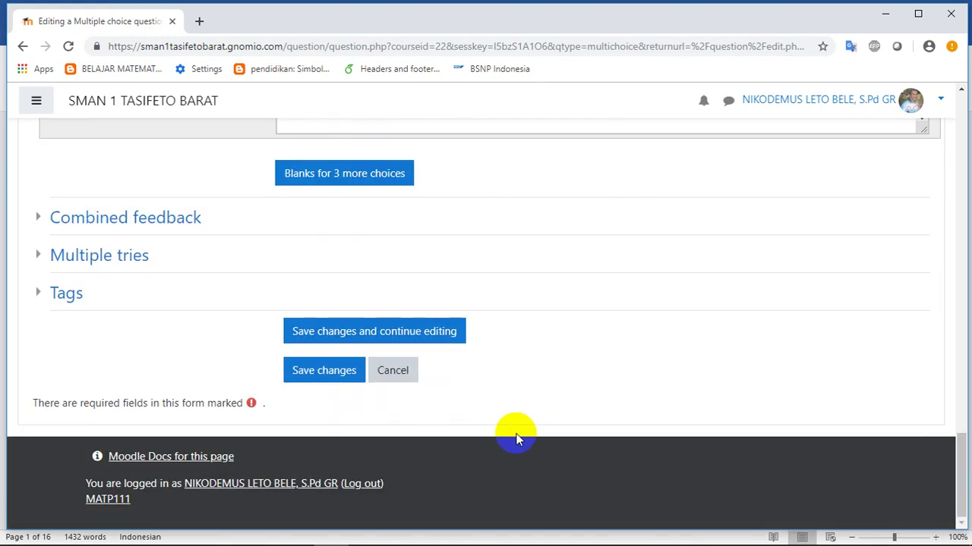
click(318, 378)
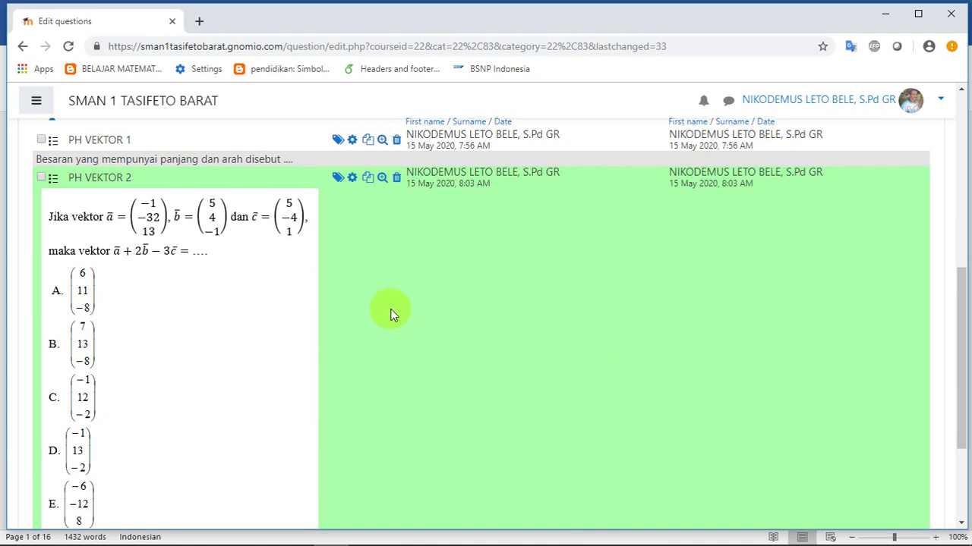
Duplicate the PH VEKTOR 2 question and name the copy PH VEKTOR 3
click(367, 181)
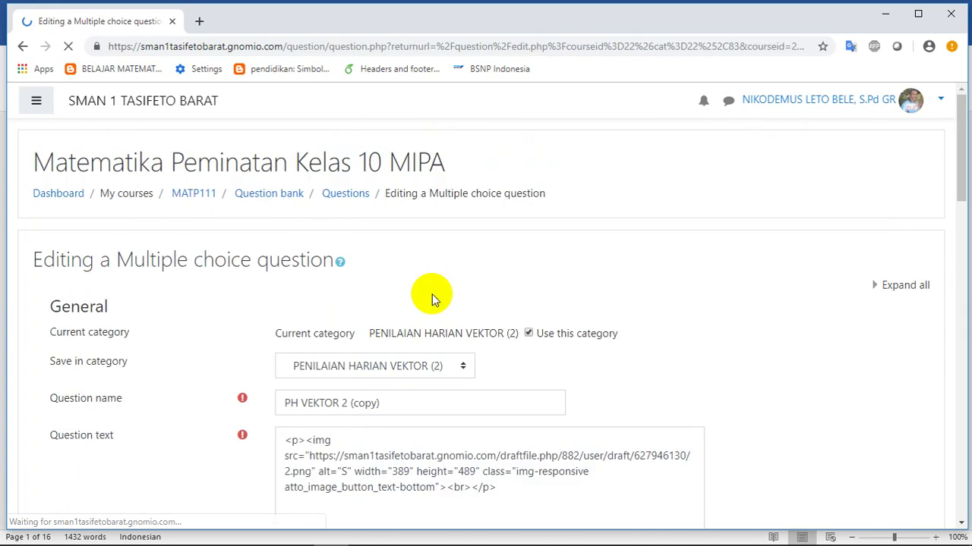
scroll(432, 294, down, 2)
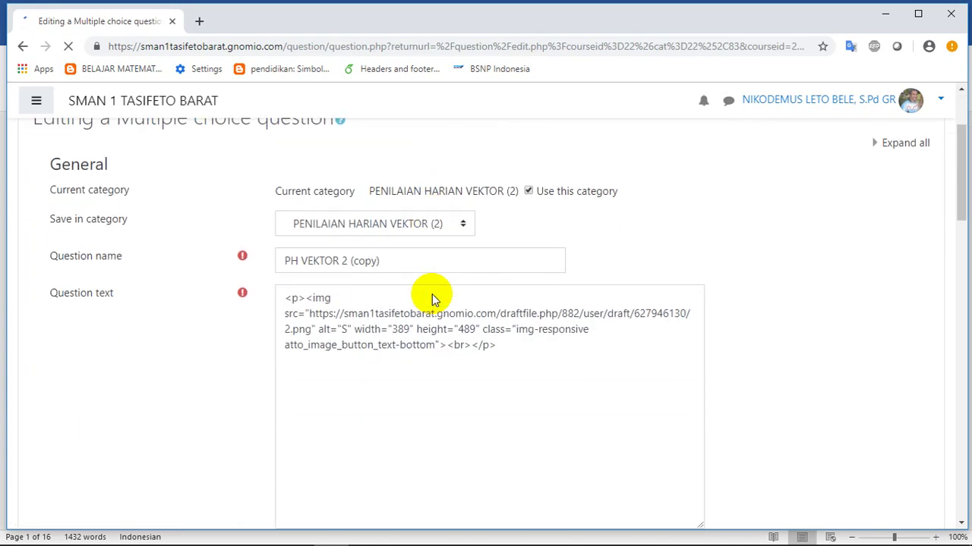
click(402, 261)
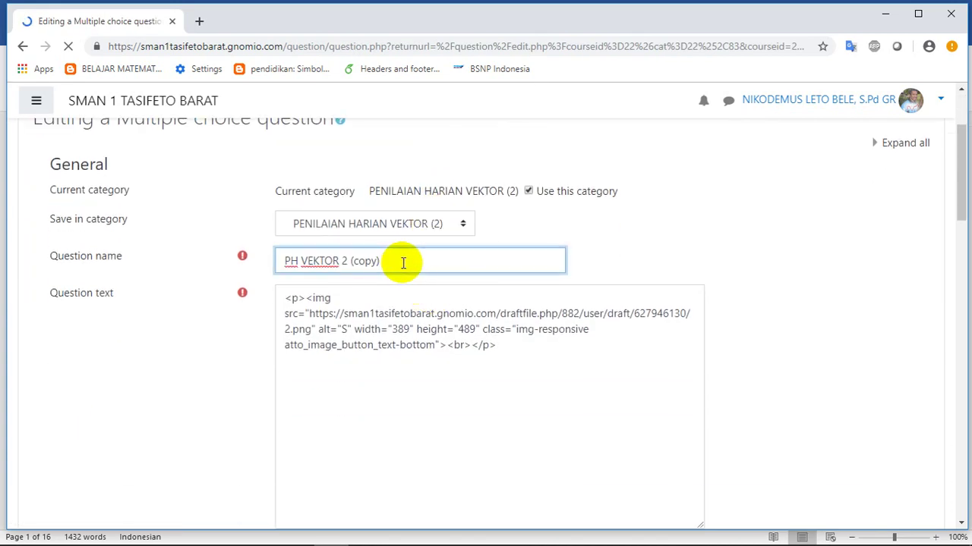
key(BackSpace)
key(BackSpace)
key(BackSpace)
key(BackSpace)
key(BackSpace)
key(BackSpace)
key(BackSpace)
key(BackSpace)
text(3)
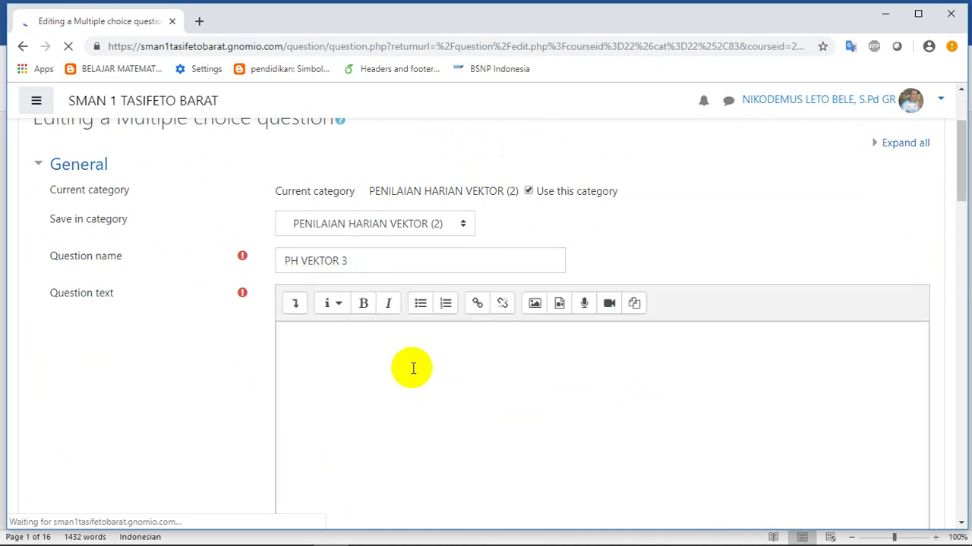
Place the cursor in the question text of PH VEKTOR 3
scroll(413, 369, down, 2)
scroll(413, 369, up, 2)
scroll(413, 369, down, 1)
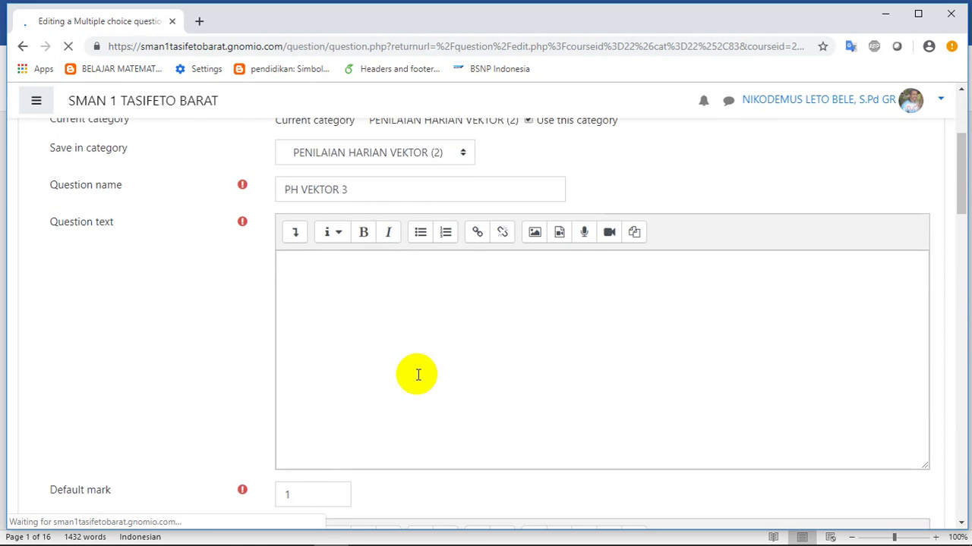
click(657, 307)
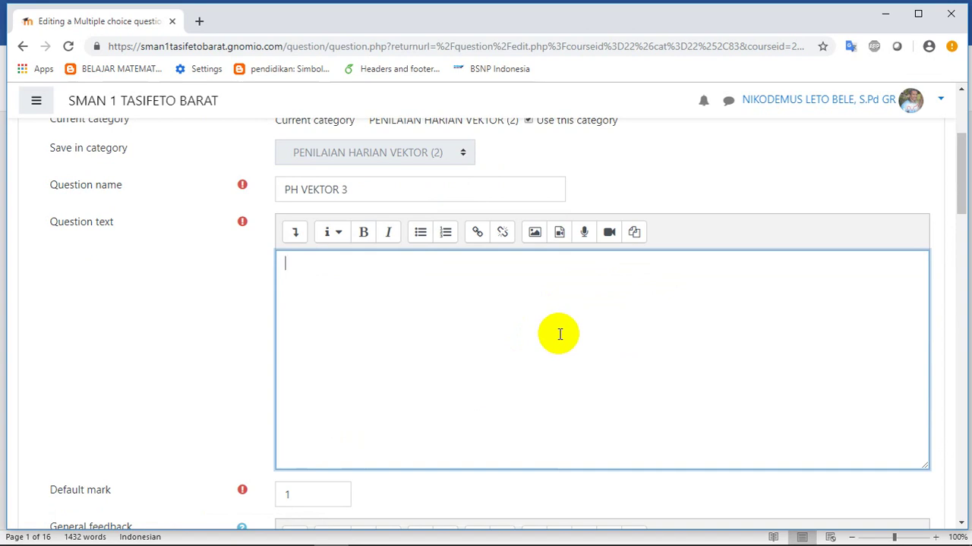
mouse_move(510, 538)
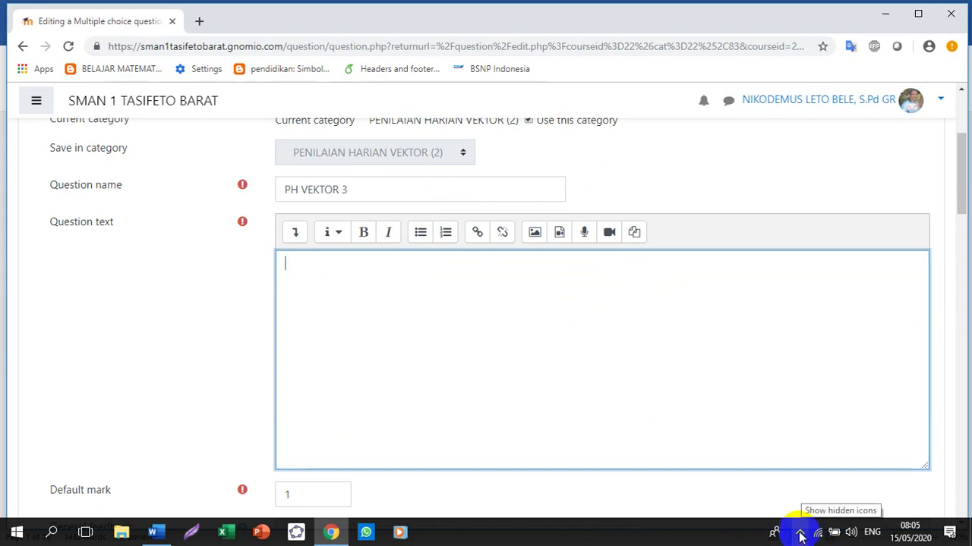
click(800, 536)
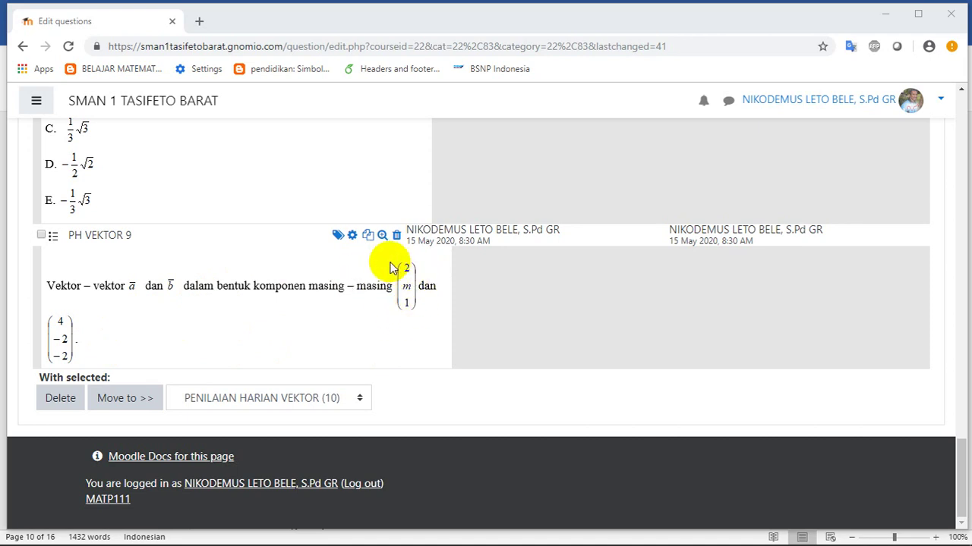
Open PH VEKTOR 9 for editing and clear the incomplete question image from its question text
click(353, 240)
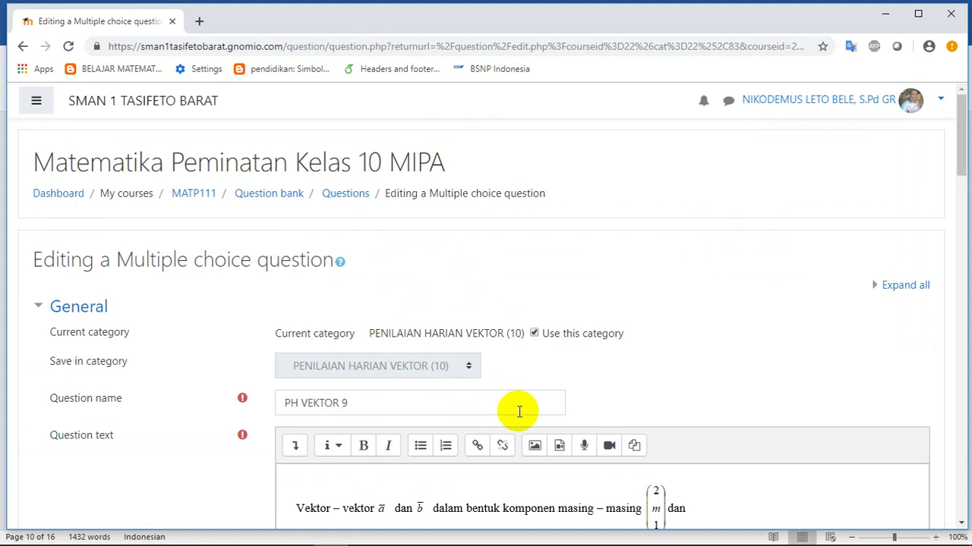
scroll(592, 380, down, 2)
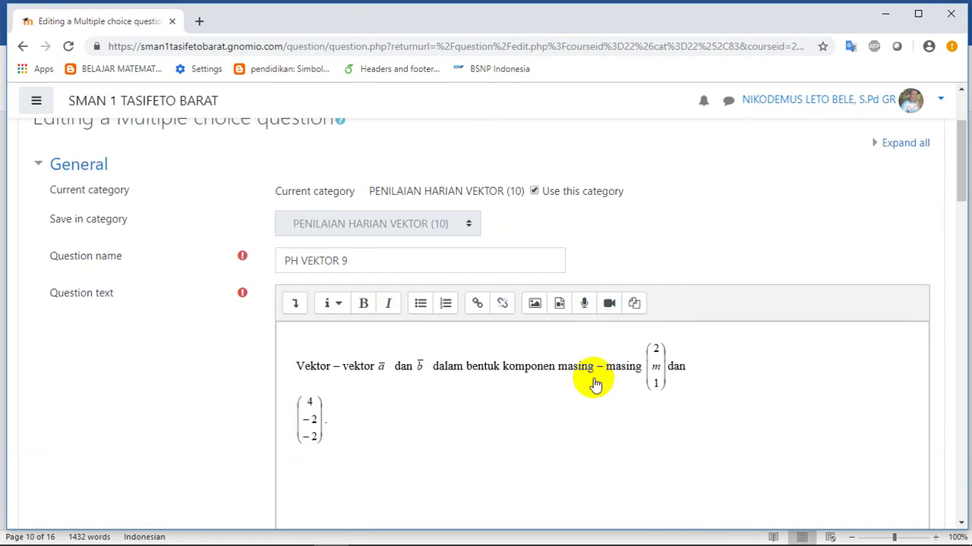
click(723, 367)
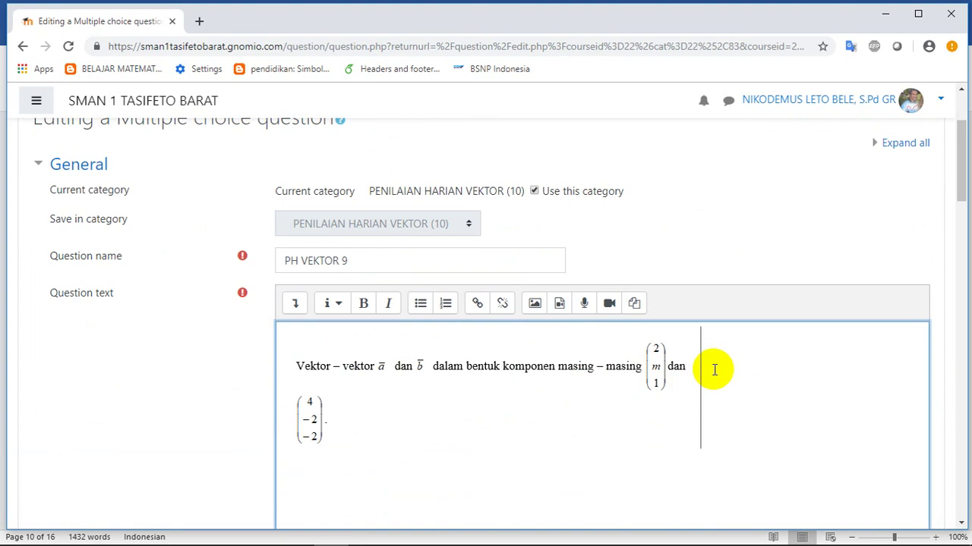
key(ctrl+a)
key(BackSpace)
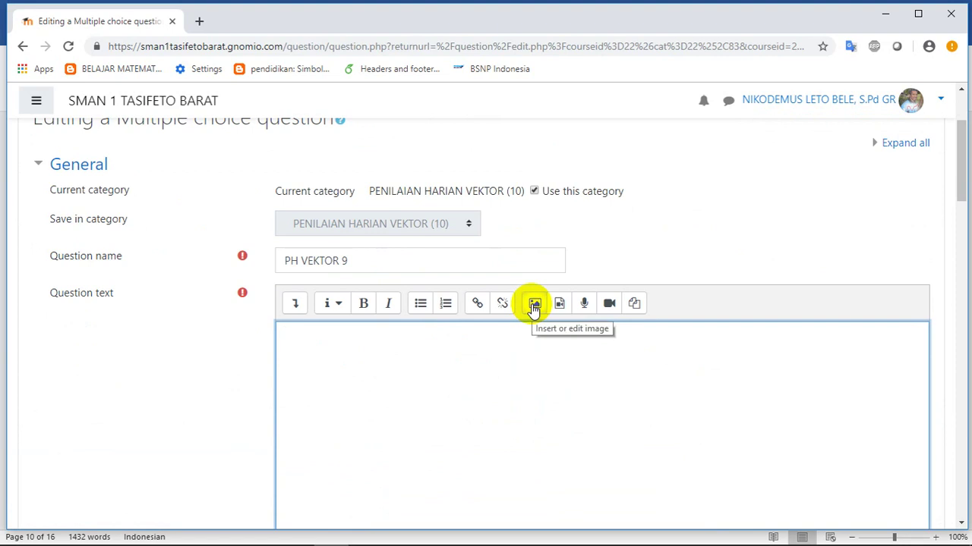
Upload 9.png from the PH folder as an image for the PH VEKTOR 9 question text, overwriting the existing file
scroll(534, 307, down, 3)
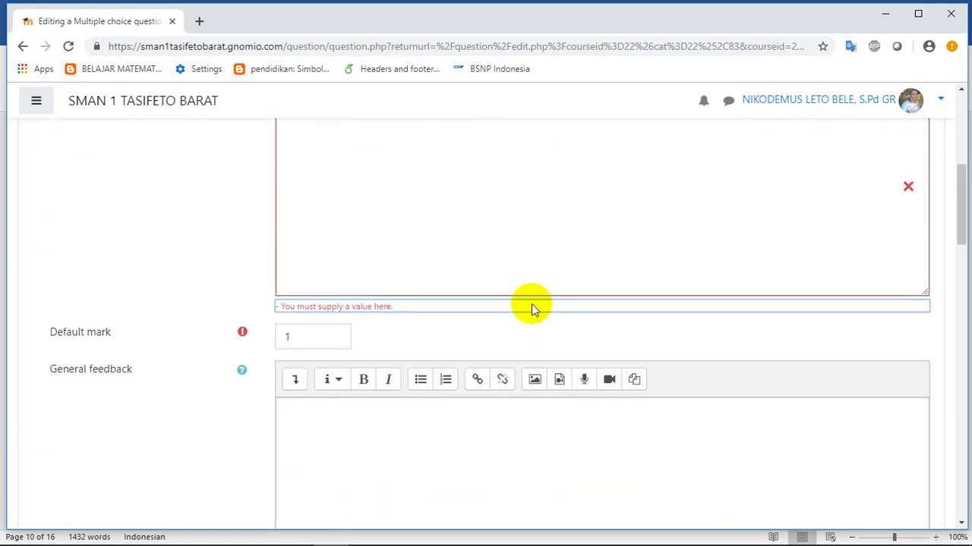
scroll(576, 331, up, 3)
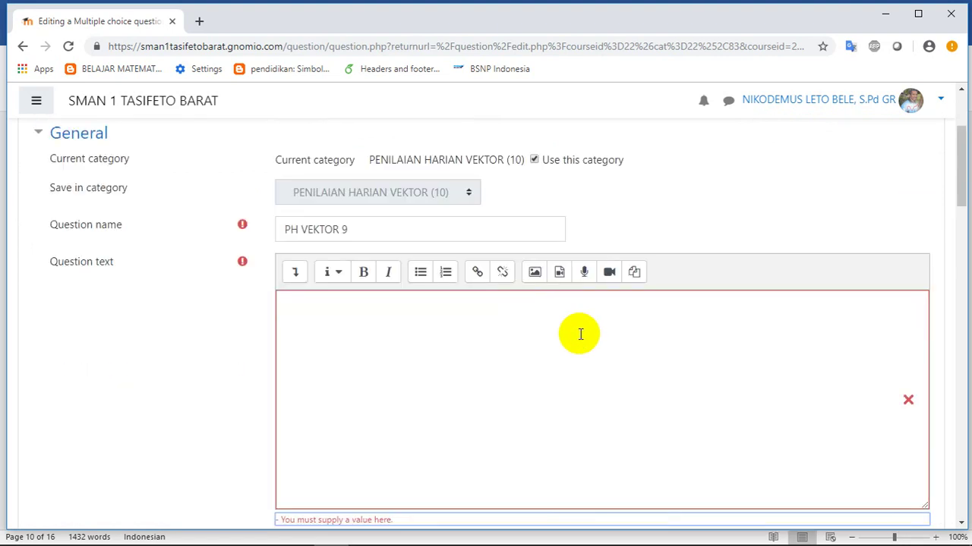
click(535, 274)
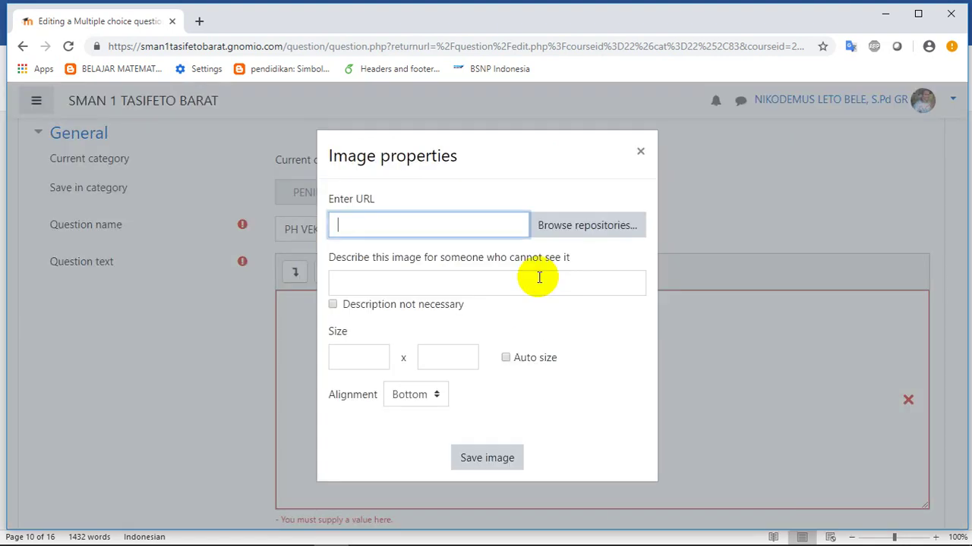
click(560, 237)
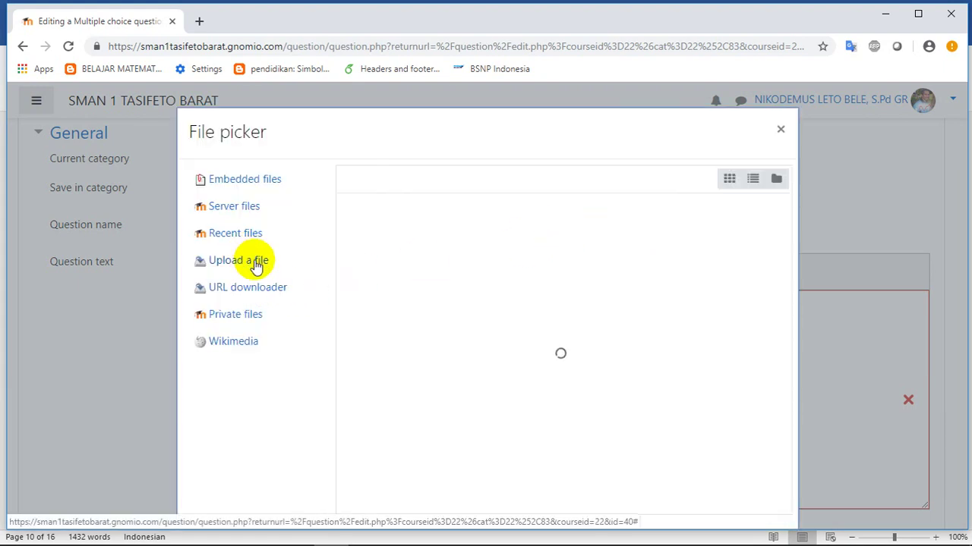
click(255, 261)
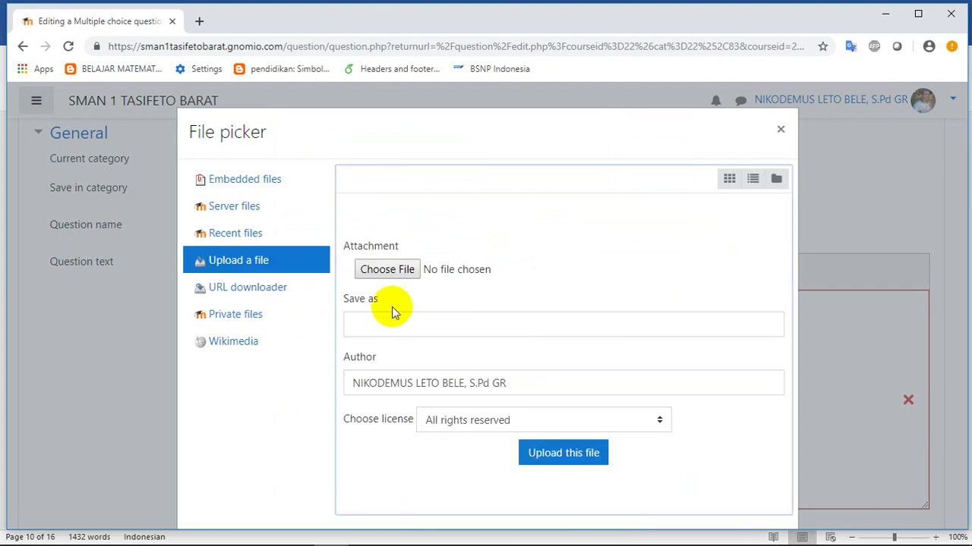
click(385, 272)
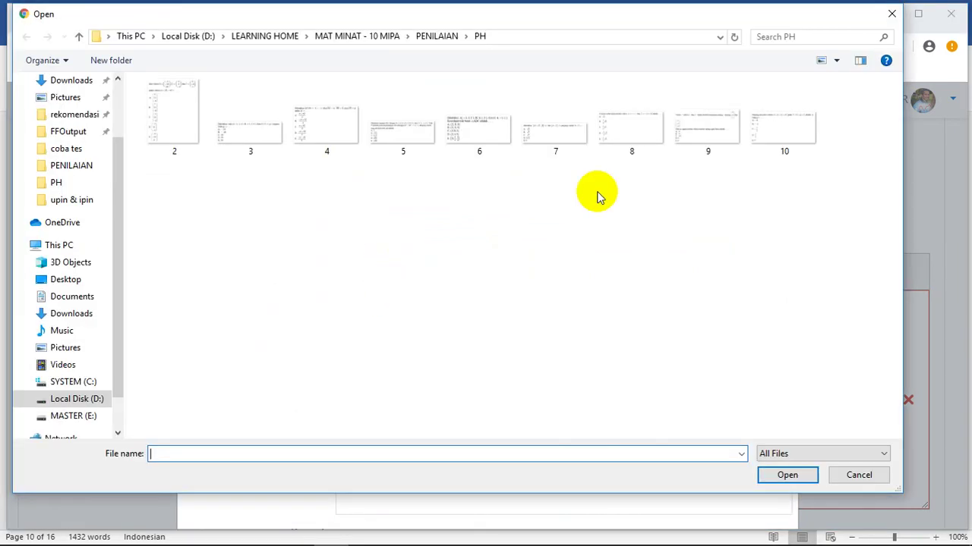
double_click(691, 131)
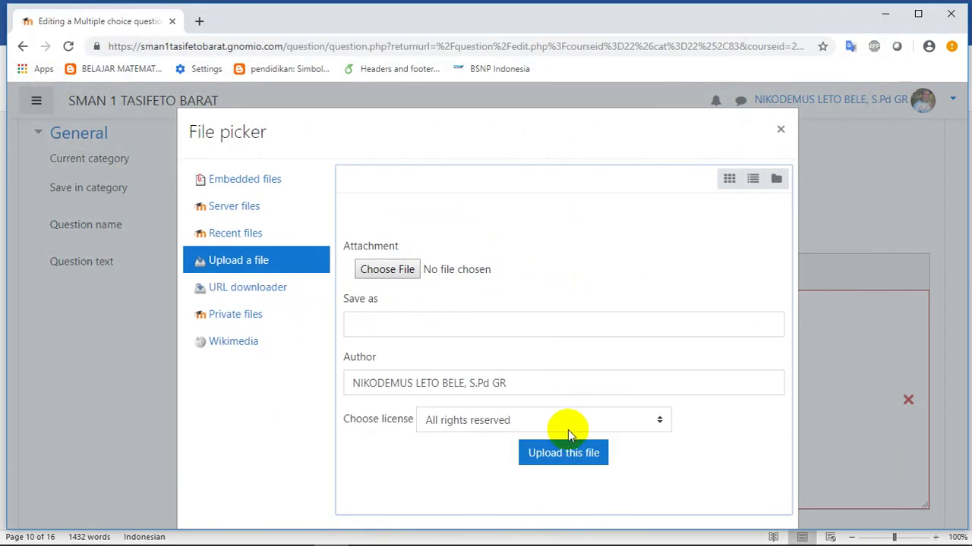
click(391, 270)
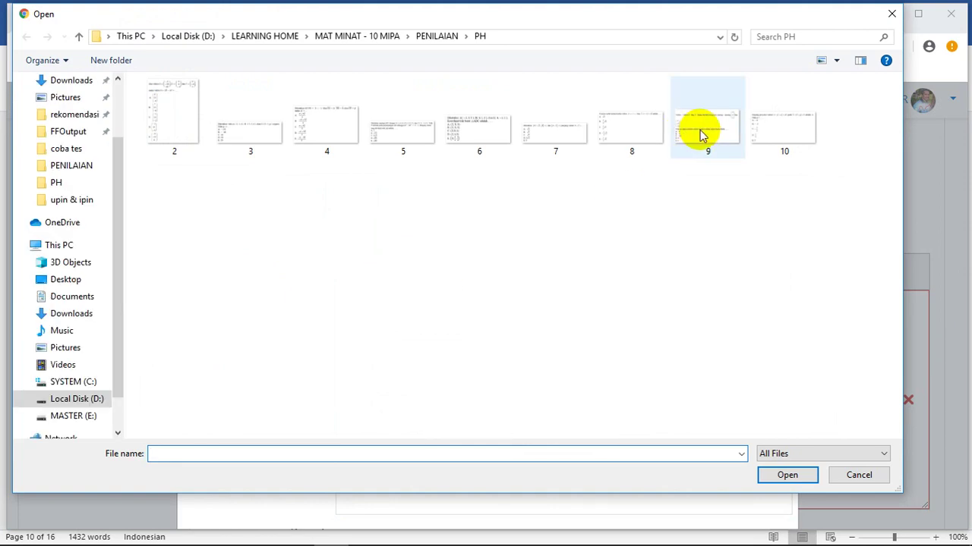
double_click(702, 135)
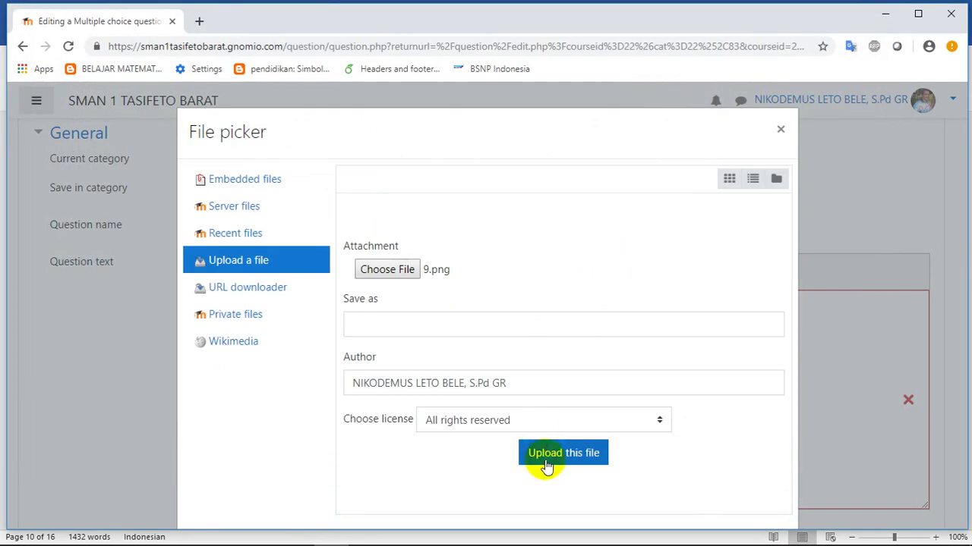
click(545, 454)
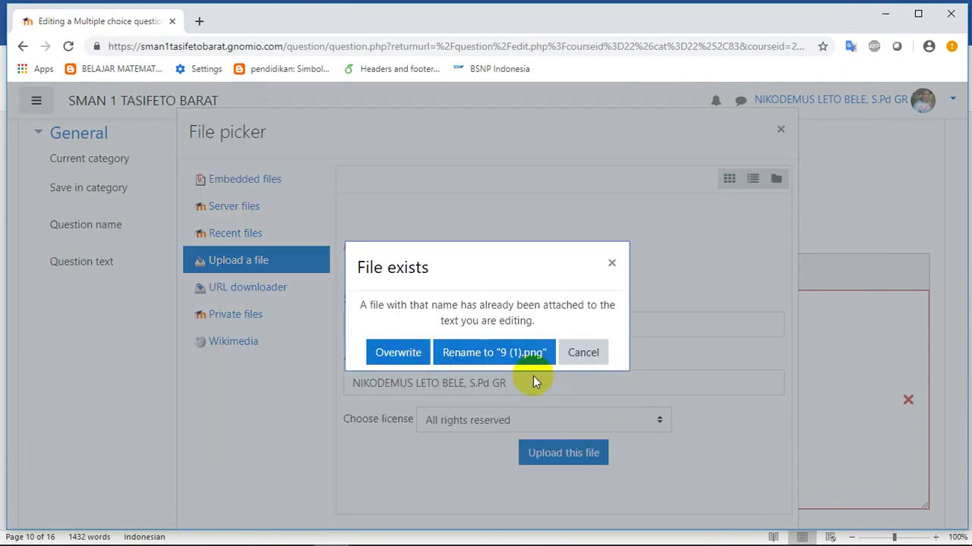
click(400, 360)
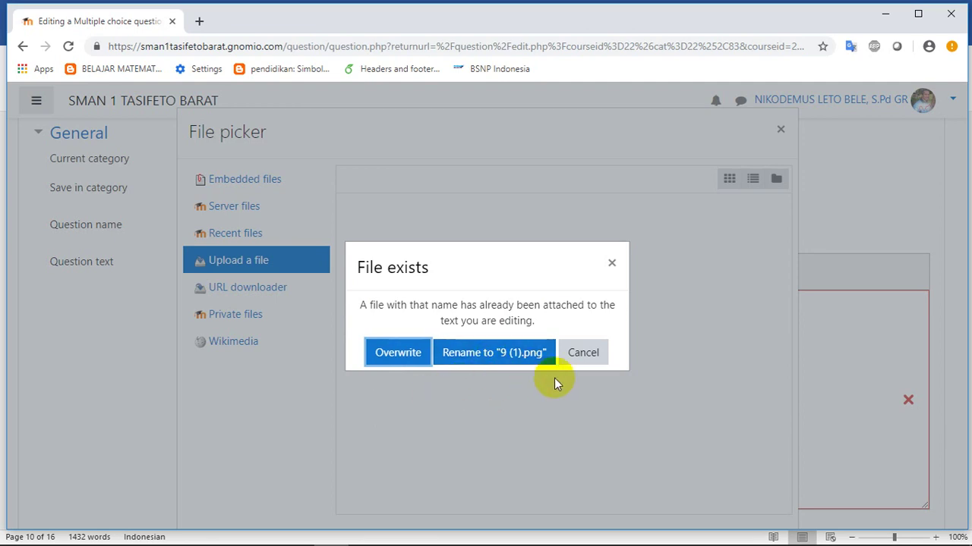
mouse_move(768, 536)
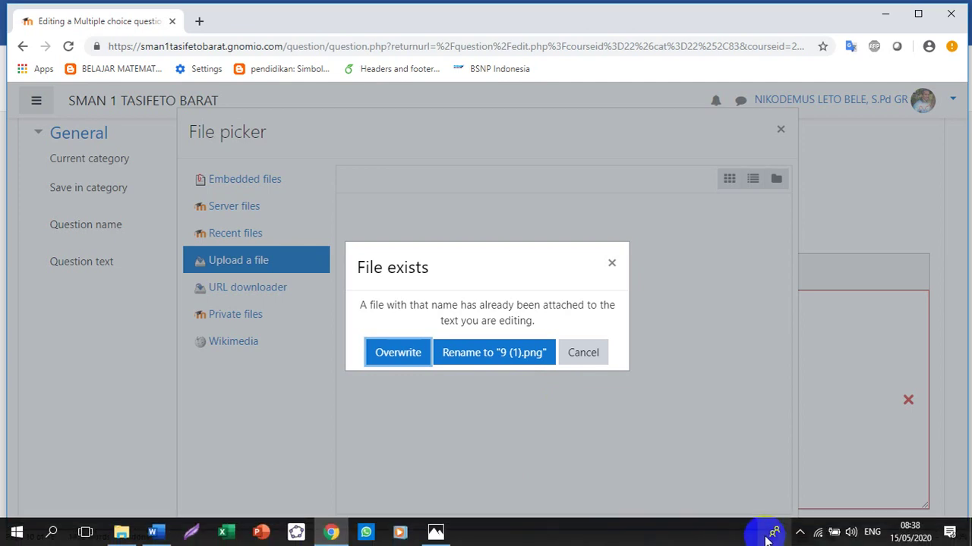
click(801, 535)
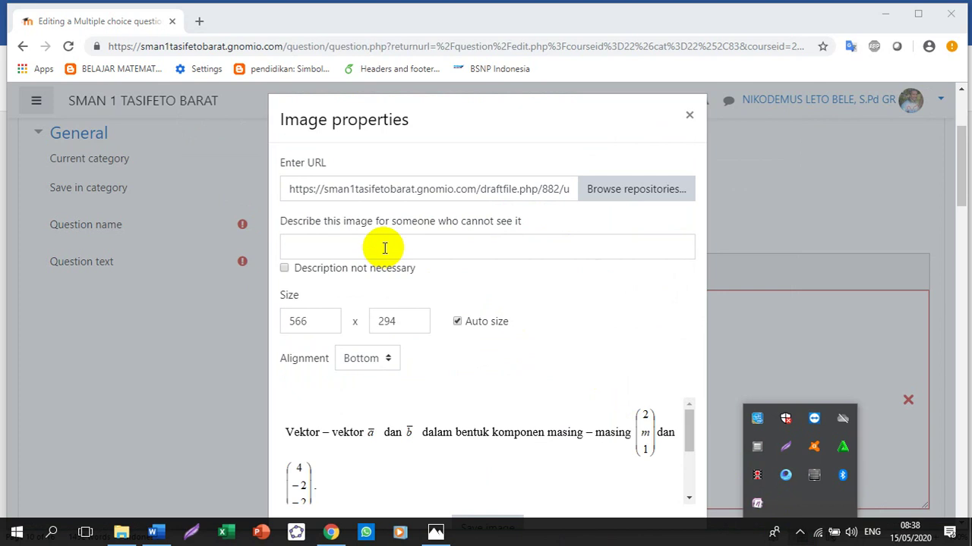
Enter J as the image description and insert the 566 x 294 image into the question text
click(385, 248)
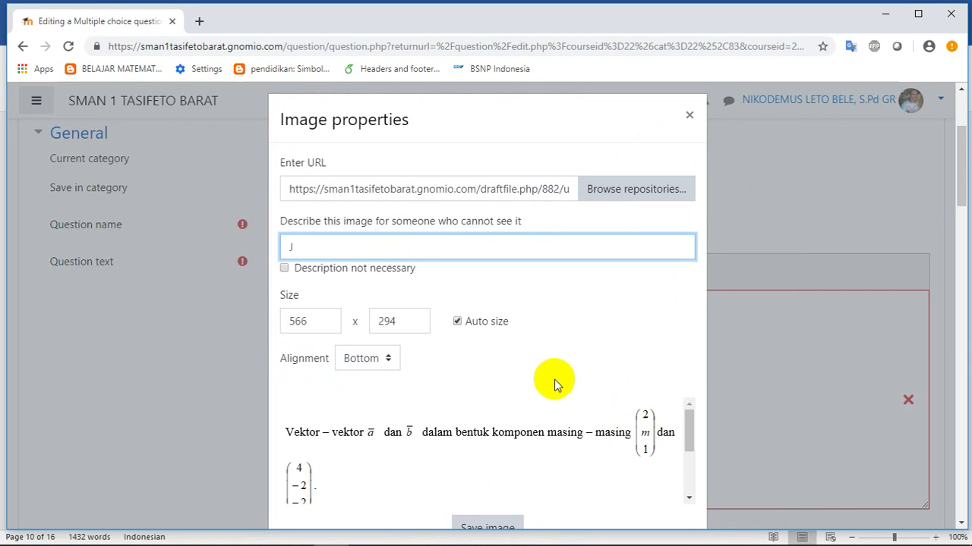
scroll(576, 380, down, 2)
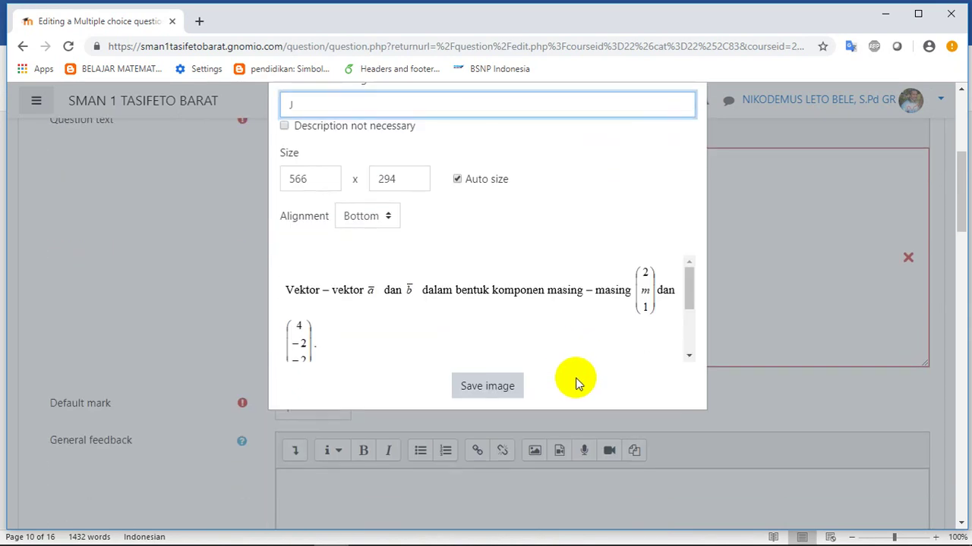
click(487, 389)
scroll(507, 366, down, 1)
scroll(486, 360, down, 2)
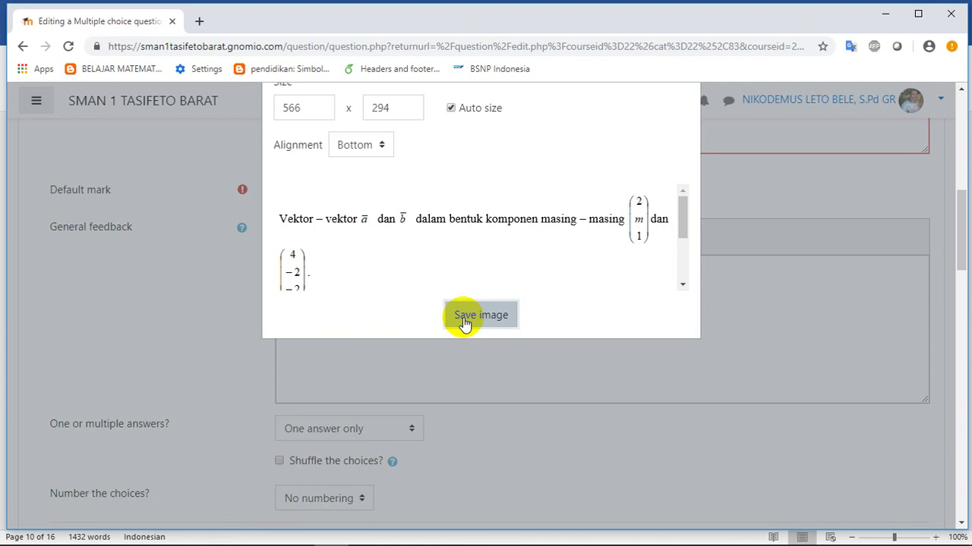
click(464, 320)
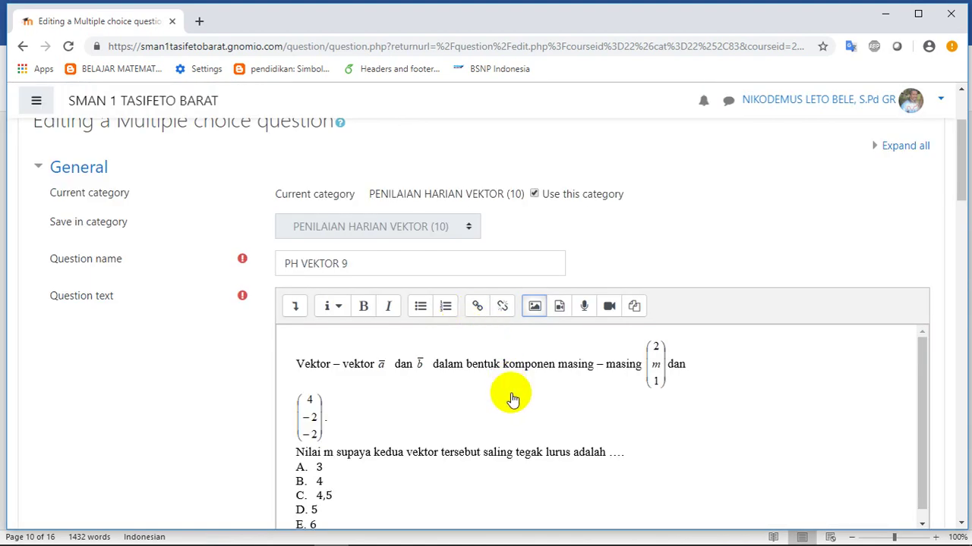
Check the question image and answer choices of PH VEKTOR 9, save the changes and return to the question list
scroll(513, 400, down, 1)
scroll(512, 400, down, 6)
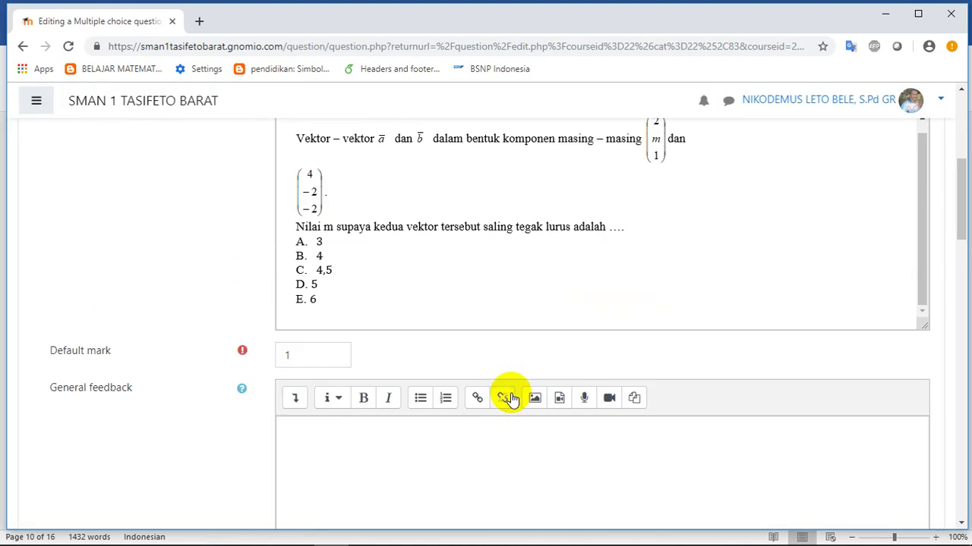
scroll(512, 400, down, 6)
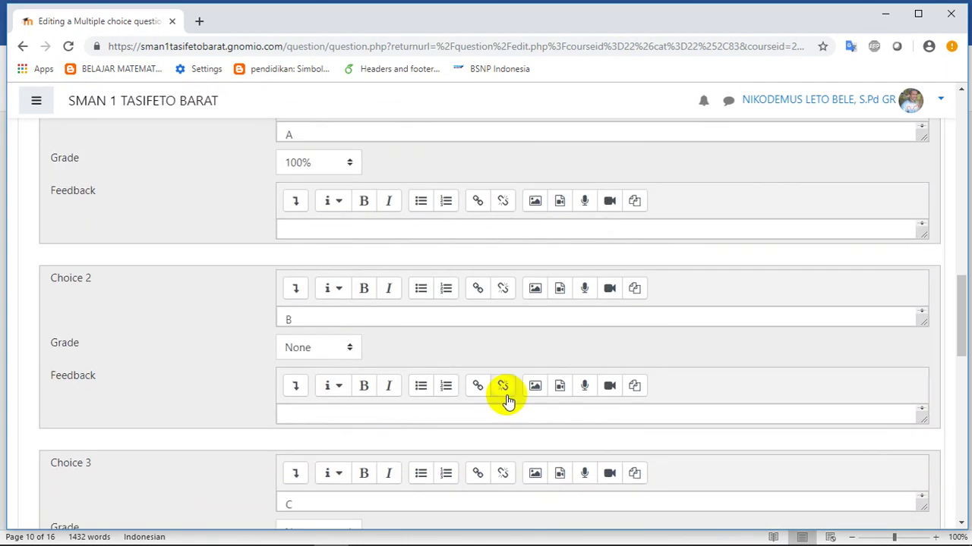
scroll(507, 401, down, 3)
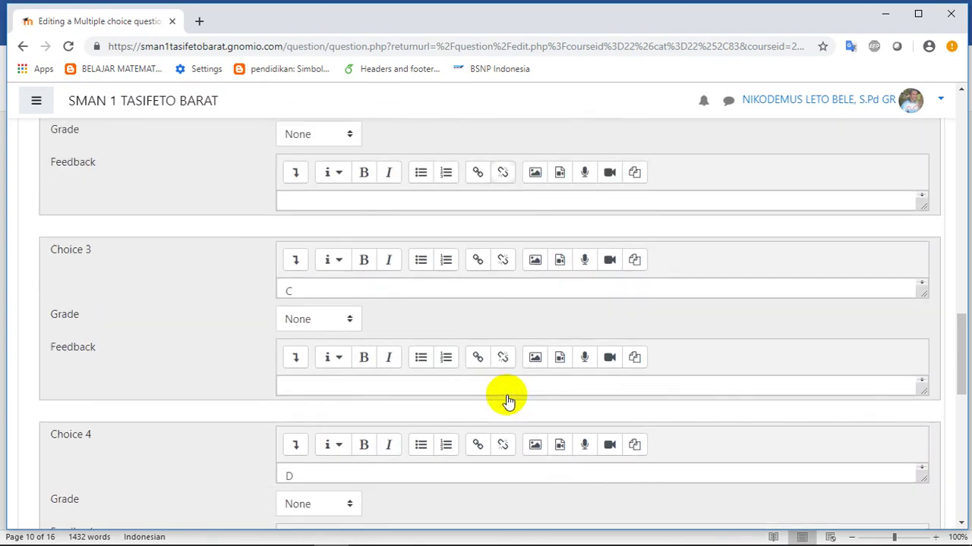
scroll(448, 450, down, 3)
scroll(401, 425, down, 6)
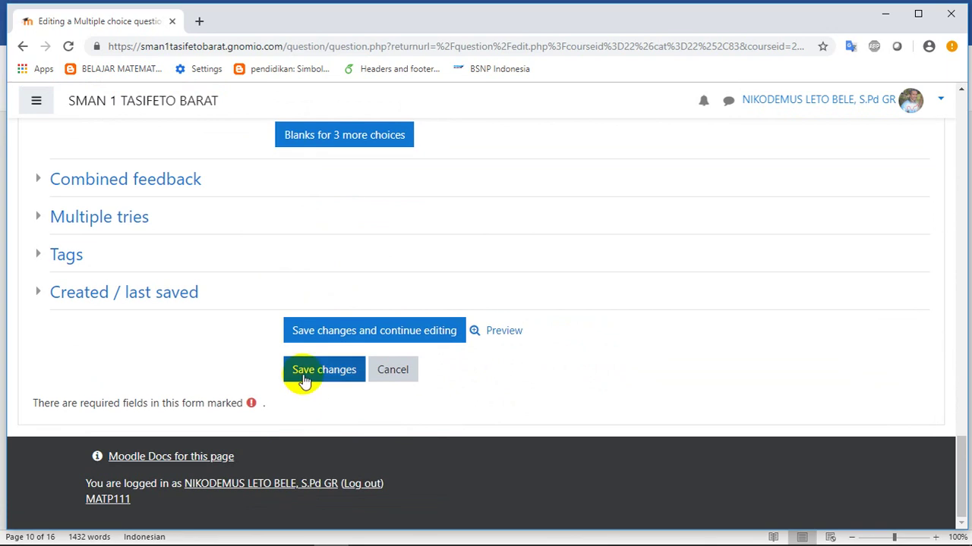
click(306, 378)
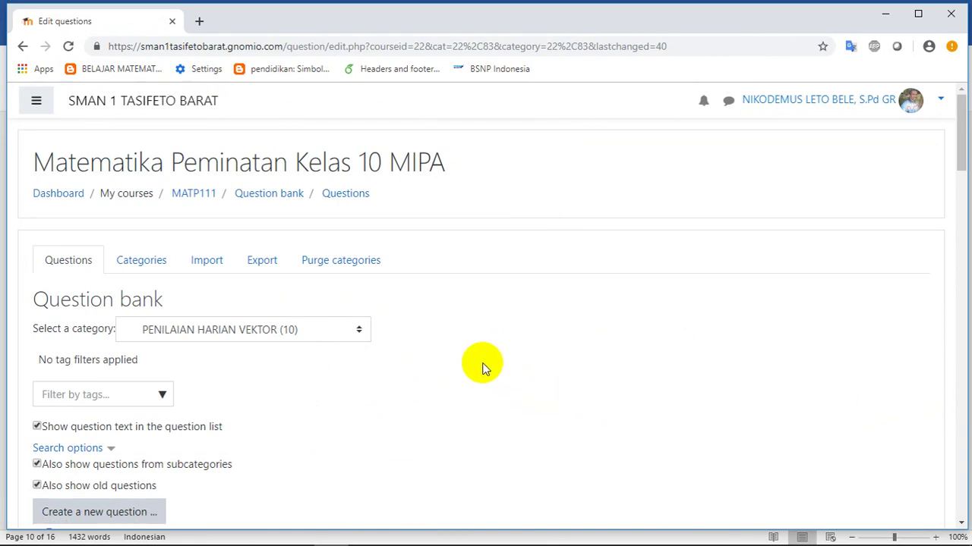
scroll(476, 357, down, 3)
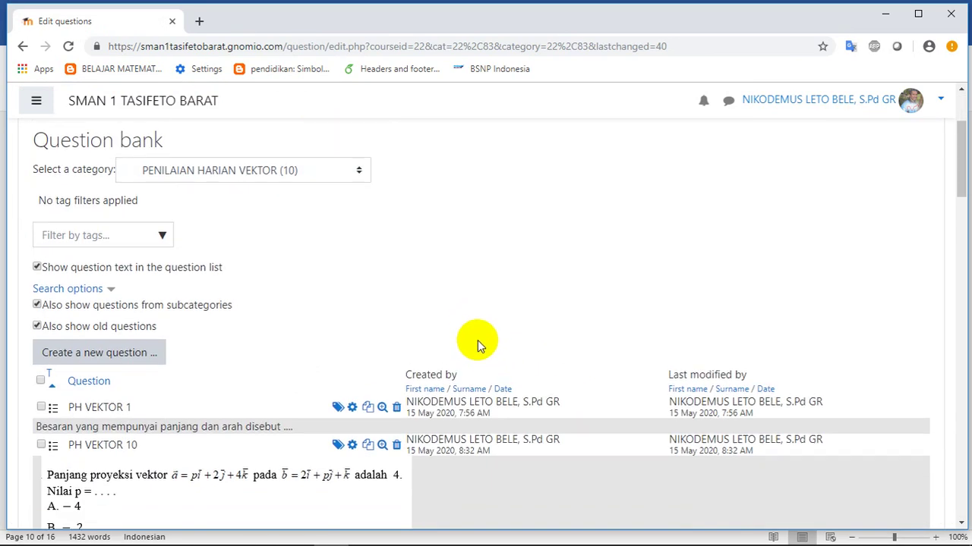
Review the question texts and images of all questions in the PENILAIAN HARIAN VEKTOR category, from PH VEKTOR 1 to PH VEKTOR 9
scroll(478, 340, down, 2)
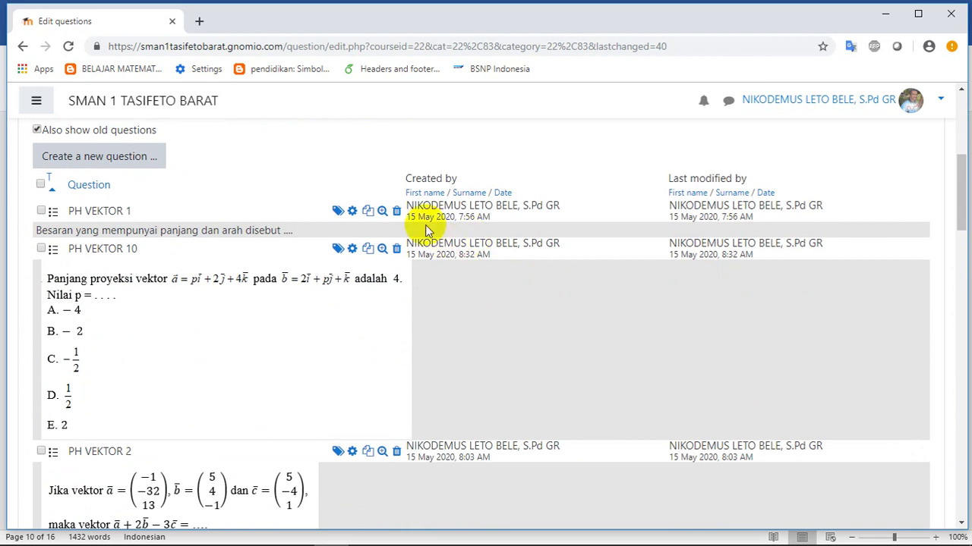
scroll(372, 253, down, 1)
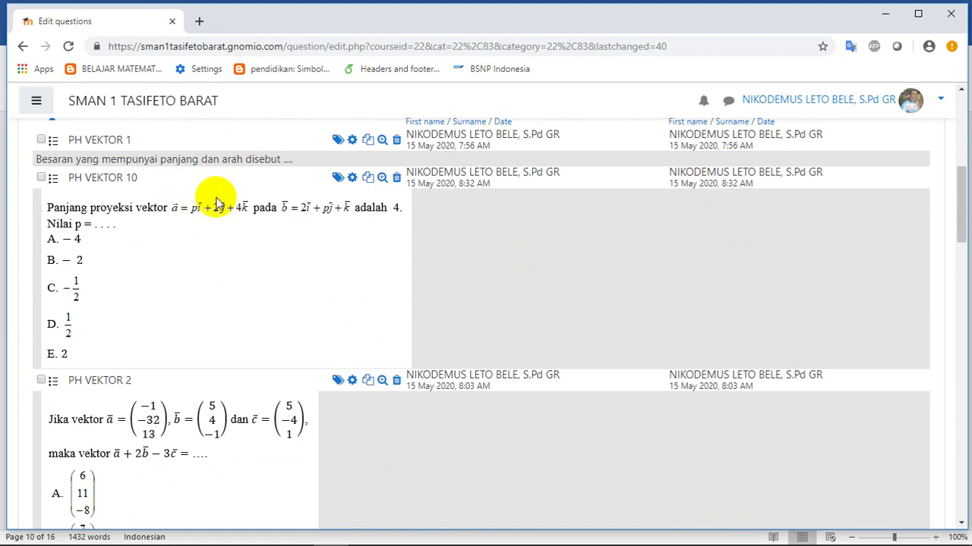
scroll(321, 298, down, 20)
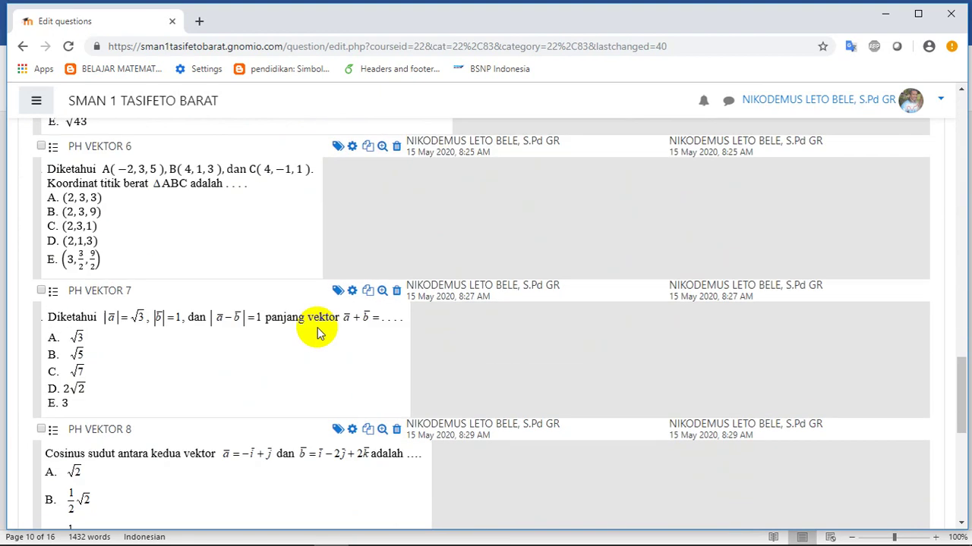
scroll(318, 332, down, 5)
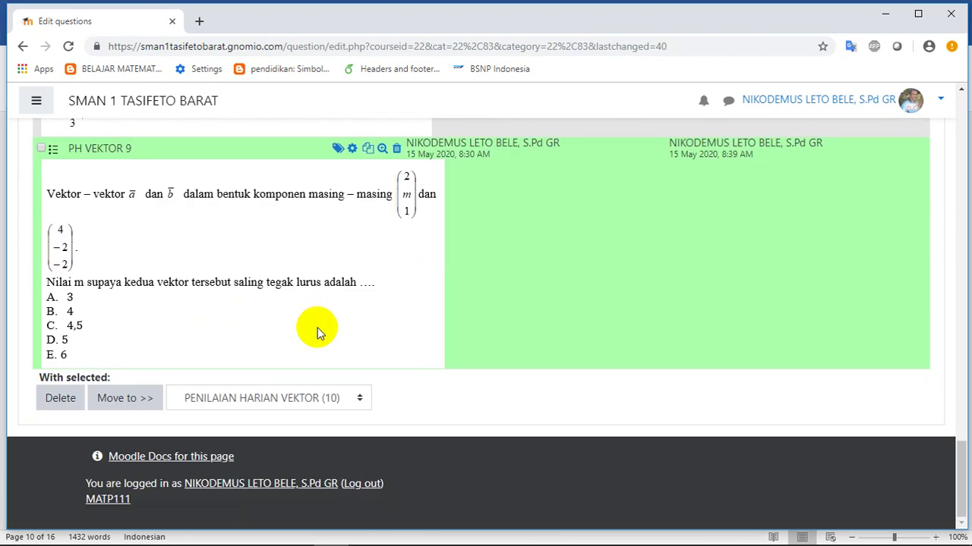
scroll(243, 258, up, 1)
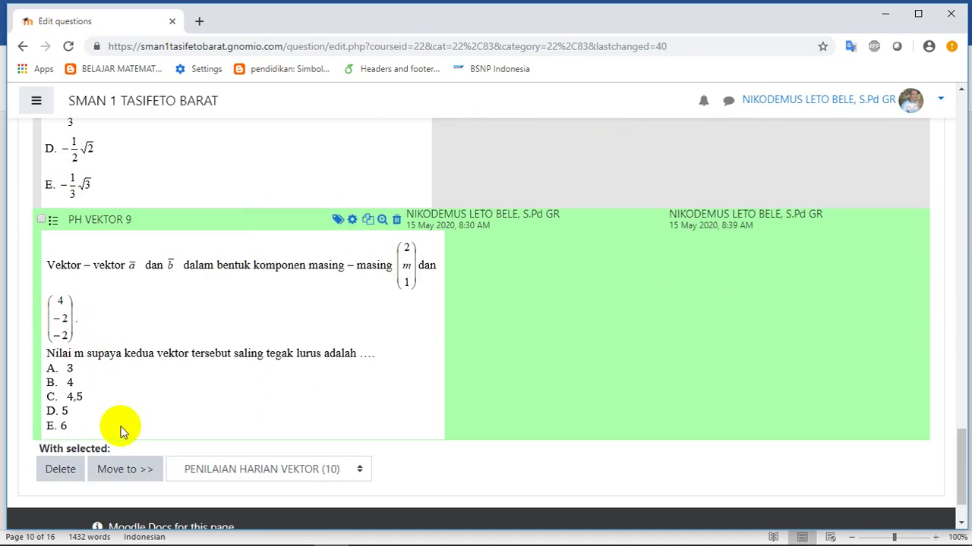
scroll(304, 394, down, 1)
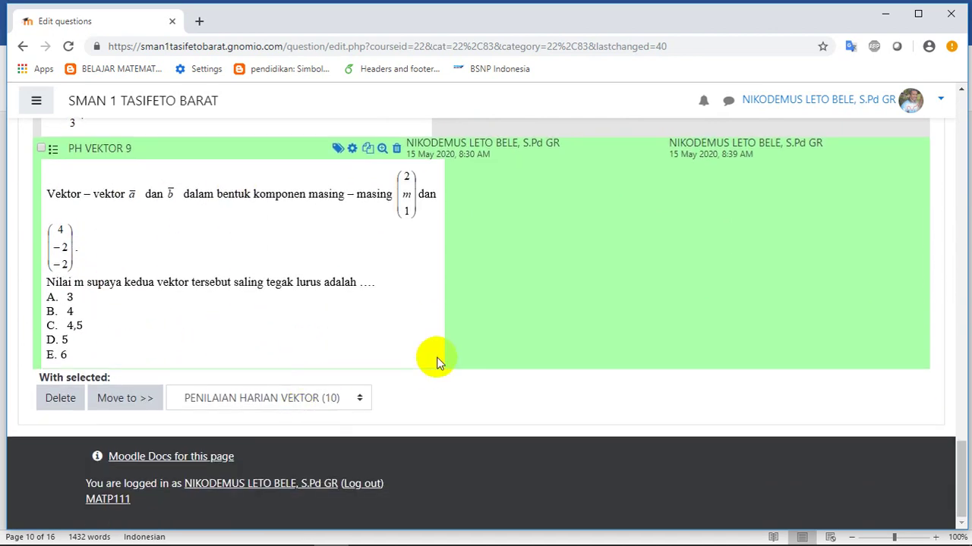
scroll(434, 361, up, 3)
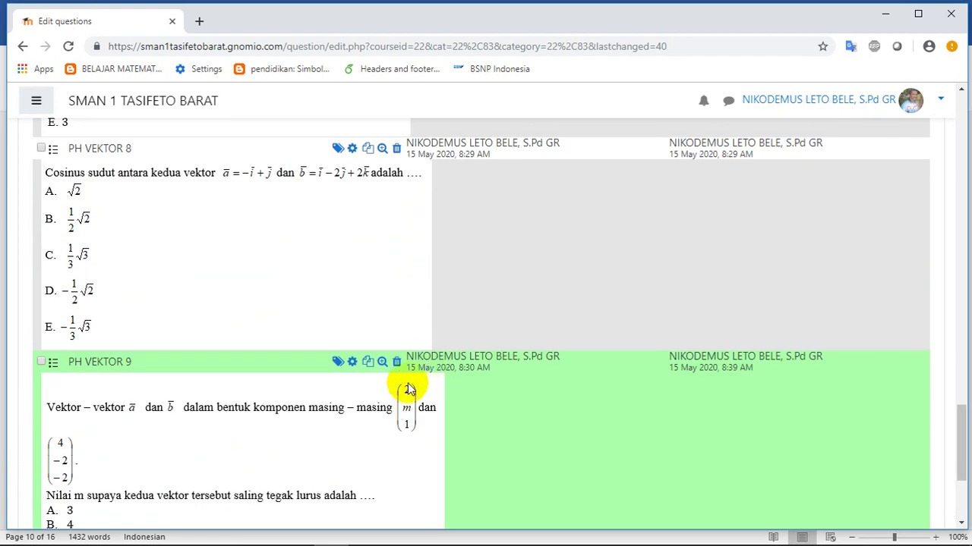
scroll(395, 395, down, 2)
scroll(381, 410, up, 15)
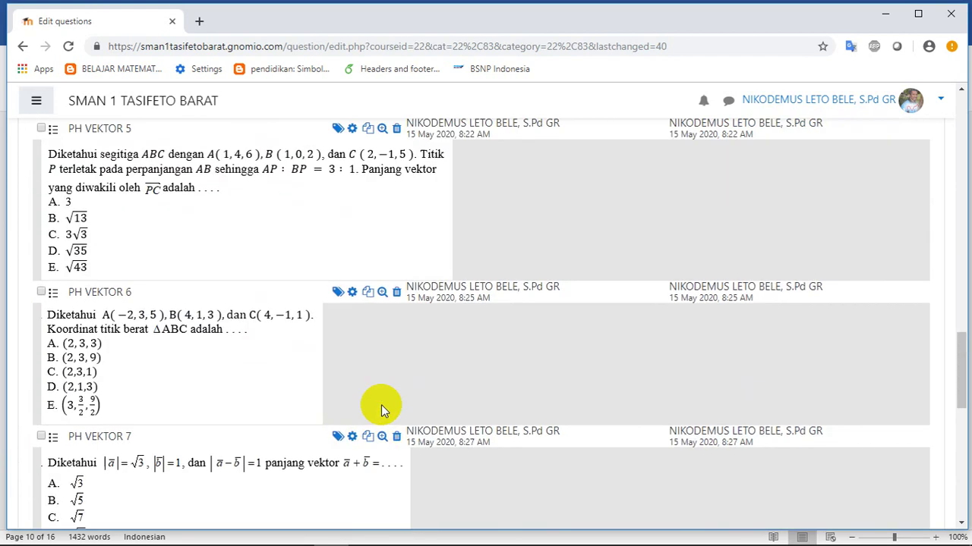
scroll(382, 403, up, 10)
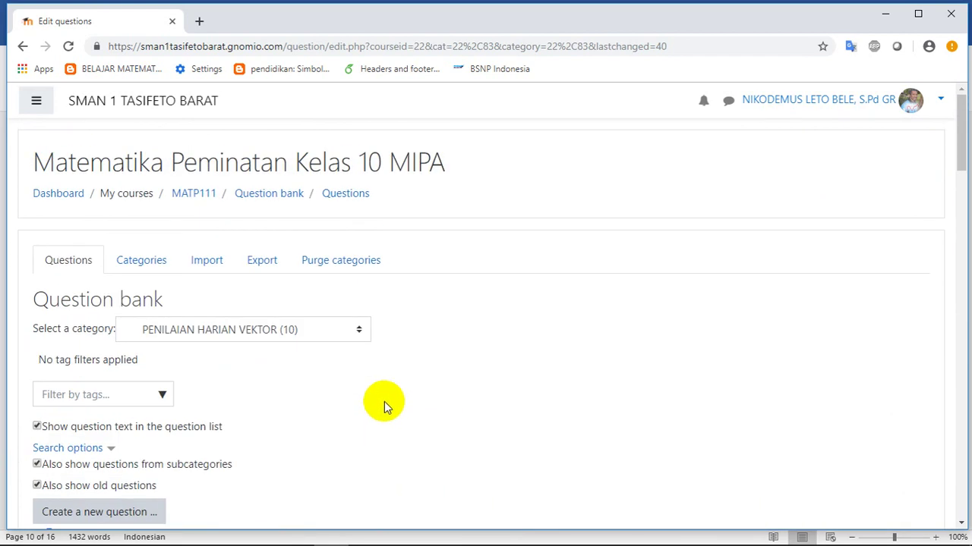
Return to the MATP111 course page and start adding an activity or resource at the end of the Vektor topic
click(190, 198)
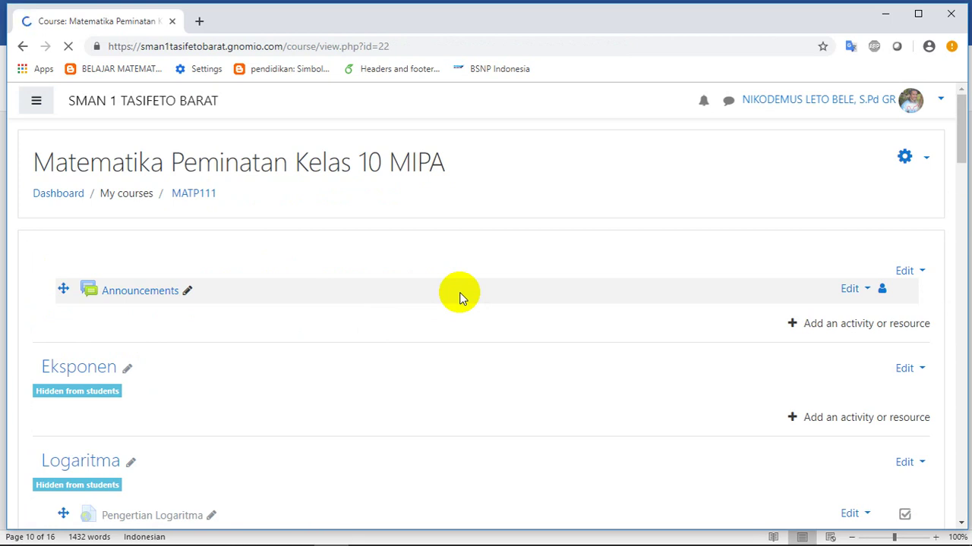
scroll(459, 292, down, 9)
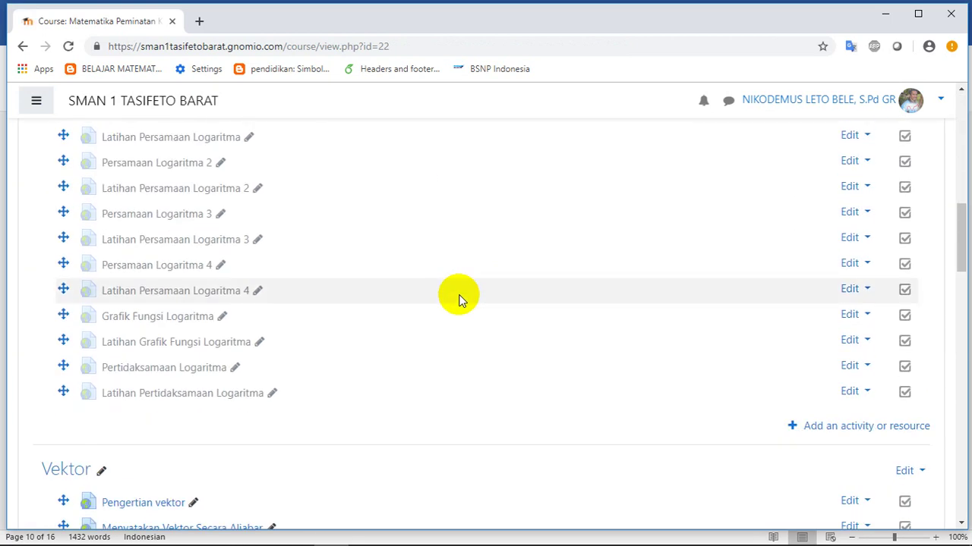
scroll(459, 299, down, 17)
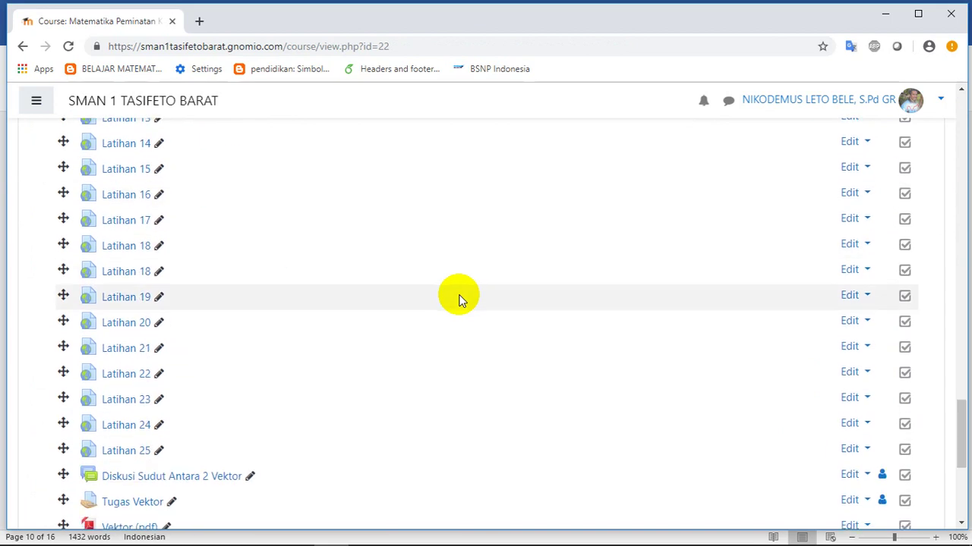
scroll(459, 298, down, 4)
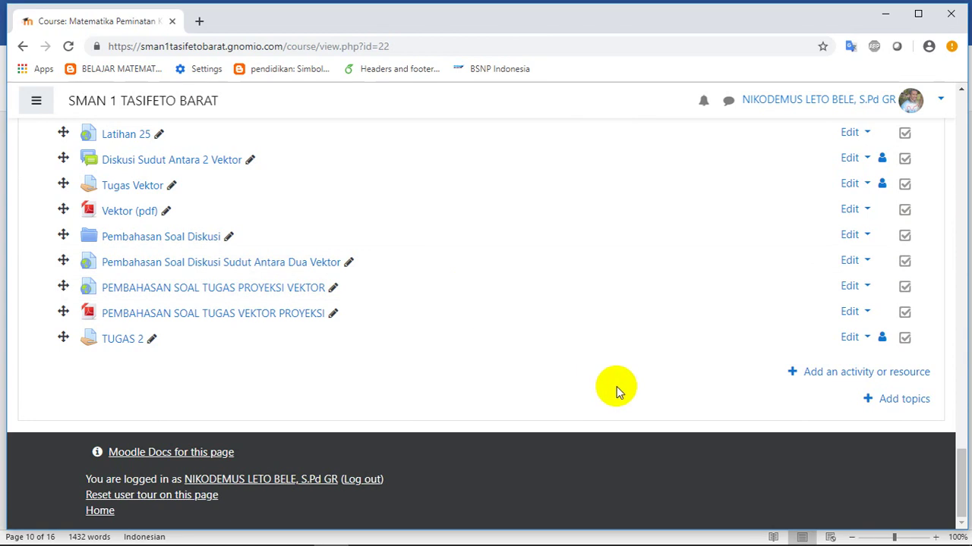
click(826, 378)
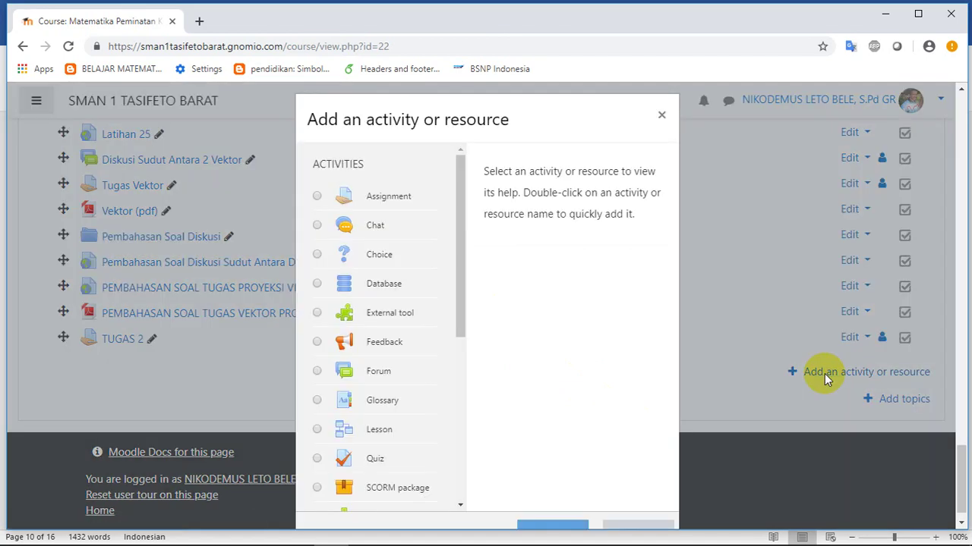
Choose Quiz as the activity type, read its description and add it to the Vektor topic
drag(459, 259, 466, 317)
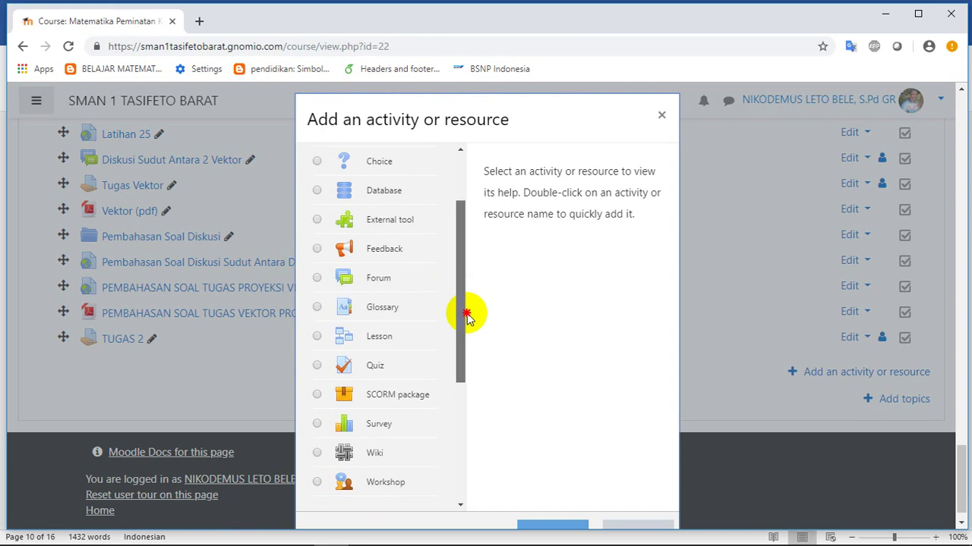
scroll(425, 321, down, 1)
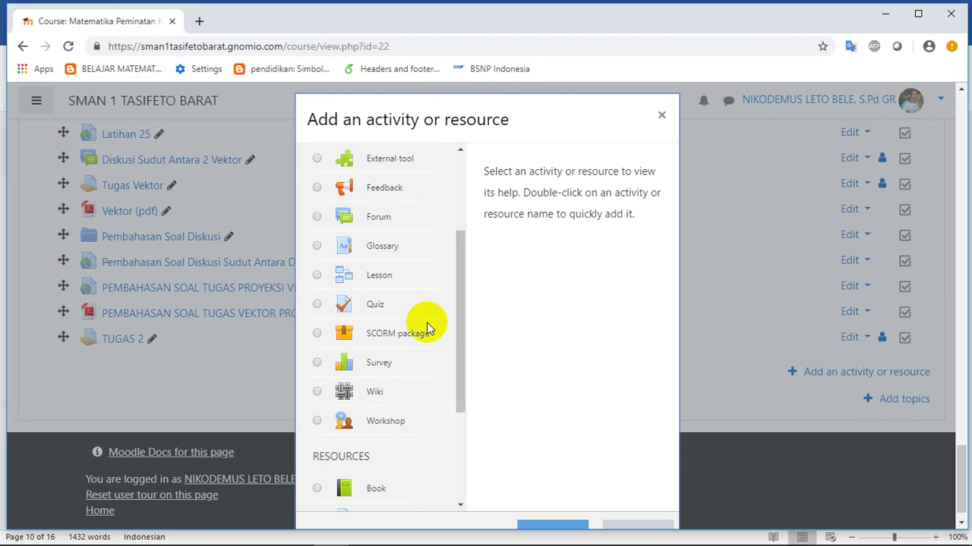
click(371, 307)
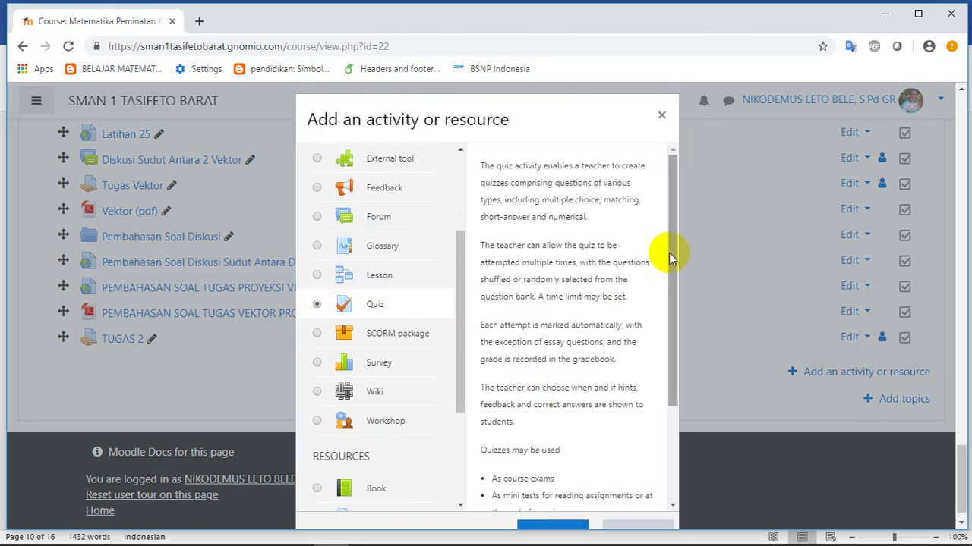
drag(669, 253, 670, 310)
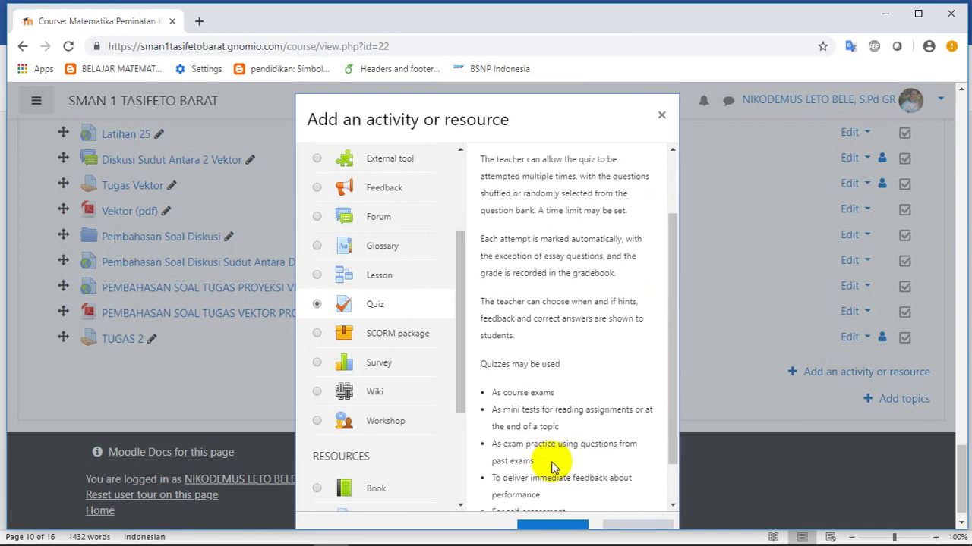
scroll(554, 466, down, 1)
scroll(963, 501, down, 1)
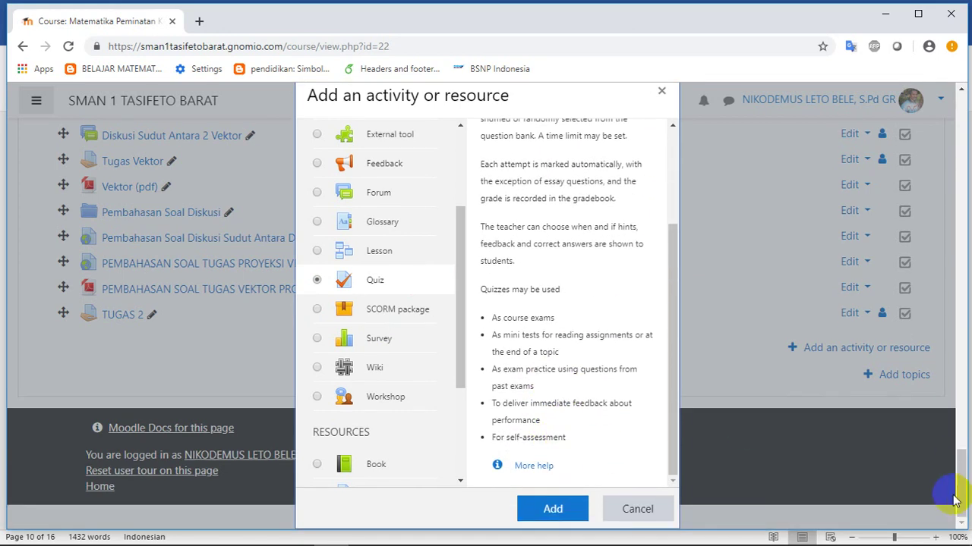
click(548, 512)
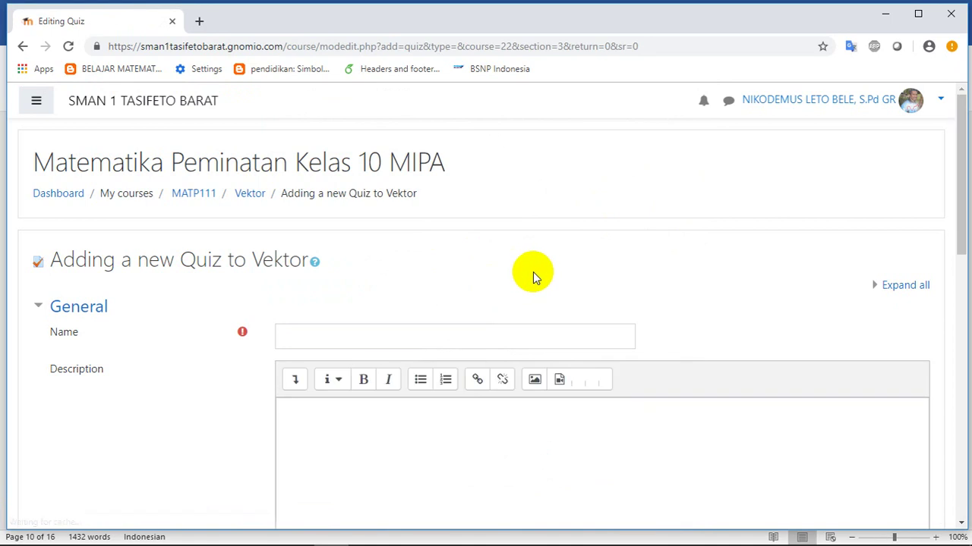
Name the new quiz PENILAIAN HARIAN VEKTOR
scroll(533, 271, down, 1)
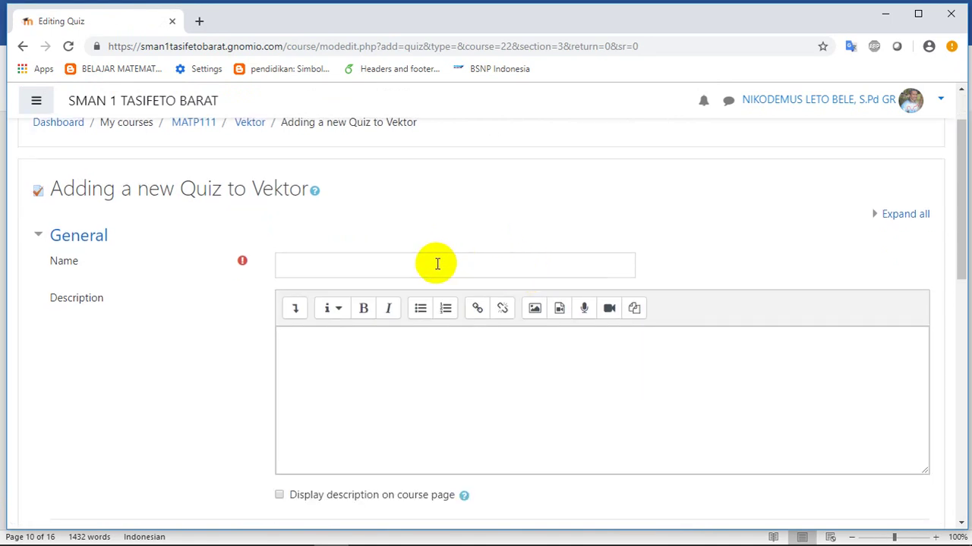
click(436, 263)
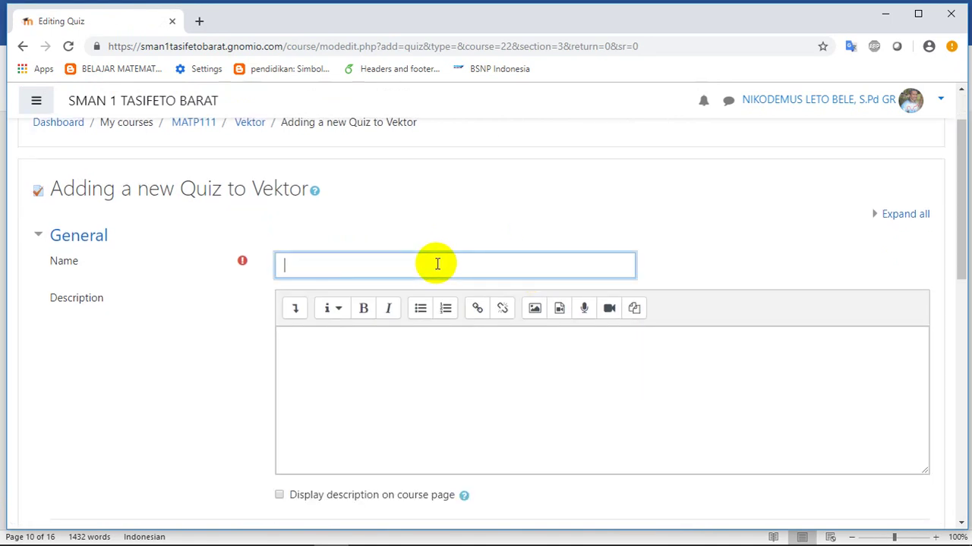
text(PENILAIAN HA)
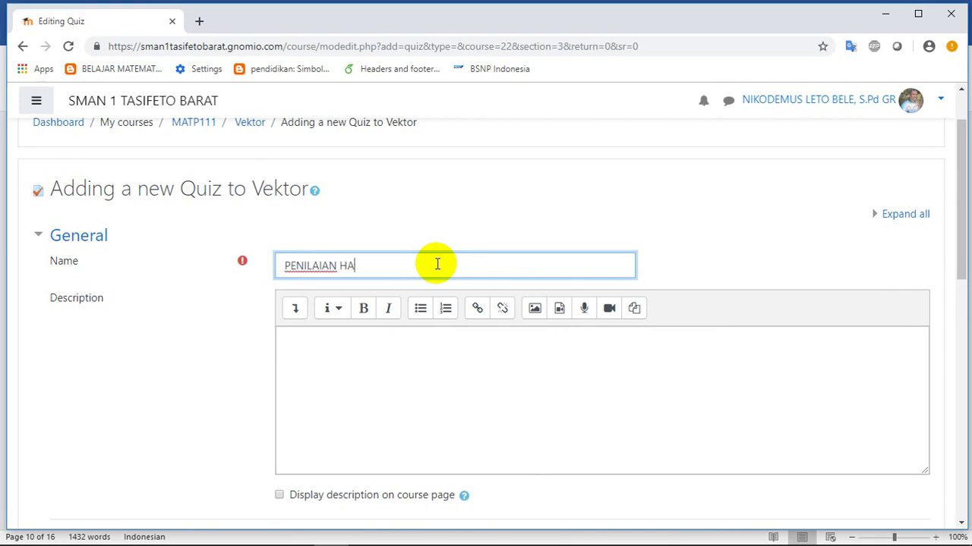
text(RIAN VEKTOR)
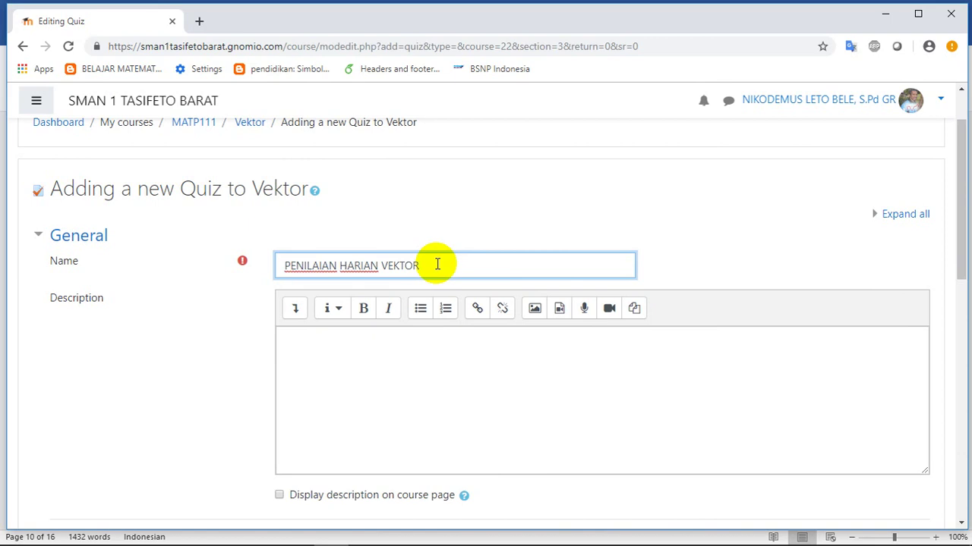
Look over the quiz setting sections and enter MATA PELAJARAN : MATEMATIKA MINAT as the first line of the quiz description
scroll(457, 349, down, 5)
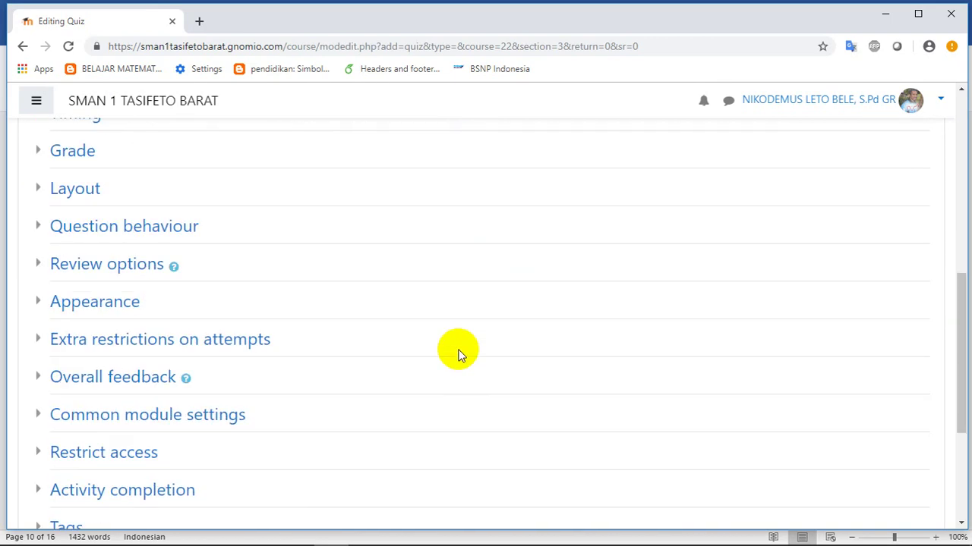
scroll(458, 353, up, 4)
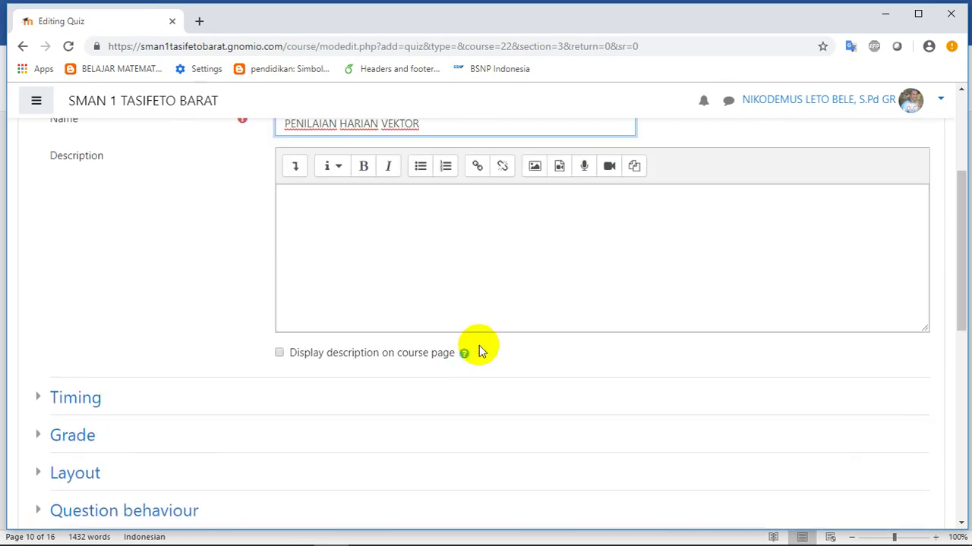
scroll(540, 279, up, 2)
scroll(497, 349, down, 1)
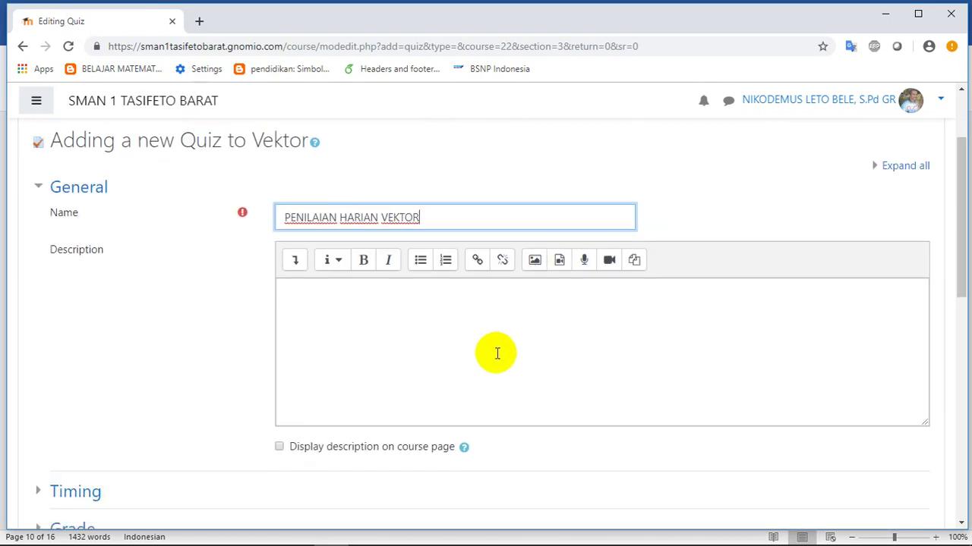
scroll(477, 351, down, 2)
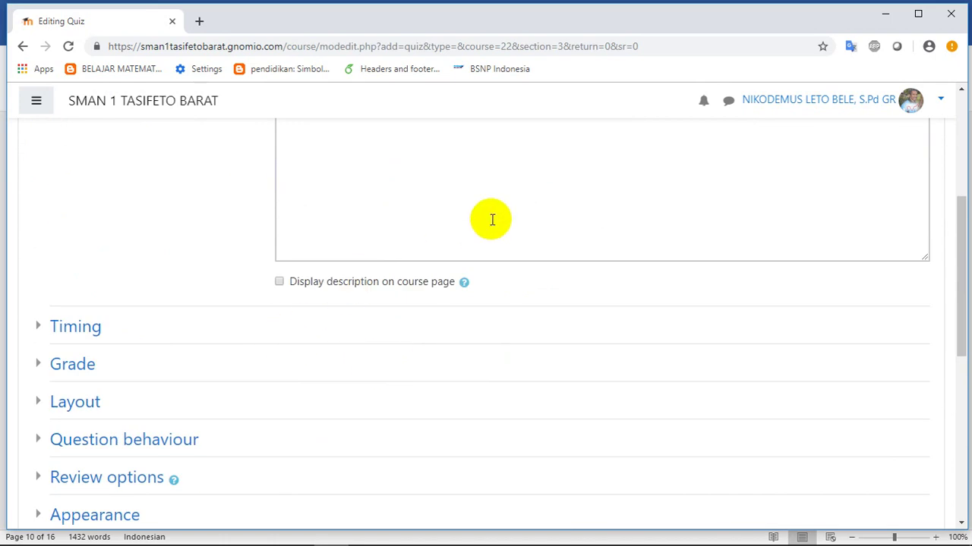
scroll(489, 228, up, 1)
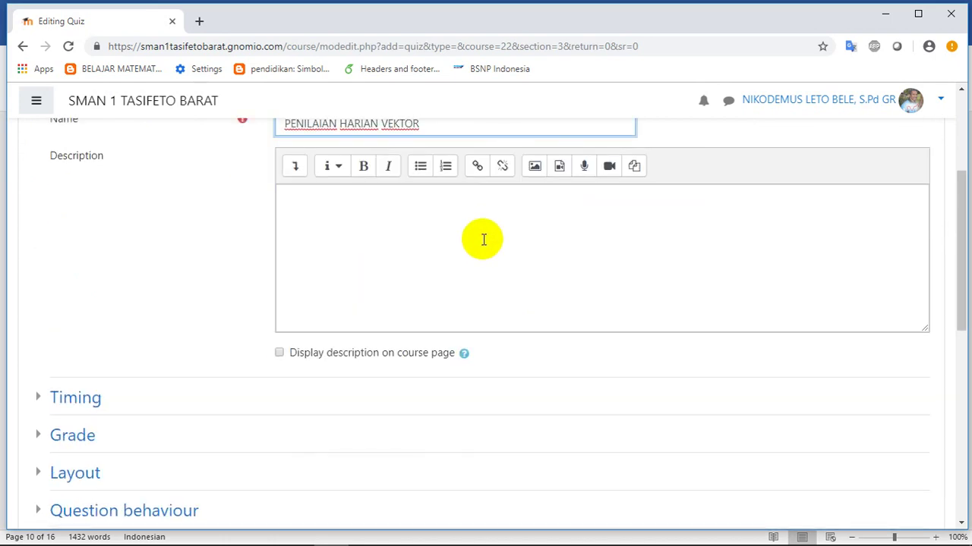
click(338, 199)
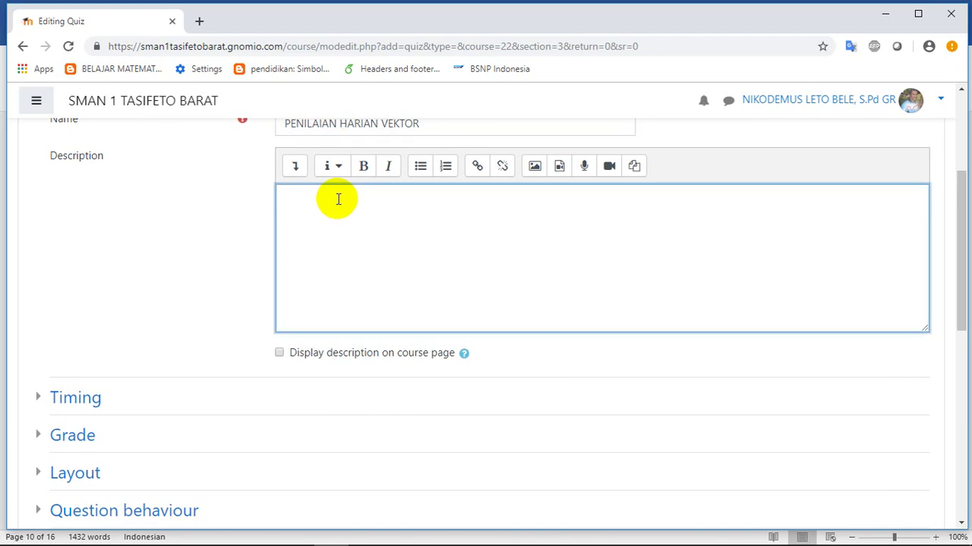
text(MATA PELAJARAN : MA)
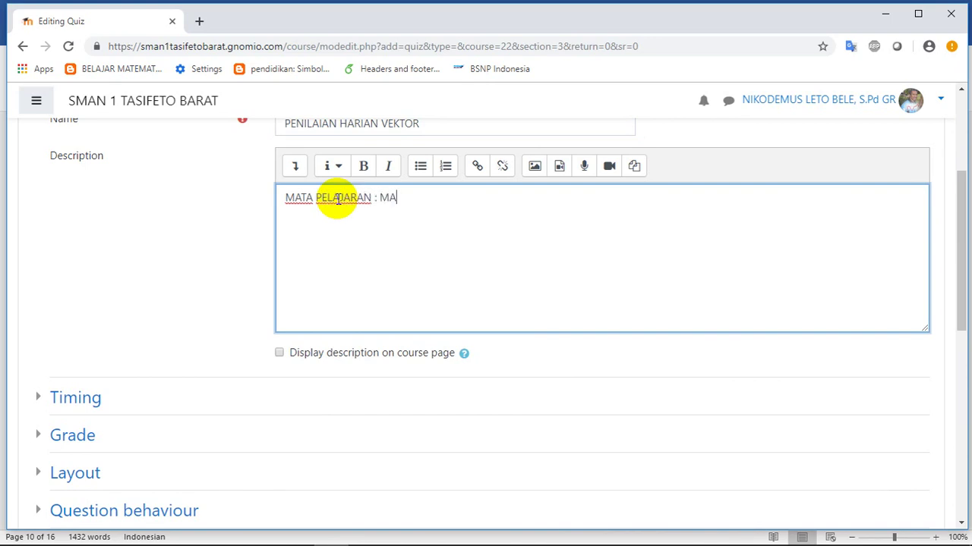
text(TEMATIKA M)
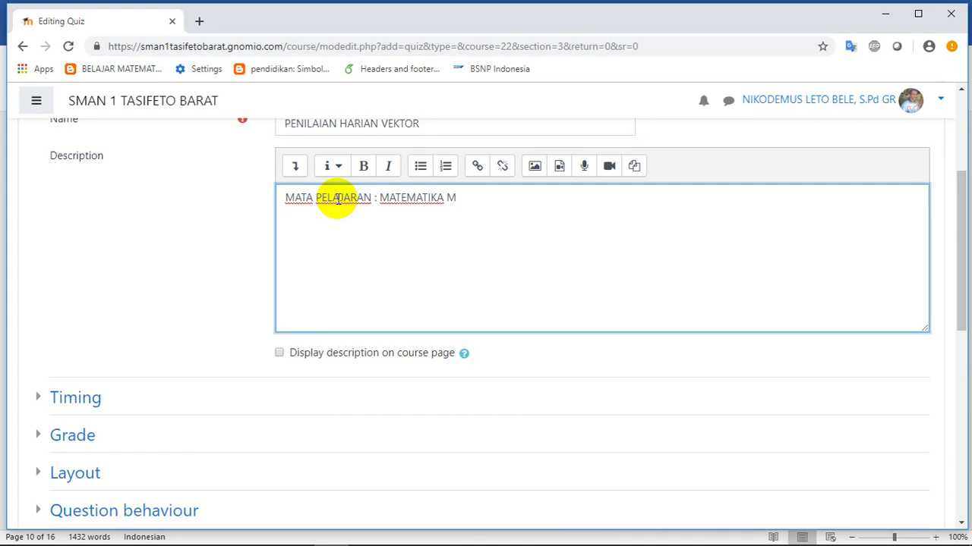
text(INAT)
Add the lines KELAS : X MIPA and SEMESTER : 2 to the quiz description
key(Return)
text(KELAS )
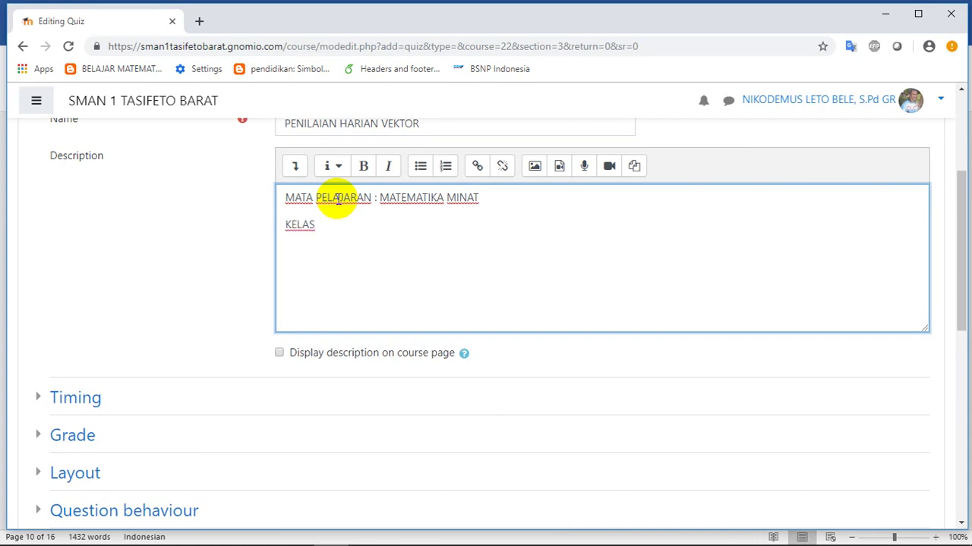
text(: X MIPA)
key(Return)
text(SEMES)
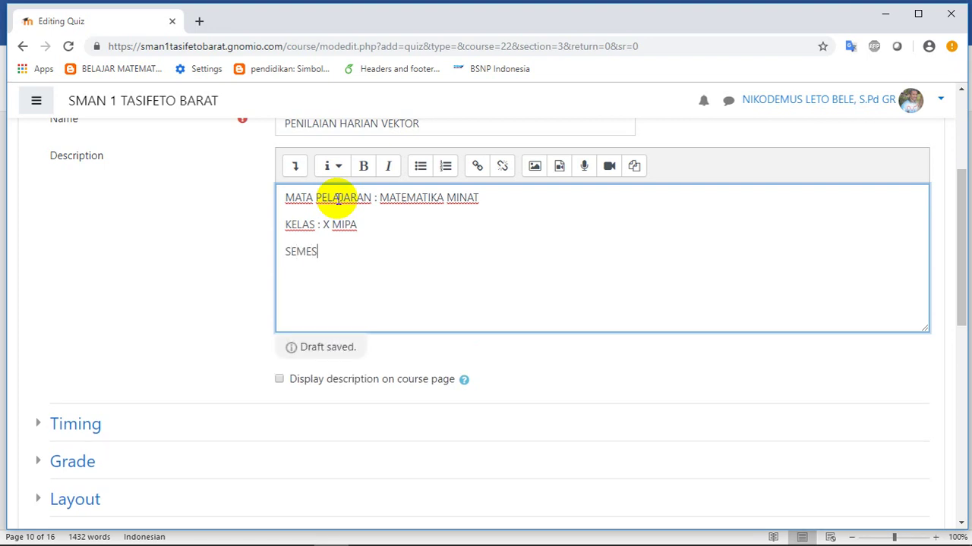
text(TER )
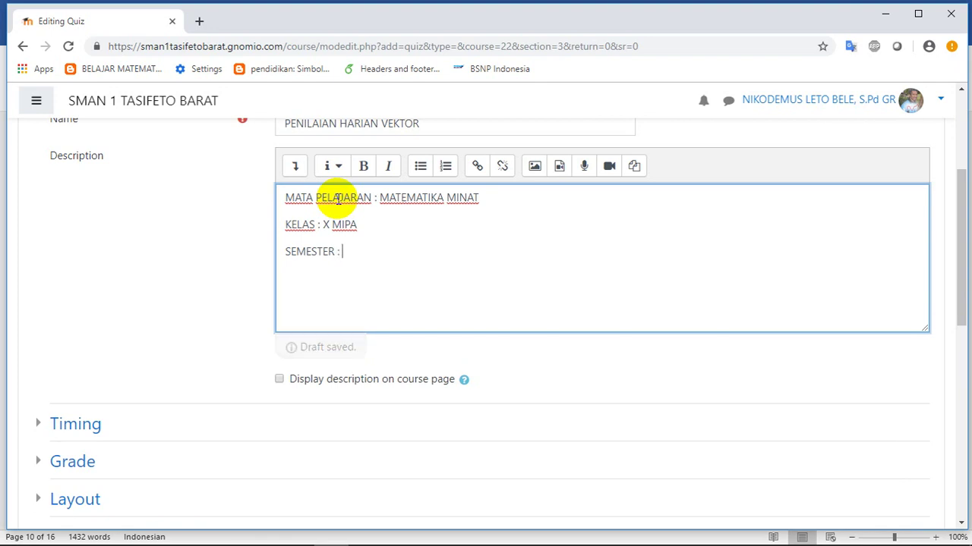
text(: 2)
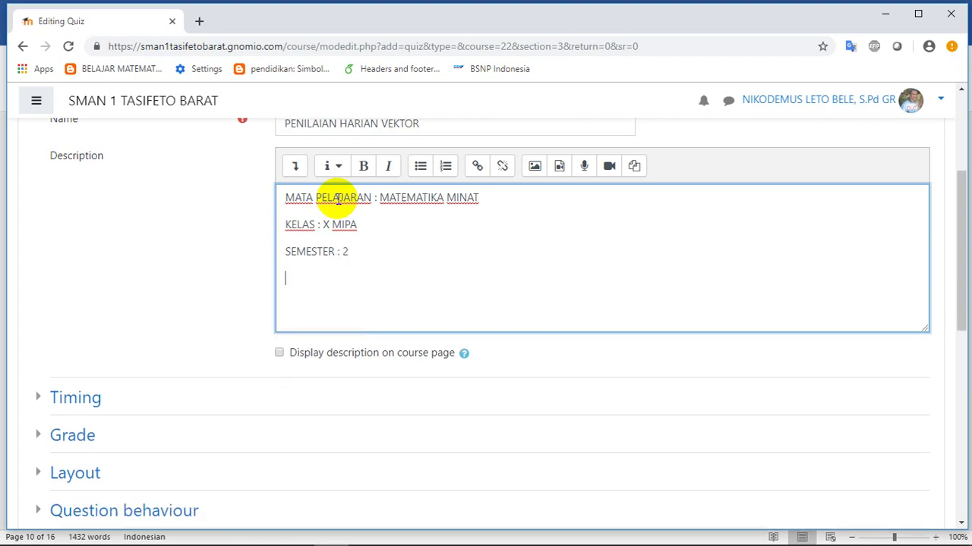
Add TAHUN PELAJARAN 2019/2020 as the last description line and have the description displayed on the course page
key(Return)
text(TAHUN PELAJARA)
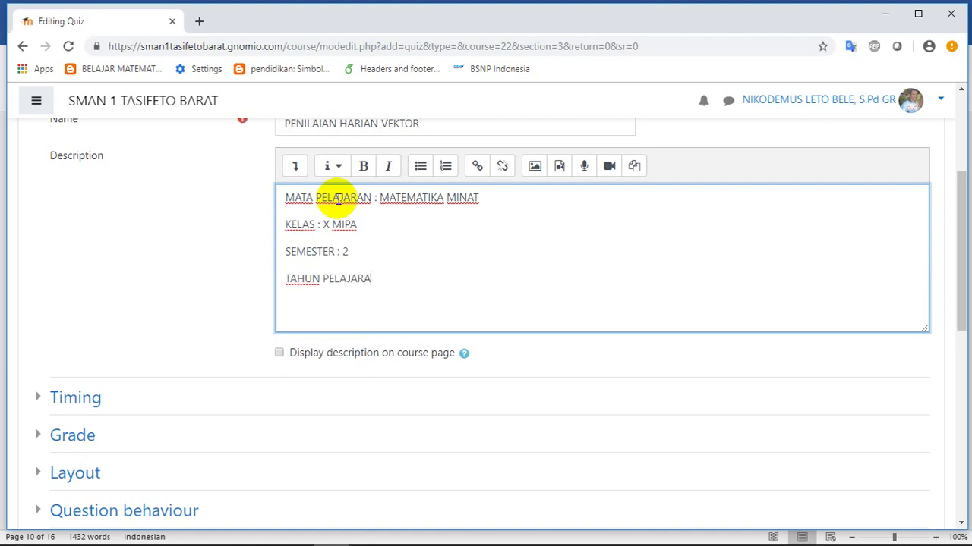
text(N 2019/2020)
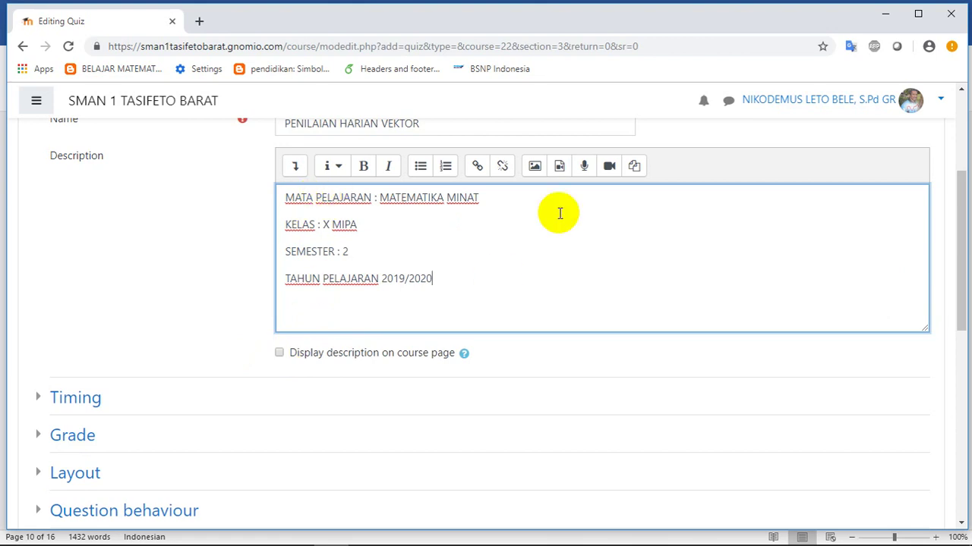
click(279, 353)
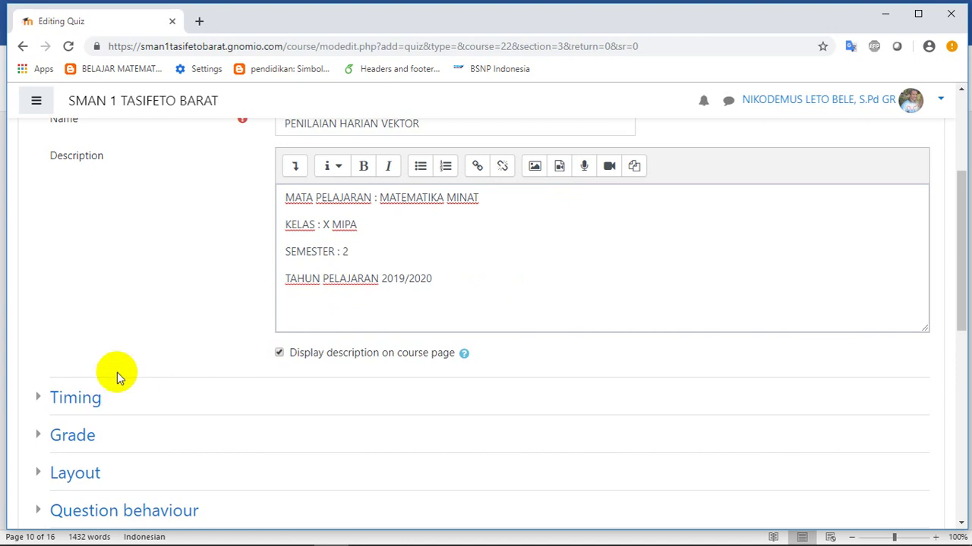
Enable the quiz opening time in the timing settings and set it to 18 May 2020, 08:00
click(41, 399)
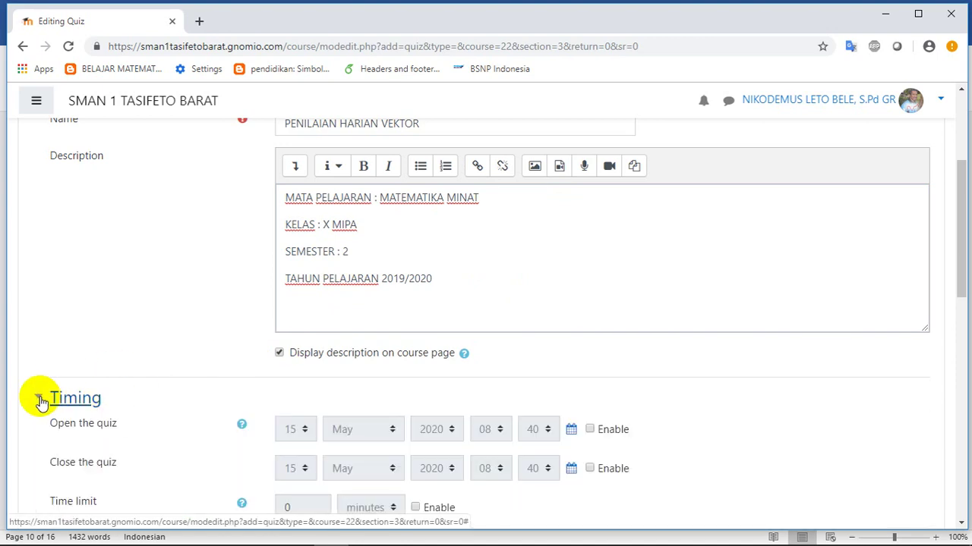
scroll(768, 401, down, 3)
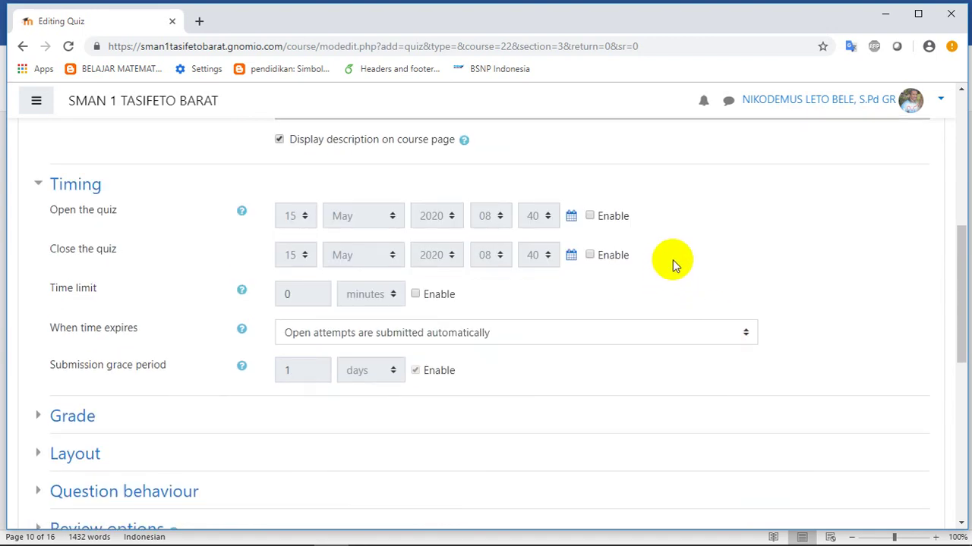
click(590, 217)
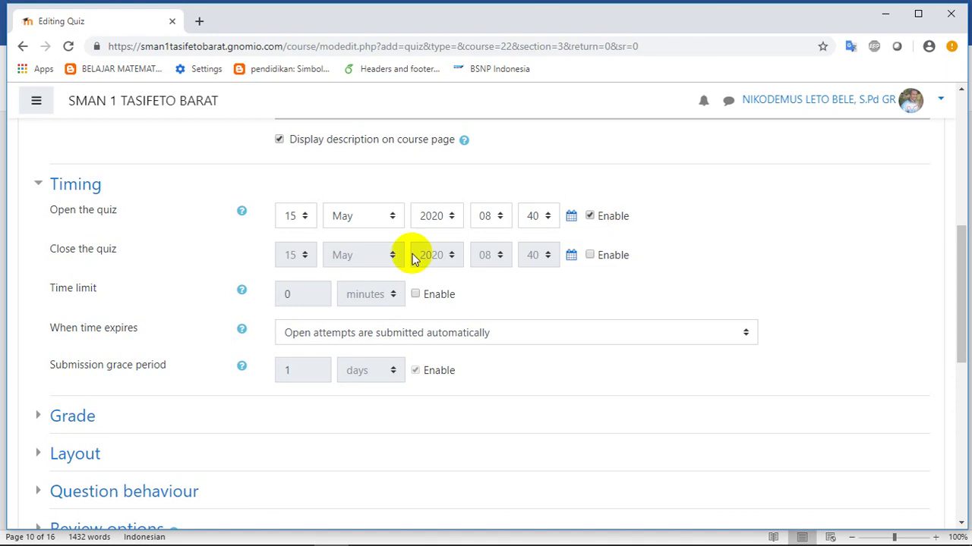
click(306, 217)
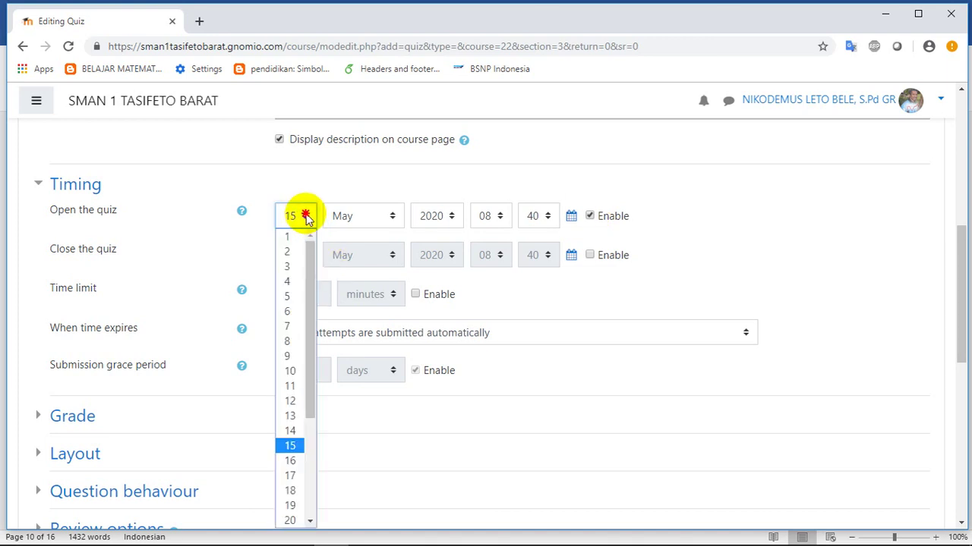
drag(313, 287, 310, 369)
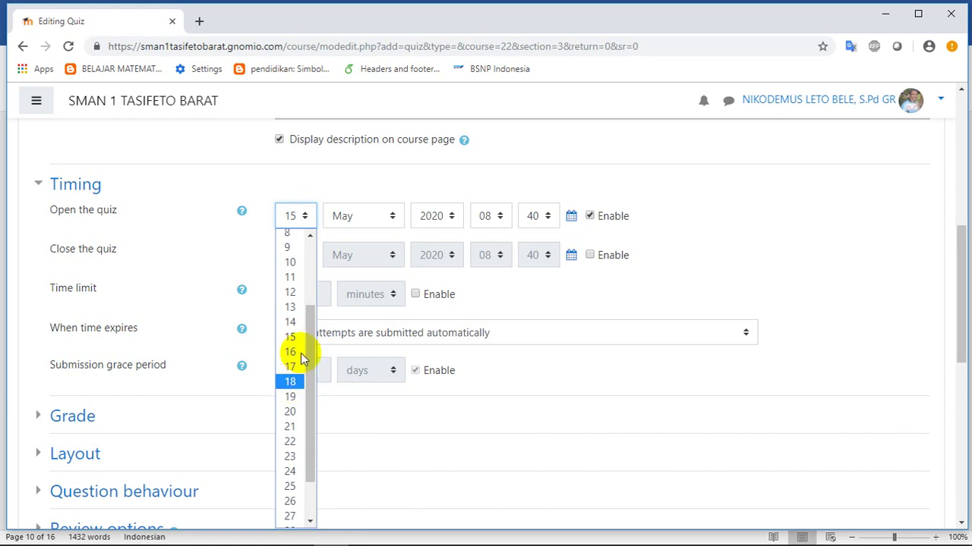
click(290, 379)
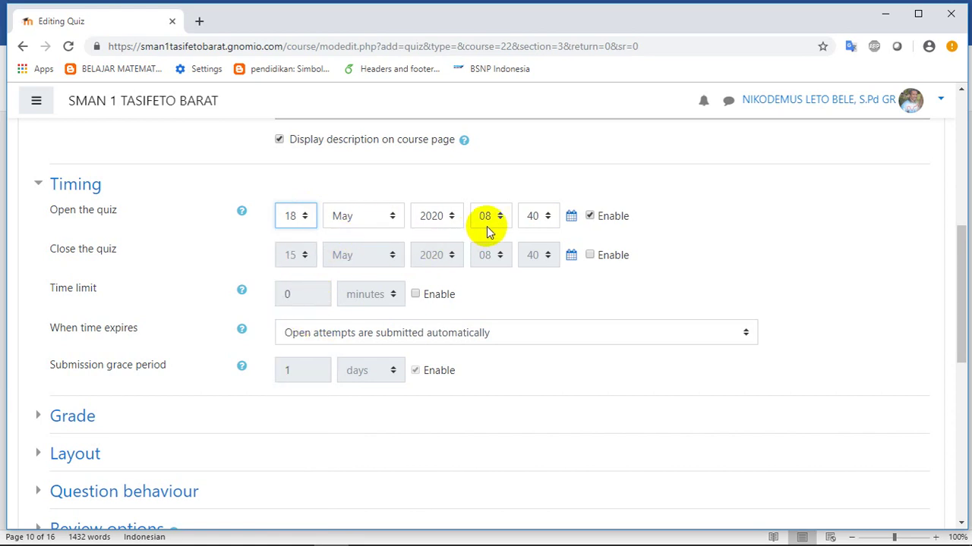
click(547, 217)
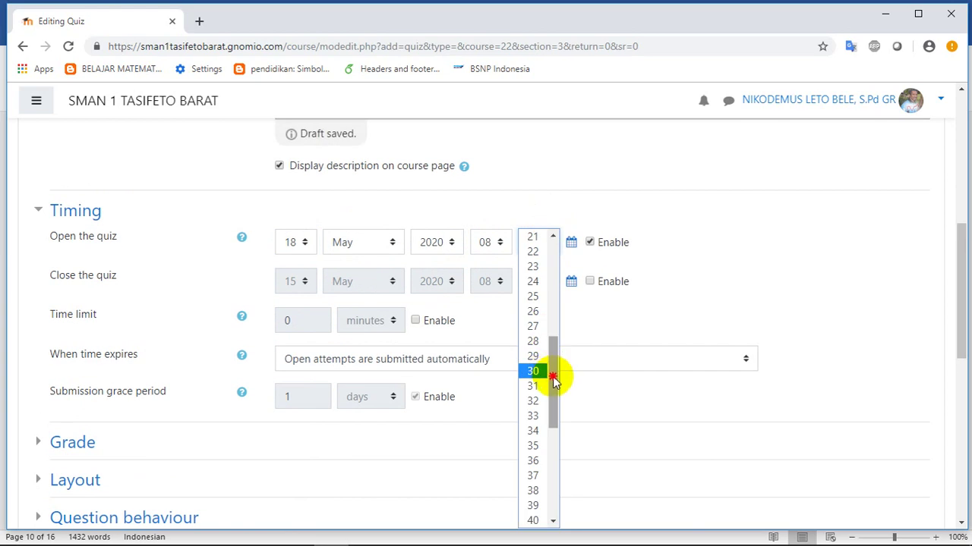
drag(553, 379, 572, 245)
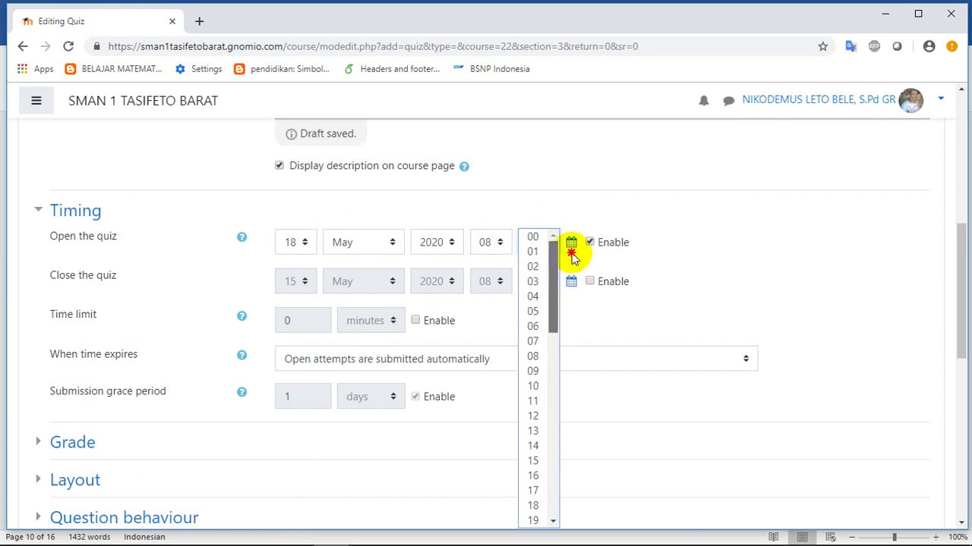
click(533, 238)
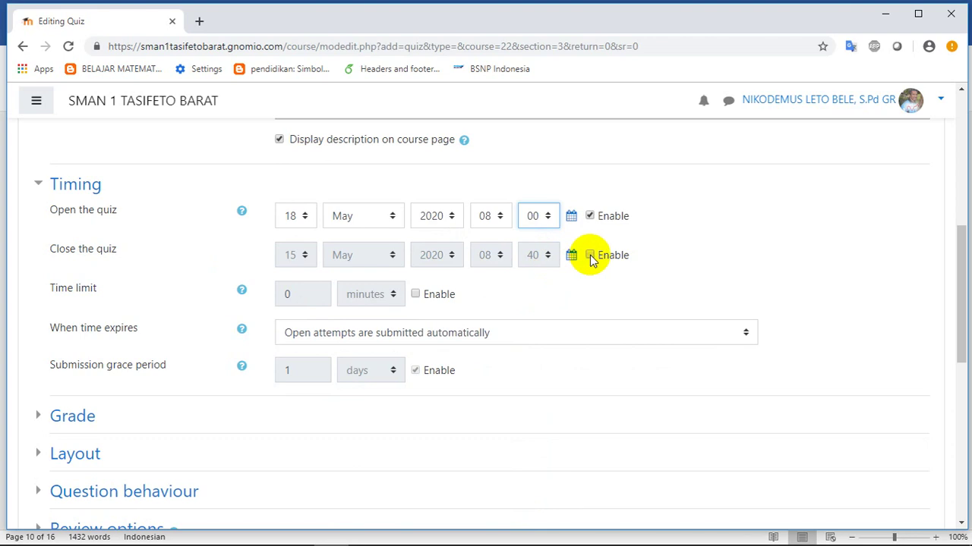
Enable the quiz closing time and set it to 18 May 2020, 08:00
click(590, 256)
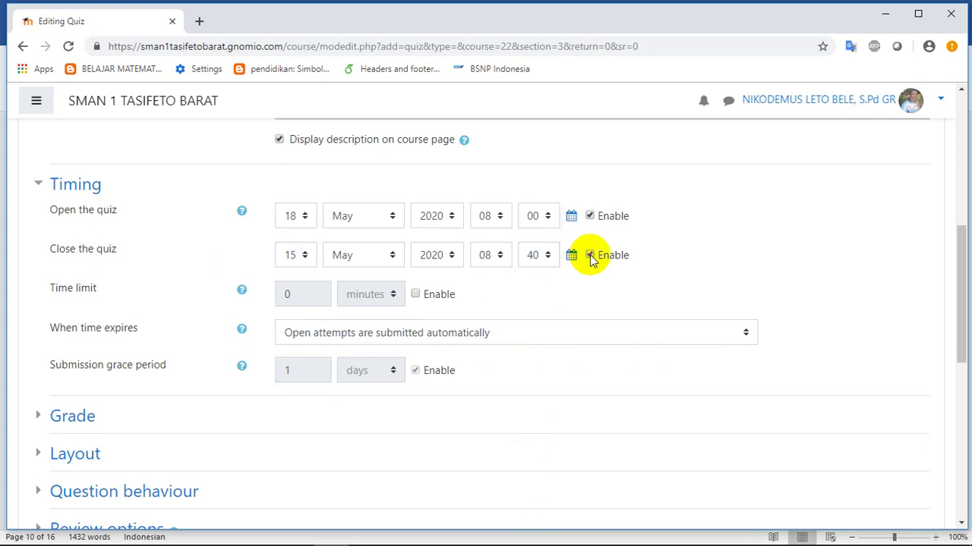
click(305, 256)
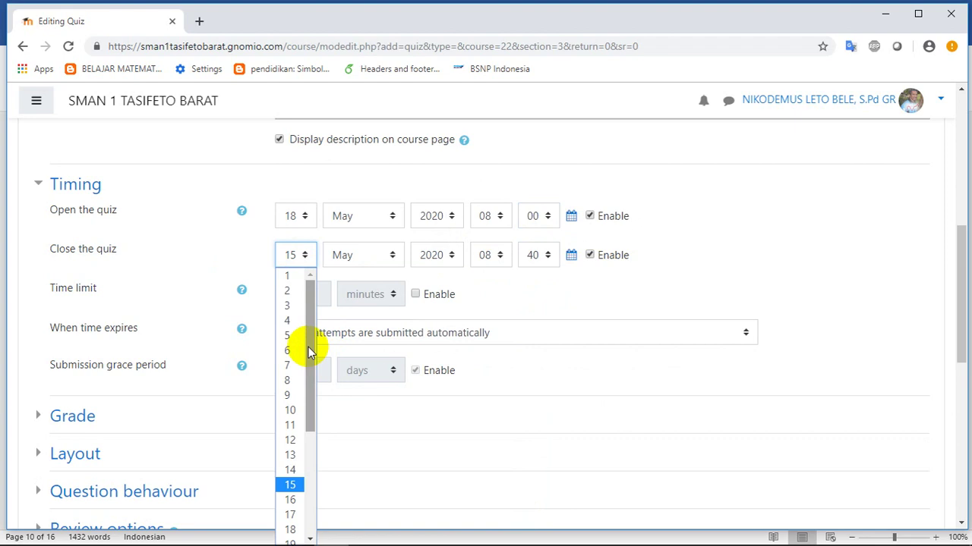
drag(309, 352, 314, 427)
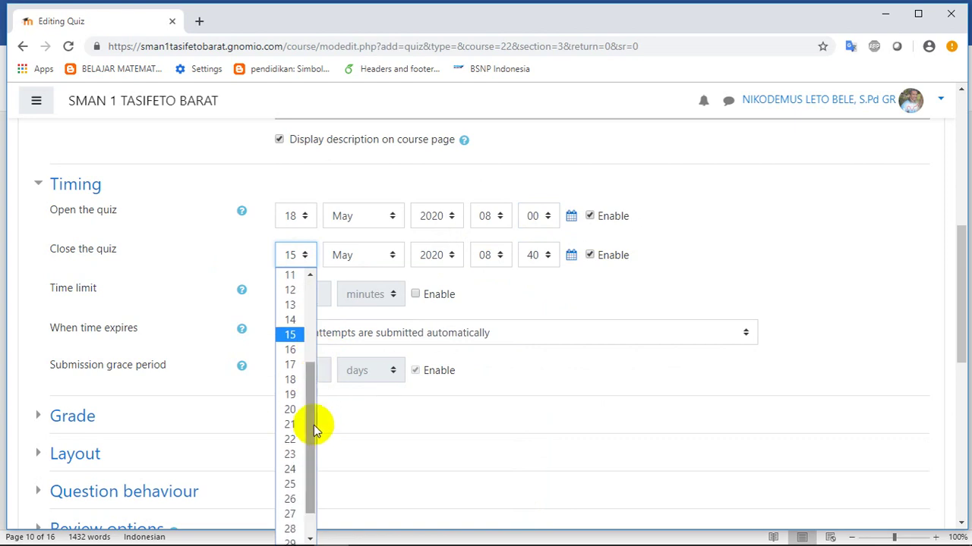
click(290, 383)
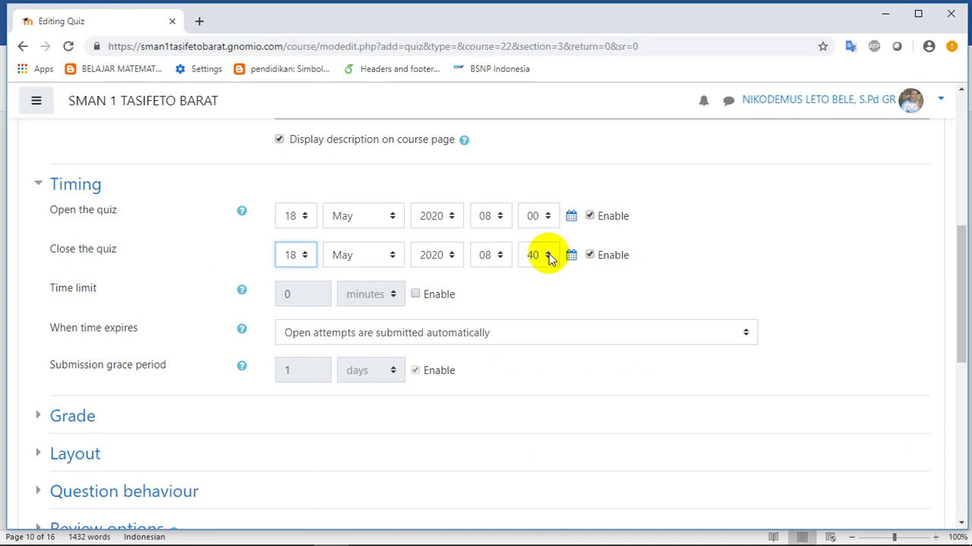
click(498, 258)
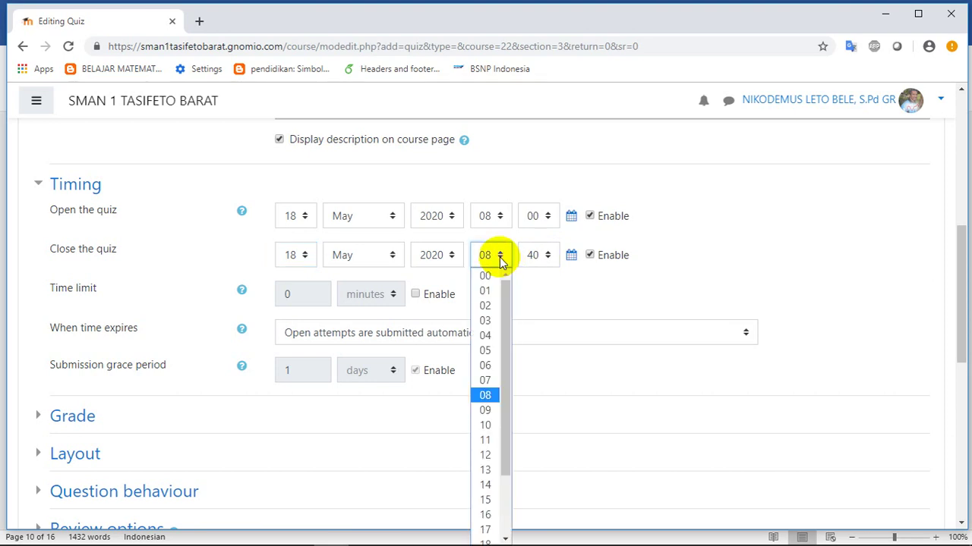
drag(507, 313, 484, 392)
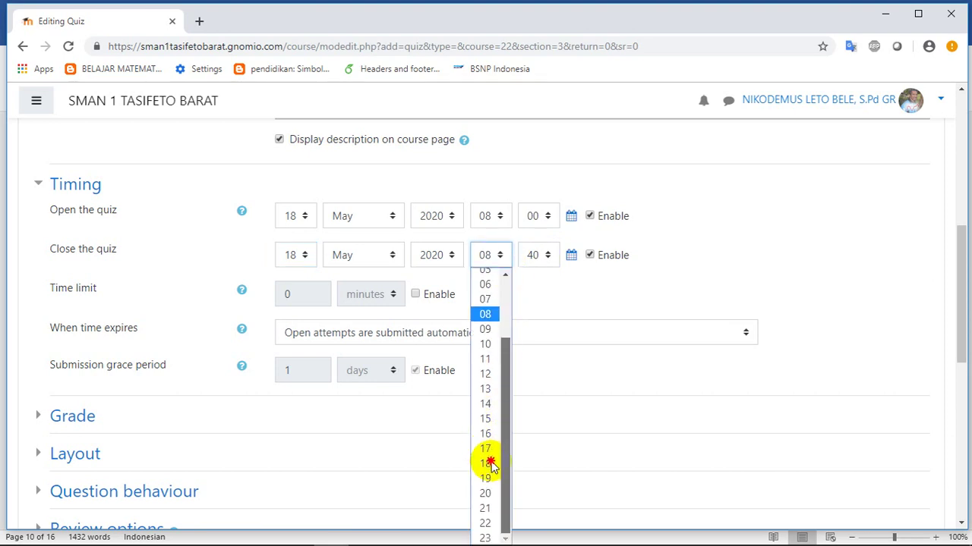
click(548, 256)
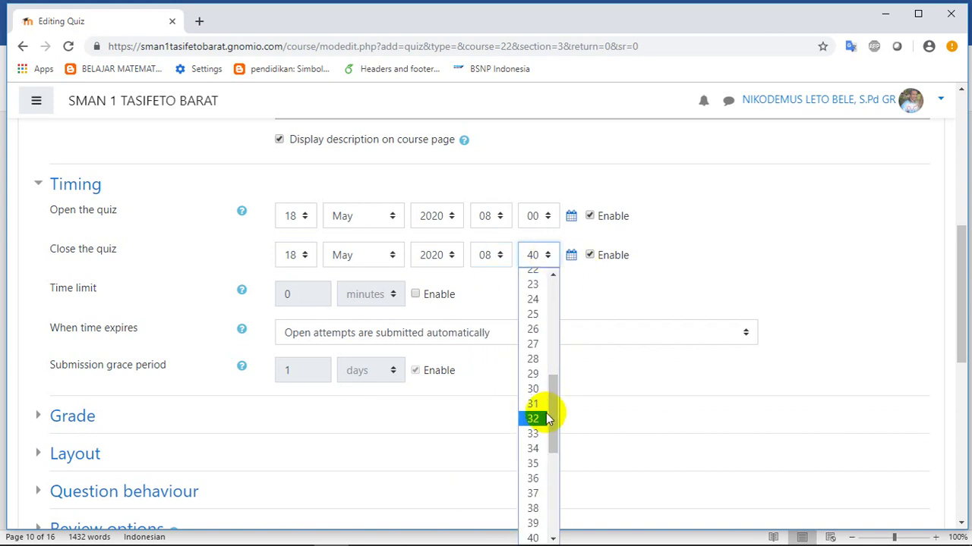
drag(555, 421, 568, 304)
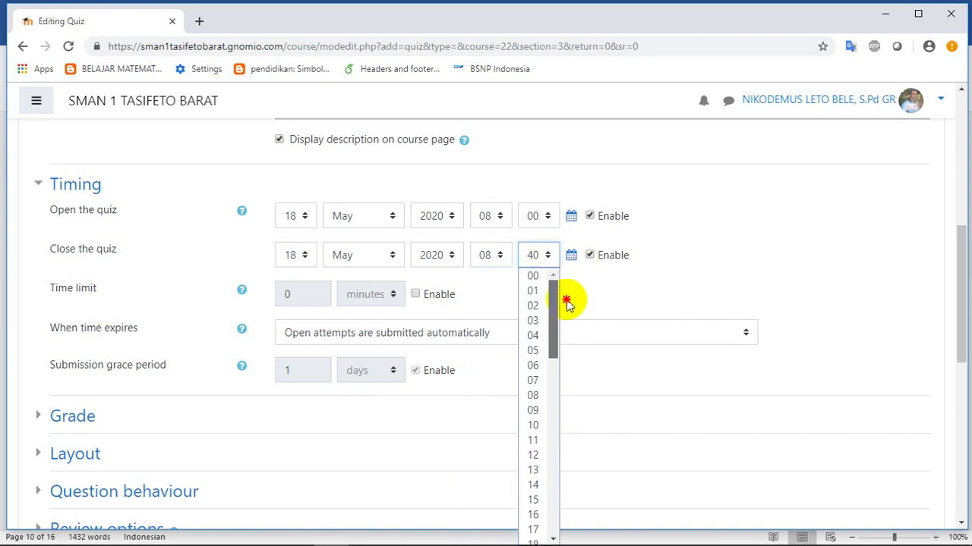
click(535, 277)
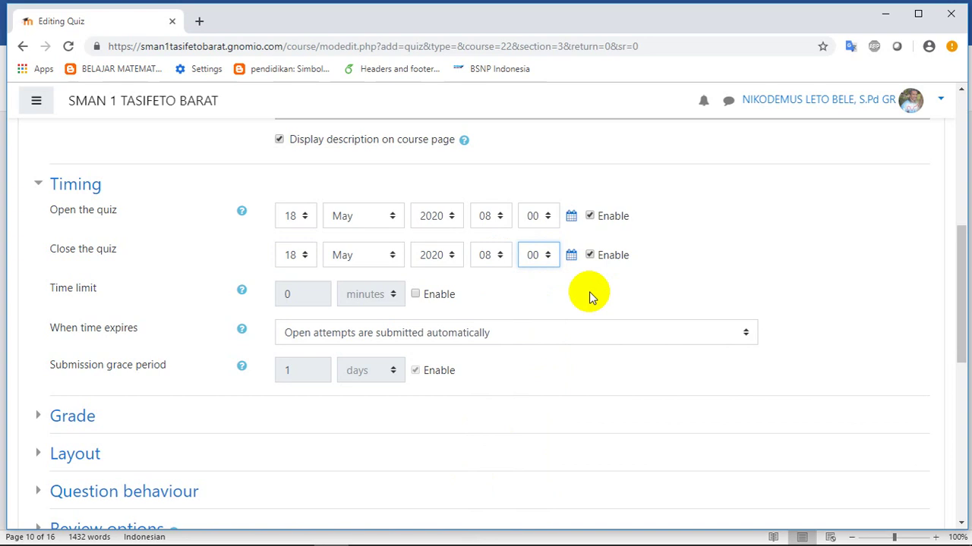
Enable the quiz time limit and set it to 30 minutes
click(416, 295)
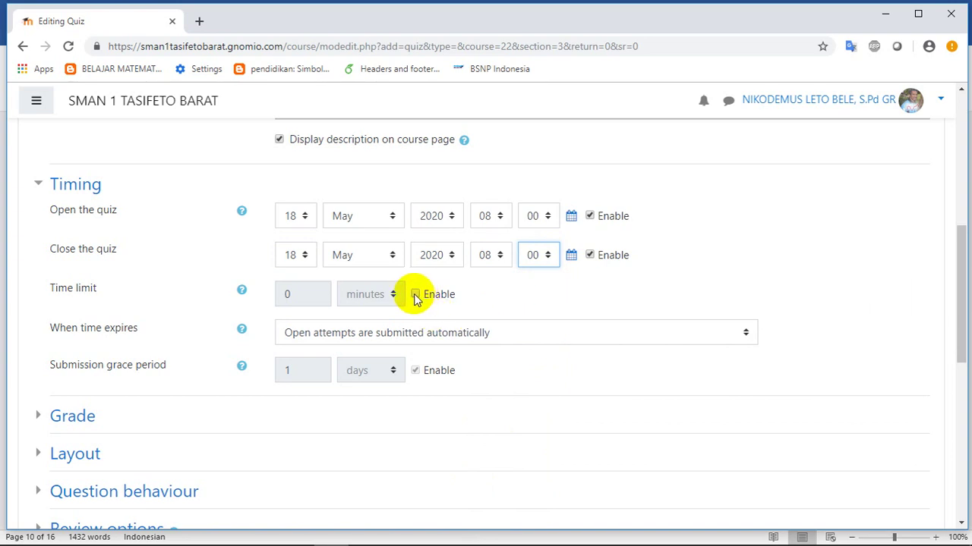
click(416, 295)
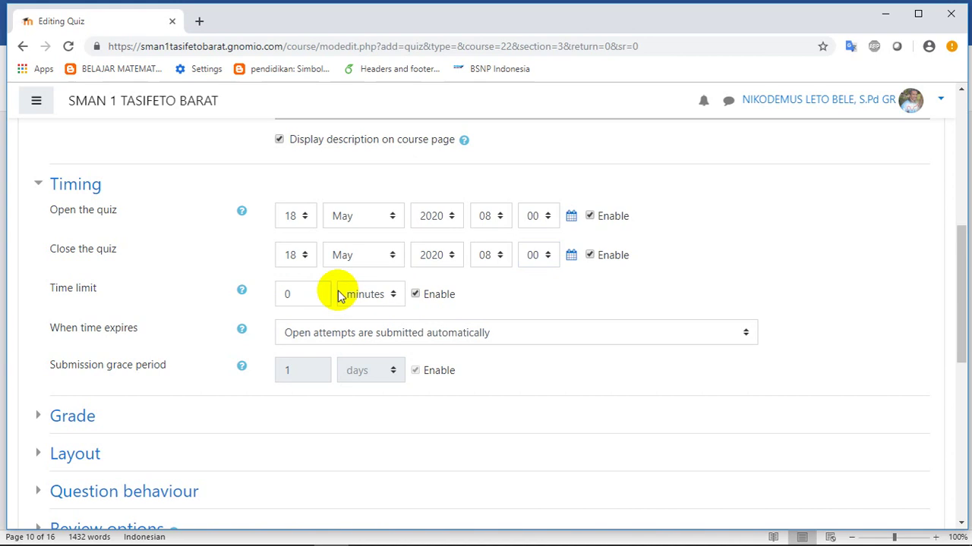
click(288, 296)
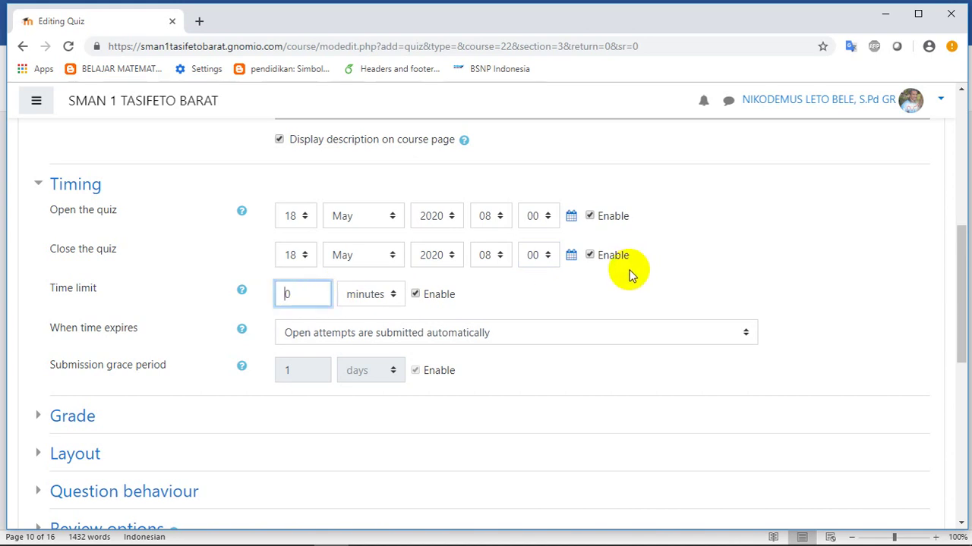
text(3)
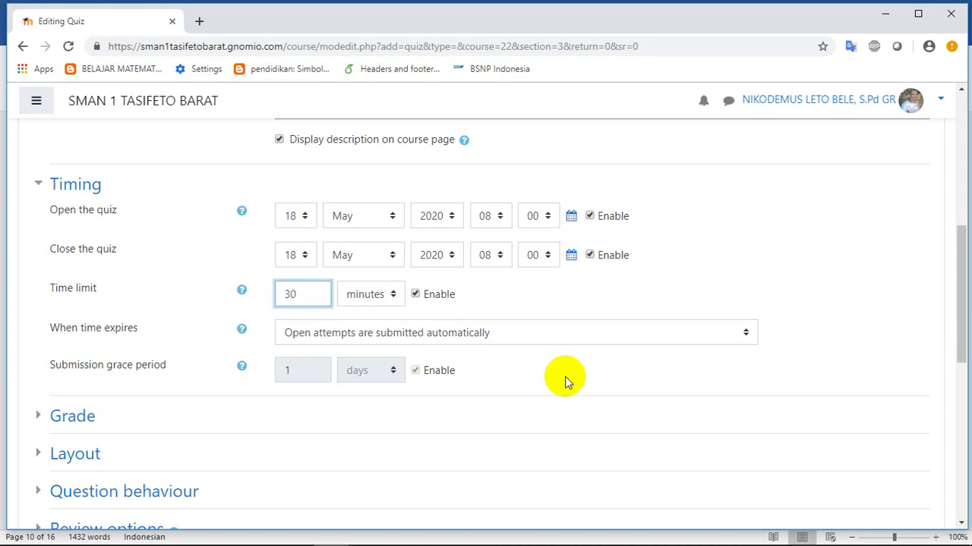
Expand the quiz's grade settings and set the grade to pass to 100
scroll(564, 376, down, 2)
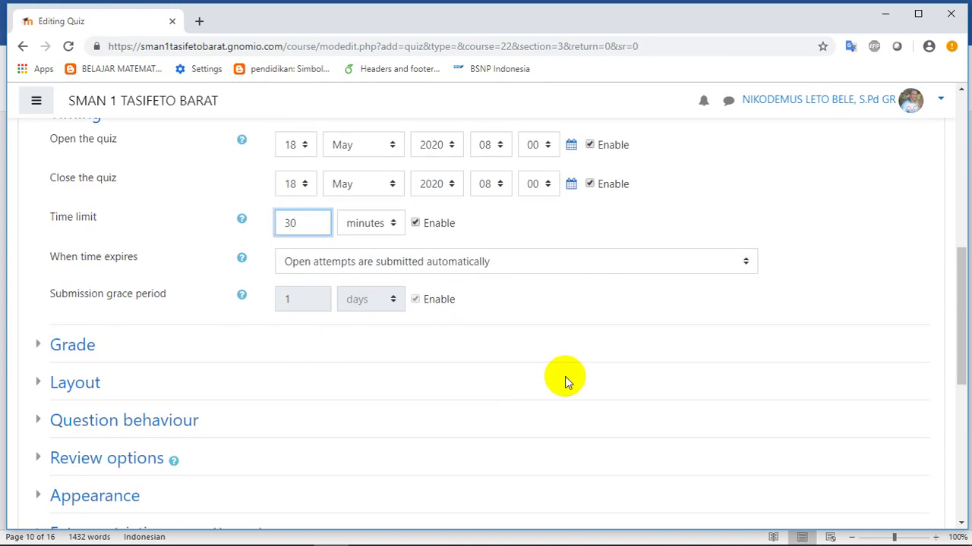
scroll(564, 377, up, 1)
scroll(565, 374, down, 1)
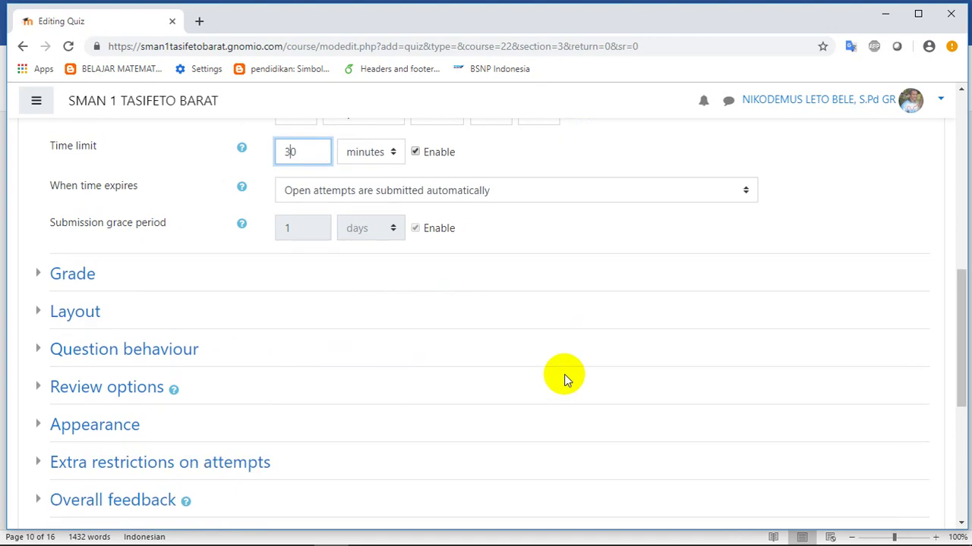
click(41, 279)
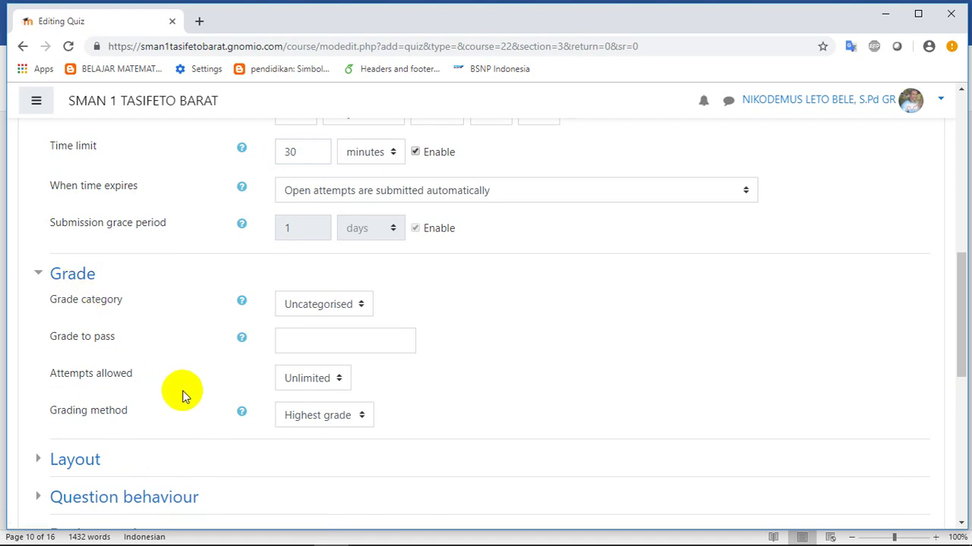
click(295, 343)
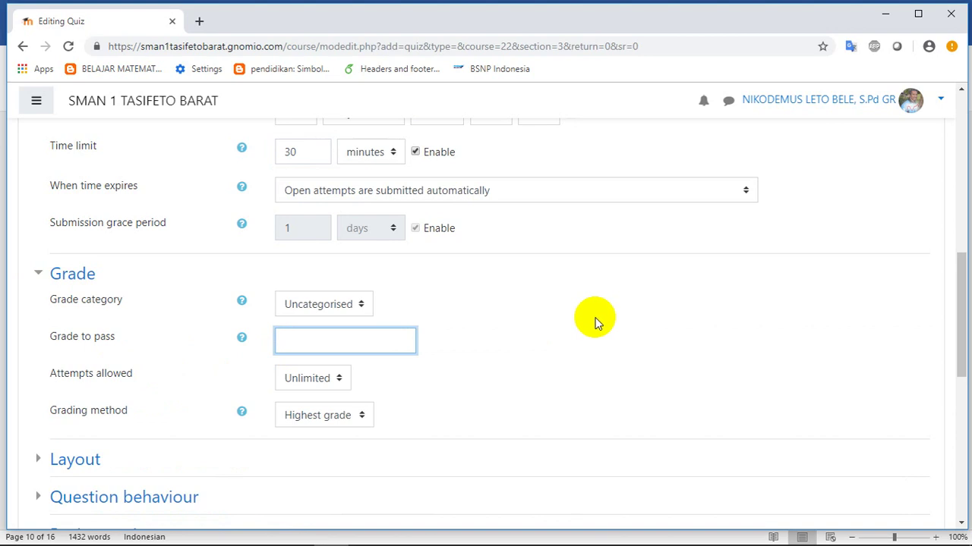
text(100)
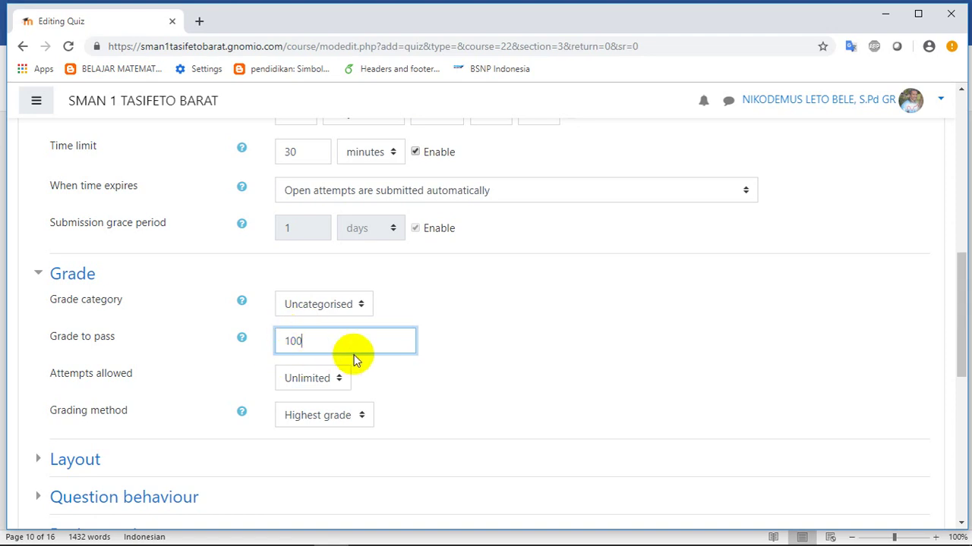
scroll(401, 395, down, 1)
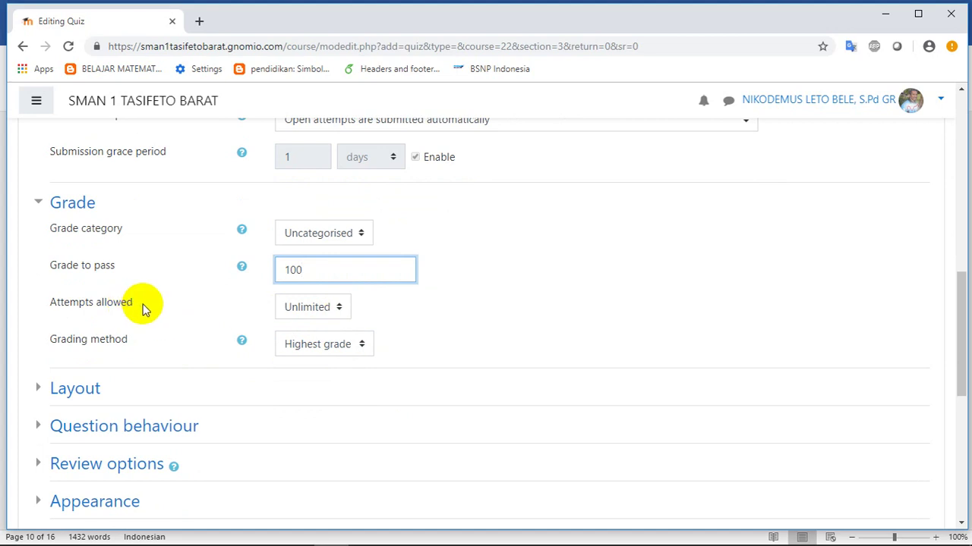
Limit the quiz to 1 allowed attempt in the grade settings
click(341, 309)
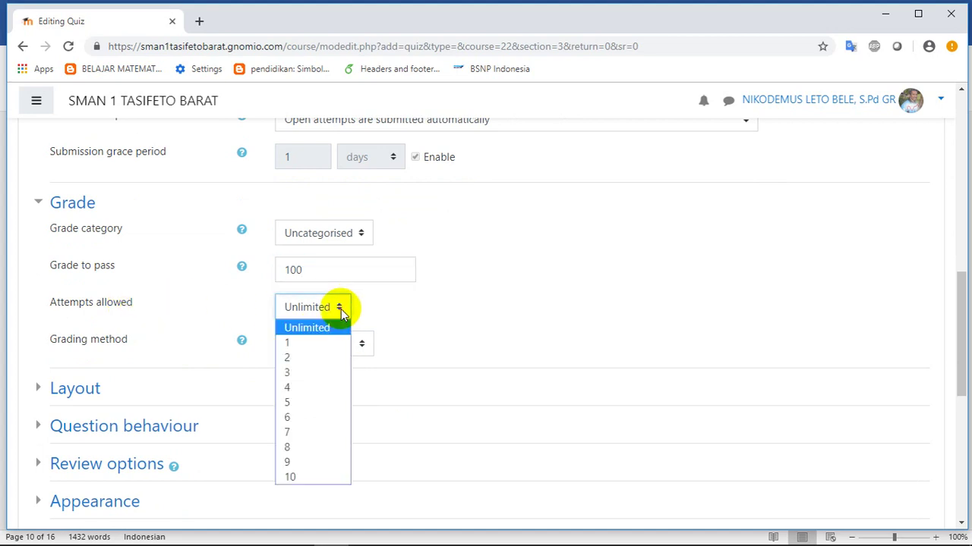
click(296, 345)
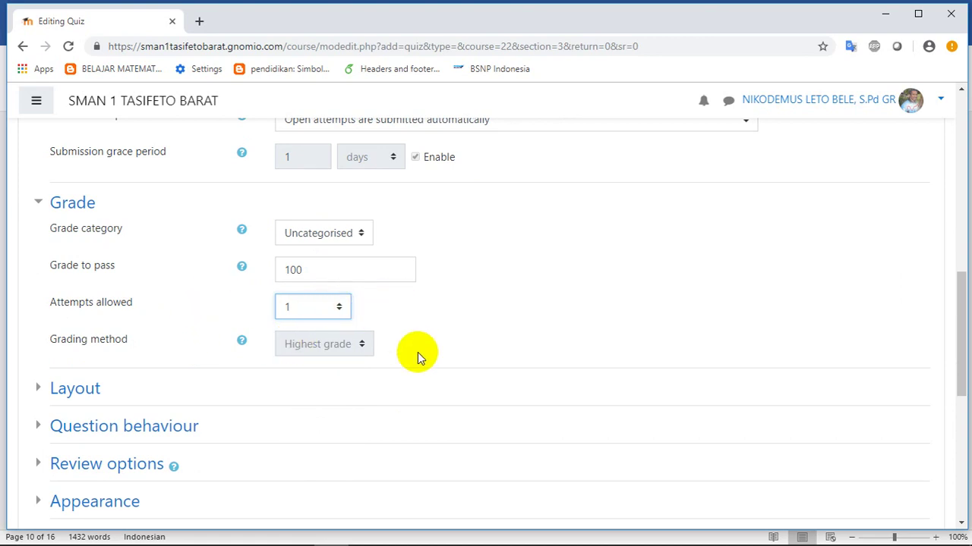
Expand the review options and keep only Marks selected for the period immediately after the attempt
scroll(418, 353, down, 1)
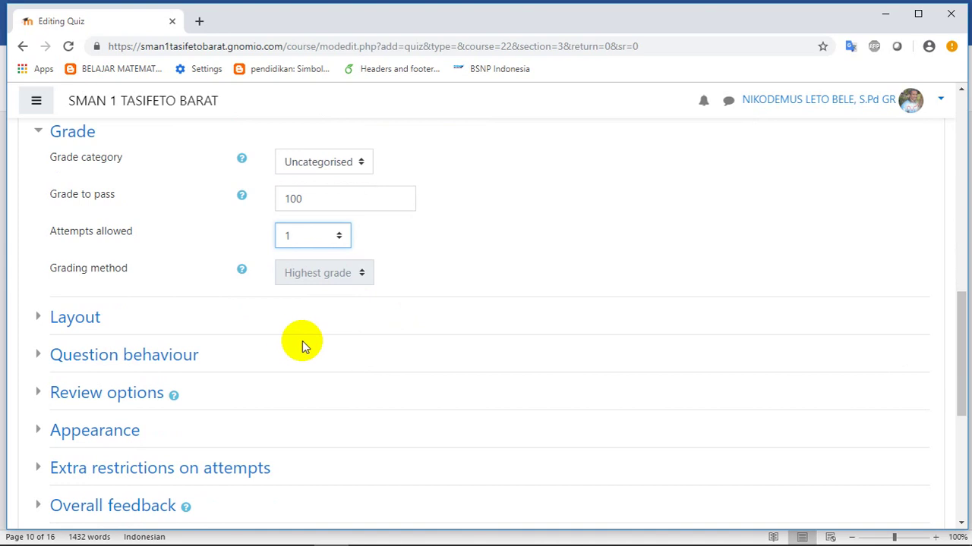
scroll(284, 338, down, 1)
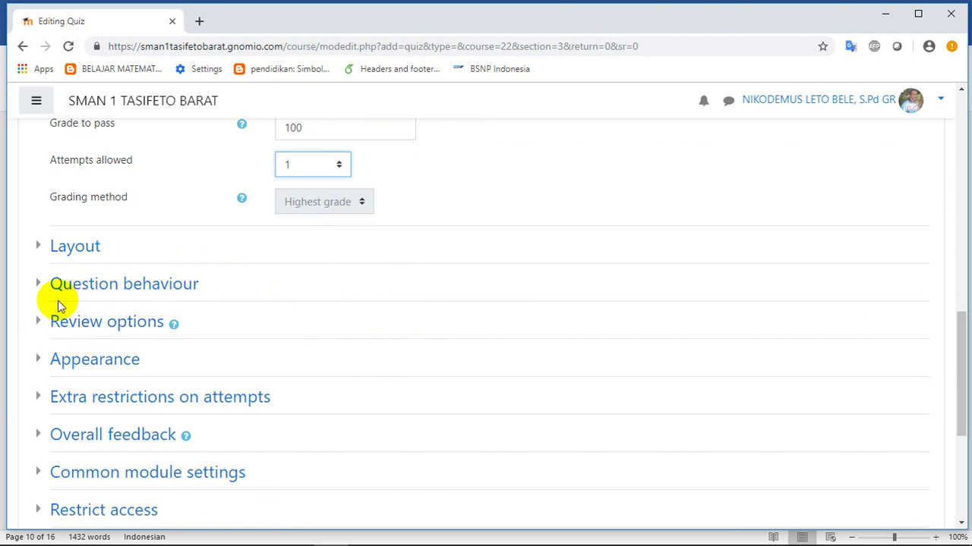
click(42, 323)
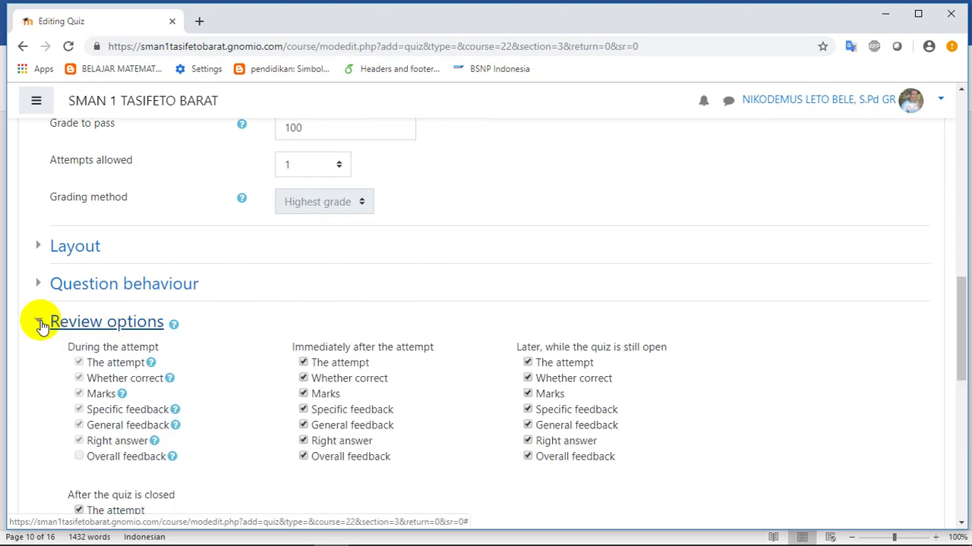
scroll(260, 299, down, 2)
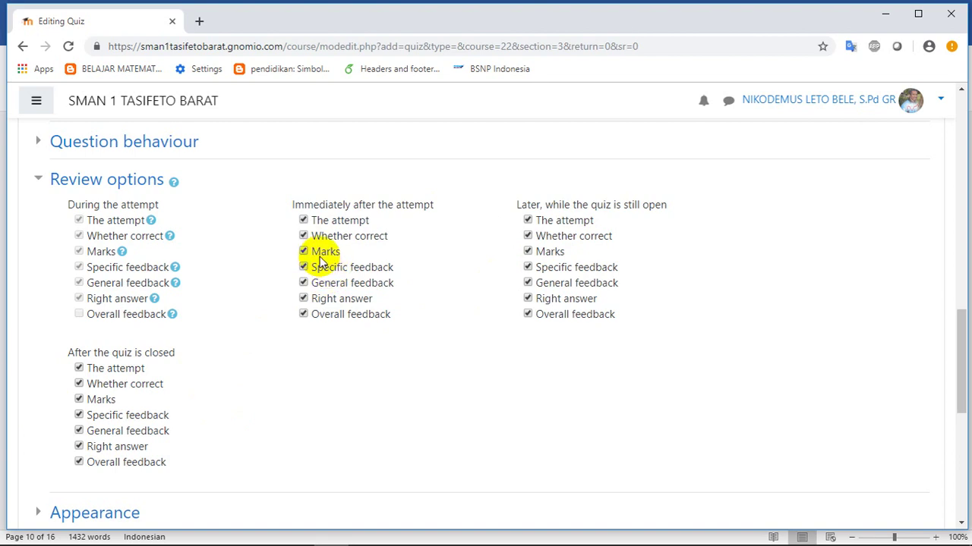
click(305, 314)
click(301, 298)
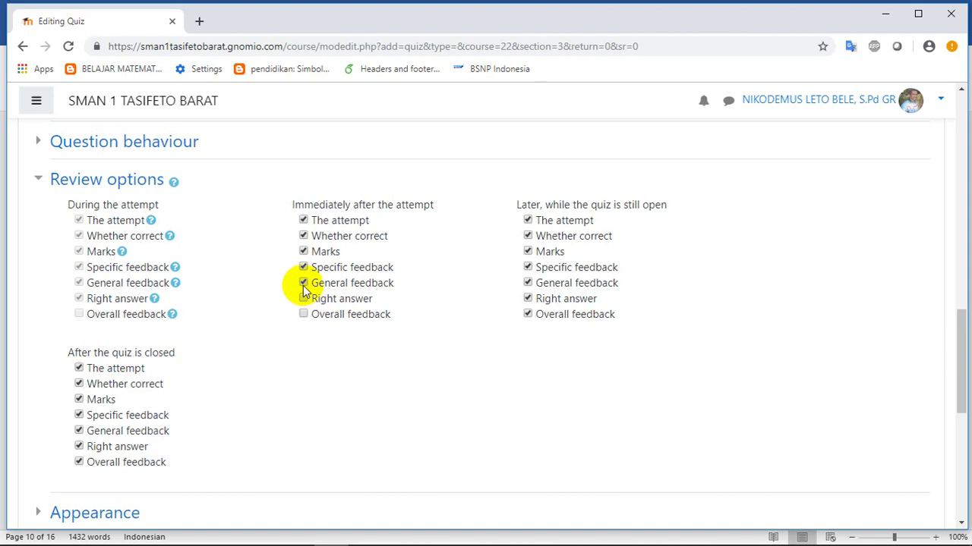
click(300, 282)
click(302, 269)
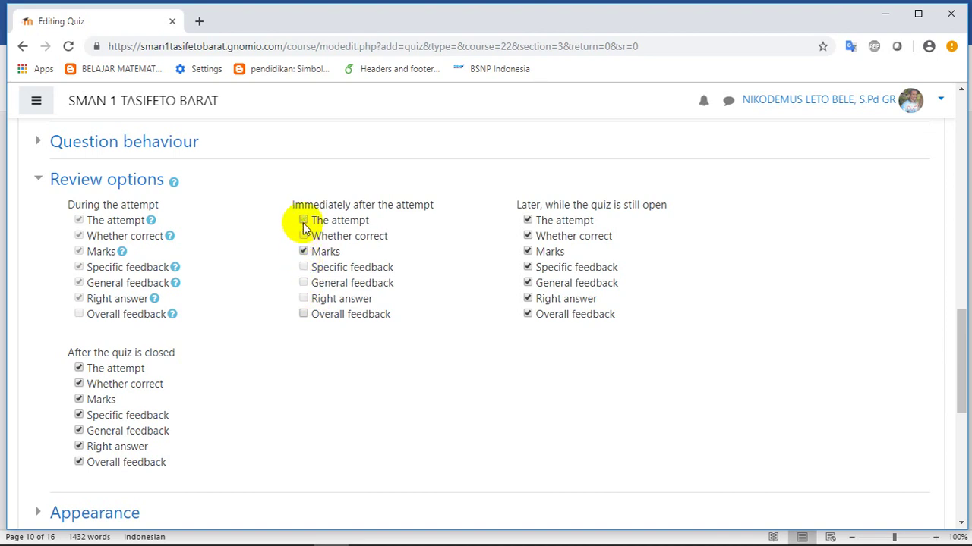
Keep only Marks selected in the review options for the period while the quiz is still open
click(527, 314)
click(528, 299)
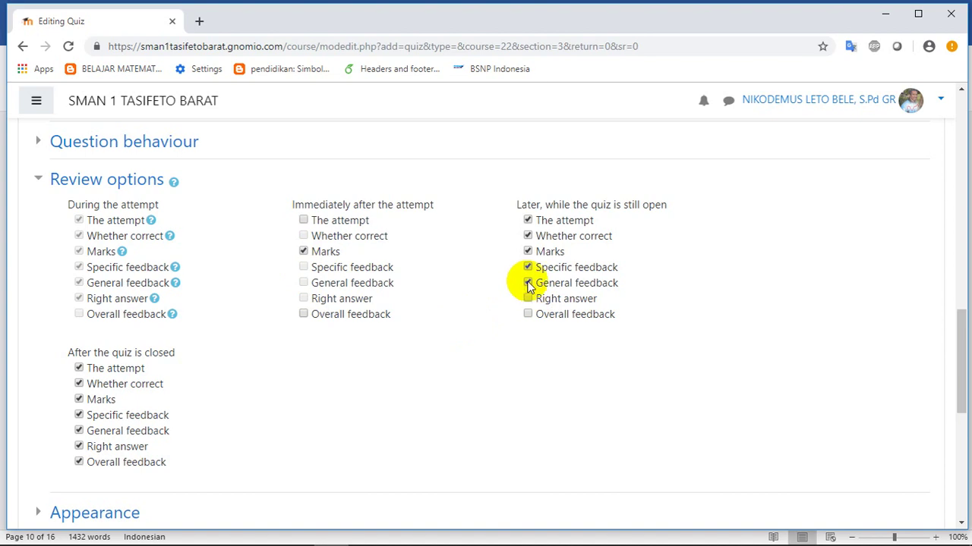
click(528, 283)
click(527, 267)
click(527, 236)
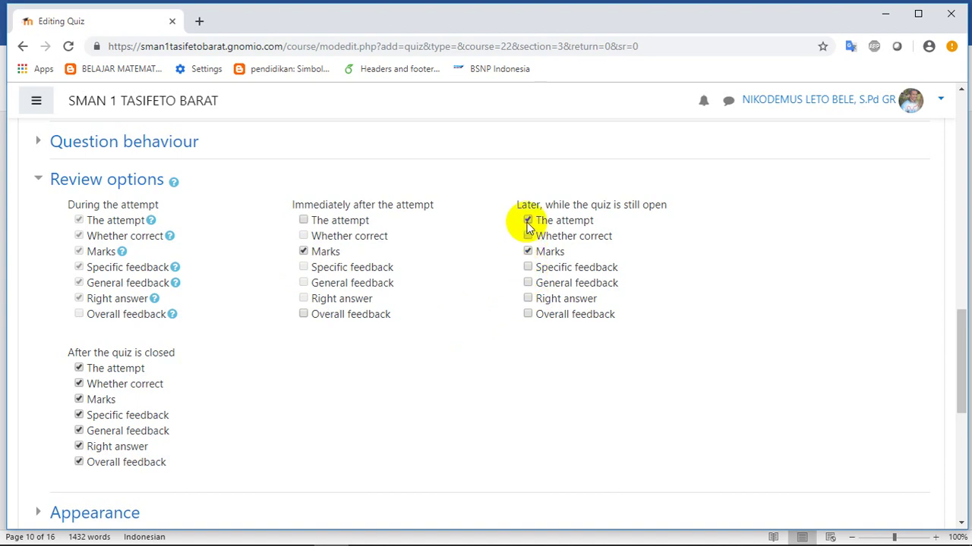
click(527, 221)
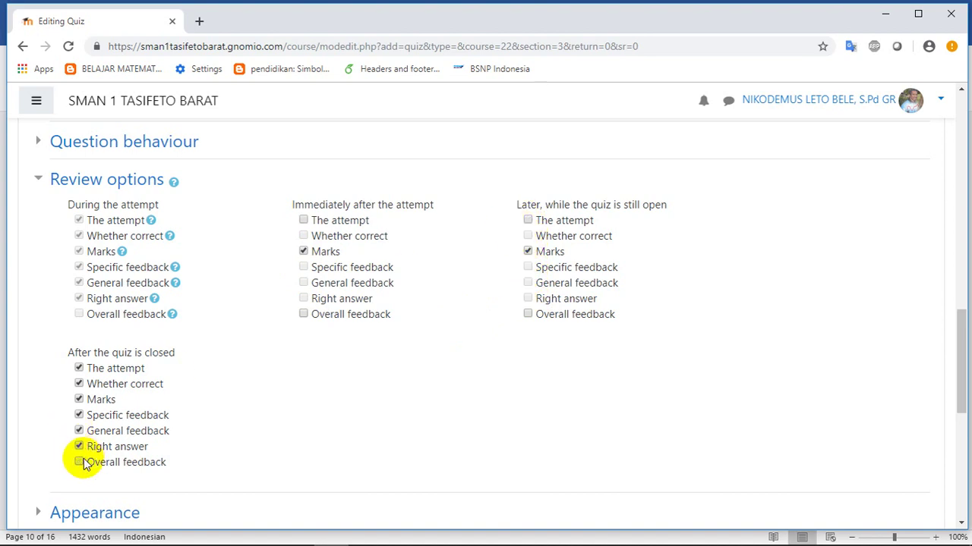
Keep only Marks selected in the review options for the period after the quiz is closed
click(79, 431)
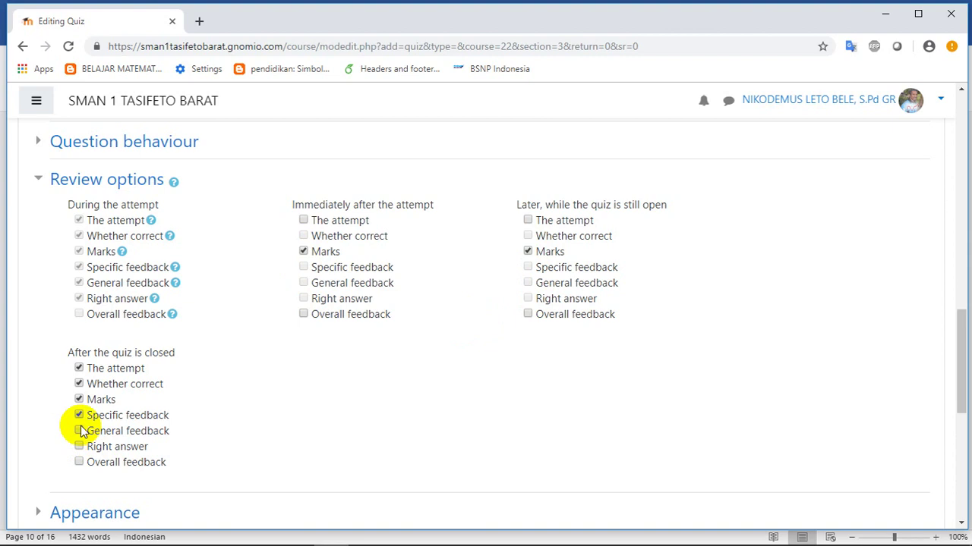
click(79, 415)
click(79, 385)
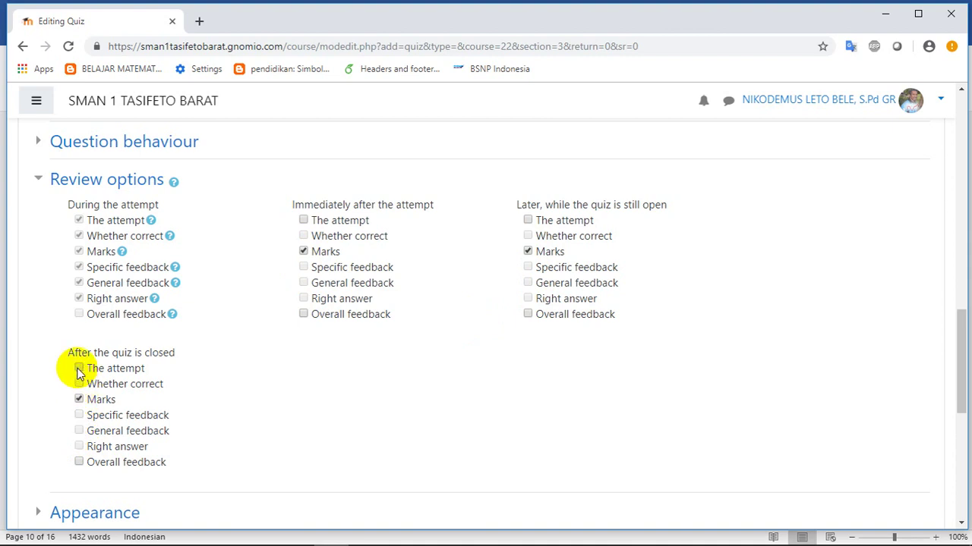
click(79, 369)
Try to save the quiz settings and return to the course
scroll(223, 406, down, 2)
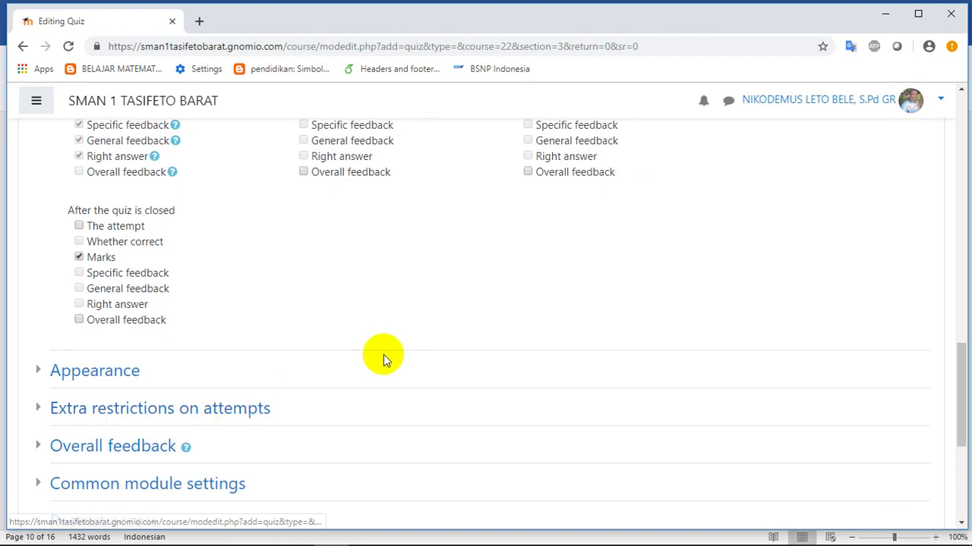
scroll(379, 352, down, 2)
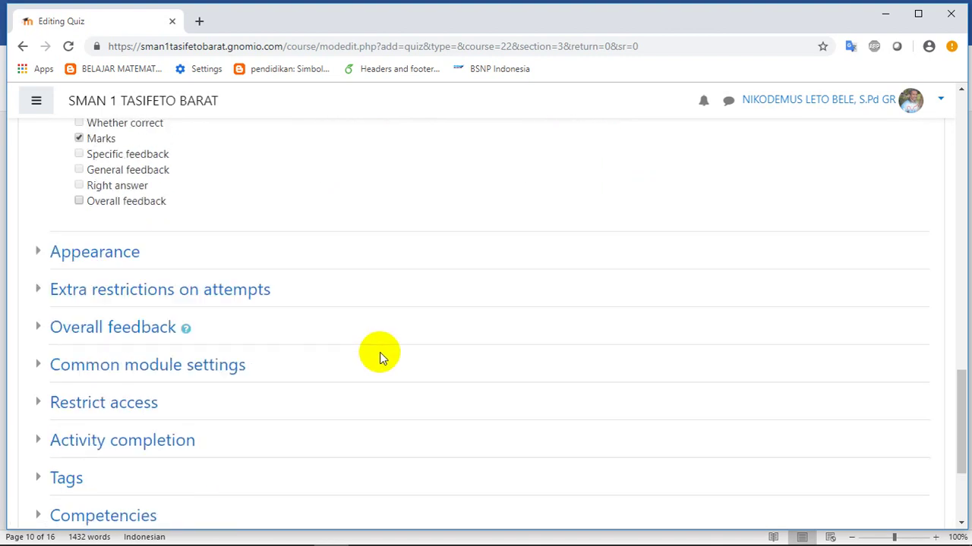
scroll(380, 357, up, 4)
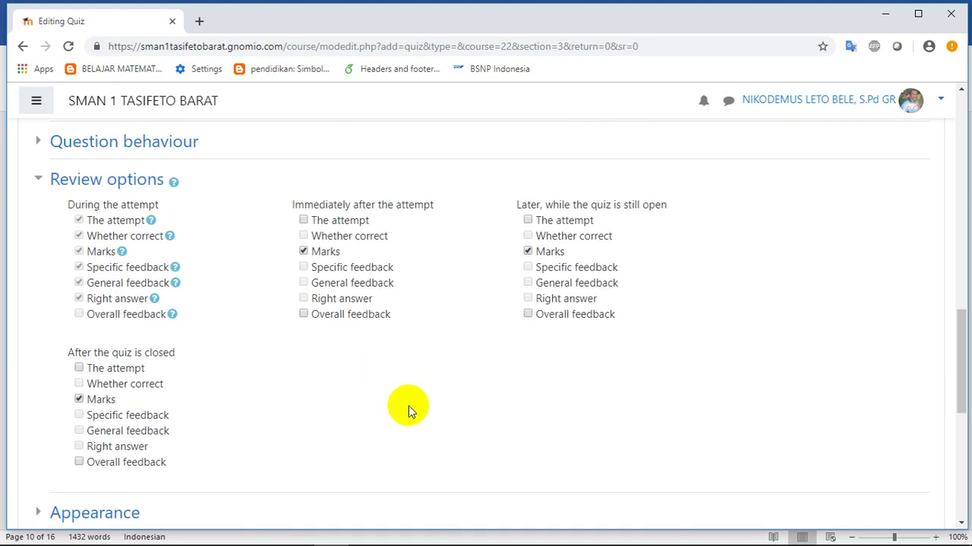
scroll(408, 410, down, 4)
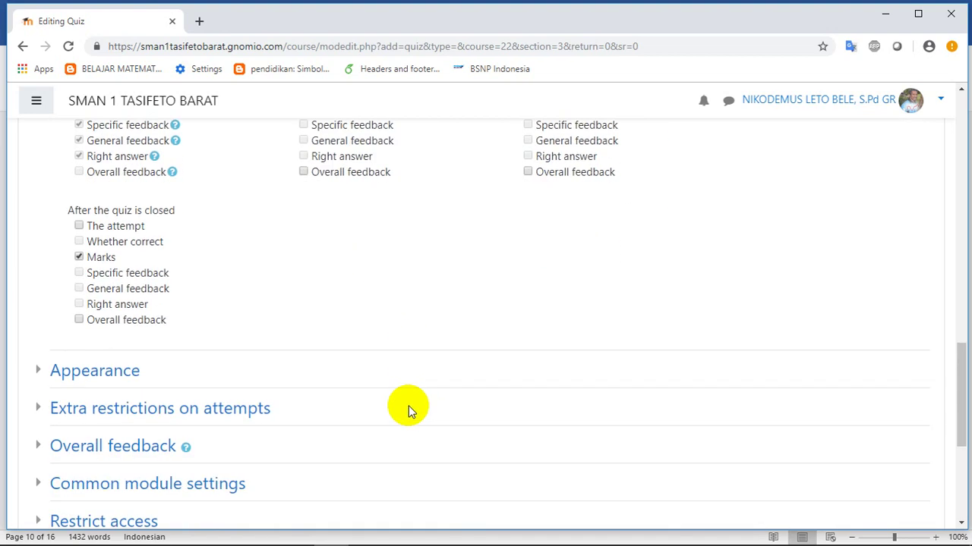
scroll(409, 410, down, 2)
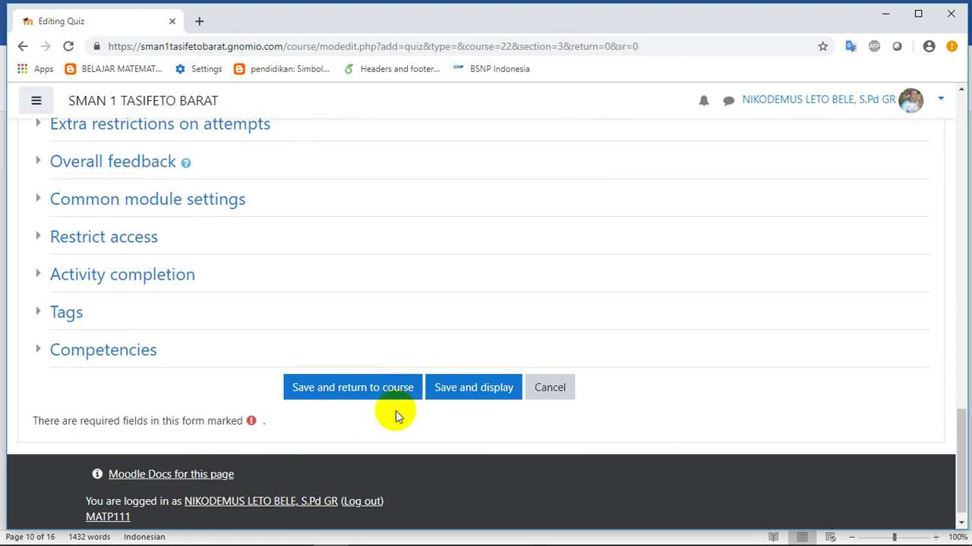
click(353, 394)
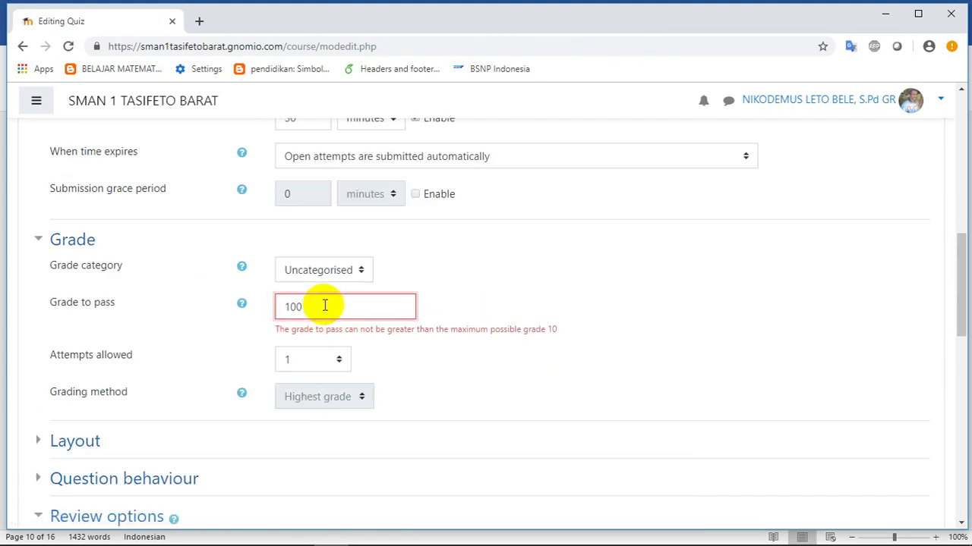
Set the grade to pass to 10, save the quiz and return to the course
key(BackSpace)
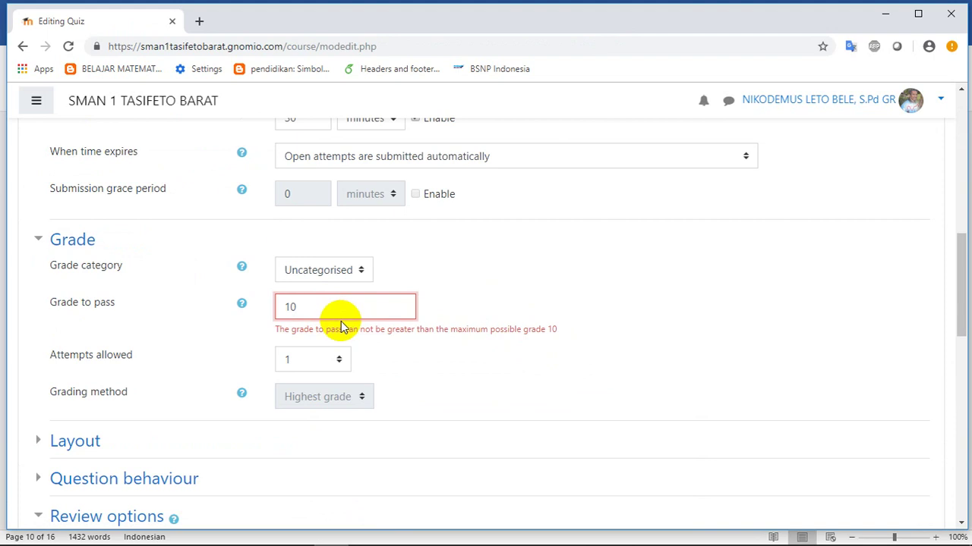
scroll(558, 401, down, 3)
scroll(559, 403, down, 6)
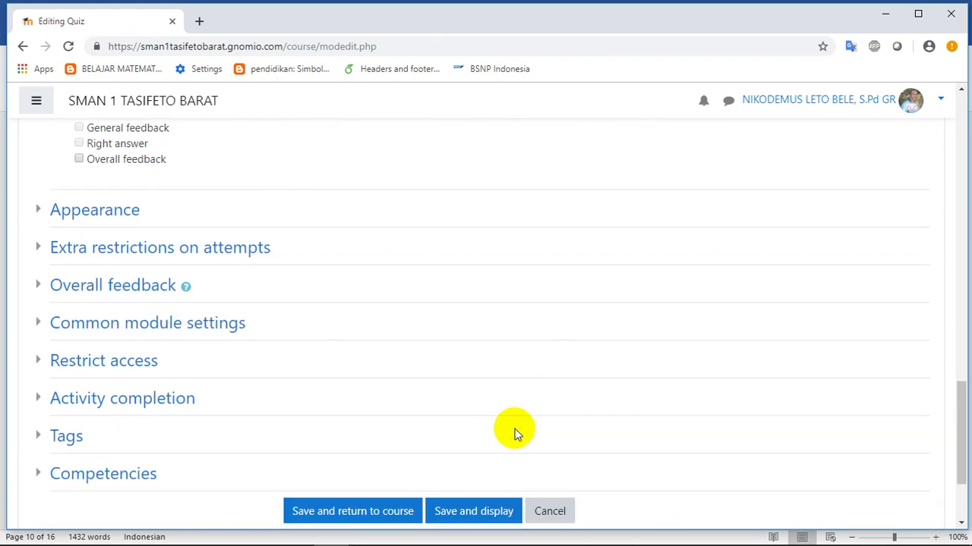
click(386, 513)
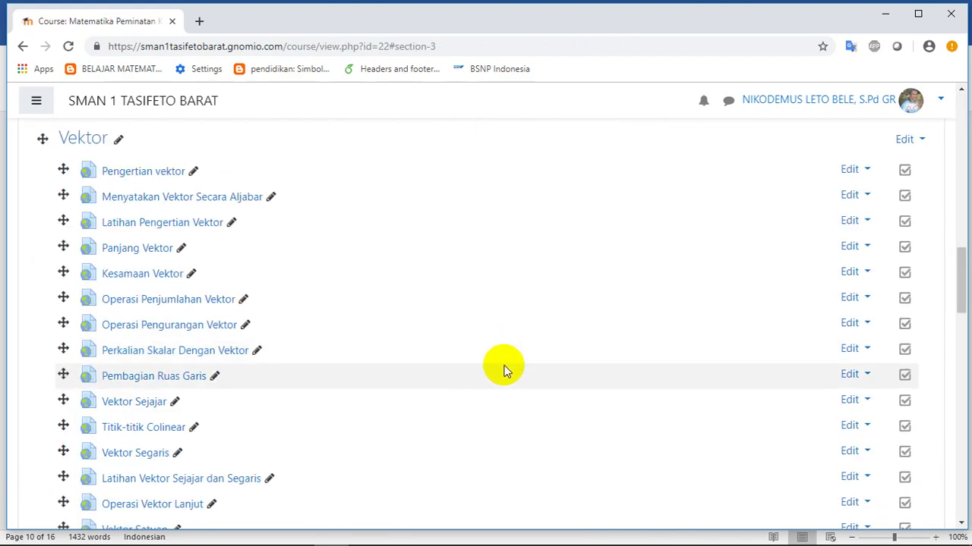
Open the PENILAIAN HARIAN VEKTOR quiz at the end of the course's Vektor topic
scroll(507, 371, down, 3)
scroll(507, 370, down, 14)
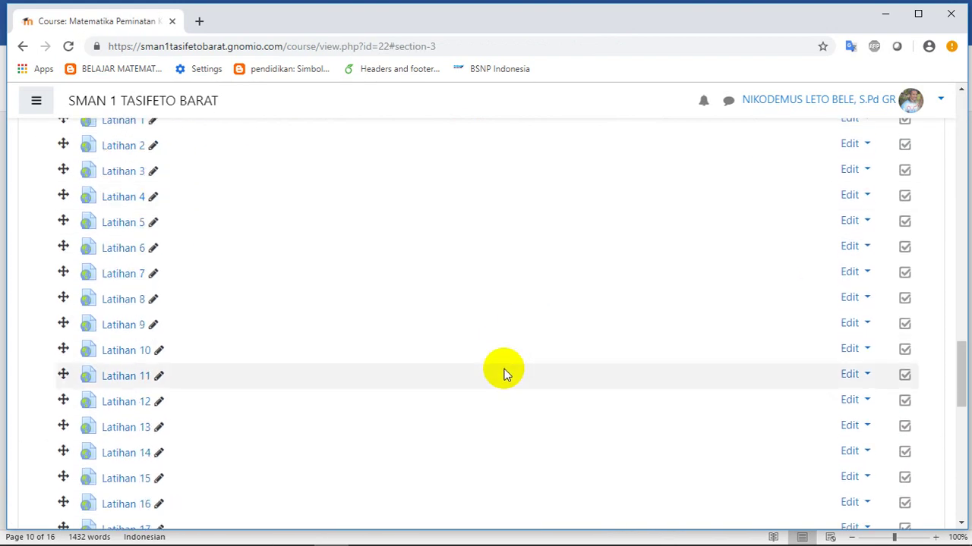
scroll(506, 370, down, 2)
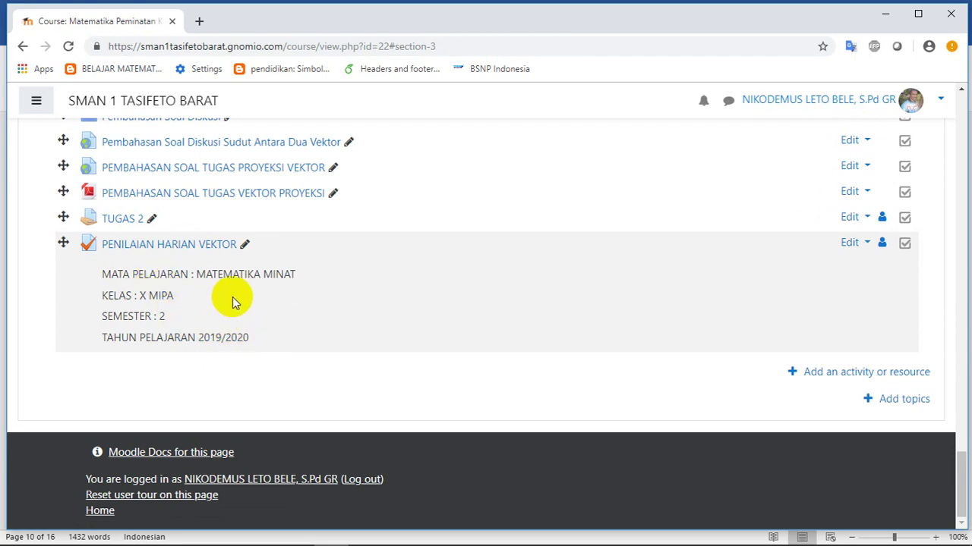
click(169, 246)
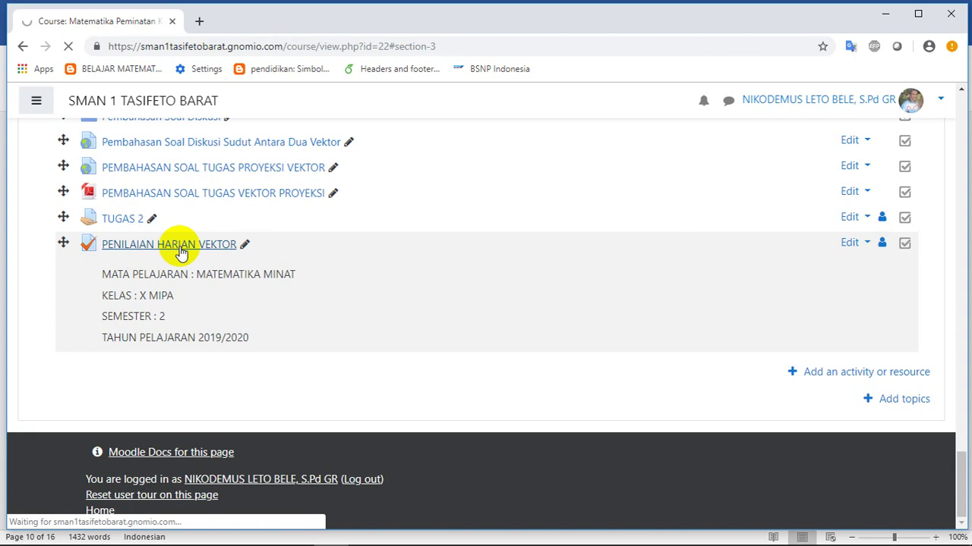
Check the quiz's overview page, open the quiz for editing and enable Shuffle for its questions
scroll(416, 360, down, 3)
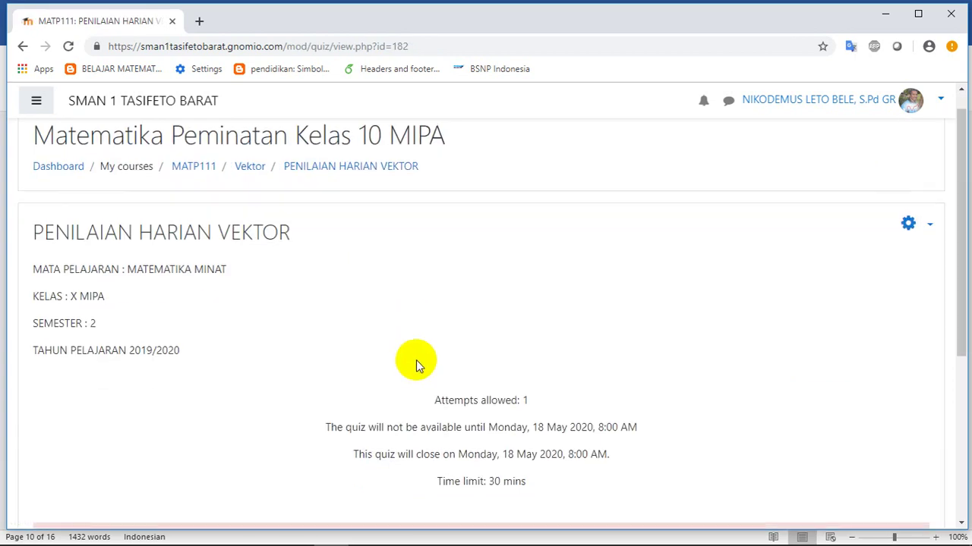
scroll(354, 261, up, 3)
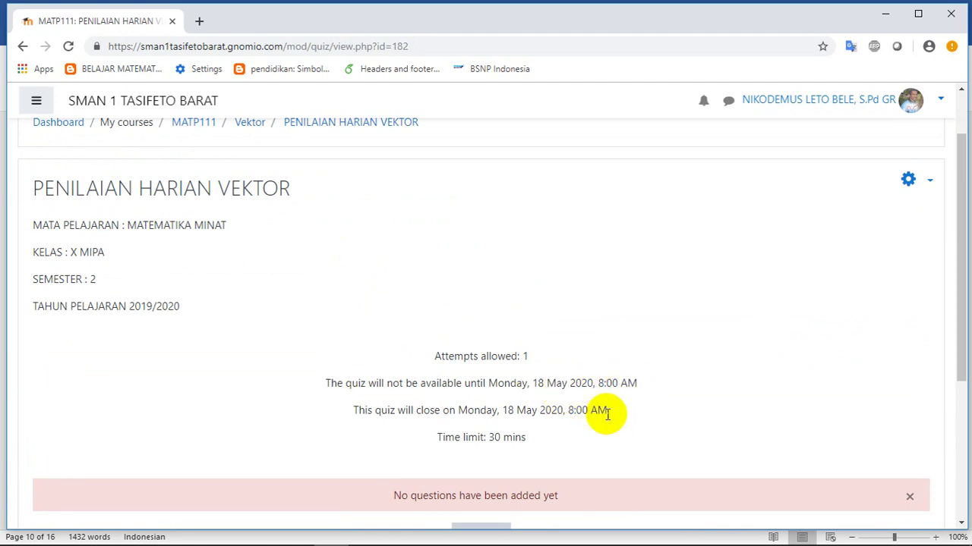
scroll(553, 440, down, 1)
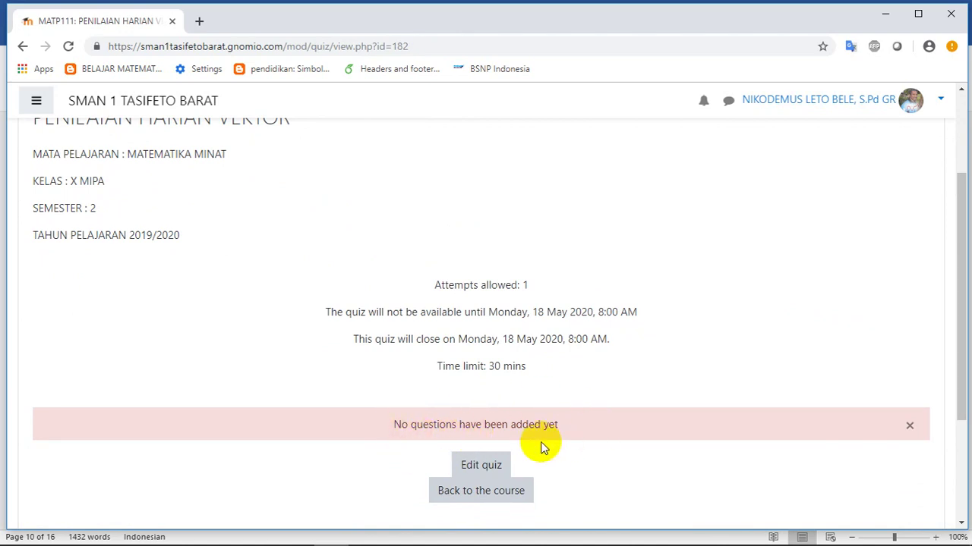
scroll(541, 446, down, 1)
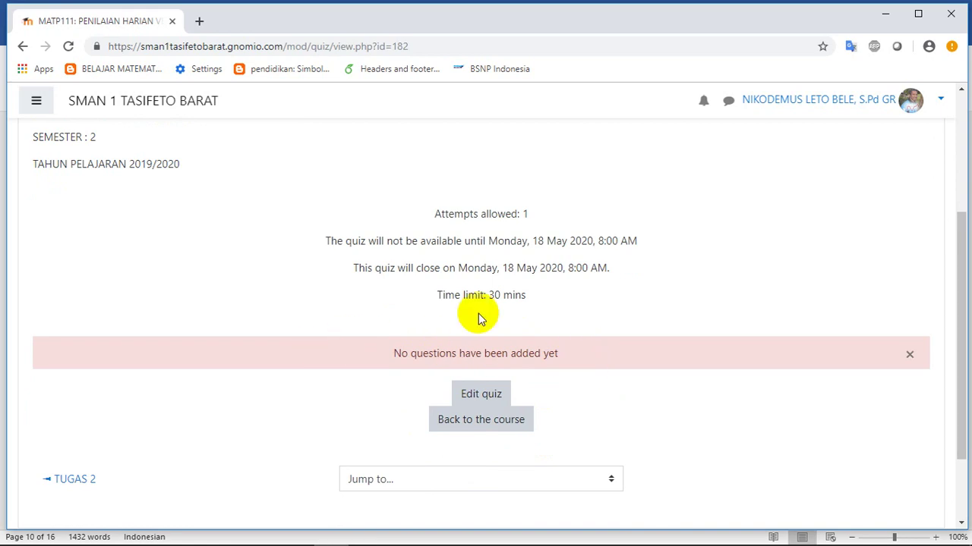
scroll(543, 399, down, 1)
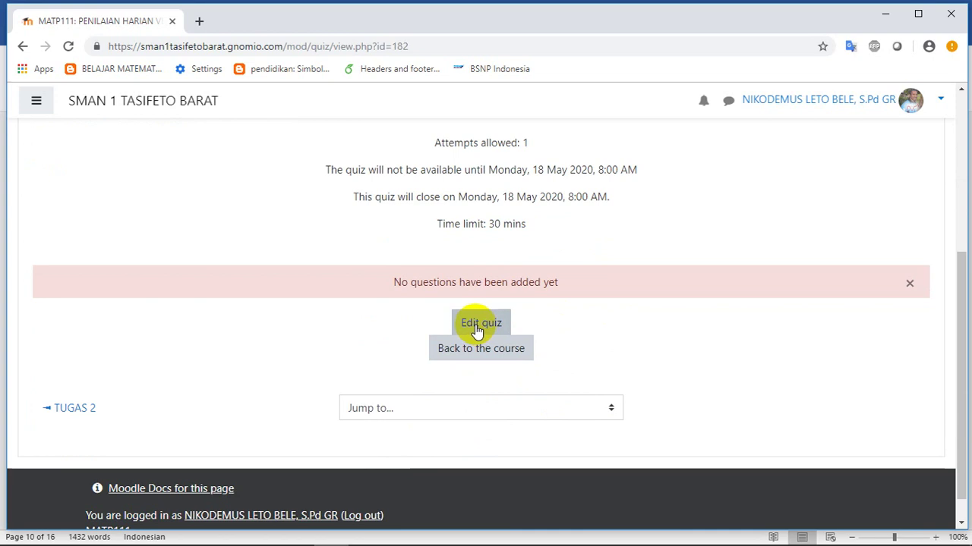
click(477, 331)
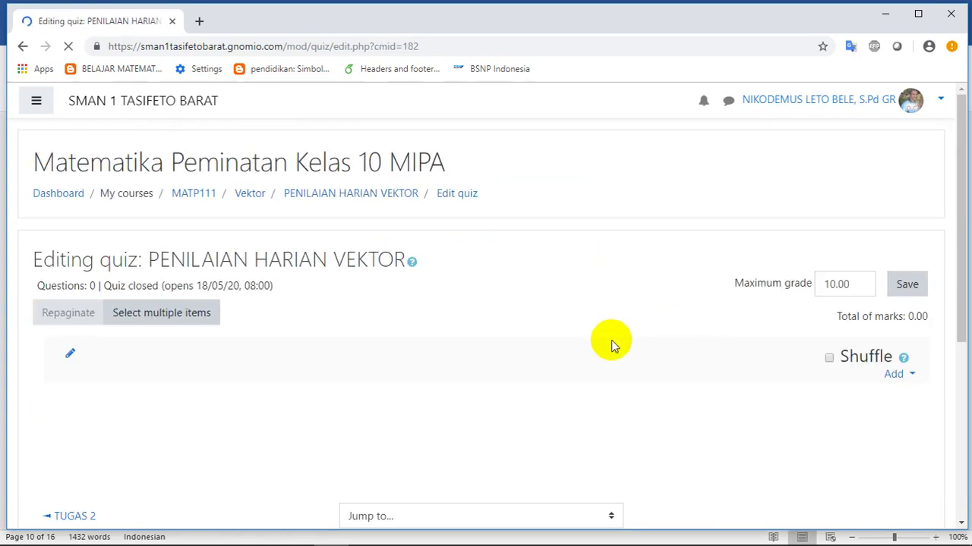
scroll(592, 346, down, 1)
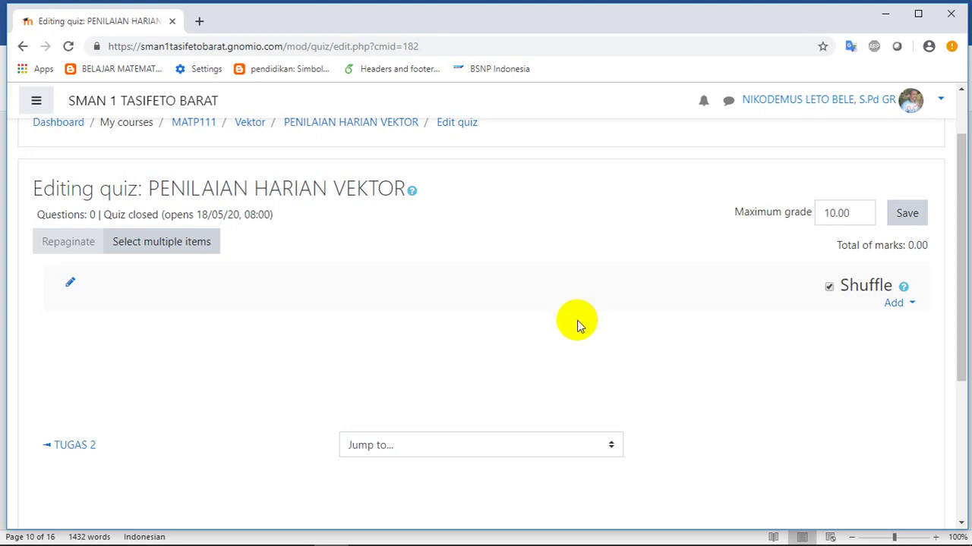
Add all ten PH VEKTOR questions from the question bank's Default for MATP111 category to the quiz
click(912, 305)
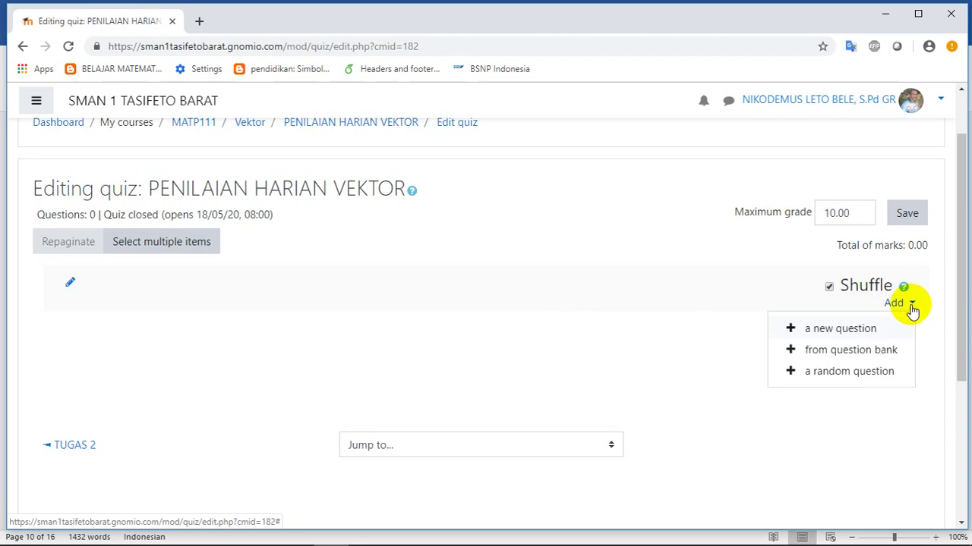
click(847, 352)
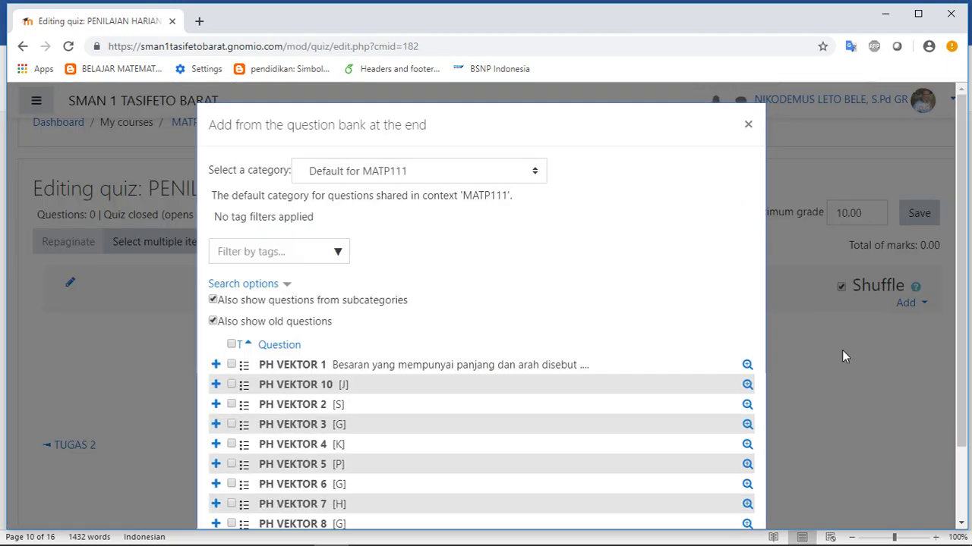
scroll(653, 326, down, 2)
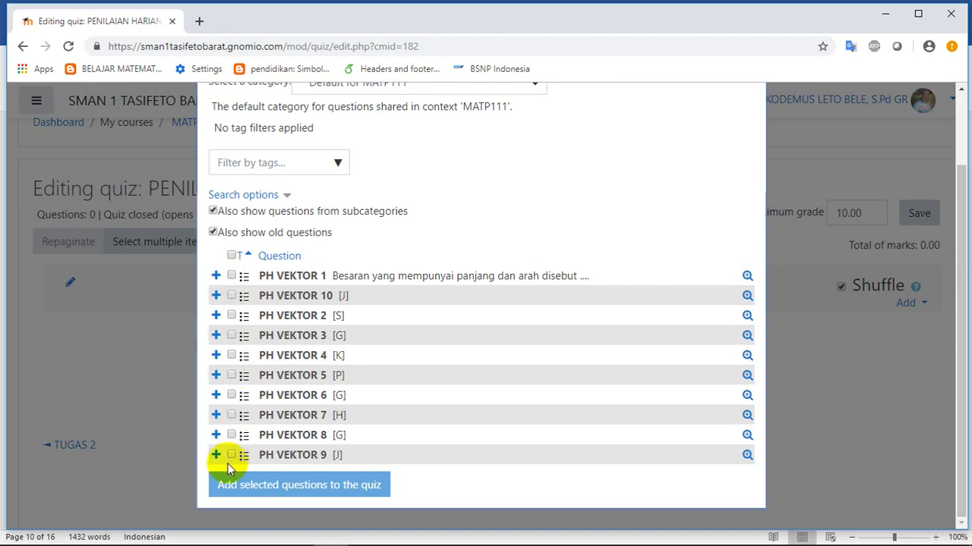
click(232, 256)
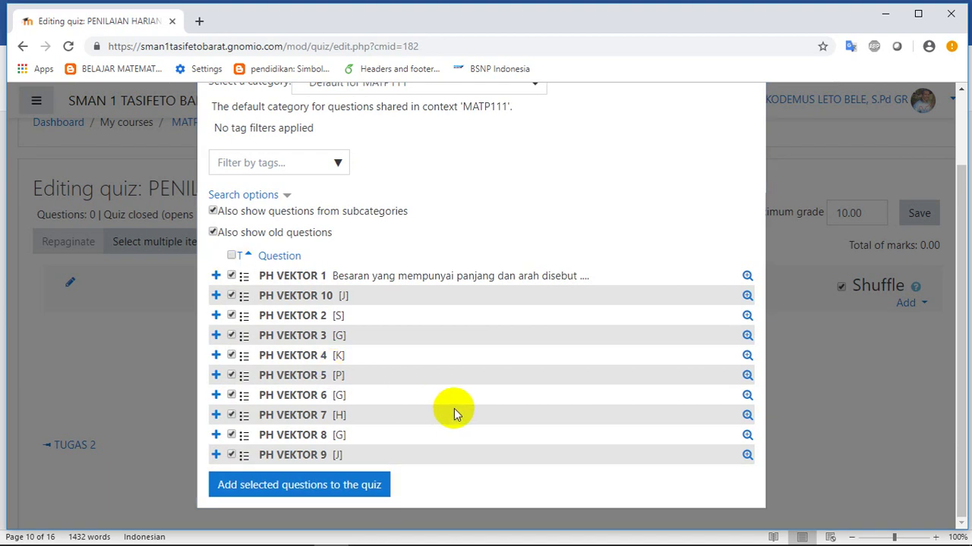
click(264, 492)
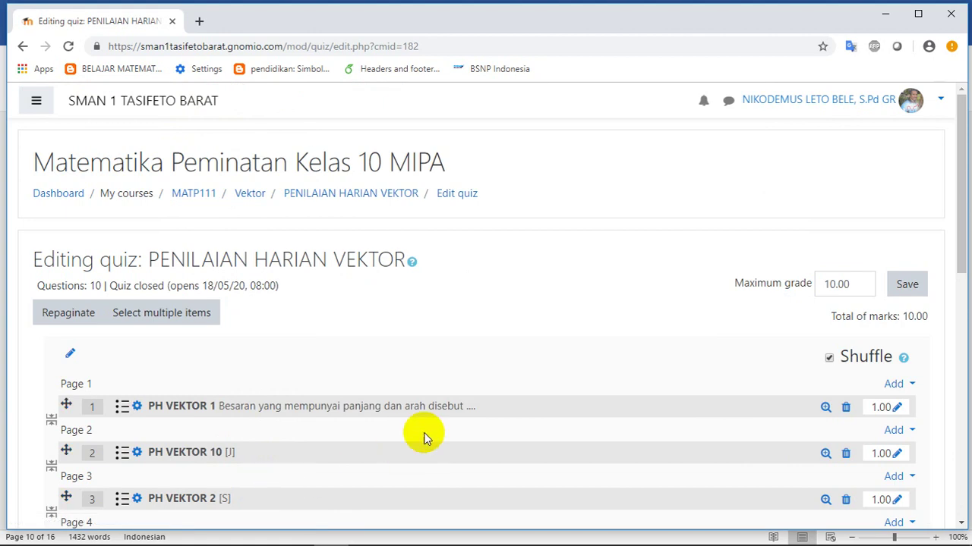
Set the quiz's maximum grade to 100.00 and save it
scroll(519, 344, down, 1)
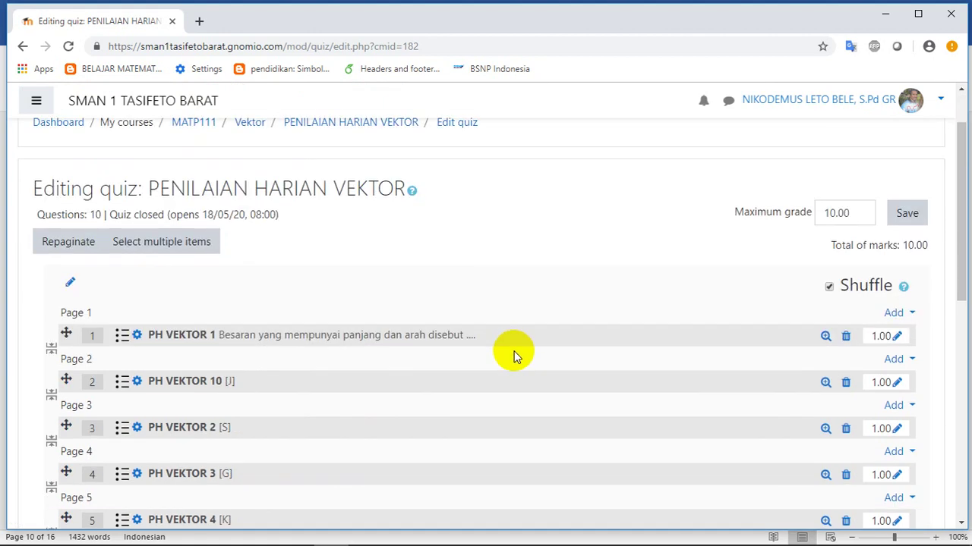
click(834, 215)
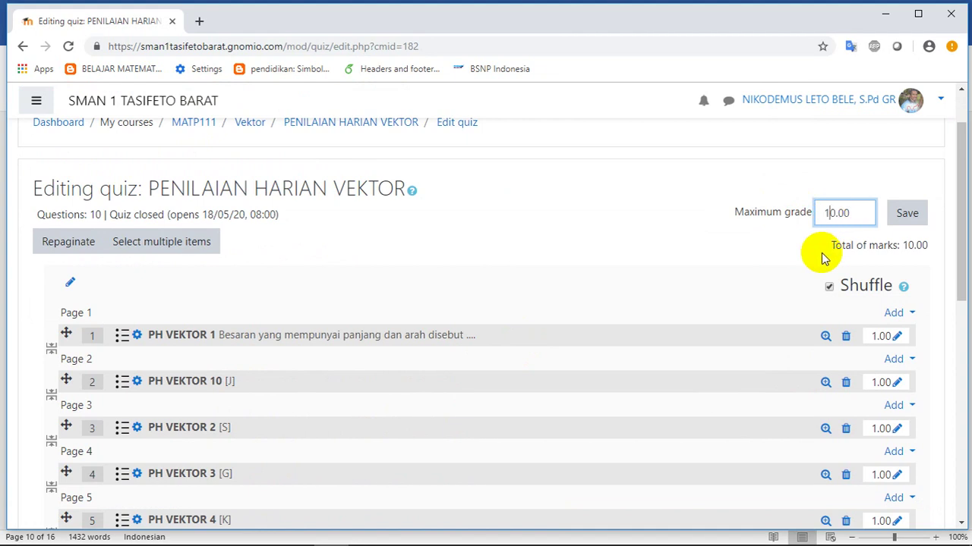
text(0)
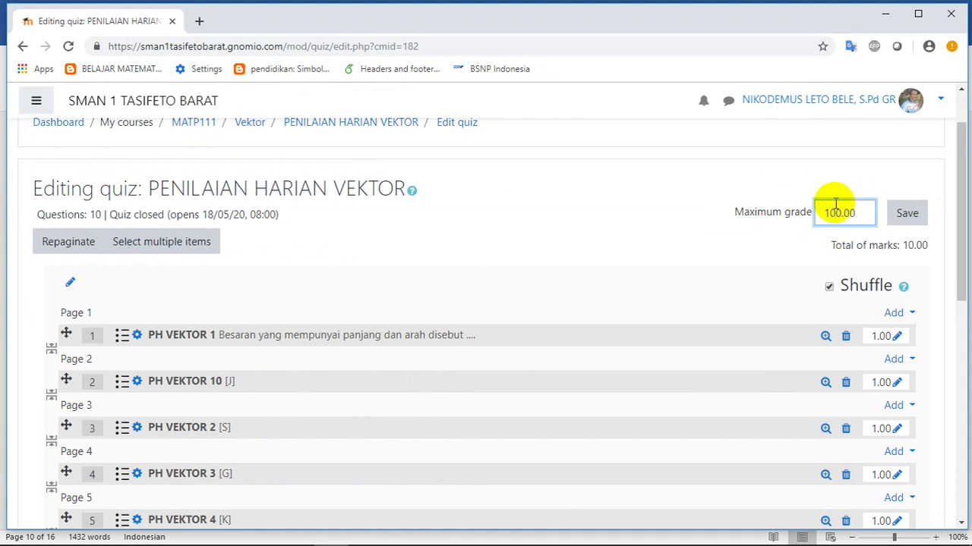
click(907, 215)
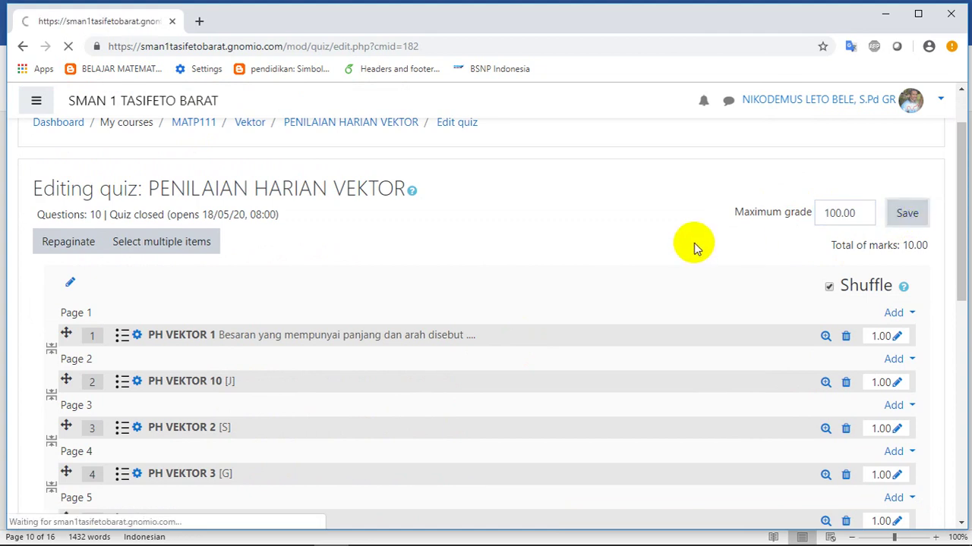
Set the maximum mark of questions PH VEKTOR 1 and PH VEKTOR 10 to 10 each
scroll(706, 314, down, 2)
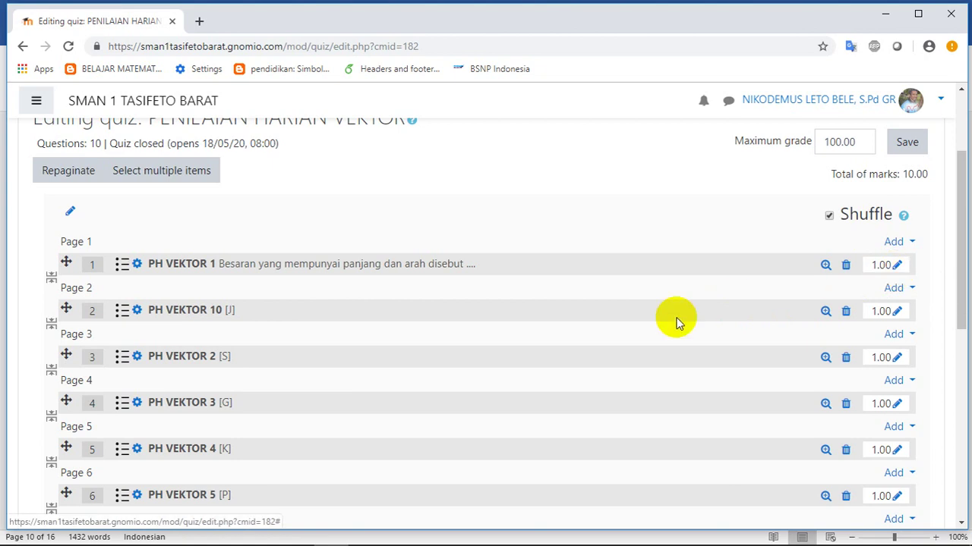
click(897, 267)
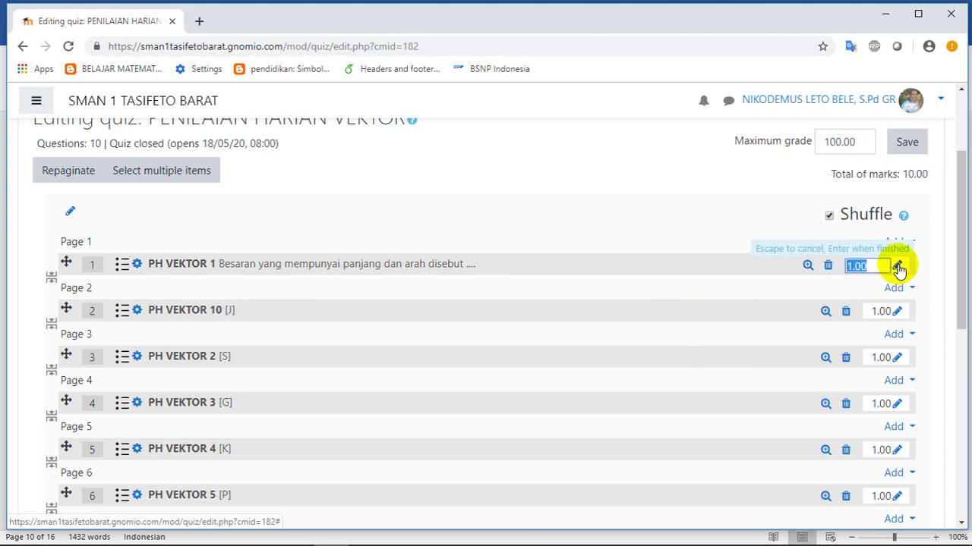
text(1)
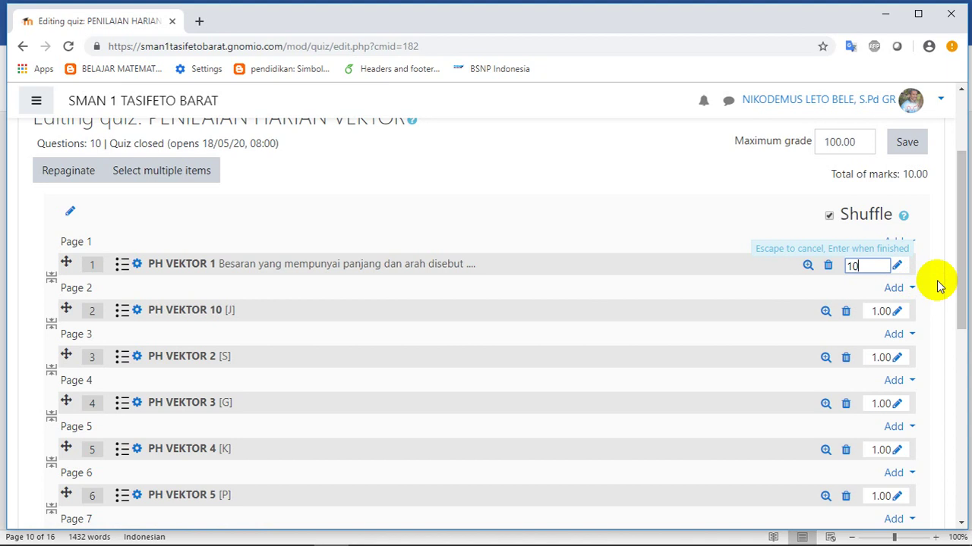
key(Return)
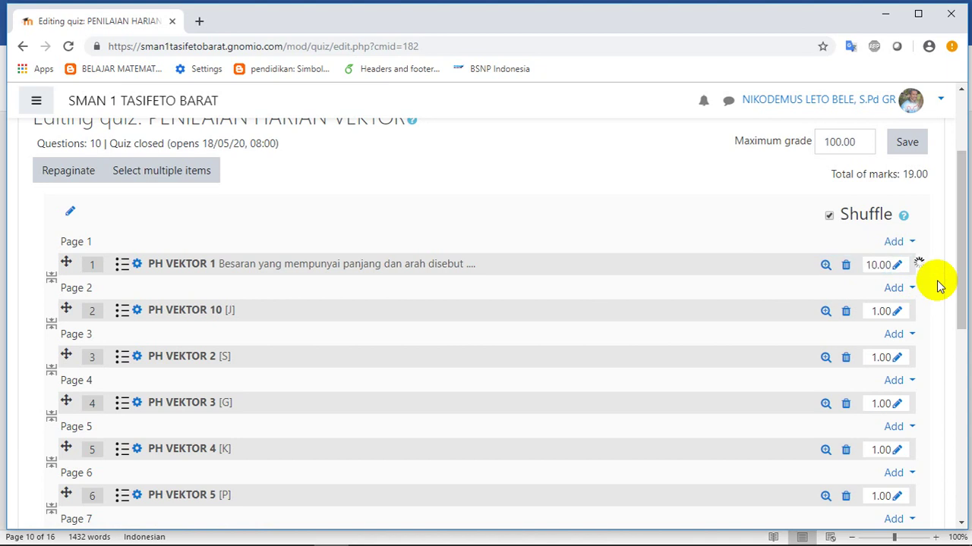
click(897, 315)
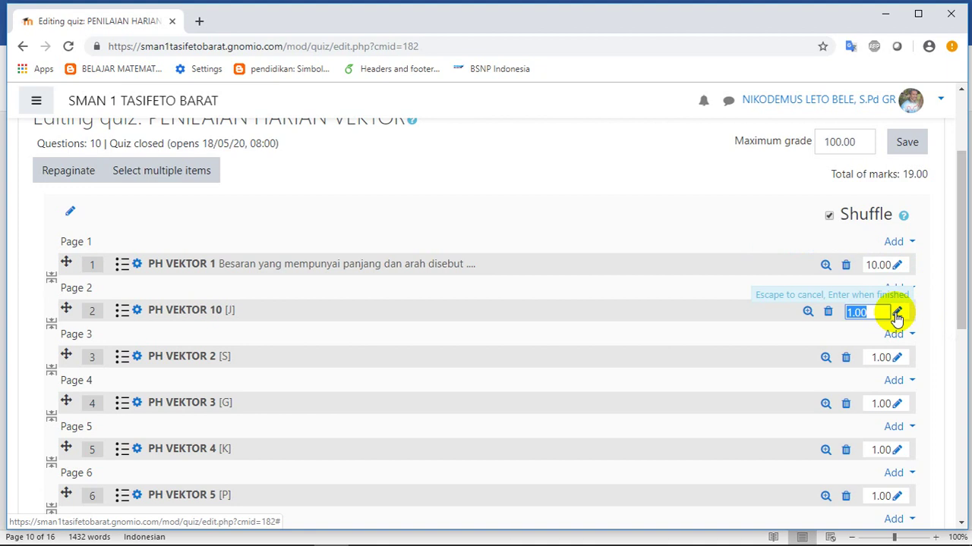
text(10)
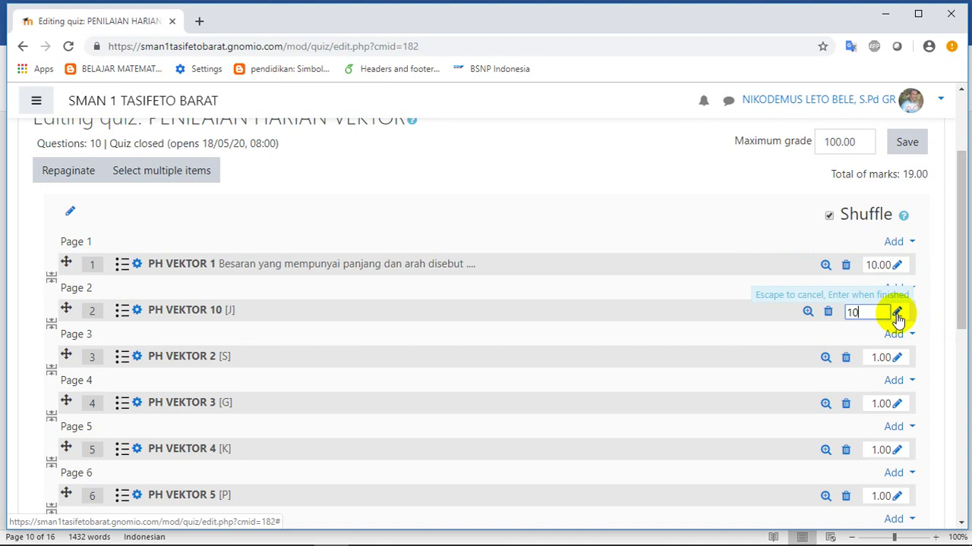
key(Return)
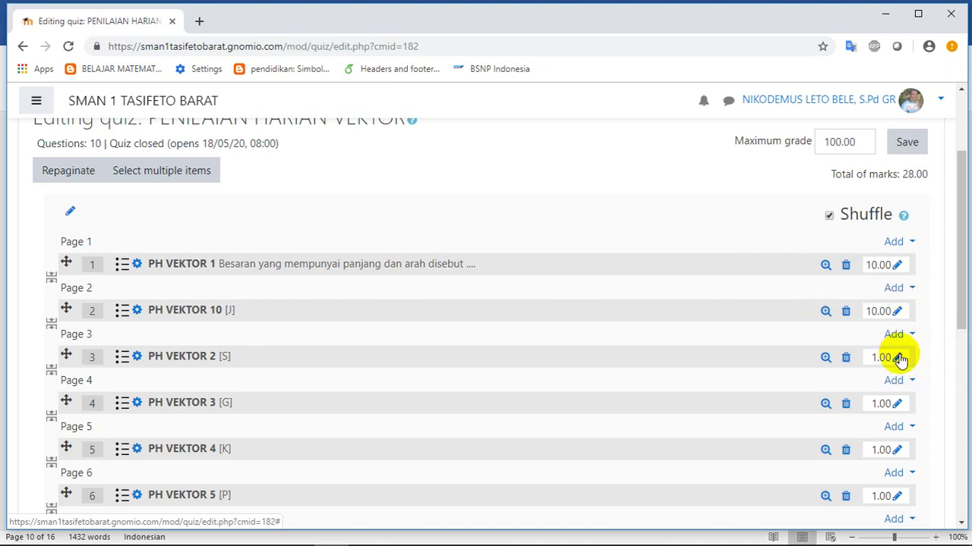
Set the maximum mark of questions PH VEKTOR 2 and PH VEKTOR 3 to 10 each
click(900, 359)
text(1)
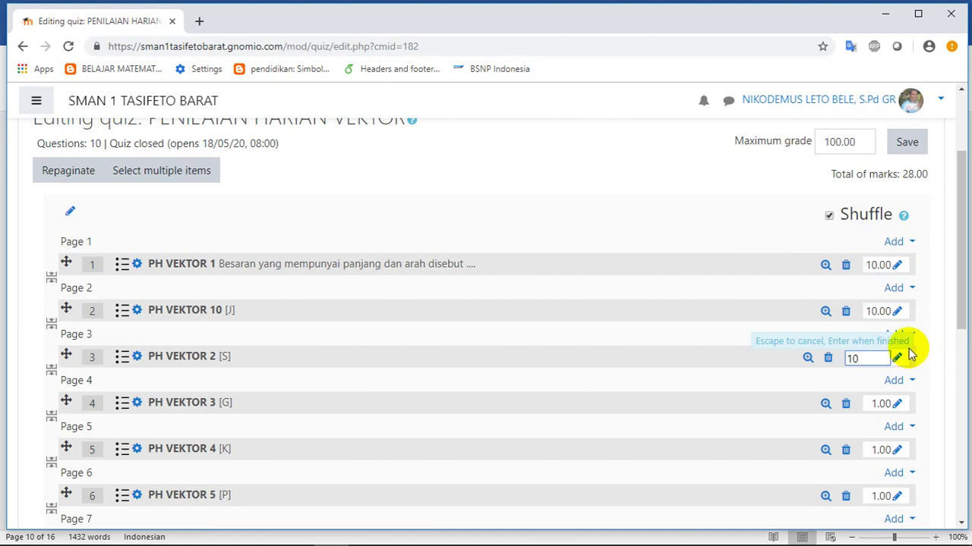
text(0)
key(Return)
scroll(932, 319, down, 3)
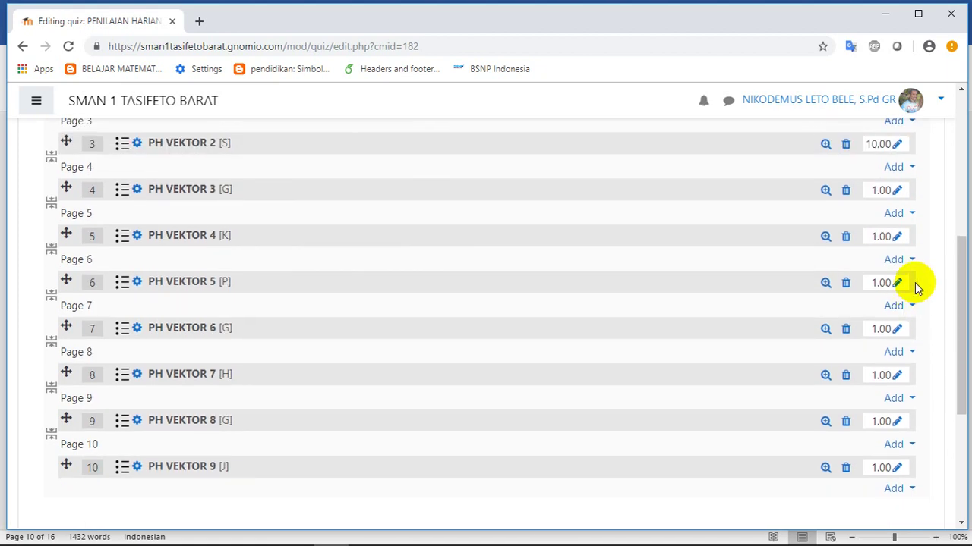
scroll(914, 287, up, 2)
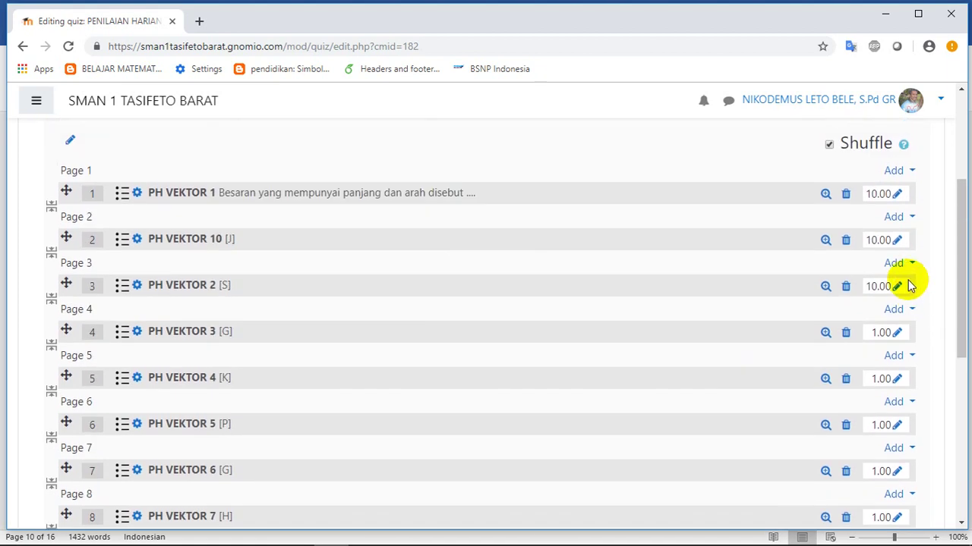
click(898, 334)
text(1)
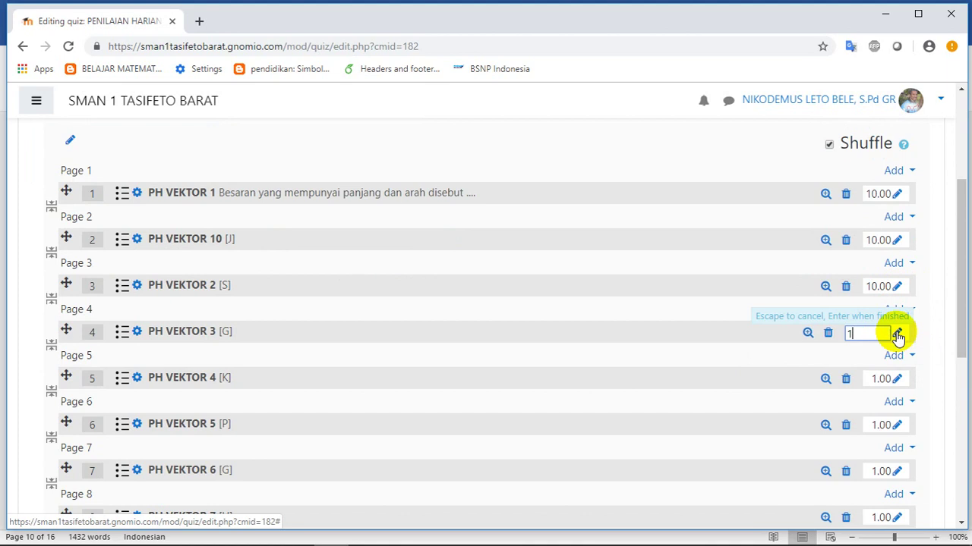
text(0)
key(Return)
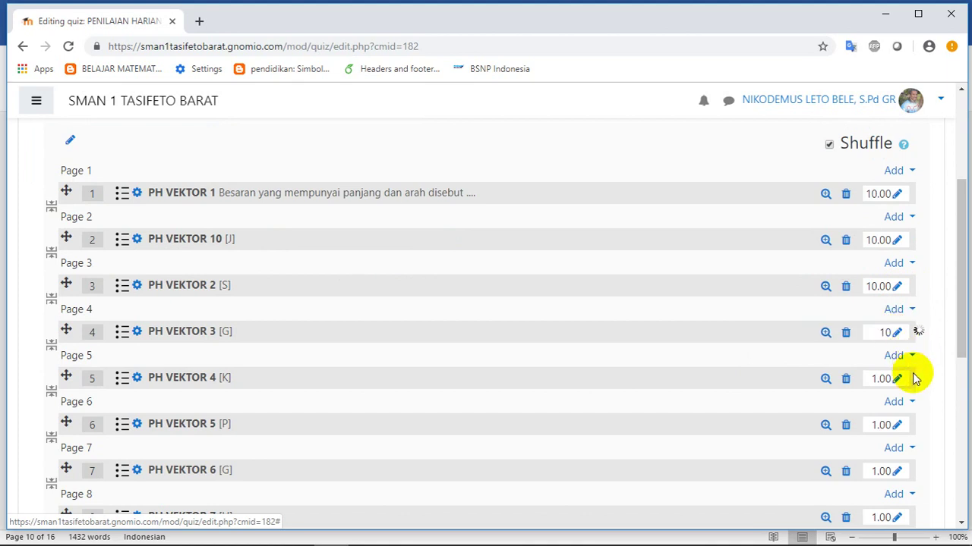
Set the maximum mark of questions PH VEKTOR 4 and PH VEKTOR 5 to 10 each
scroll(926, 350, down, 1)
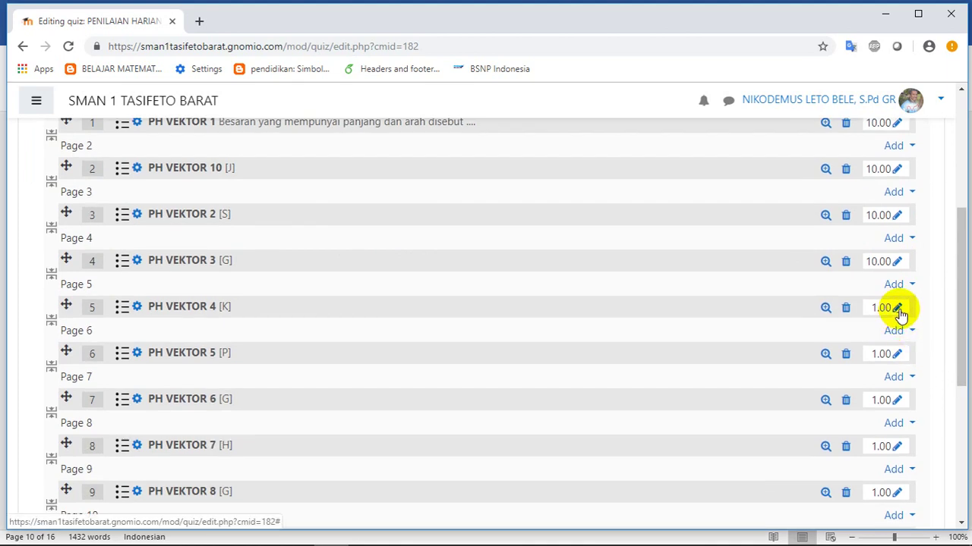
click(898, 310)
text(1)
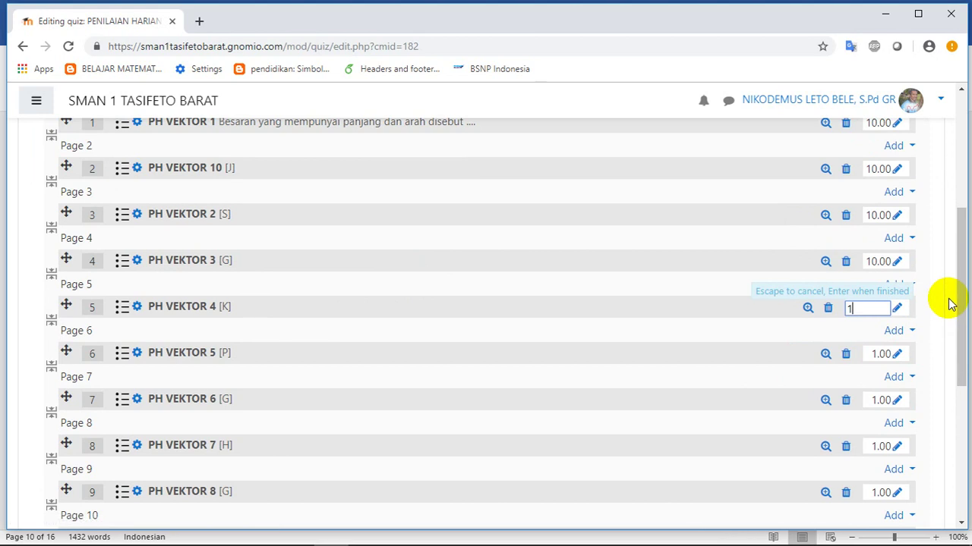
text(0)
key(Return)
scroll(948, 326, down, 1)
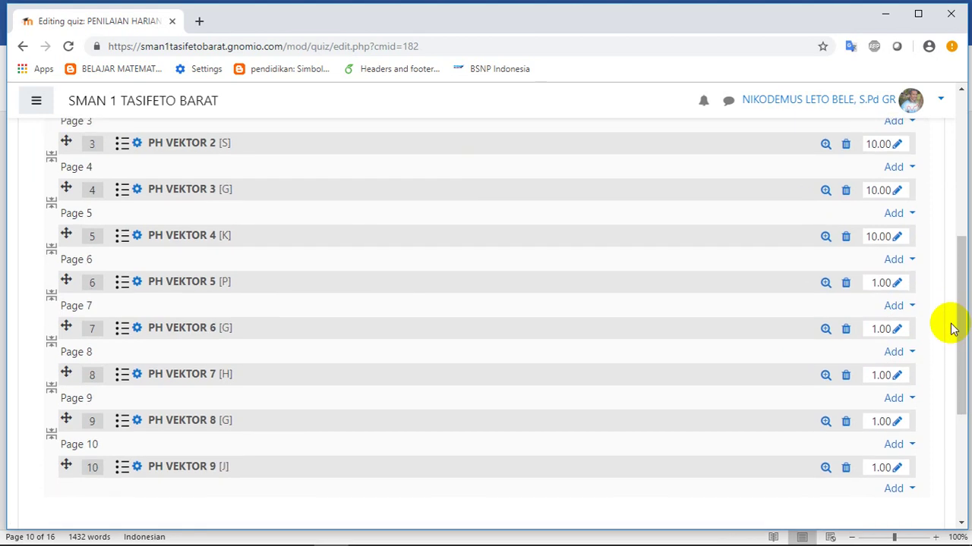
click(900, 283)
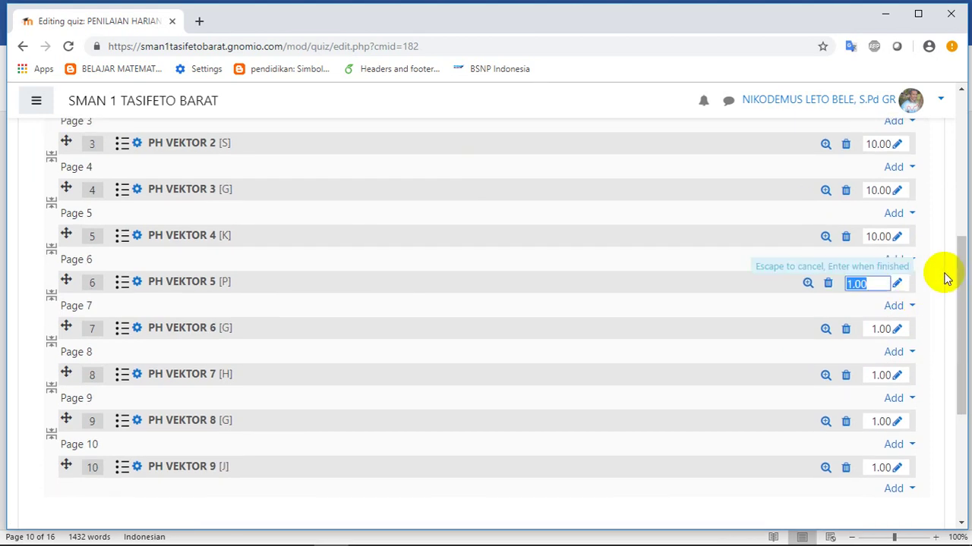
text(10)
key(Return)
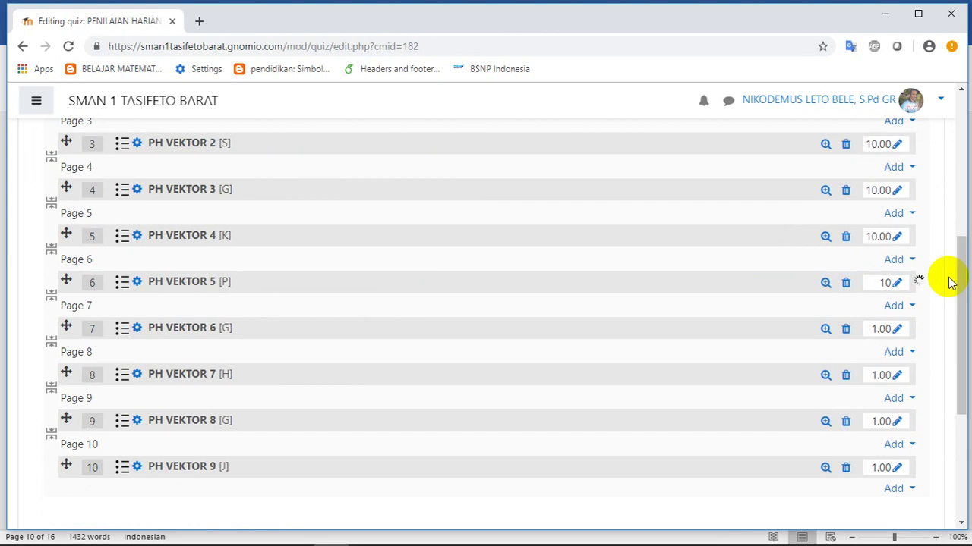
Set the maximum mark of questions PH VEKTOR 6 and PH VEKTOR 7 to 10 each
click(897, 331)
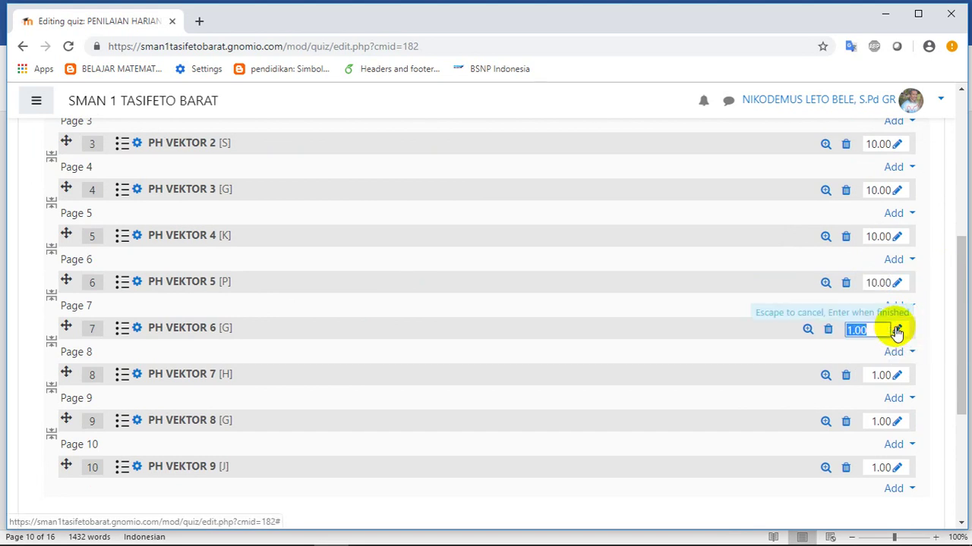
text(10)
key(Return)
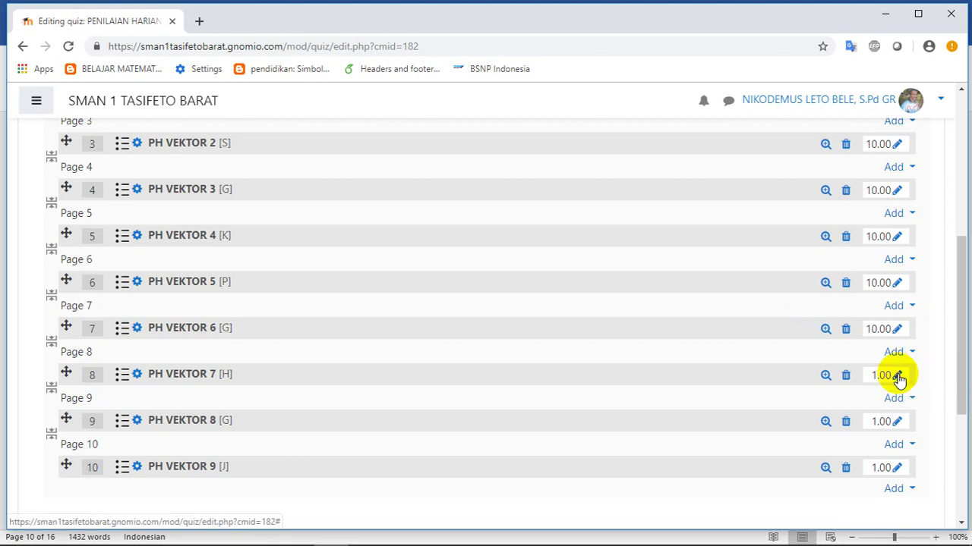
click(897, 377)
text(1)
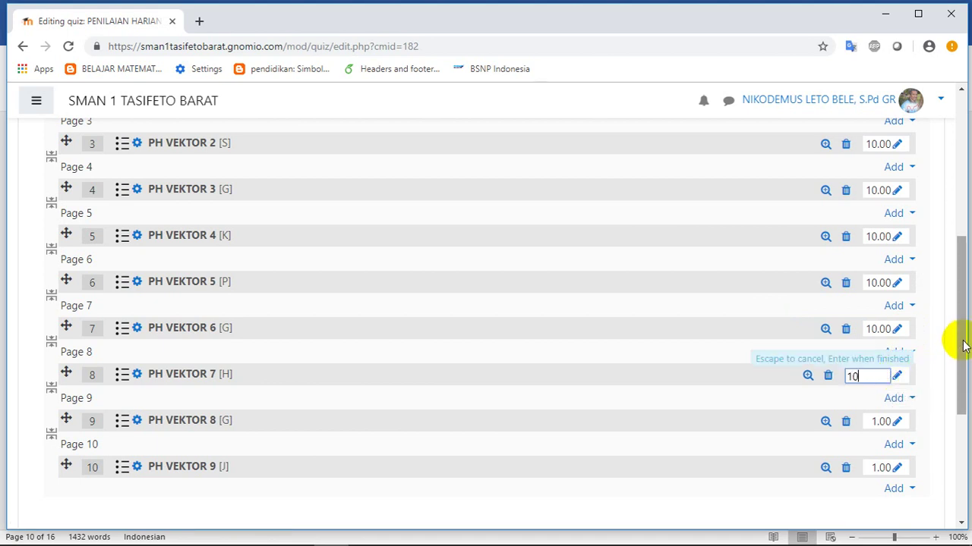
text(0)
key(Return)
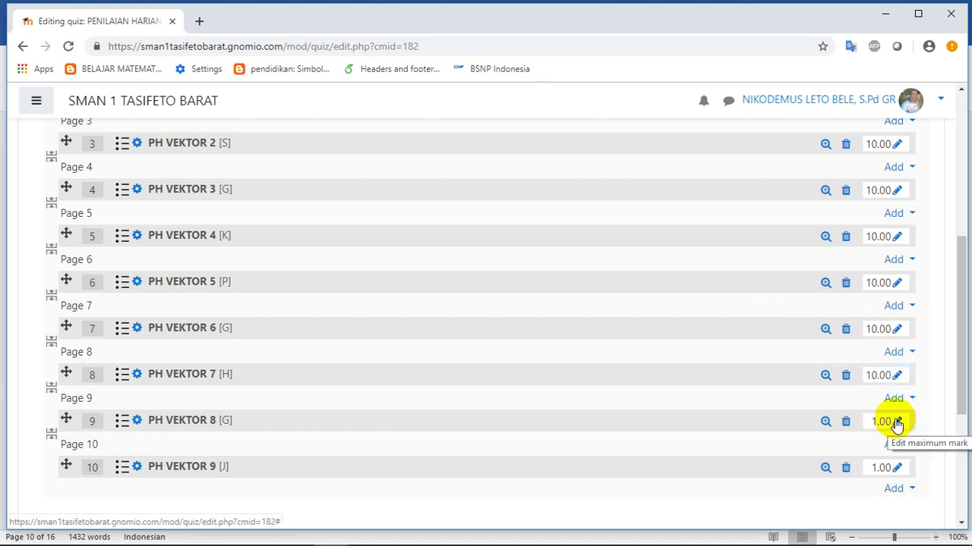
Set the maximum mark of questions PH VEKTOR 8 and PH VEKTOR 9 to 10 each
click(897, 422)
text(10)
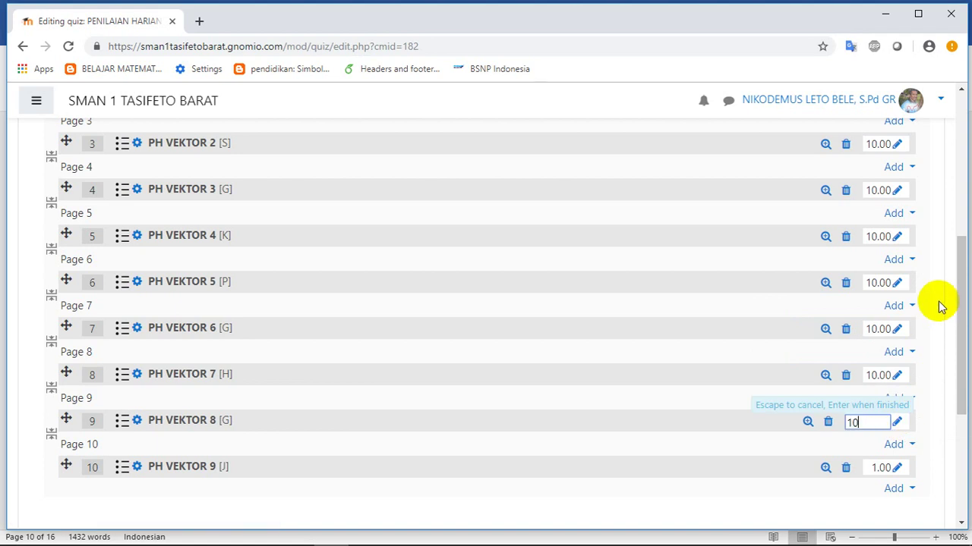
key(Return)
scroll(938, 308, down, 2)
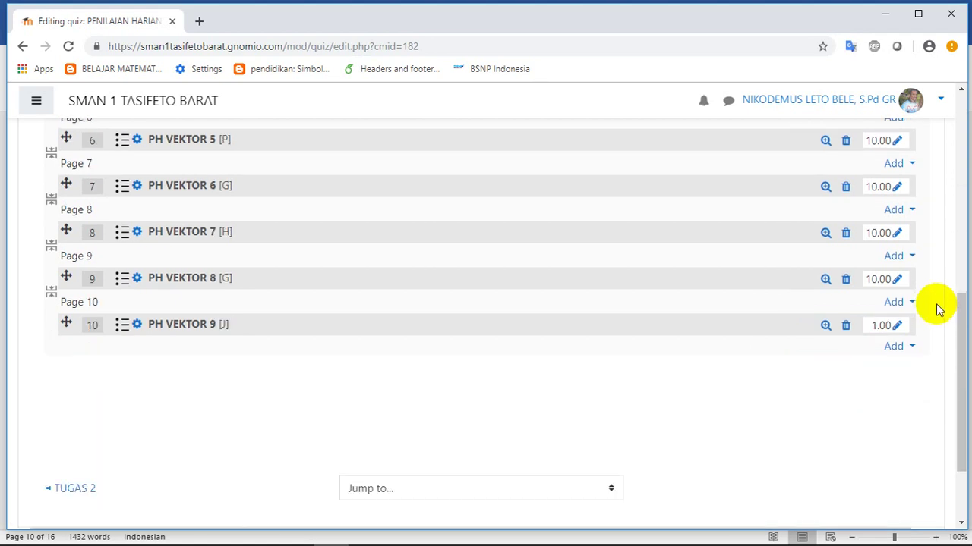
click(897, 327)
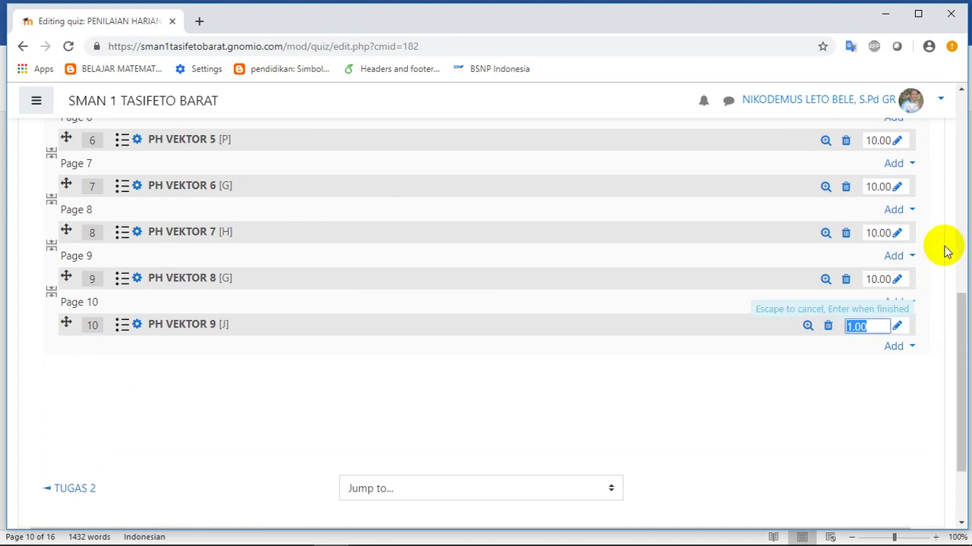
text(10)
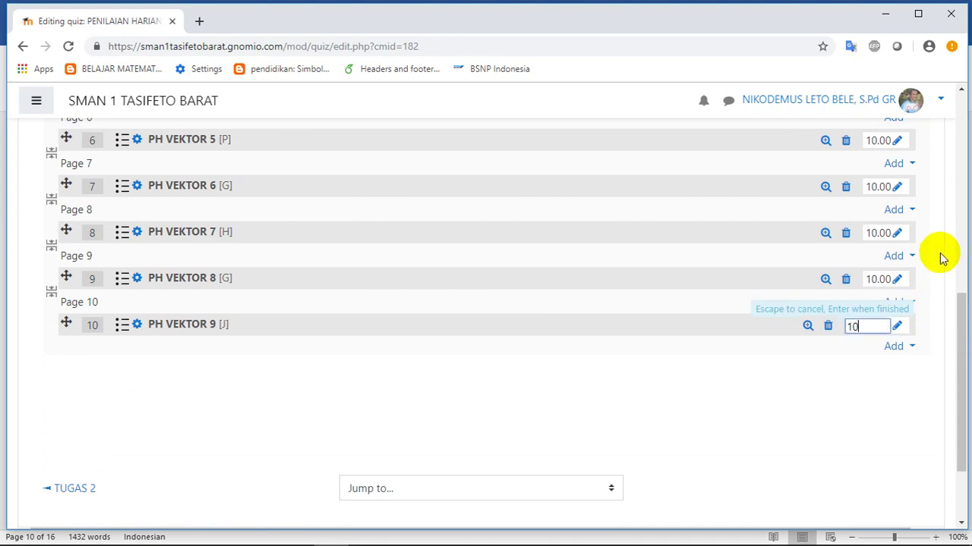
key(Return)
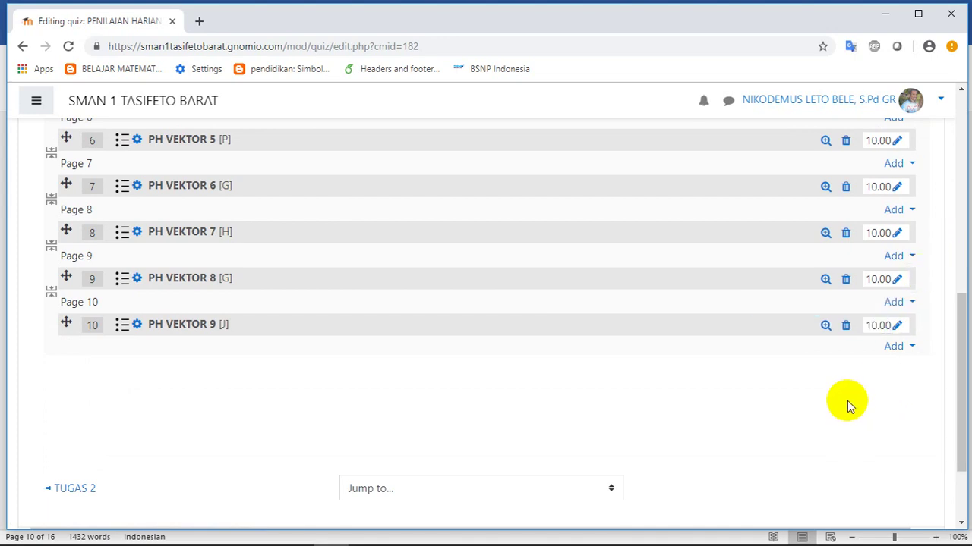
Check the marks of the ten listed questions and save the quiz's maximum grade of 100
scroll(837, 400, down, 2)
scroll(836, 398, up, 1)
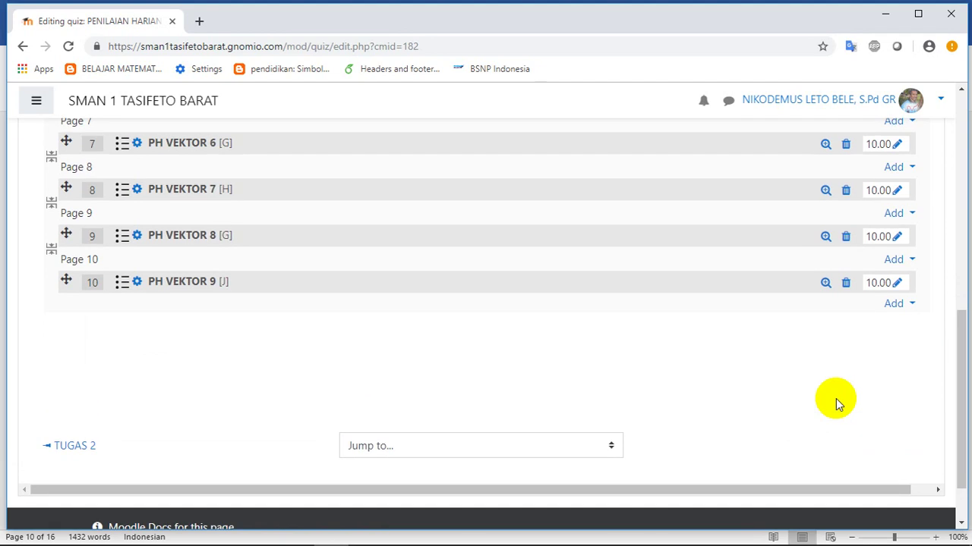
scroll(836, 399, up, 1)
scroll(835, 398, up, 1)
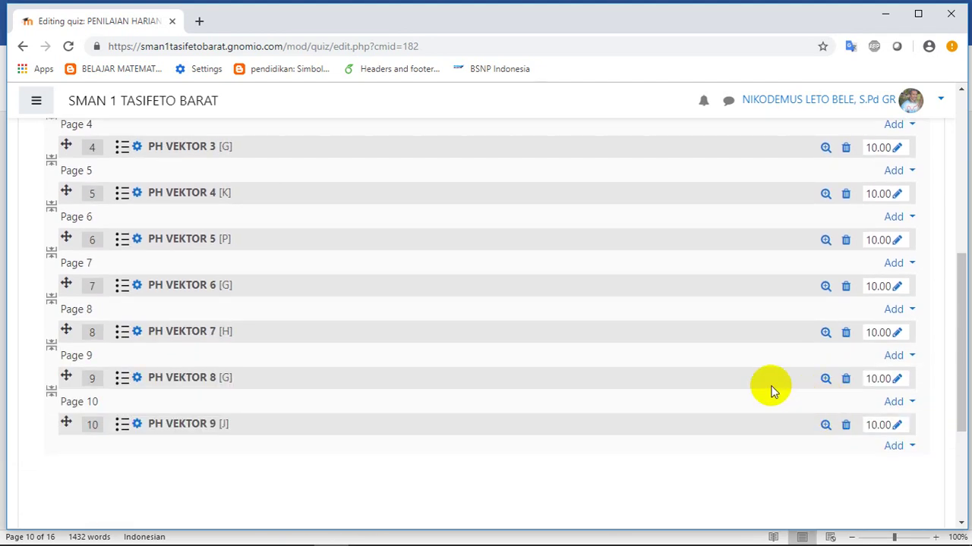
scroll(597, 397, up, 5)
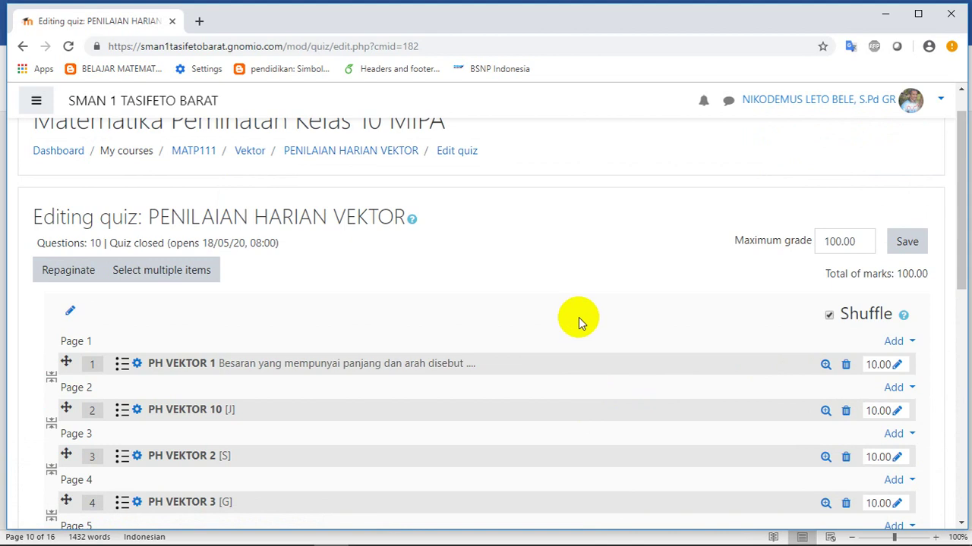
scroll(604, 323, down, 1)
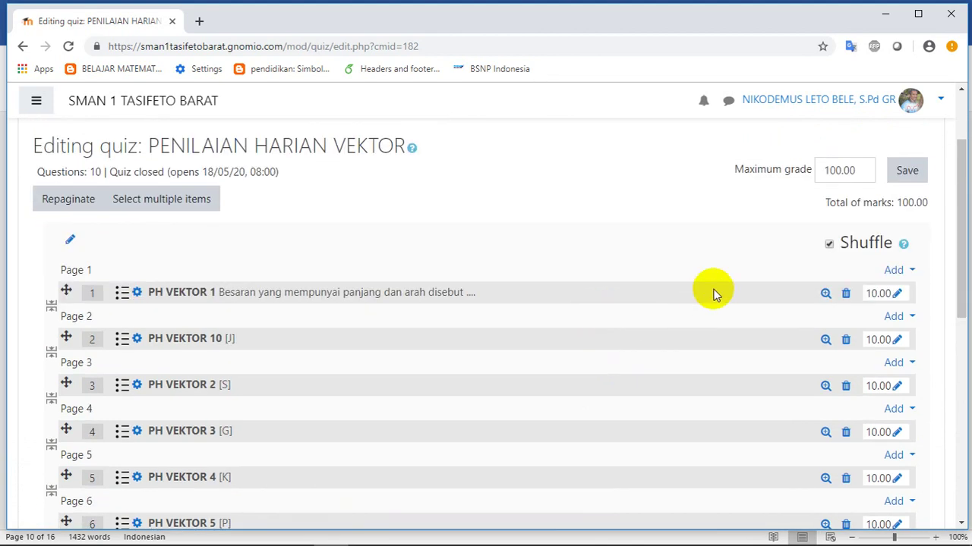
scroll(651, 271, up, 1)
click(908, 242)
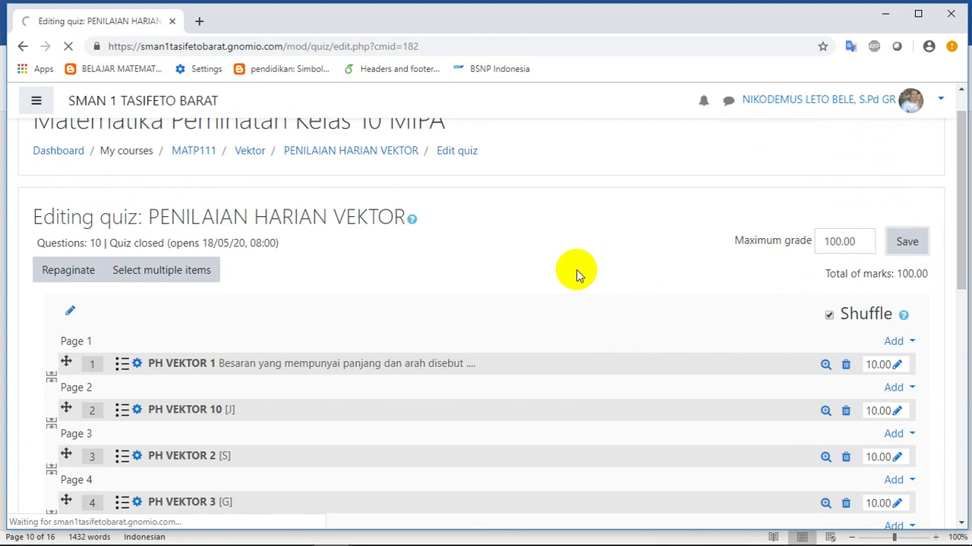
Return to the MATP111 course page and open the PENILAIAN HARIAN VEKTOR quiz in the Vektor topic
scroll(637, 334, down, 2)
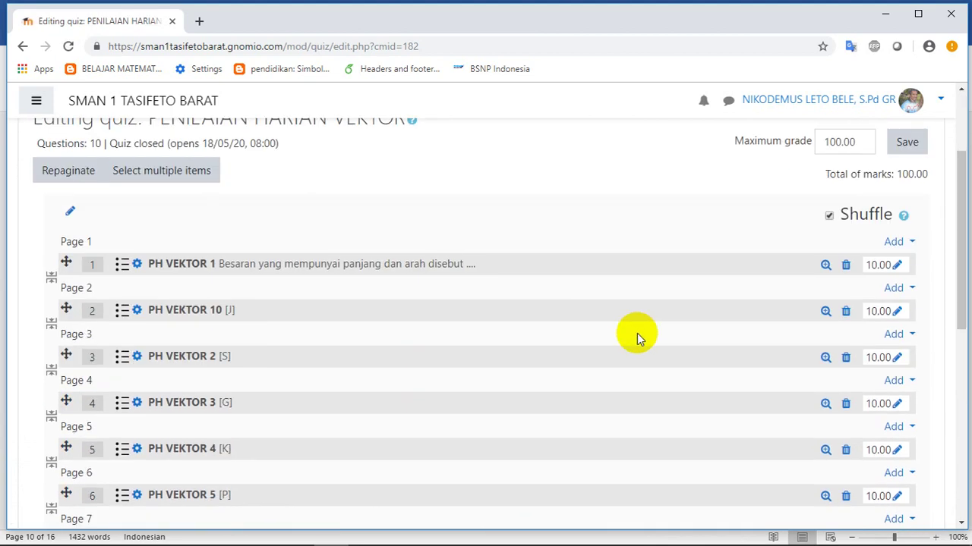
scroll(638, 334, down, 5)
scroll(639, 334, up, 2)
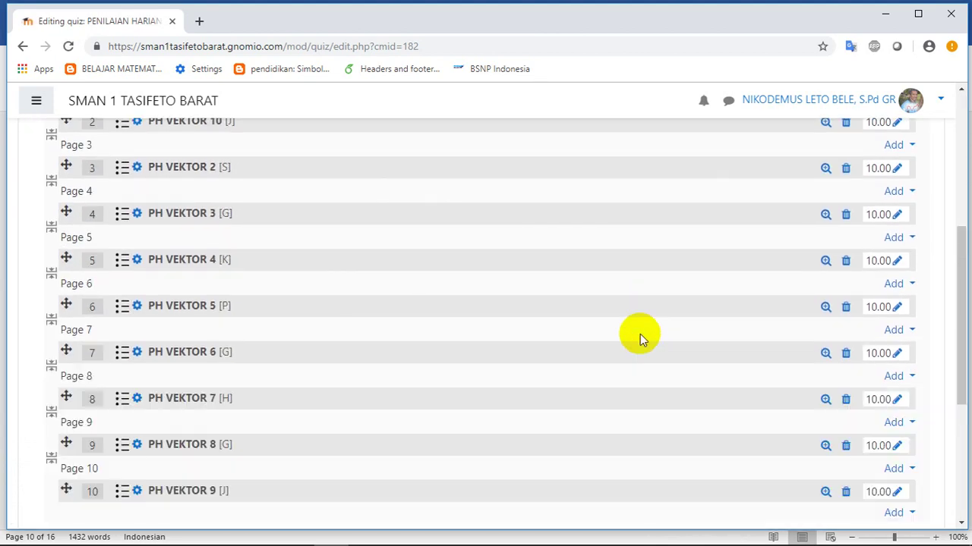
scroll(640, 334, up, 5)
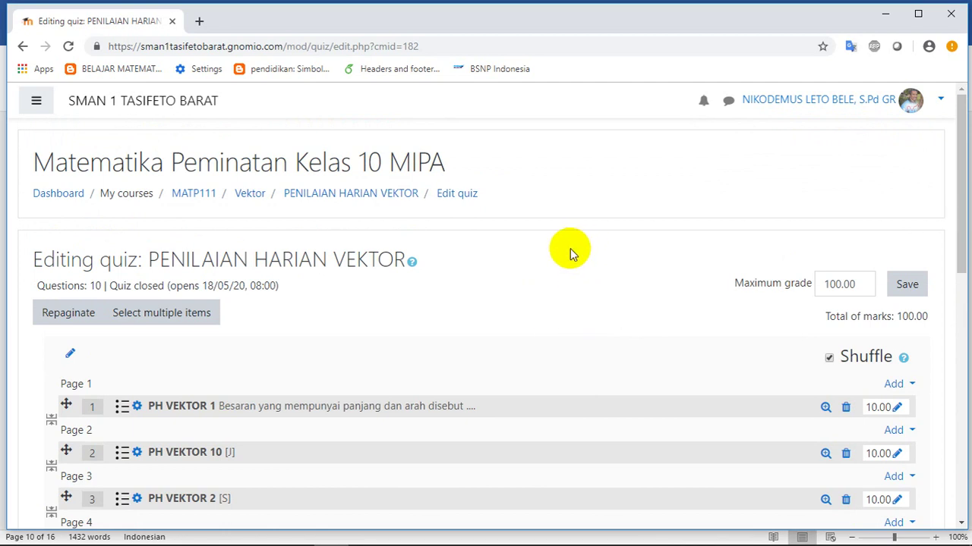
click(191, 199)
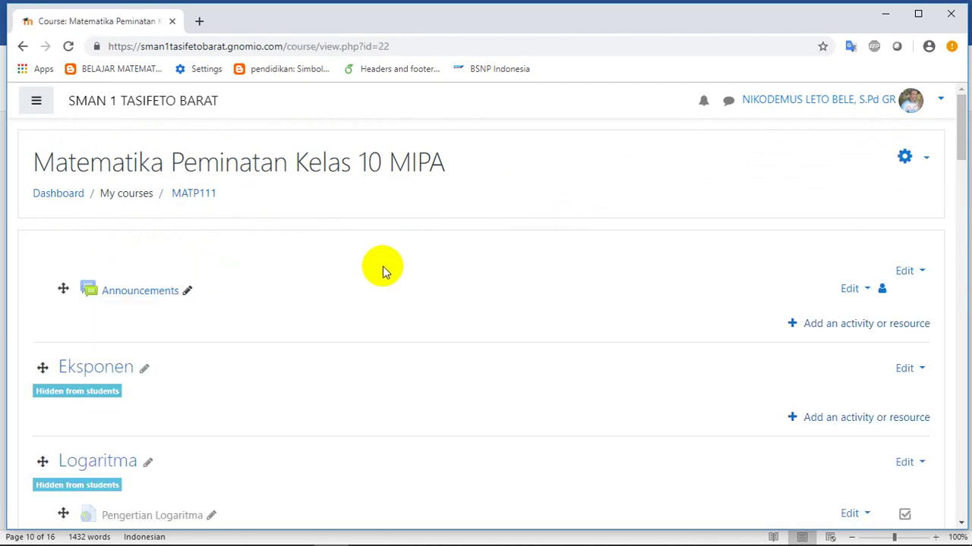
scroll(382, 266, down, 9)
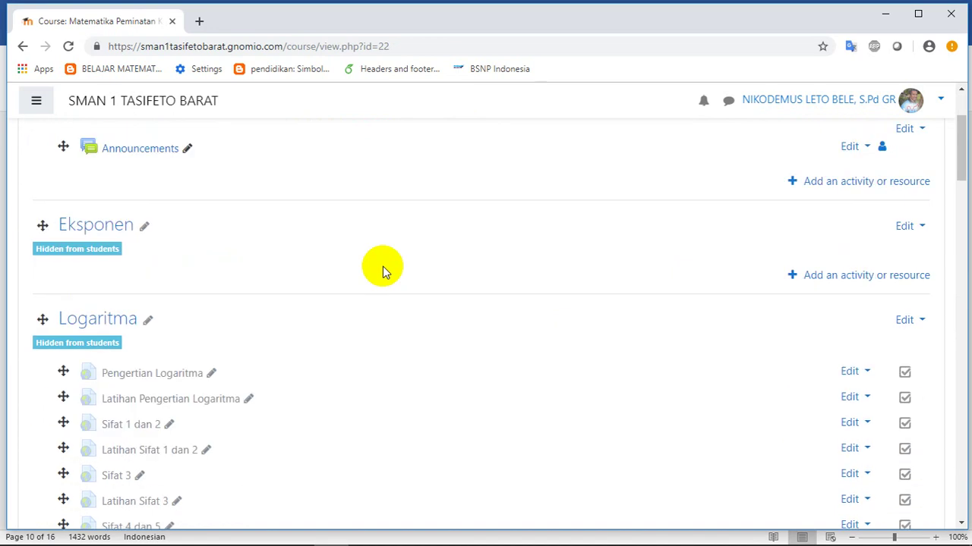
scroll(380, 268, down, 17)
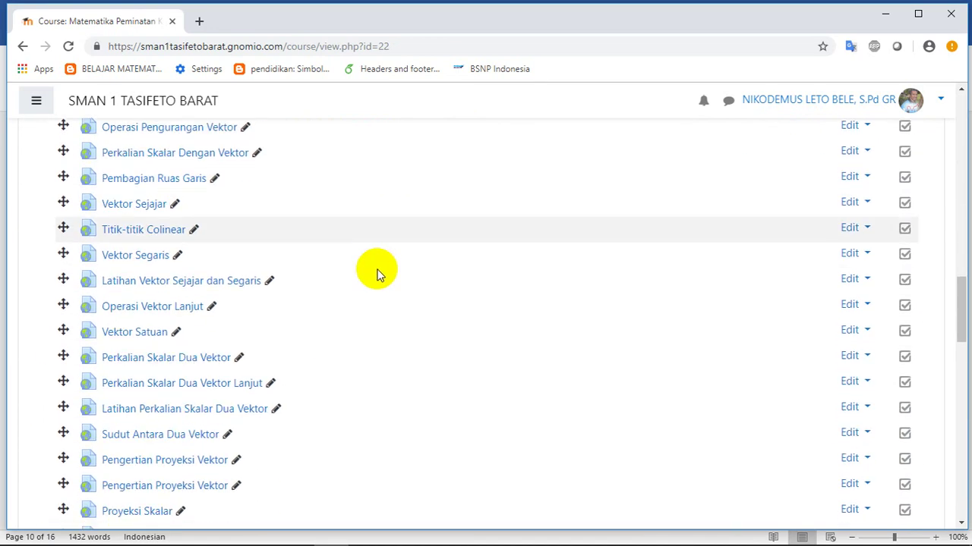
scroll(375, 275, down, 6)
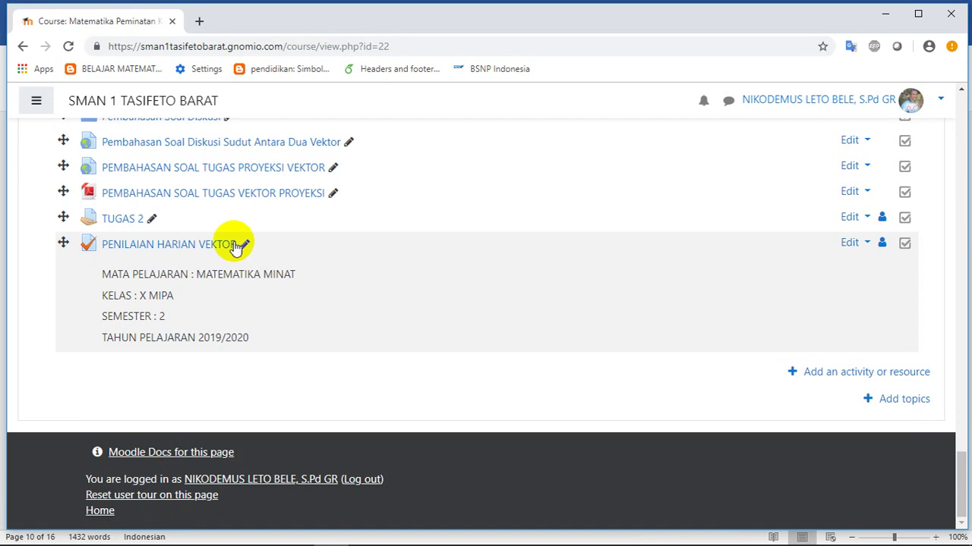
click(156, 250)
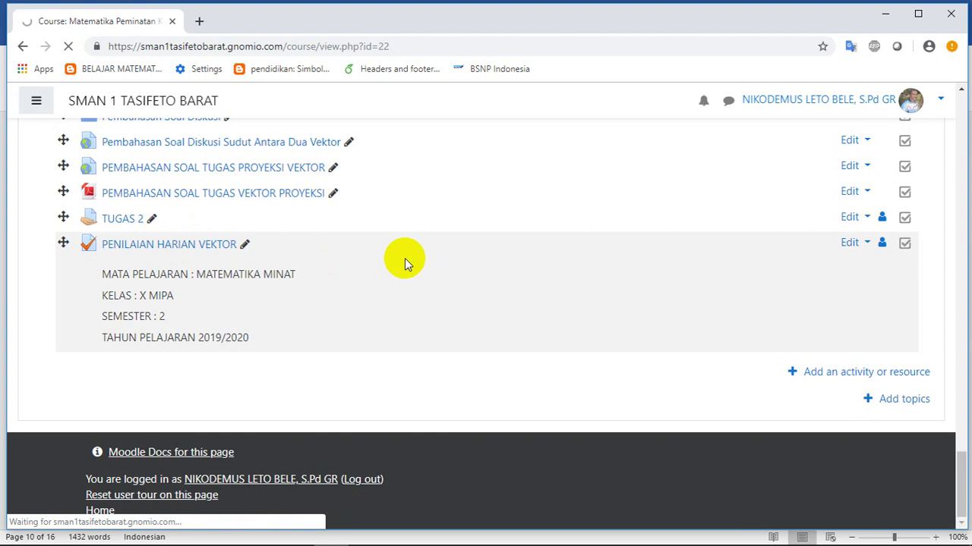
Start a timed preview attempt of the PENILAIAN HARIAN VEKTOR quiz
scroll(425, 391, down, 3)
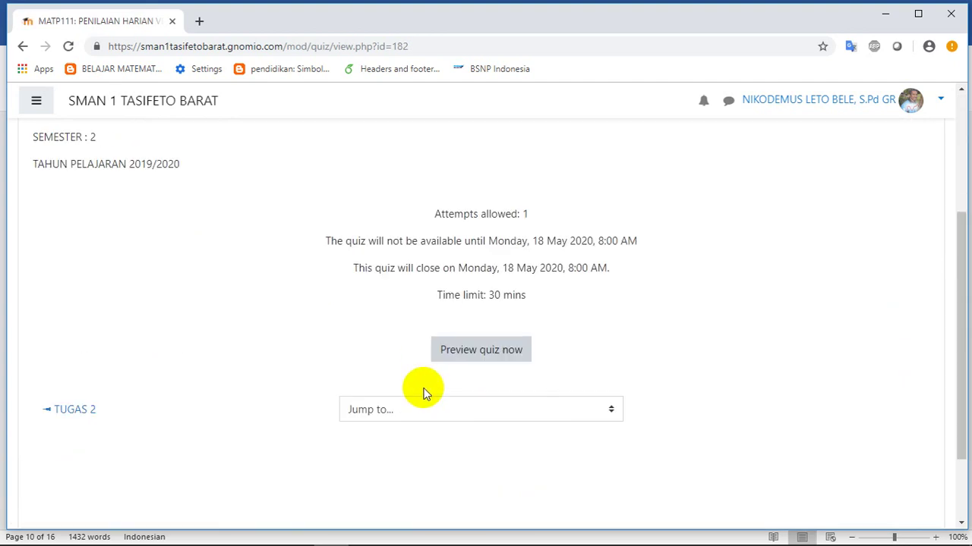
click(475, 354)
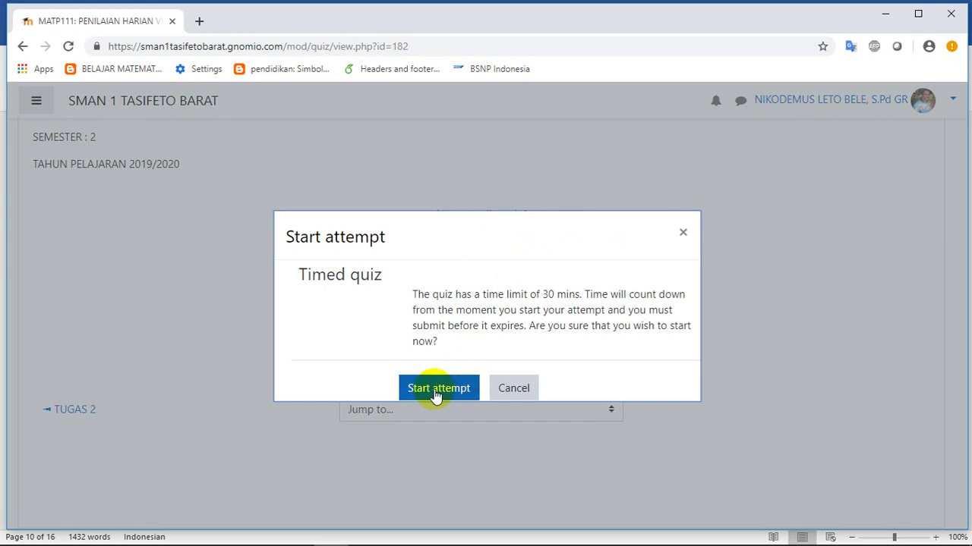
click(429, 392)
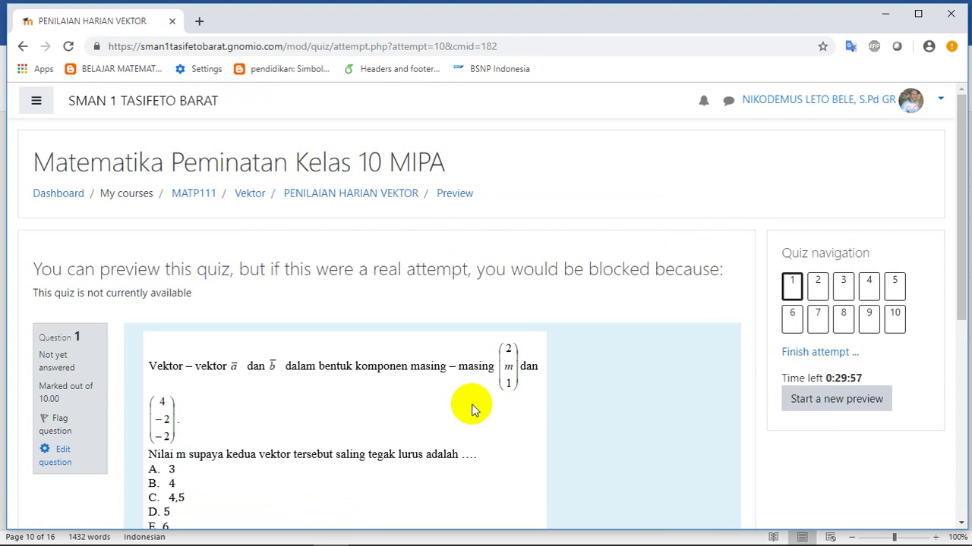
Answer question 1 of the preview with option B and go on to question 2
scroll(472, 410, down, 1)
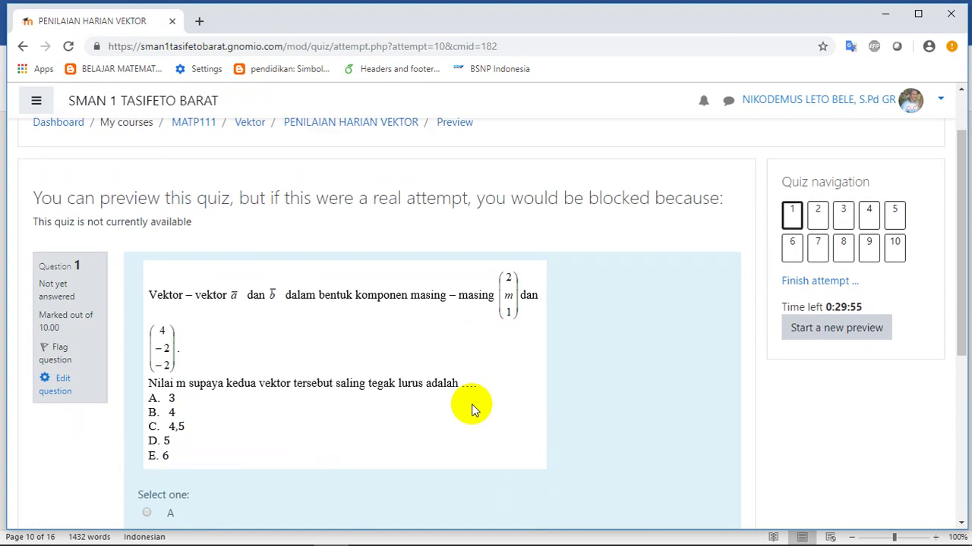
scroll(472, 407, down, 1)
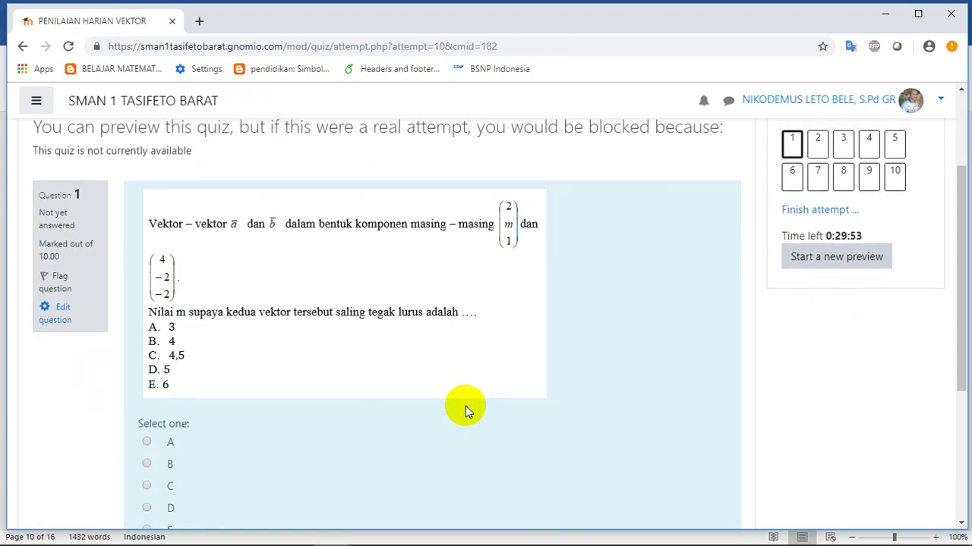
scroll(434, 392, down, 1)
scroll(432, 389, down, 2)
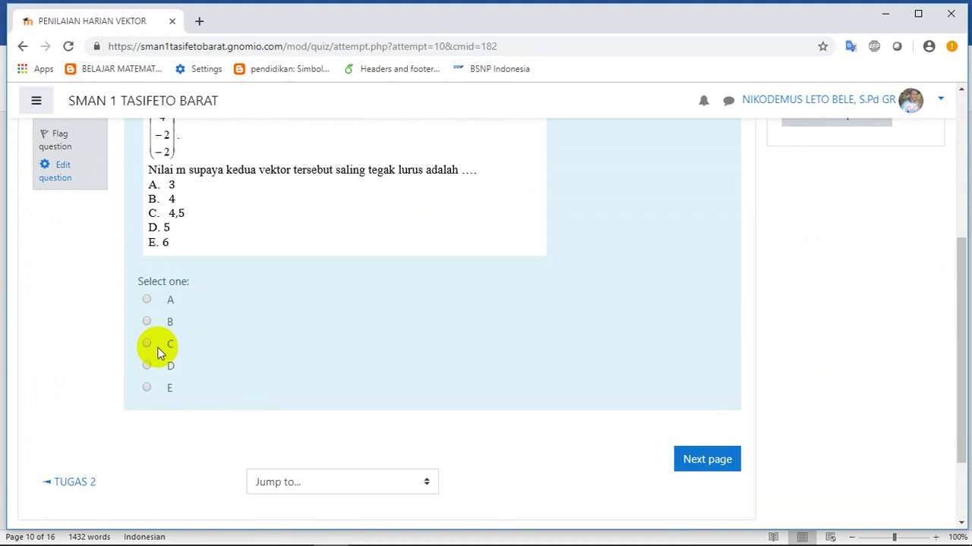
scroll(376, 328, up, 1)
click(145, 392)
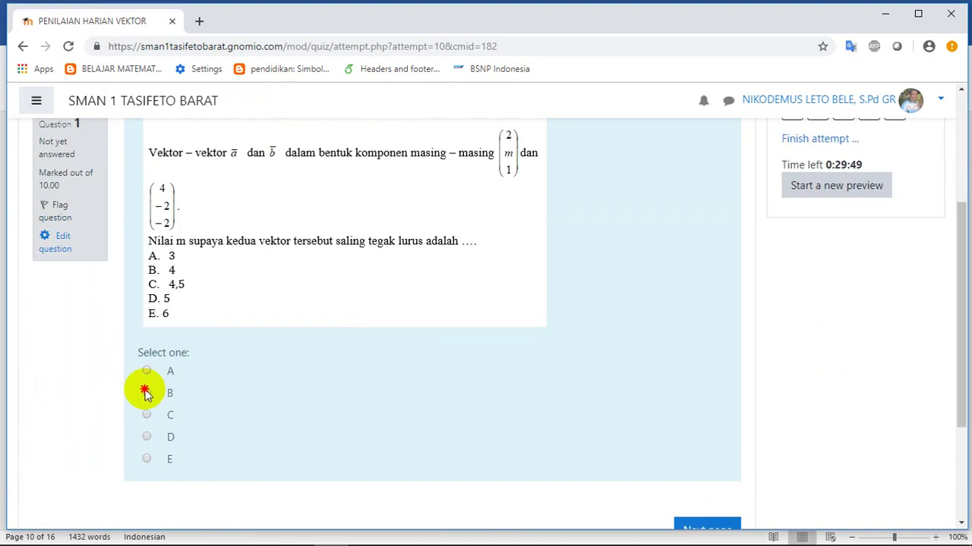
scroll(309, 404, down, 3)
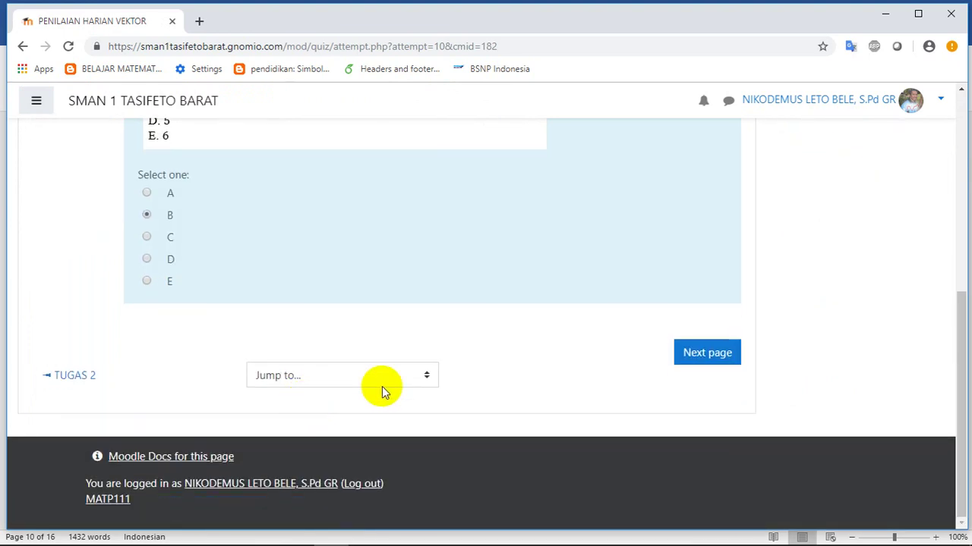
scroll(394, 381, up, 1)
click(690, 427)
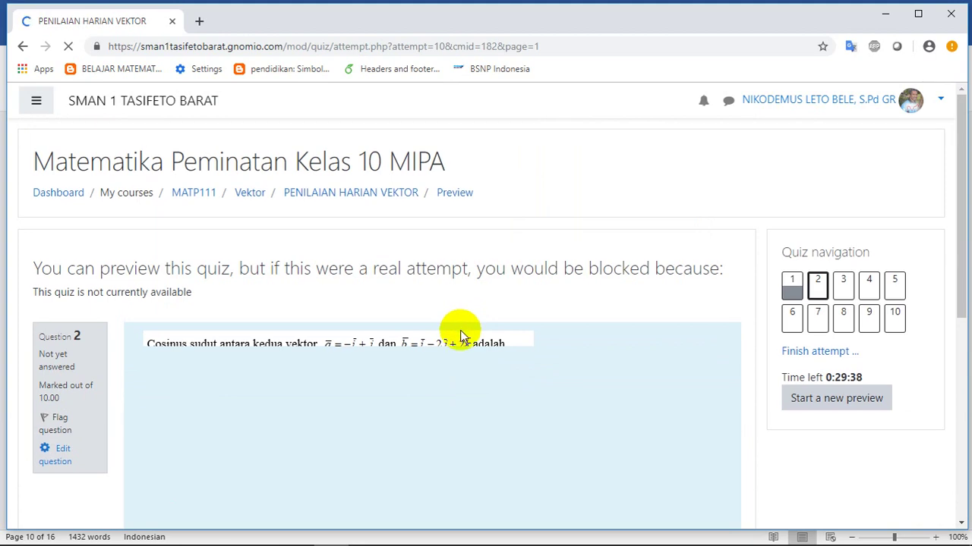
Answer question 2 of the preview with option B and continue to the following question
scroll(460, 332, down, 4)
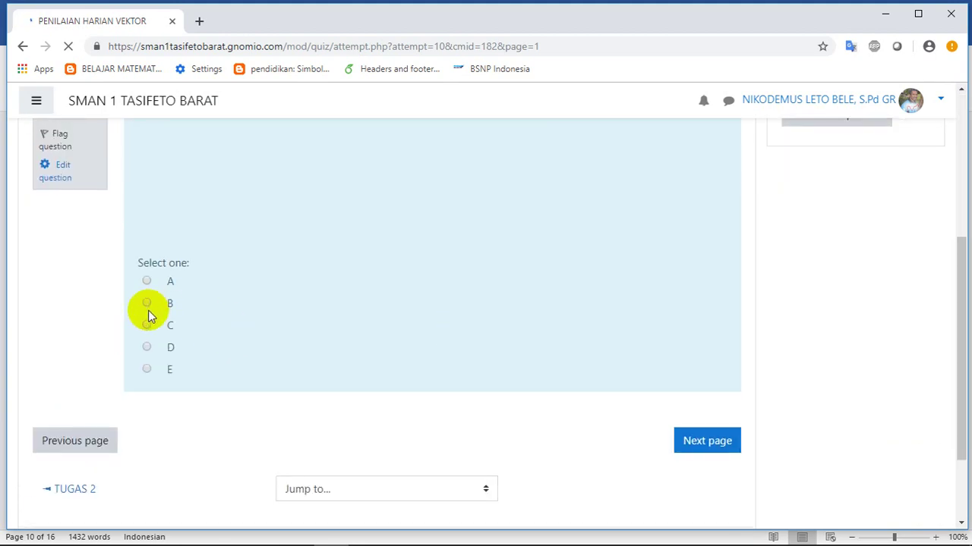
click(694, 447)
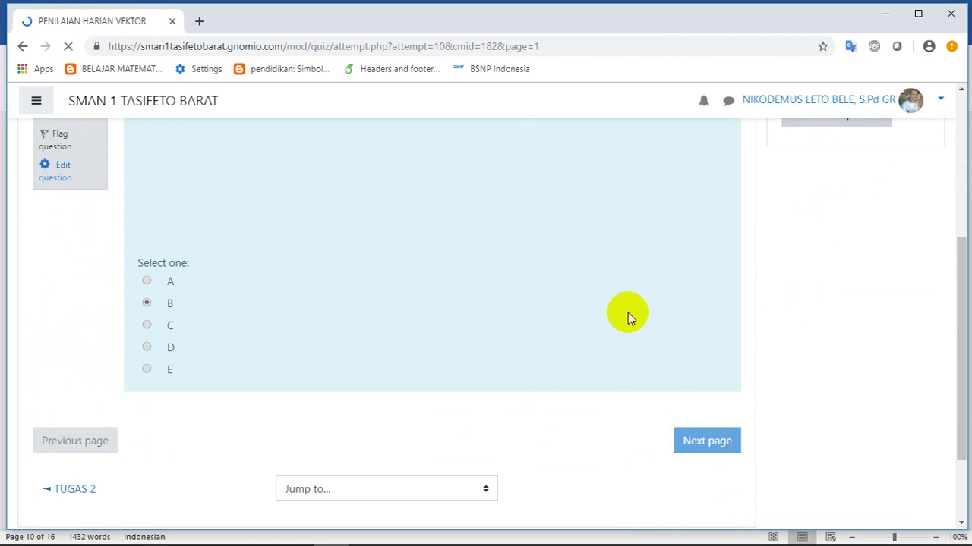
scroll(628, 312, down, 3)
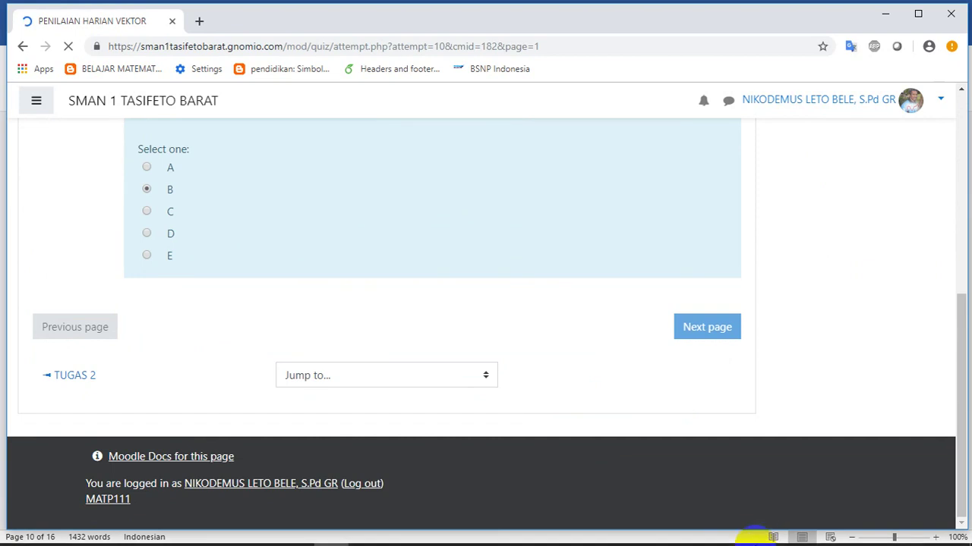
click(799, 533)
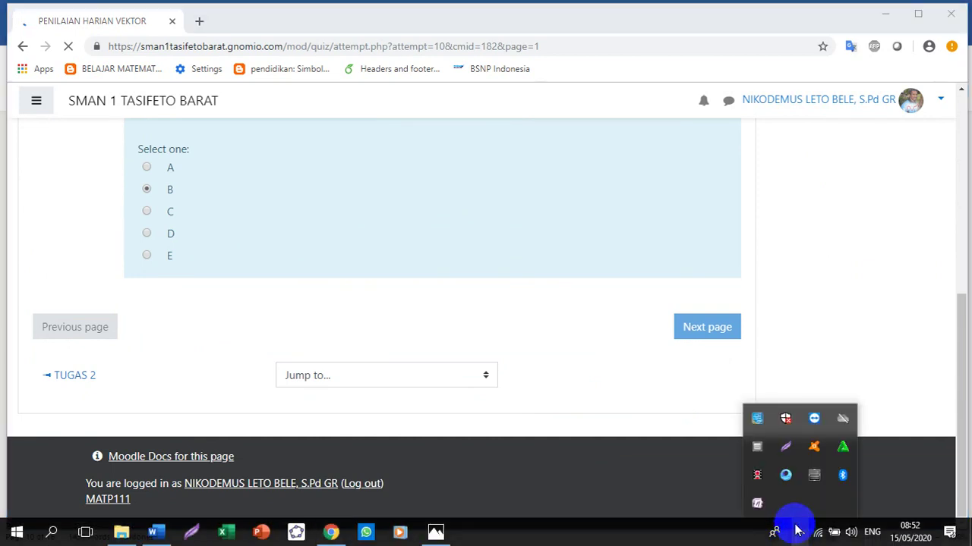
click(774, 501)
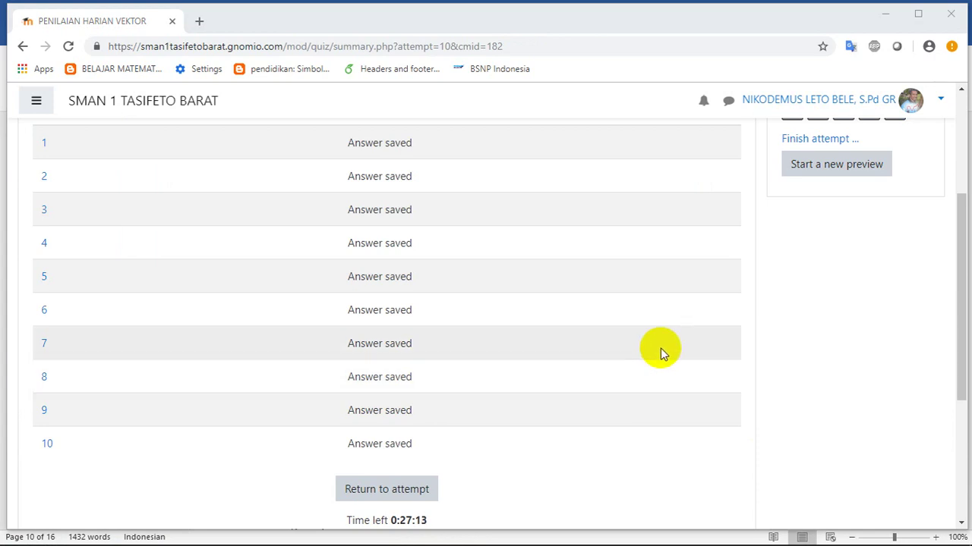
Submit all answers to finish the preview attempt, and look over its grade and question marks on the review page
scroll(646, 299, up, 2)
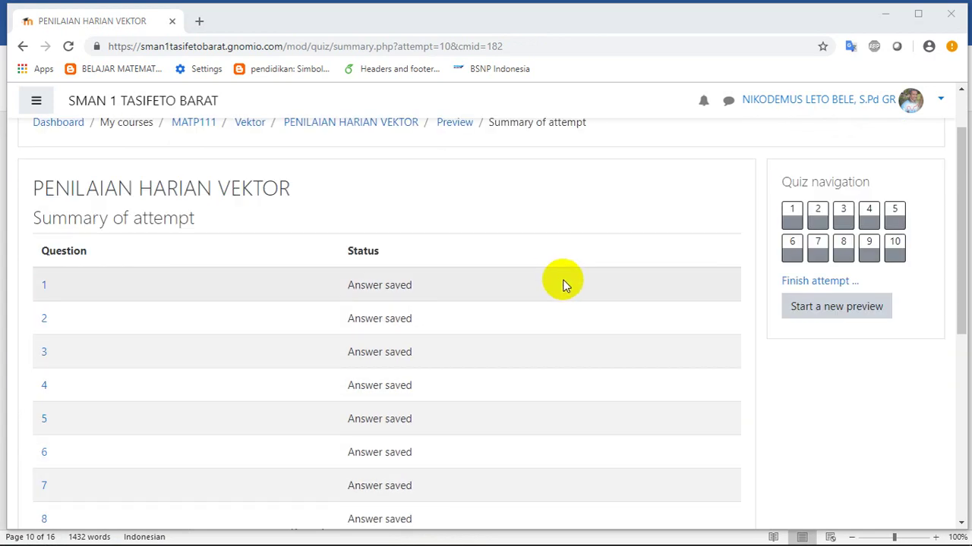
scroll(563, 284, down, 2)
scroll(564, 284, down, 2)
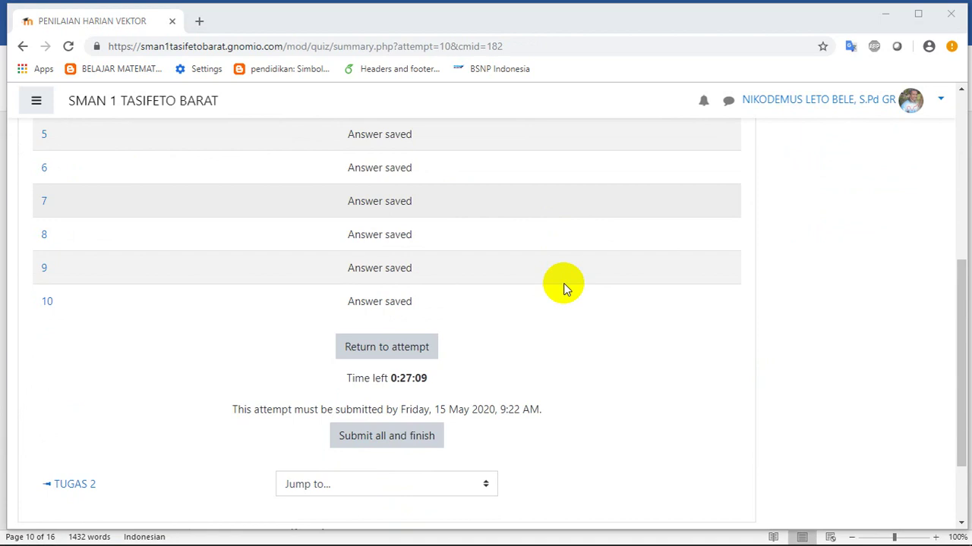
scroll(564, 287, down, 1)
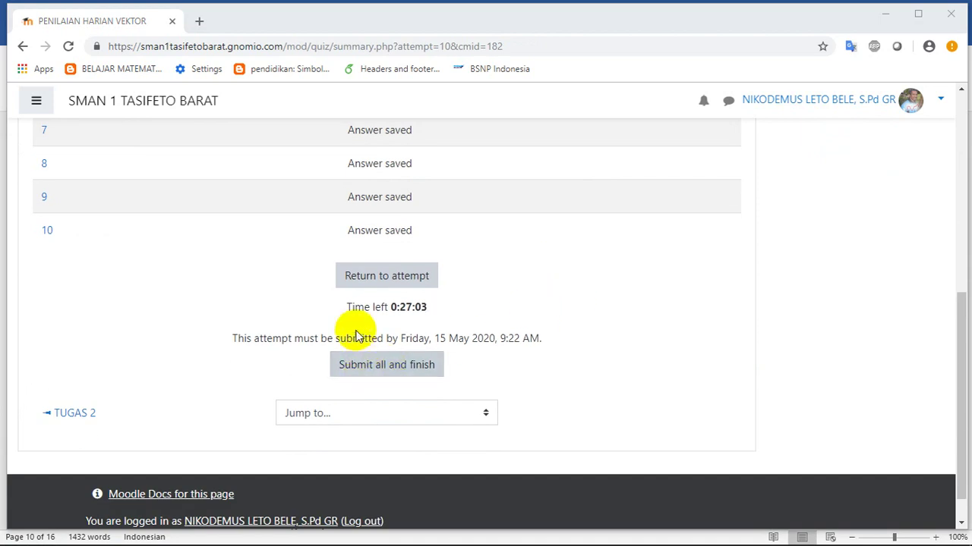
click(371, 367)
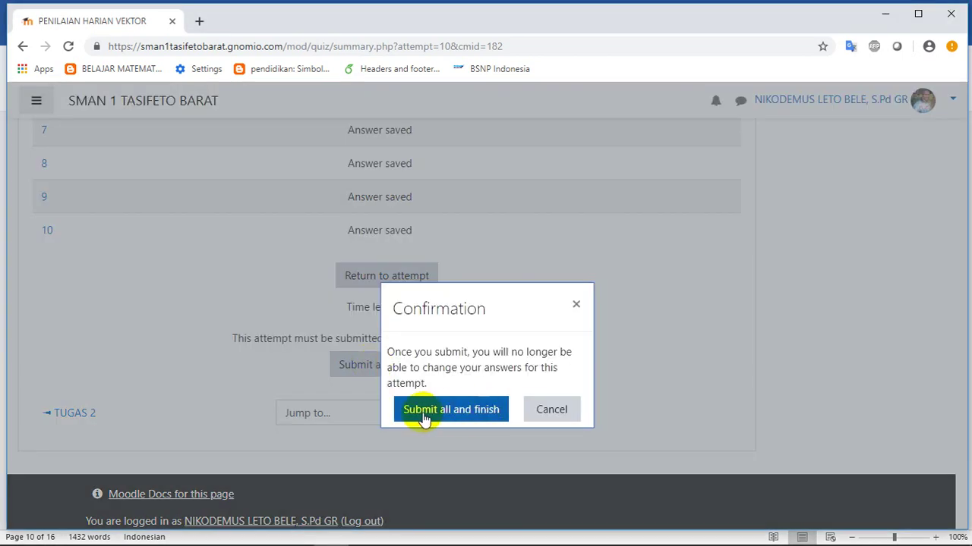
click(424, 413)
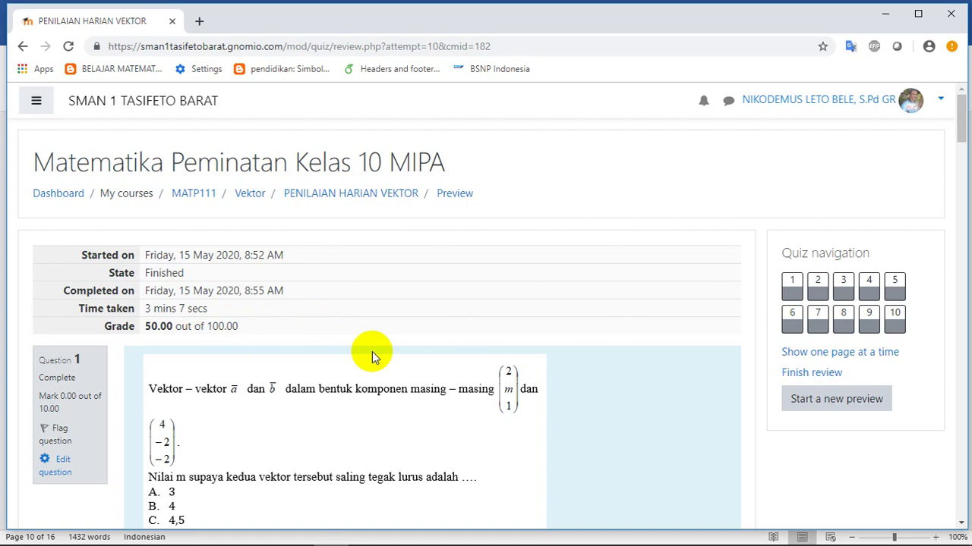
scroll(365, 355, down, 1)
scroll(298, 334, down, 6)
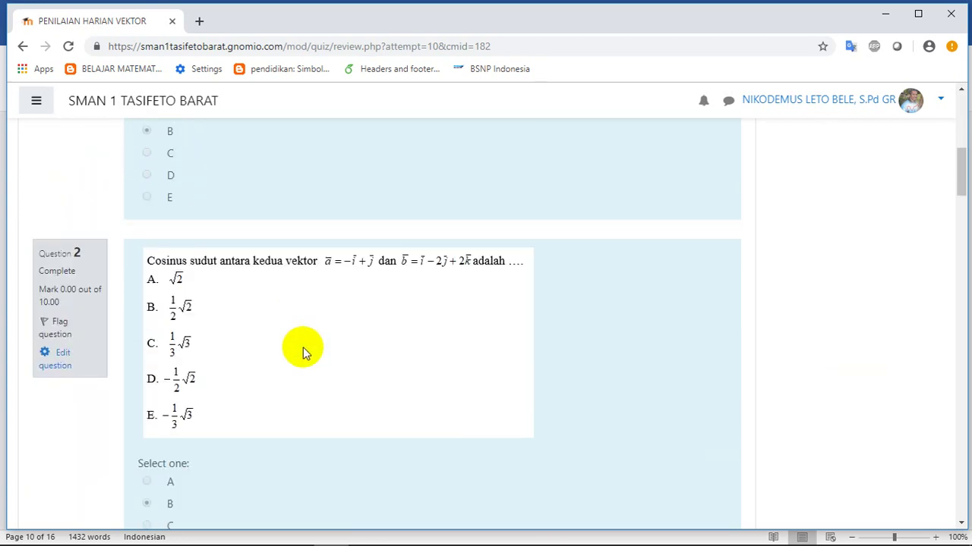
scroll(311, 347, up, 7)
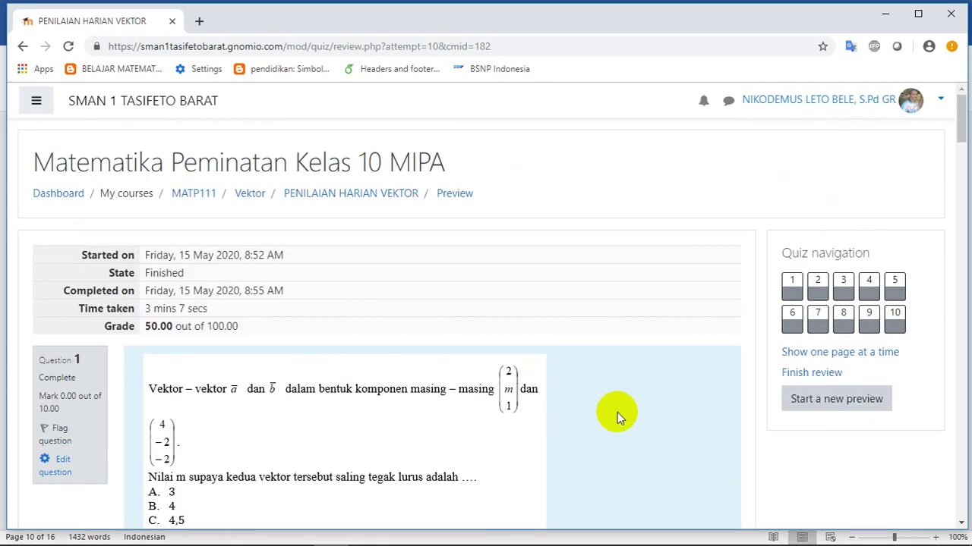
scroll(611, 413, down, 1)
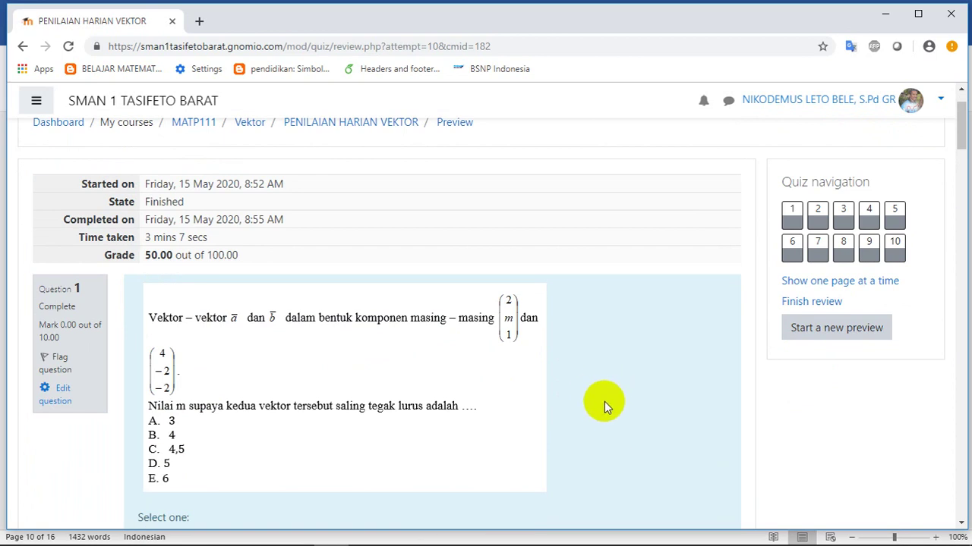
mouse_move(650, 541)
mouse_move(729, 542)
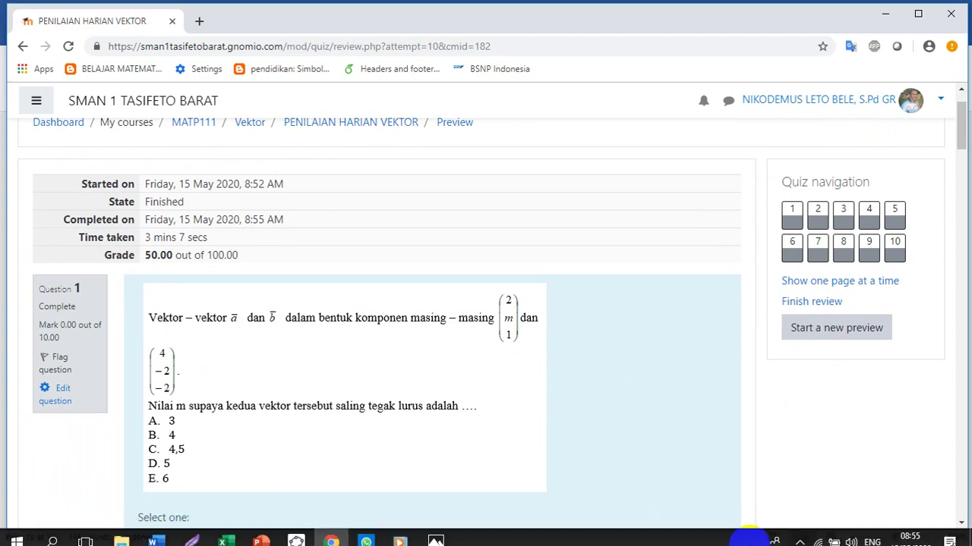
click(799, 533)
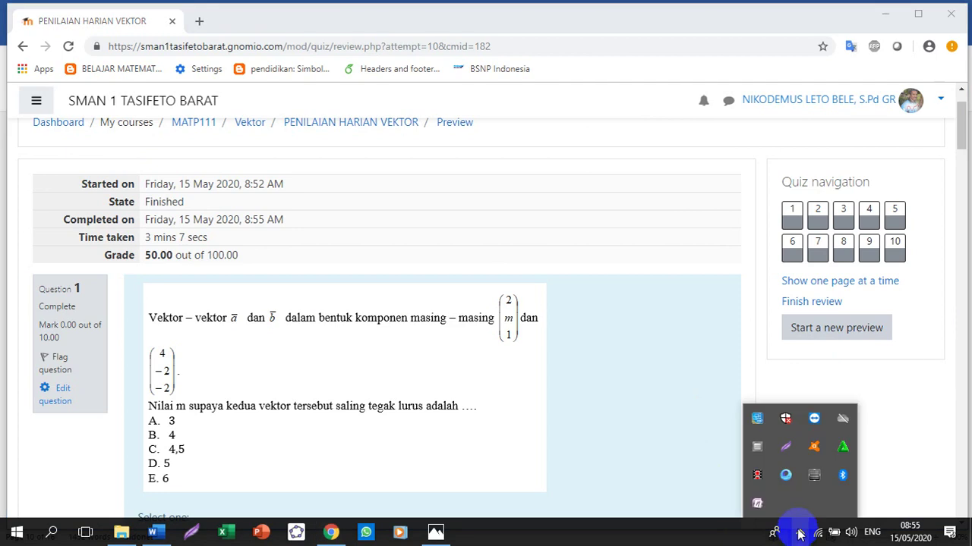